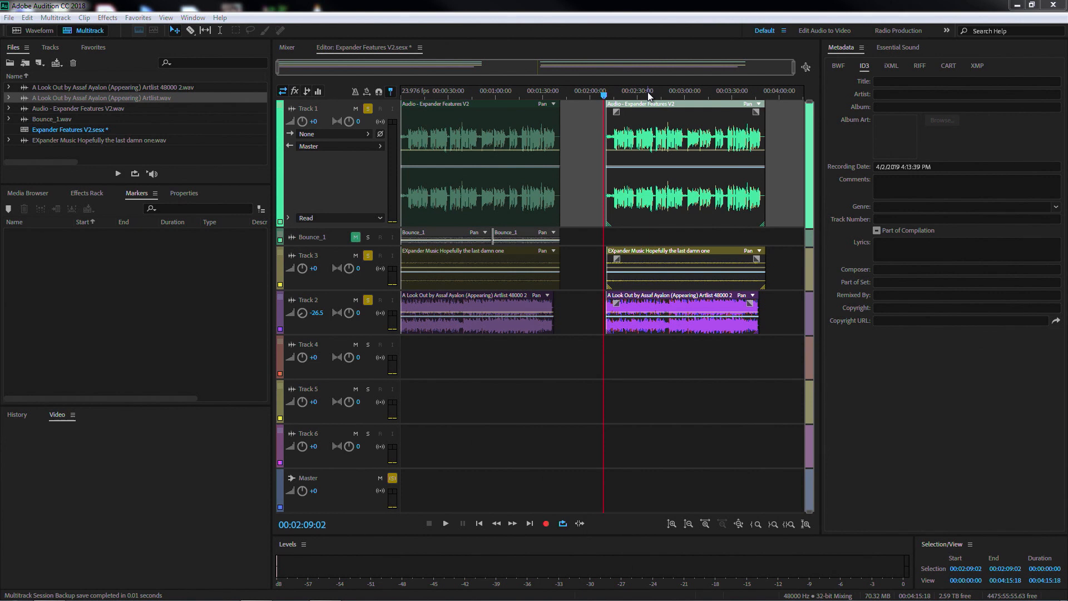
# - Turn off solo on Tracks 3 and 2 so only Track 1 stays soloed, and play it from 00:03:02:01
pyautogui.click(368, 257)
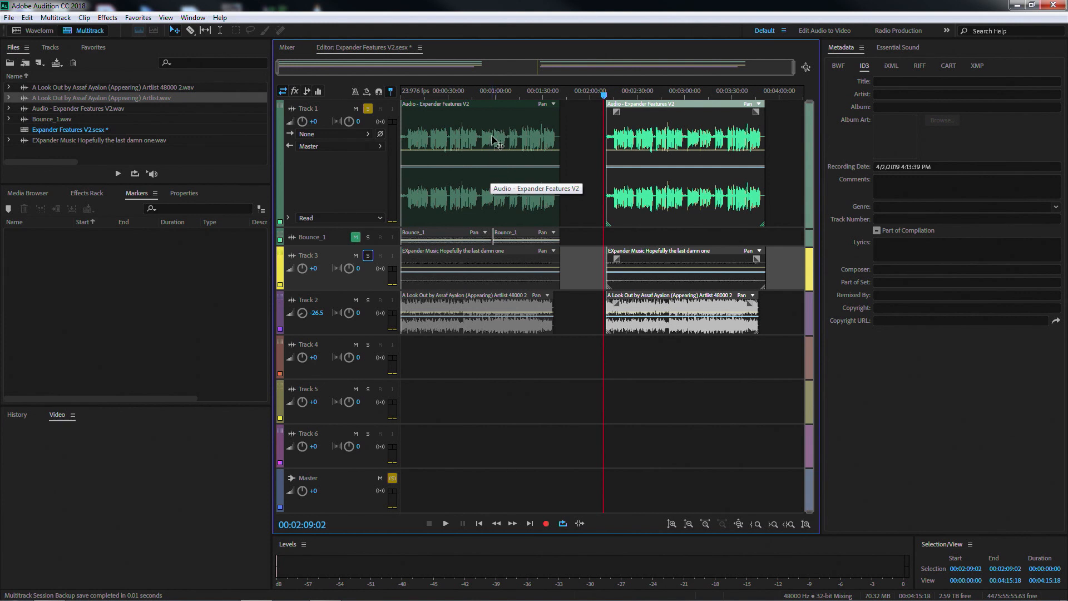
pyautogui.click(688, 91)
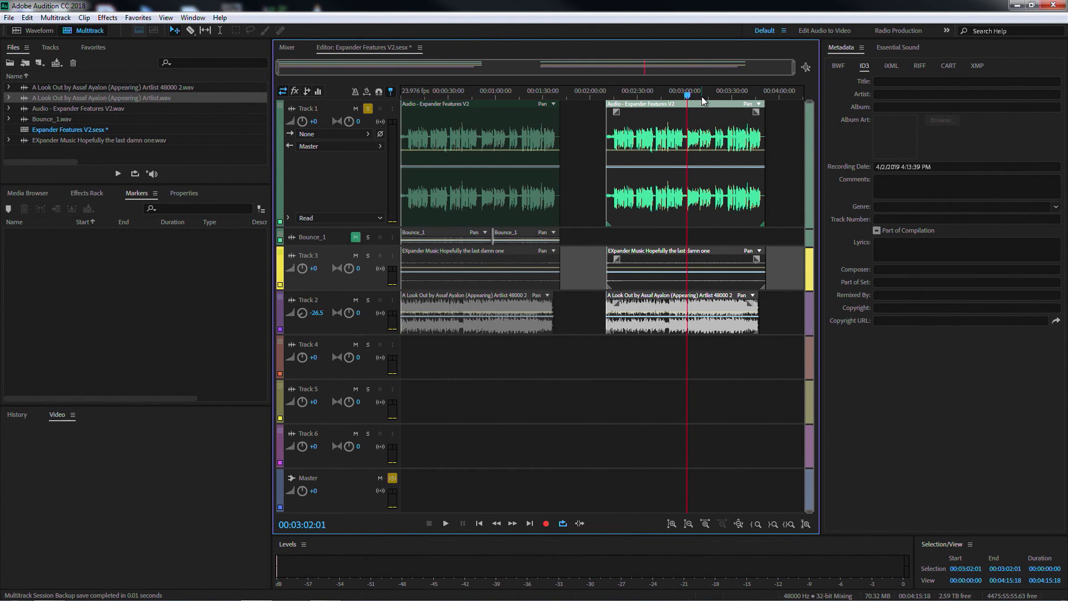
pyautogui.press('=')
pyautogui.press('=')
pyautogui.press('=')
pyautogui.press('=')
pyautogui.press('=')
pyautogui.press('=')
pyautogui.press('=')
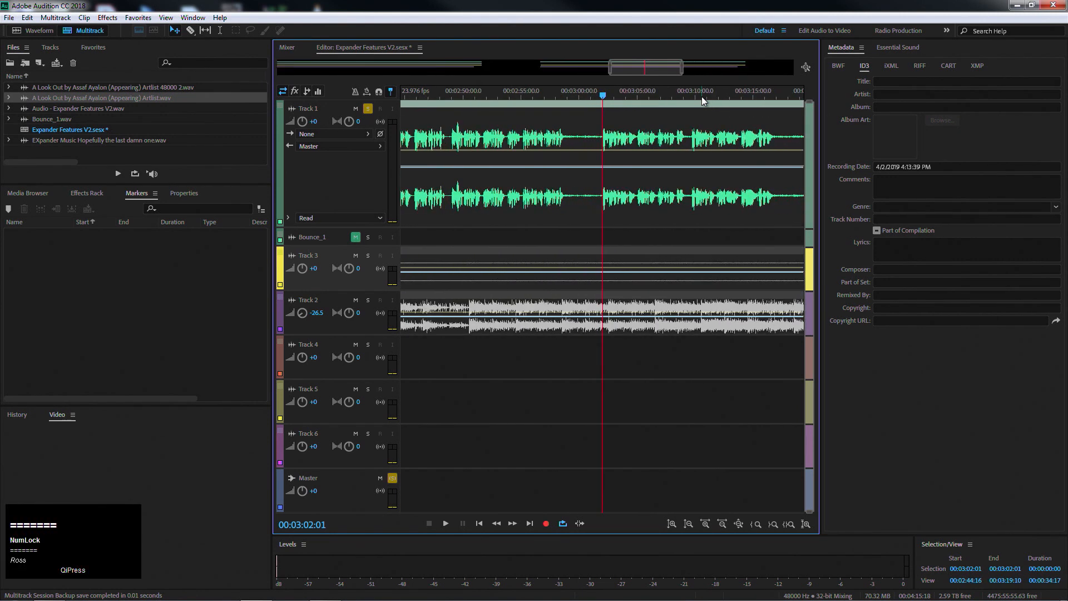
pyautogui.press('=')
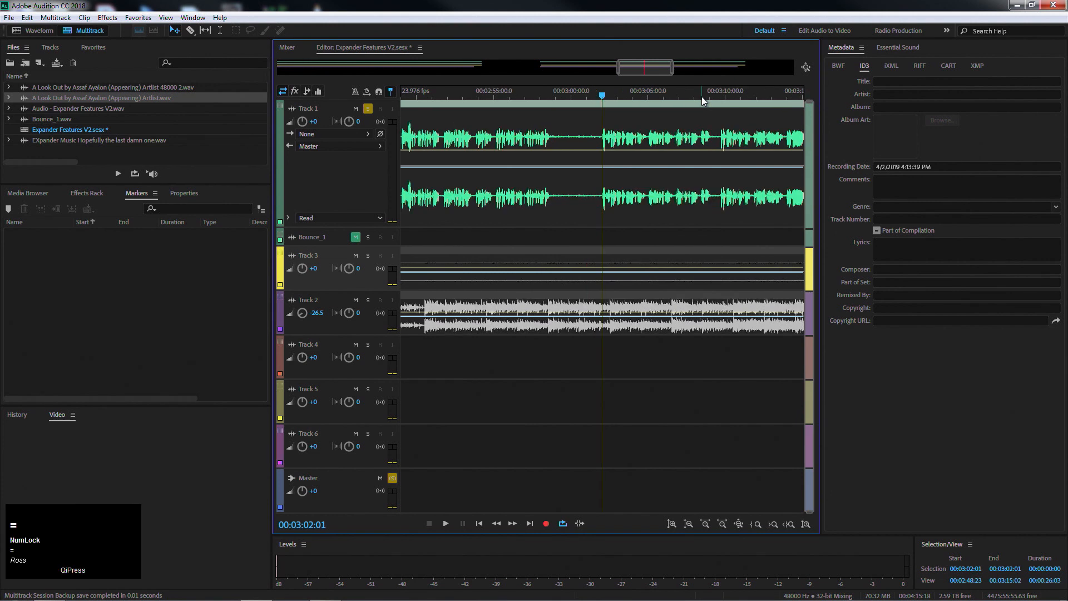
pyautogui.press('-')
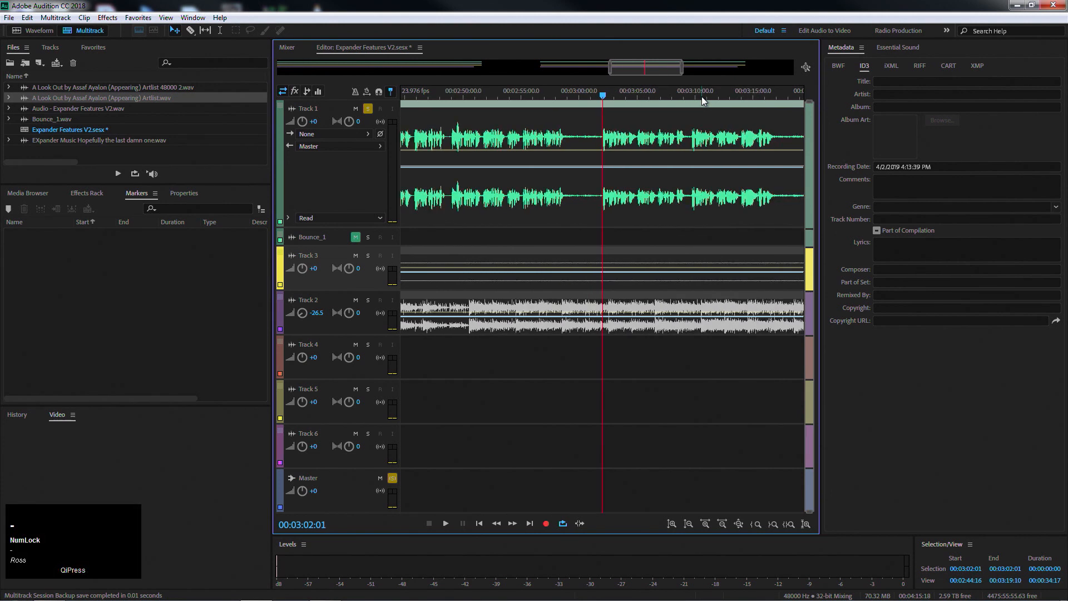
pyautogui.press('space')
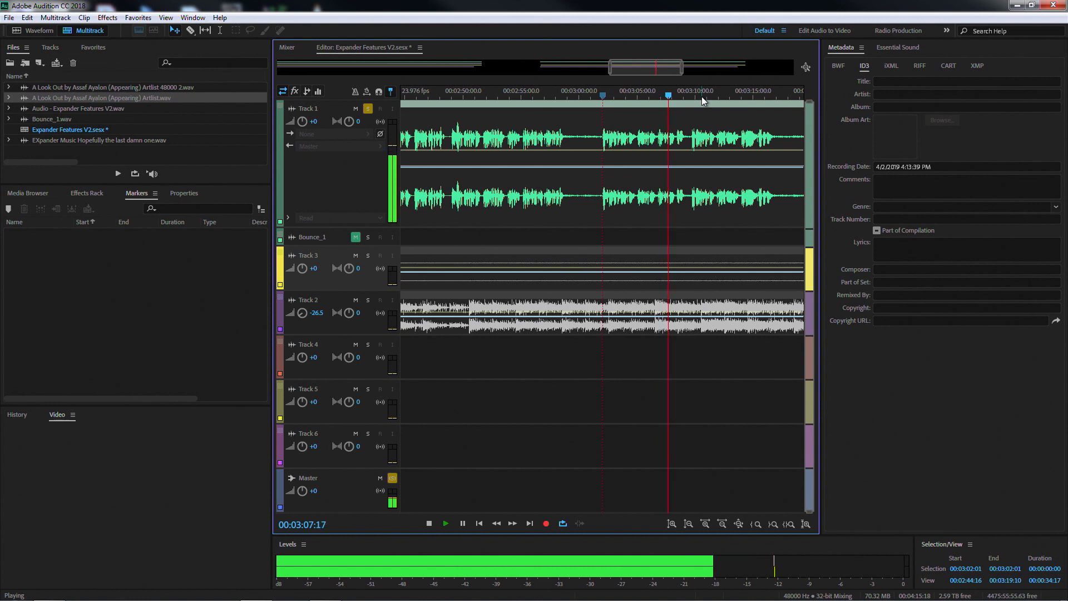
pyautogui.press('space')
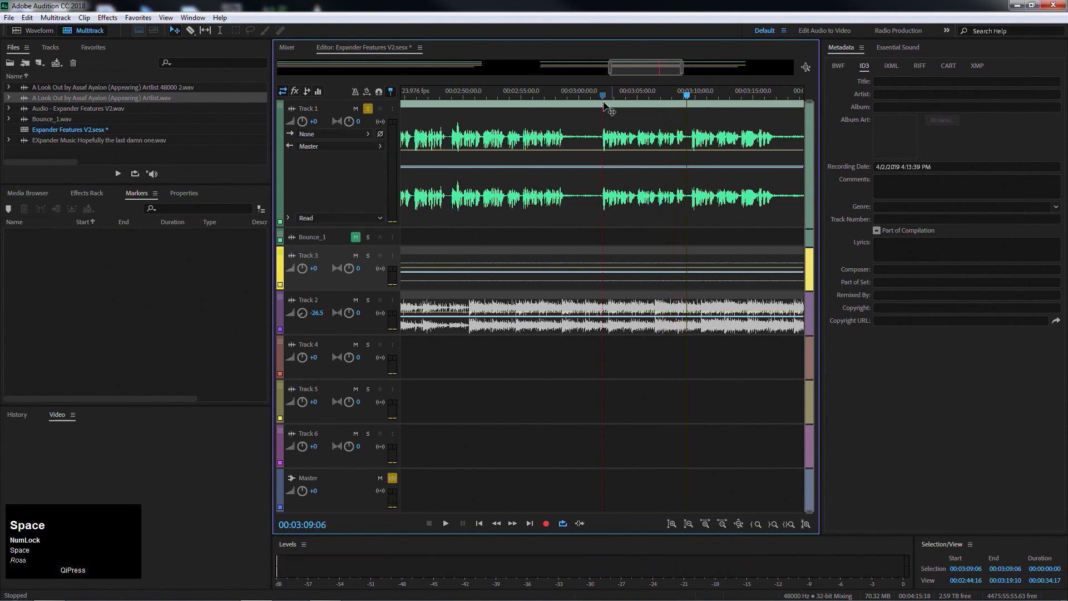
# - Time-select the Track 1 narration from about 00:03:04:22 to 00:03:09:08 and play it back
pyautogui.click(654, 100)
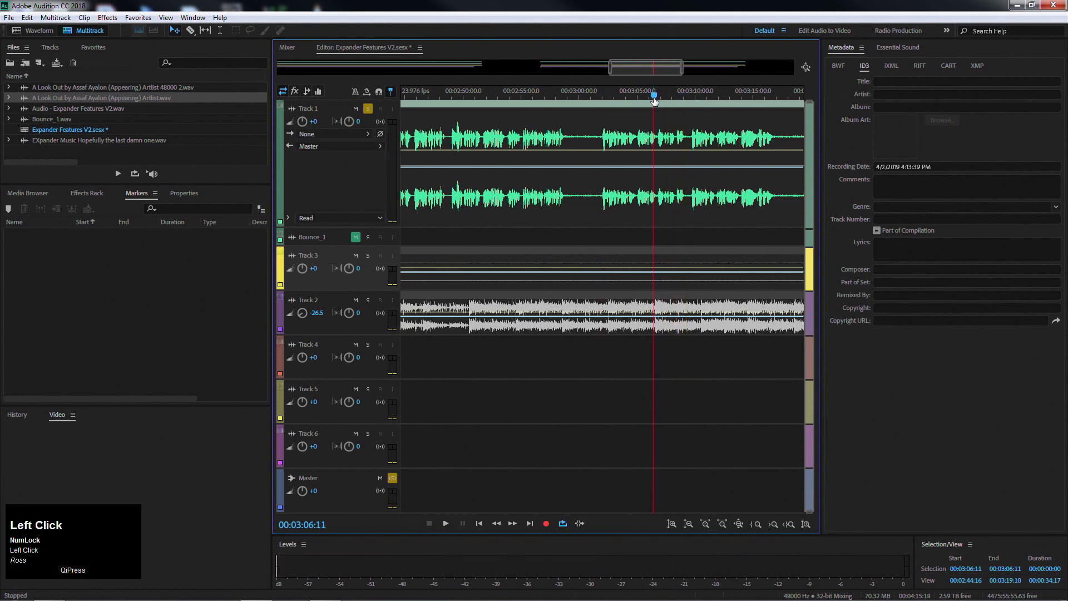
pyautogui.press('t')
pyautogui.moveTo(658, 133); pyautogui.dragTo(637, 124)
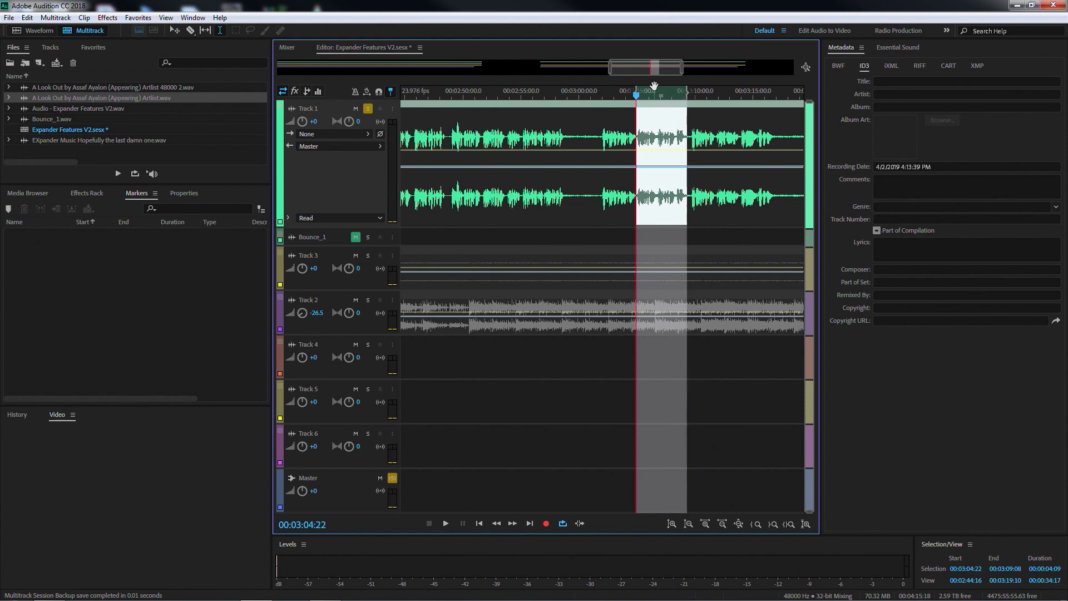
pyautogui.press('space')
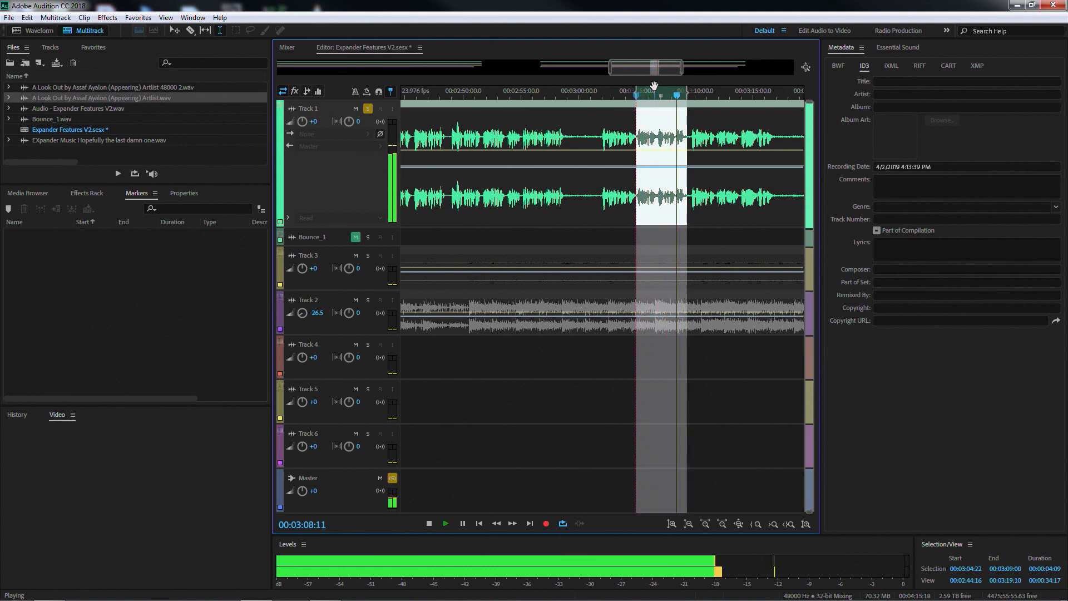
pyautogui.press('space')
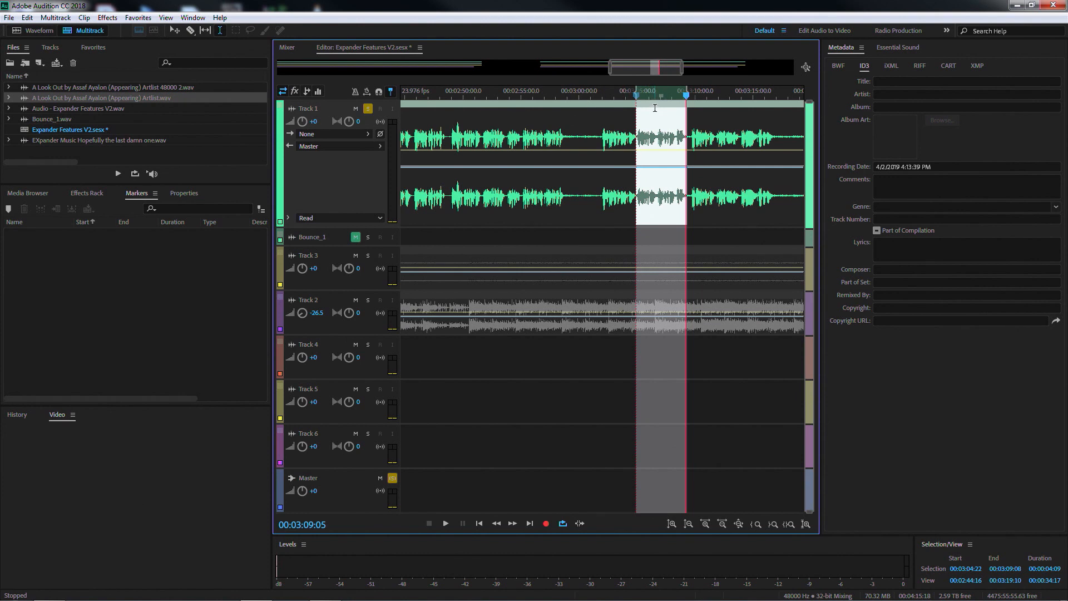
# - Select only the short word on Track 1 from about 00:03:08:09 to 00:03:09:10 and play it
pyautogui.click(654, 107)
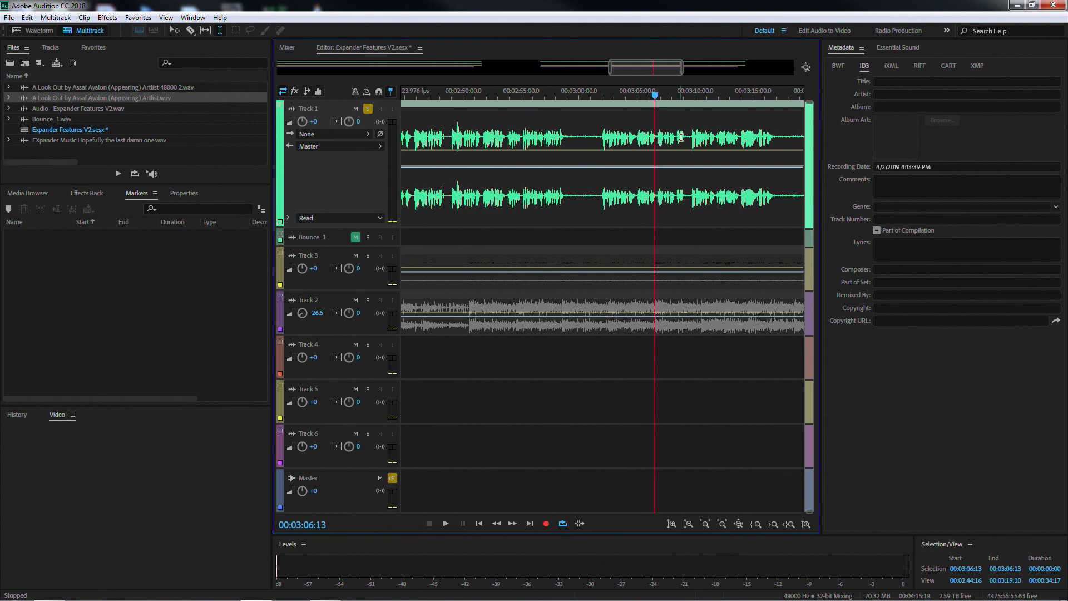
pyautogui.click(635, 141)
pyautogui.moveTo(635, 142); pyautogui.dragTo(688, 137)
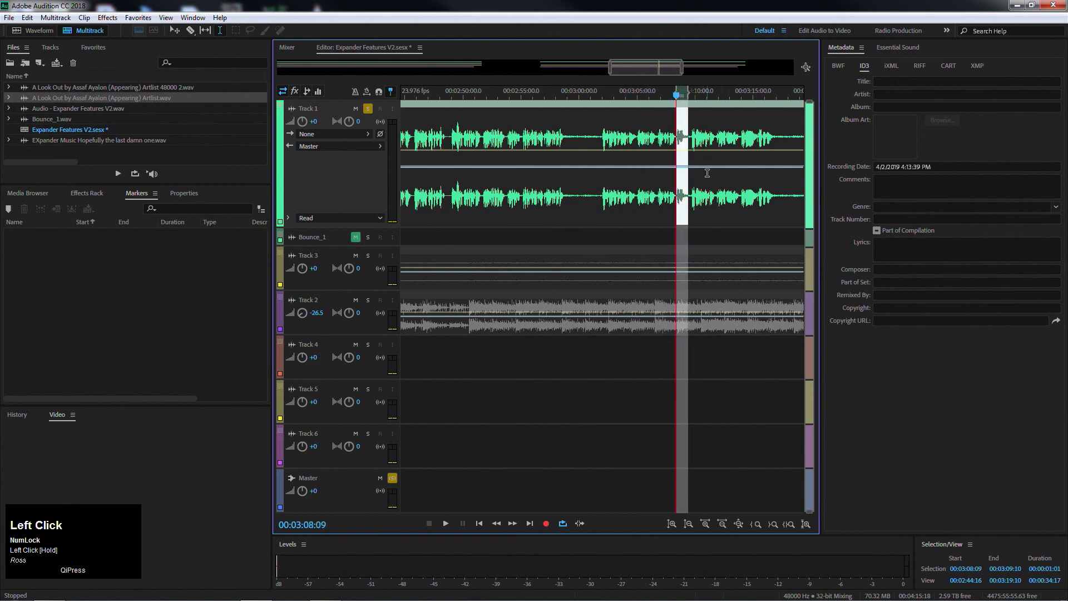
pyautogui.press('space')
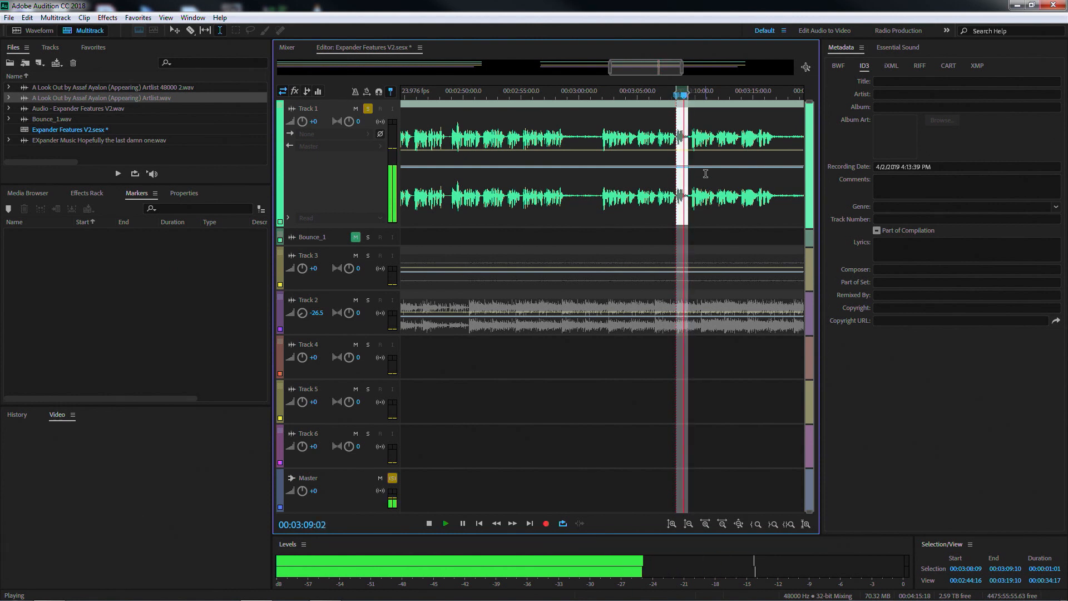
pyautogui.press('space')
# - Narrow the Track 1 time selection to the phrase from about 00:03:06:18 to 00:03:09:09 and listen to it
pyautogui.click(597, 135)
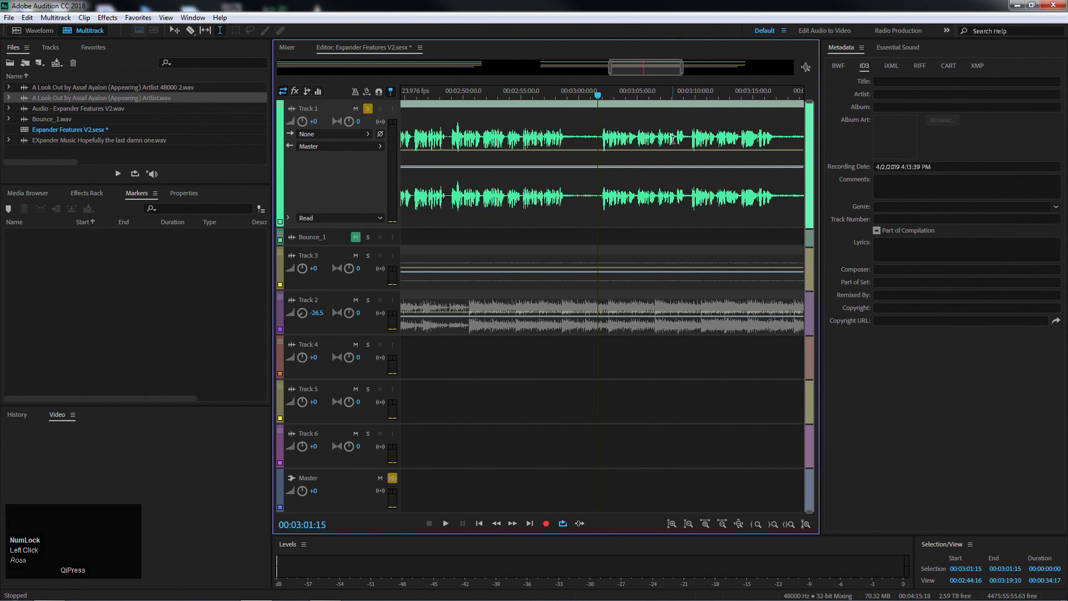
pyautogui.moveTo(655, 139); pyautogui.dragTo(687, 142)
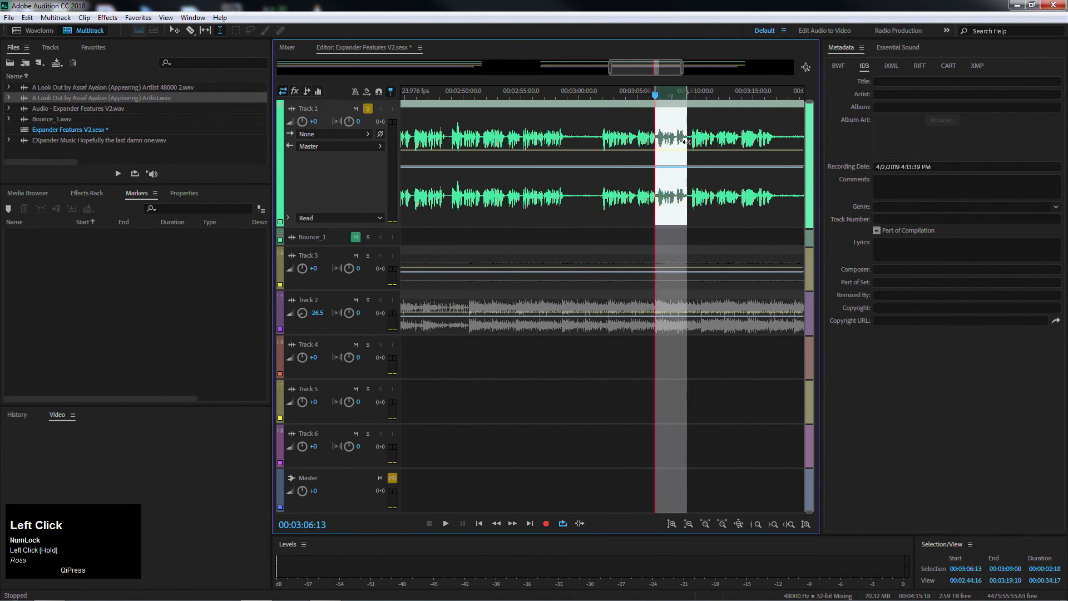
pyautogui.click(670, 140)
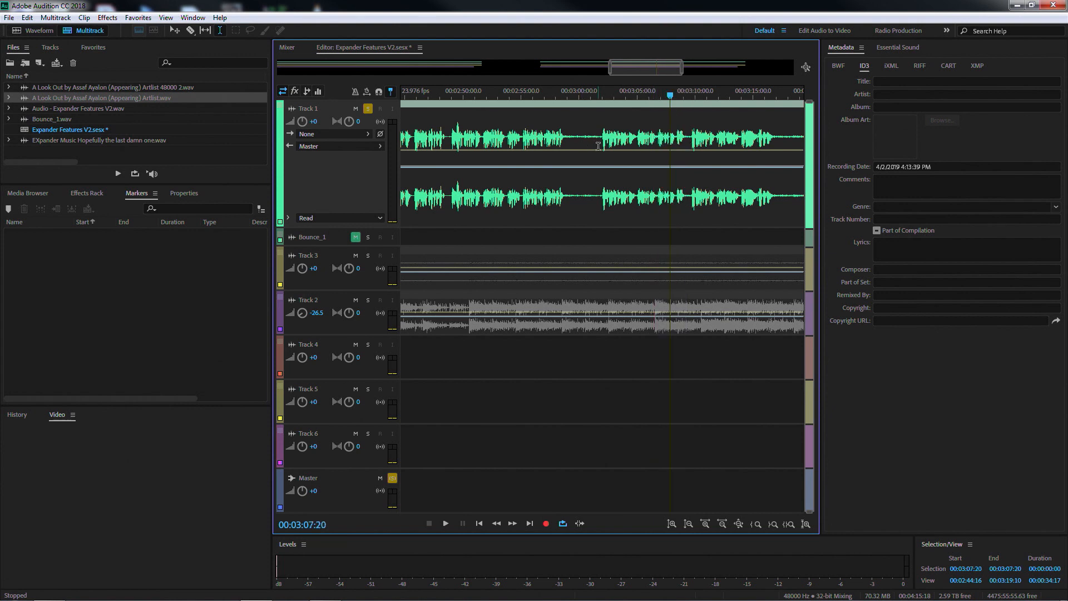
pyautogui.moveTo(600, 139); pyautogui.dragTo(685, 140)
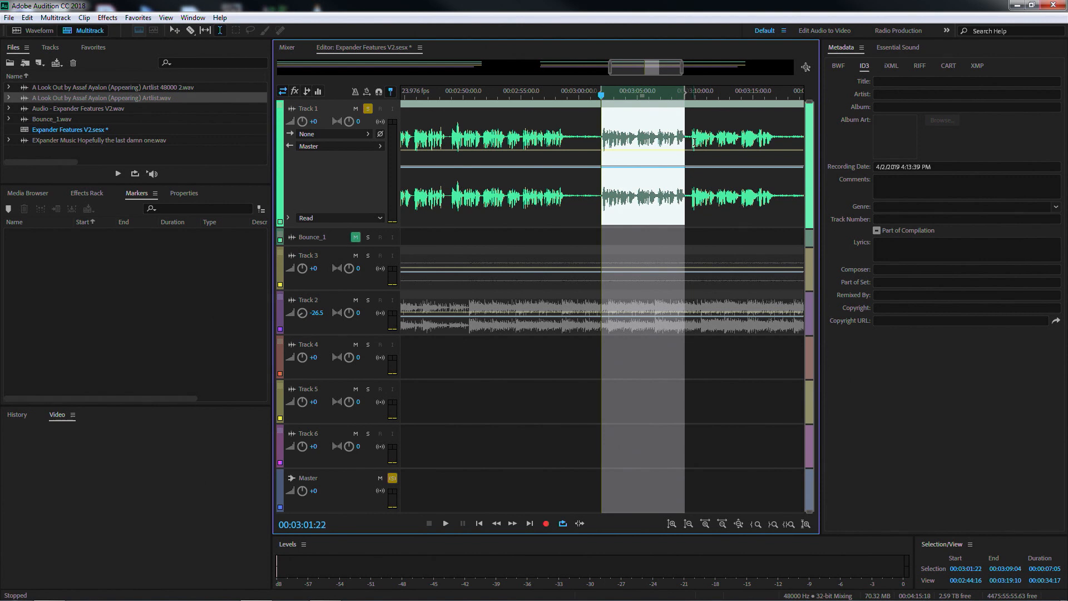
pyautogui.click(659, 138)
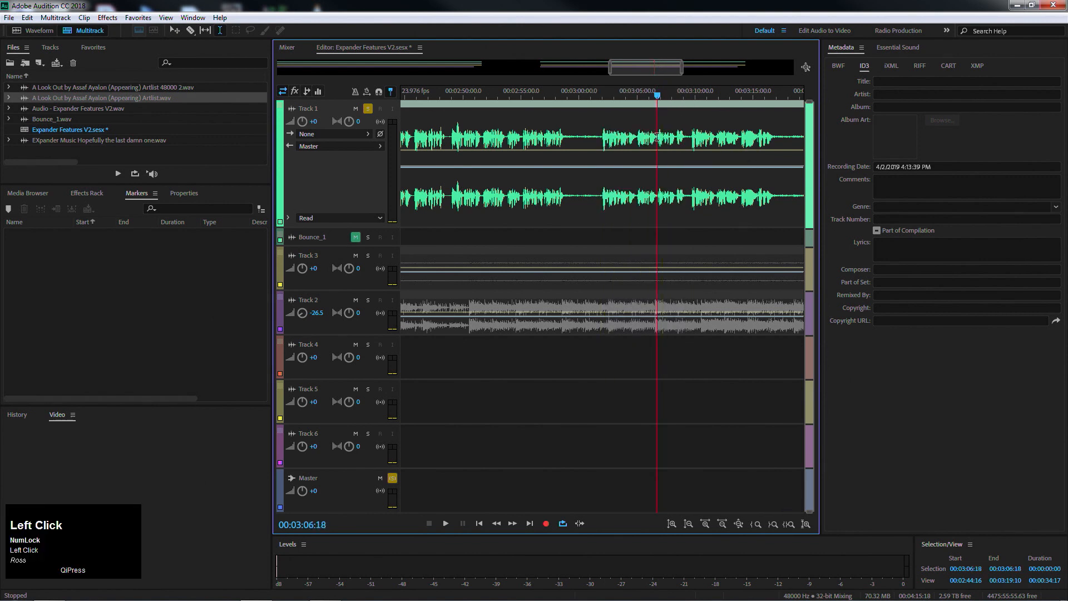
pyautogui.moveTo(659, 137); pyautogui.dragTo(688, 140)
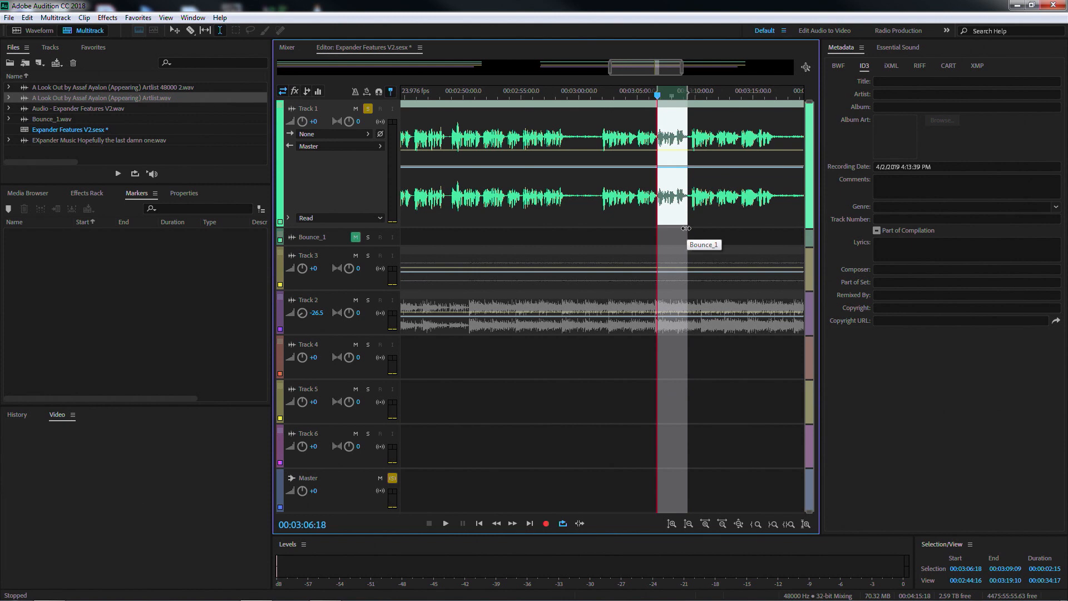
pyautogui.press('space')
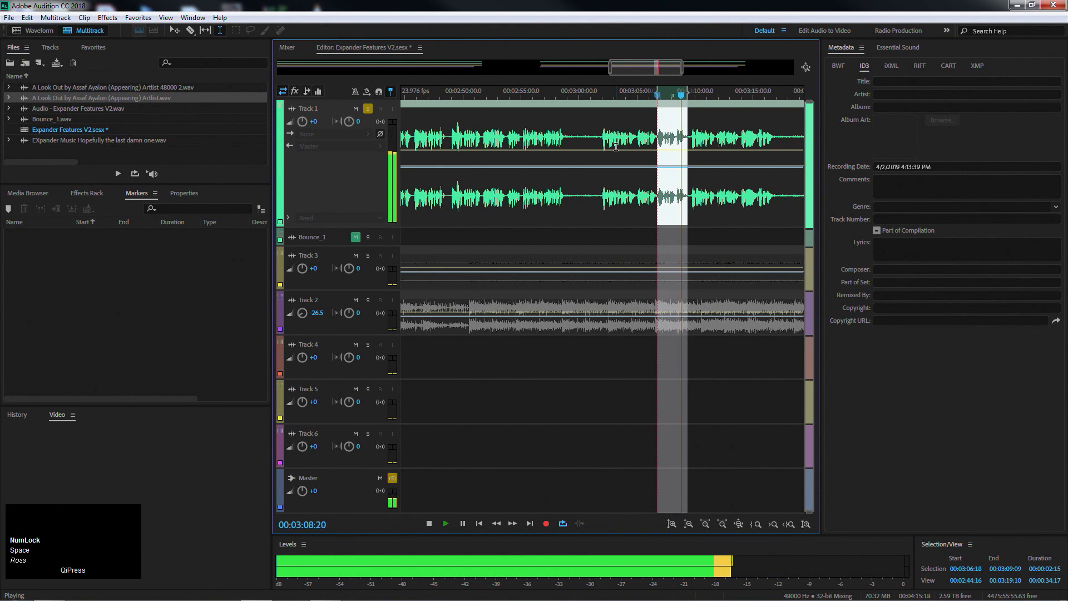
pyautogui.press('space')
# - Open the Track 1 clip in the waveform editor and send it to iZotope RX 7 with the RX Send favorite
pyautogui.doubleClick(616, 130)
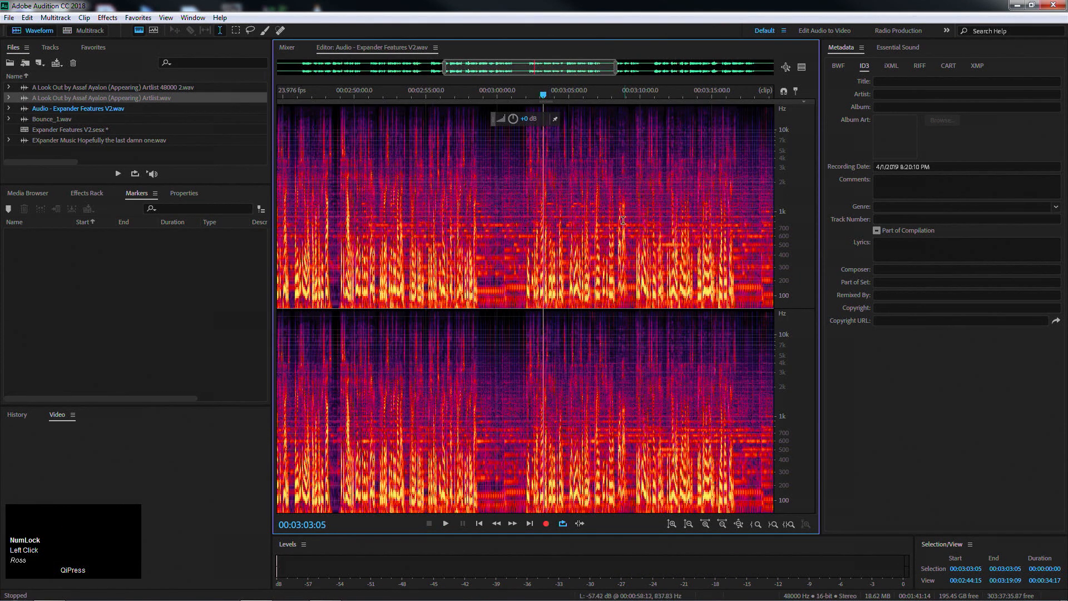
pyautogui.click(593, 241)
pyautogui.press('=')
pyautogui.press('=')
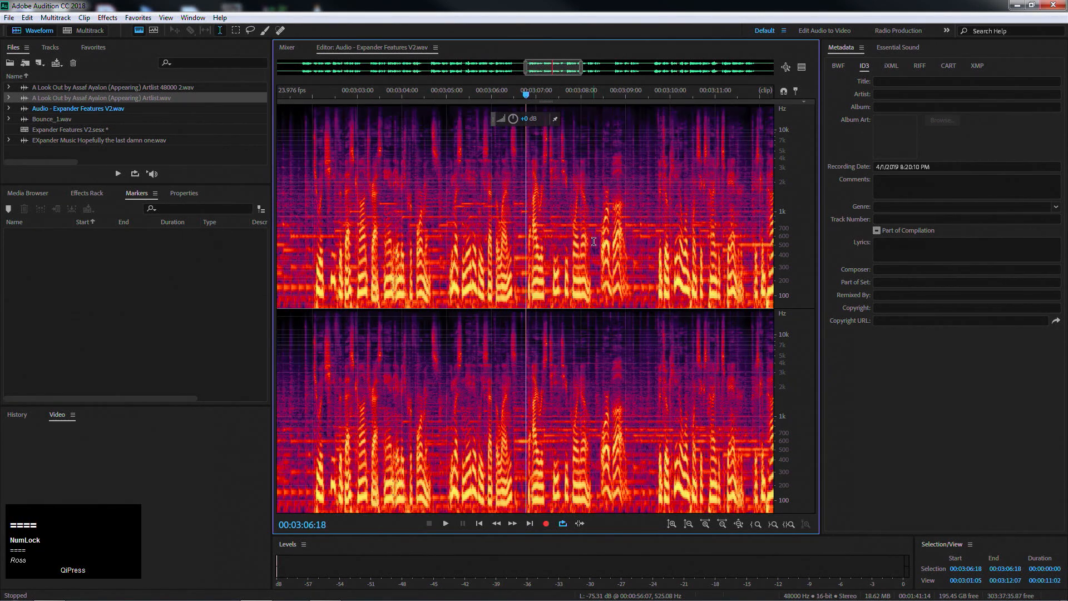
pyautogui.press('=')
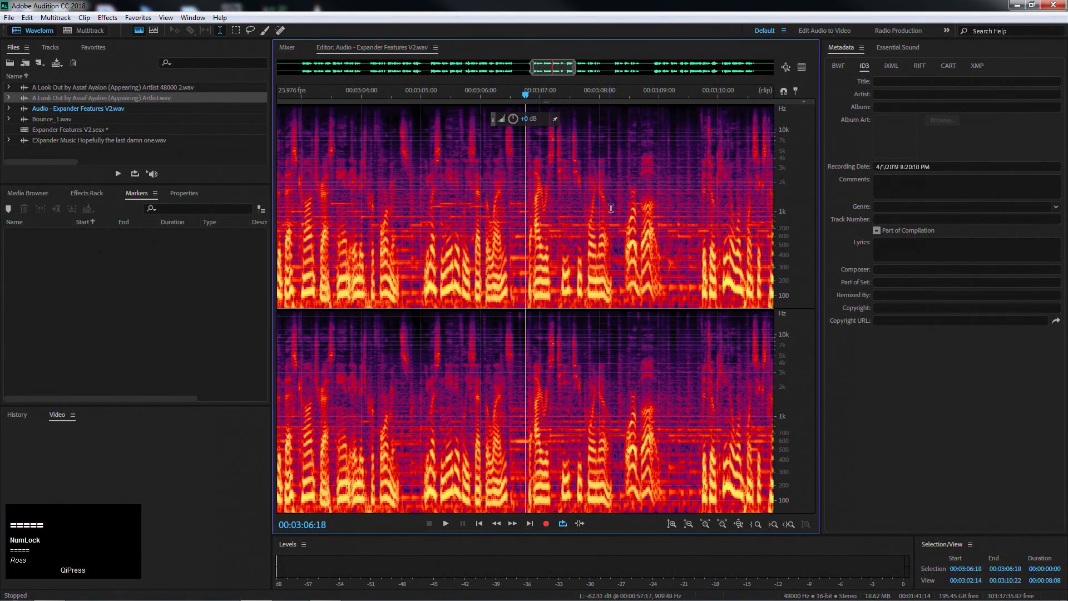
pyautogui.moveTo(544, 67); pyautogui.dragTo(550, 66)
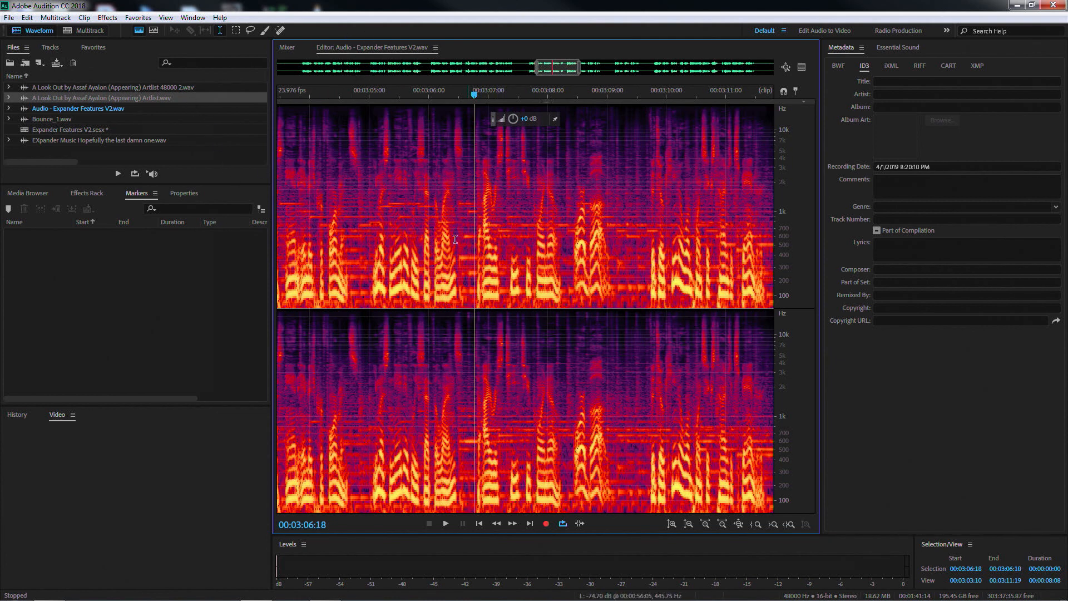
pyautogui.click(138, 18)
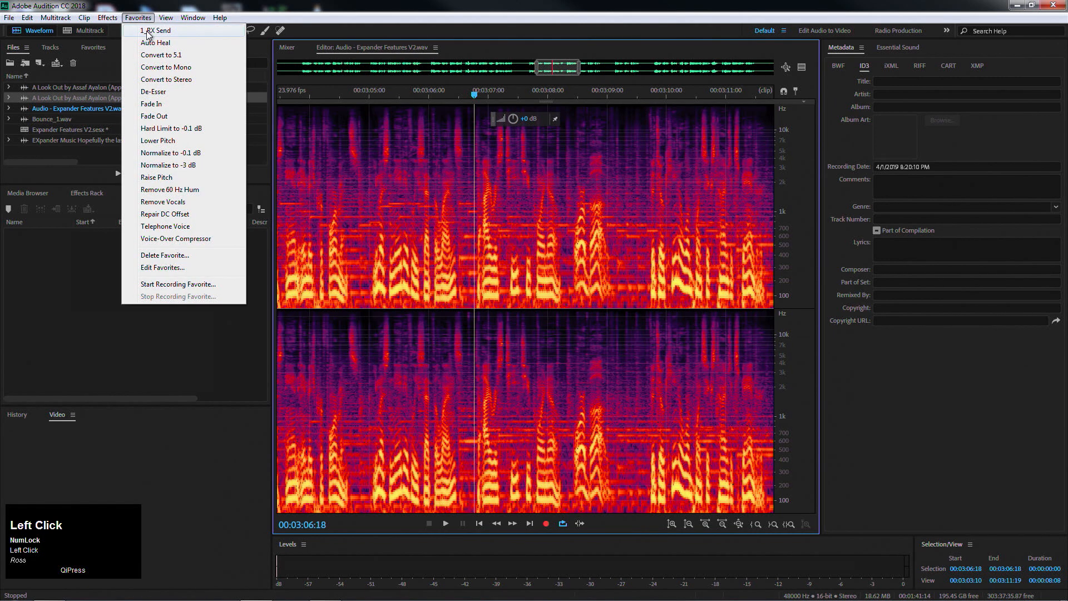
pyautogui.click(149, 32)
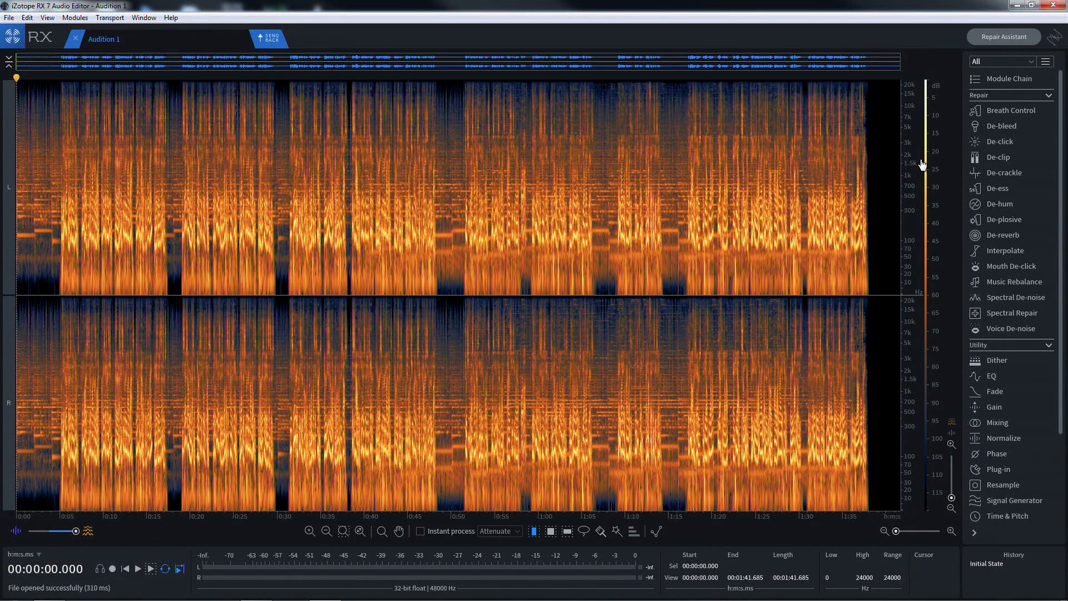
# - Select the phrase from about 56.3 to 58.9 seconds in the RX spectrogram and play it
pyautogui.click(506, 238)
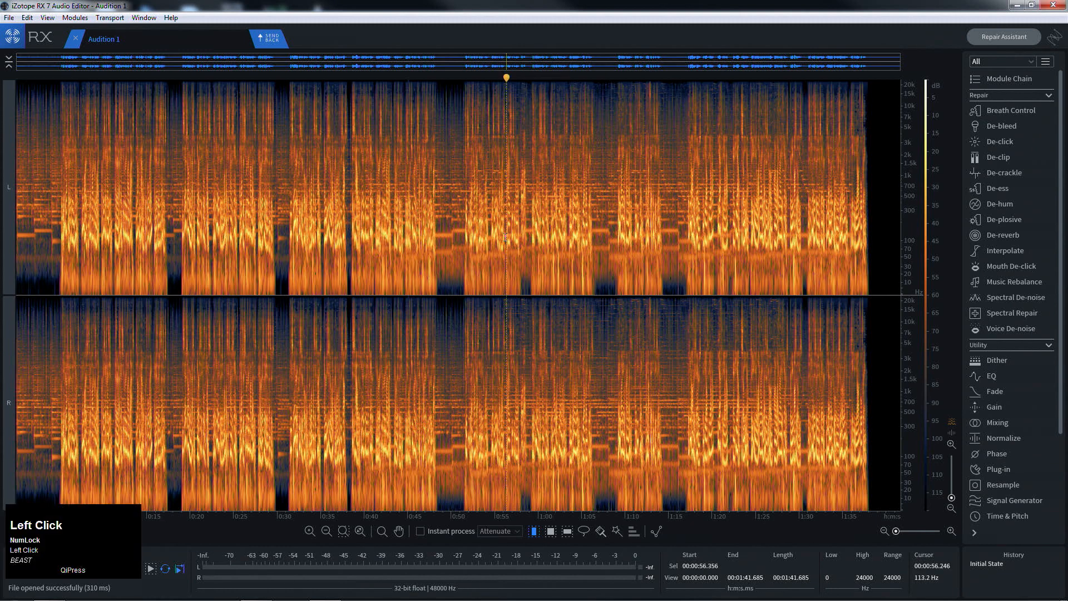
pyautogui.press('=')
pyautogui.press('=')
pyautogui.press('=')
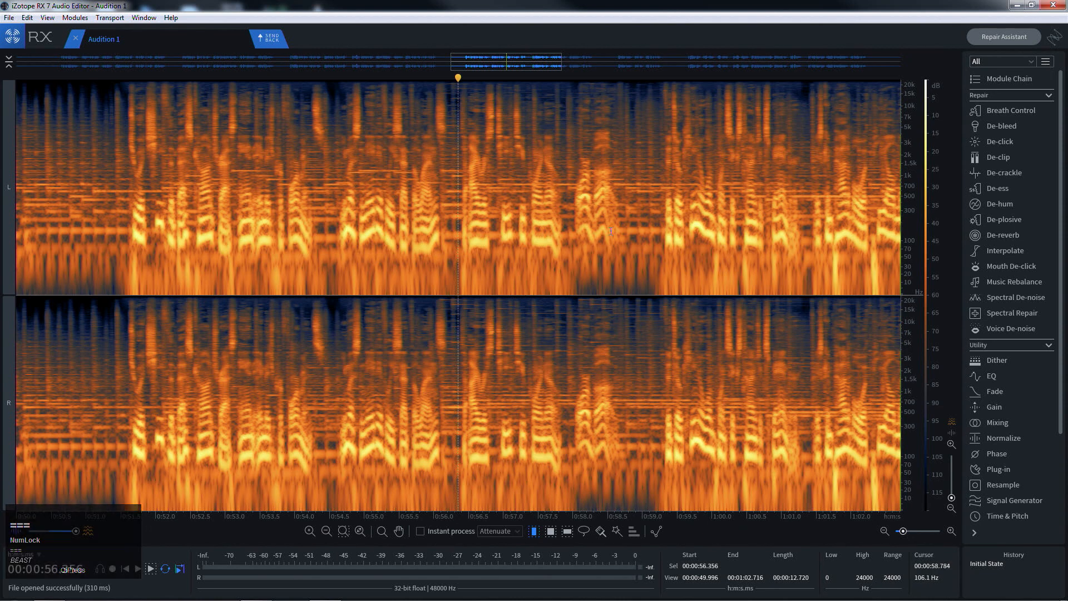
pyautogui.moveTo(457, 240); pyautogui.dragTo(635, 245)
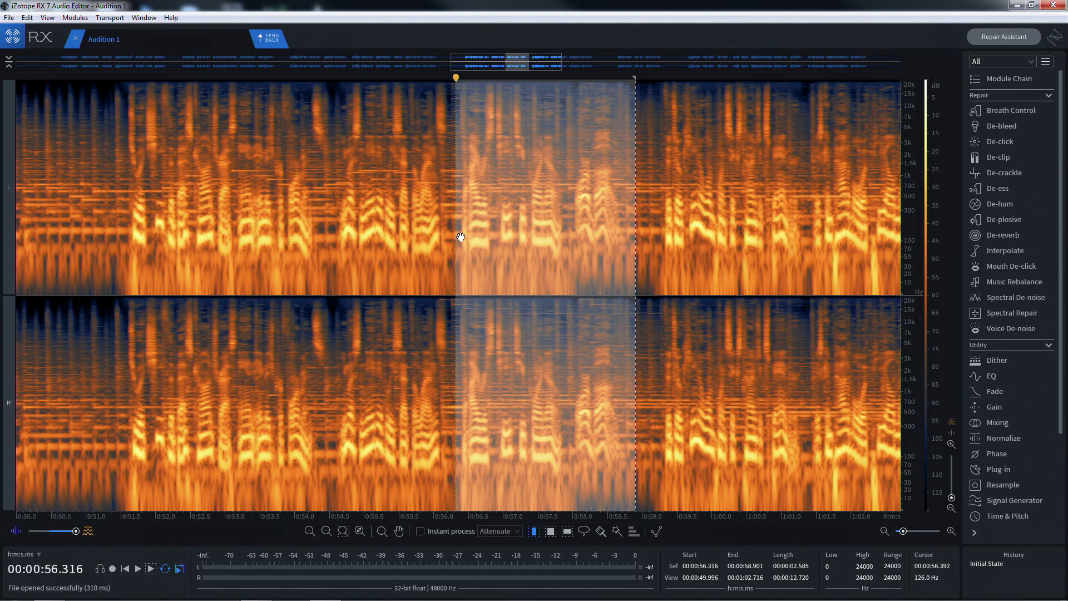
pyautogui.press('space')
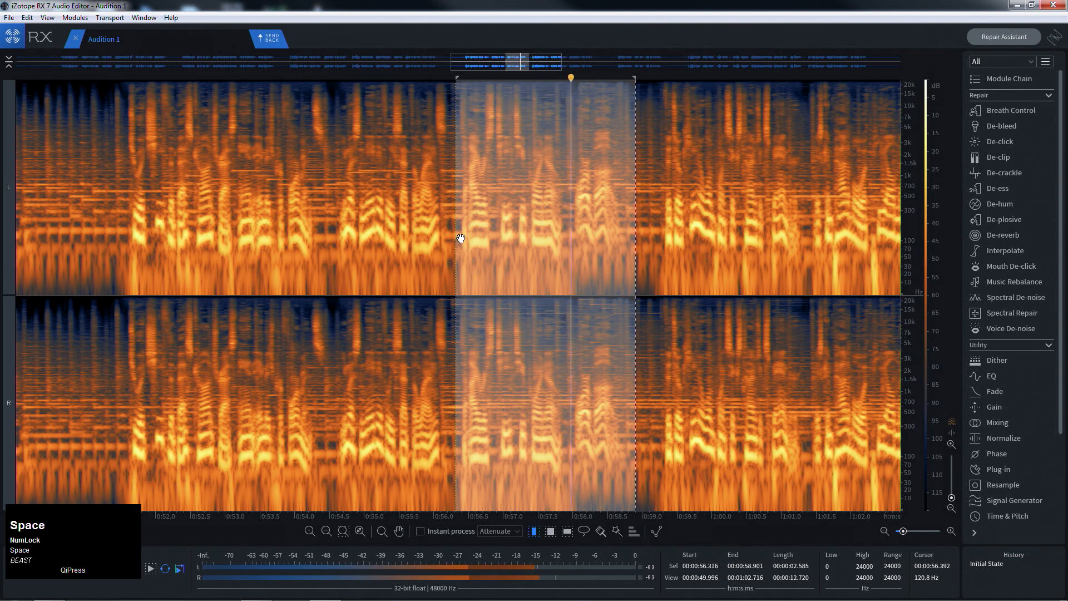
pyautogui.press('space')
# - Reselect the phrase from about 56.36 to 59.0 seconds and open the Music Rebalance module beside the selection
pyautogui.click(534, 241)
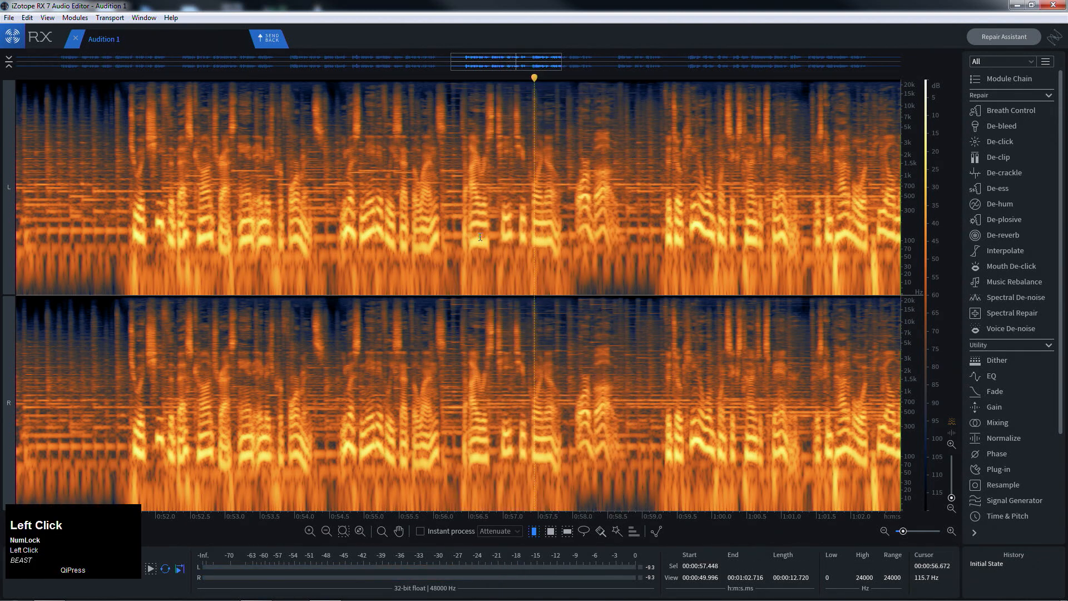
pyautogui.moveTo(458, 243); pyautogui.dragTo(643, 228)
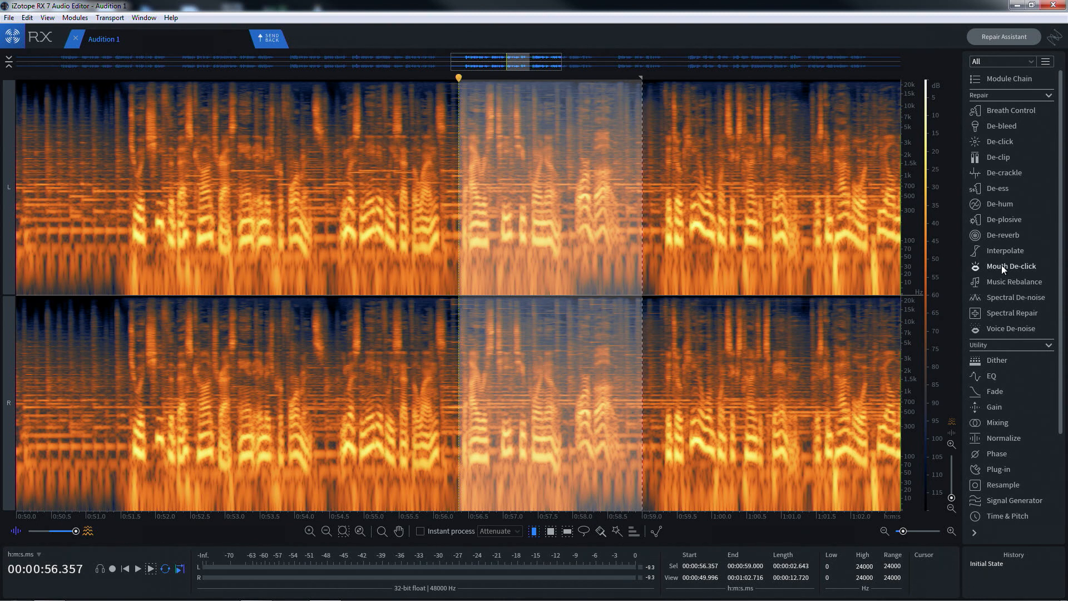
pyautogui.click(1009, 281)
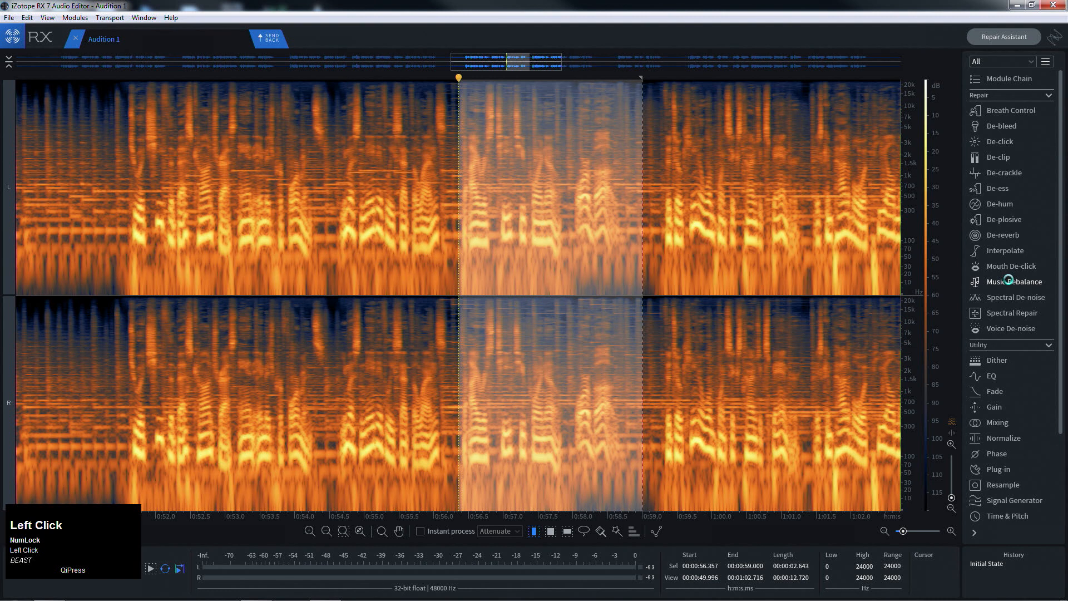
pyautogui.moveTo(417, 103); pyautogui.dragTo(125, 108)
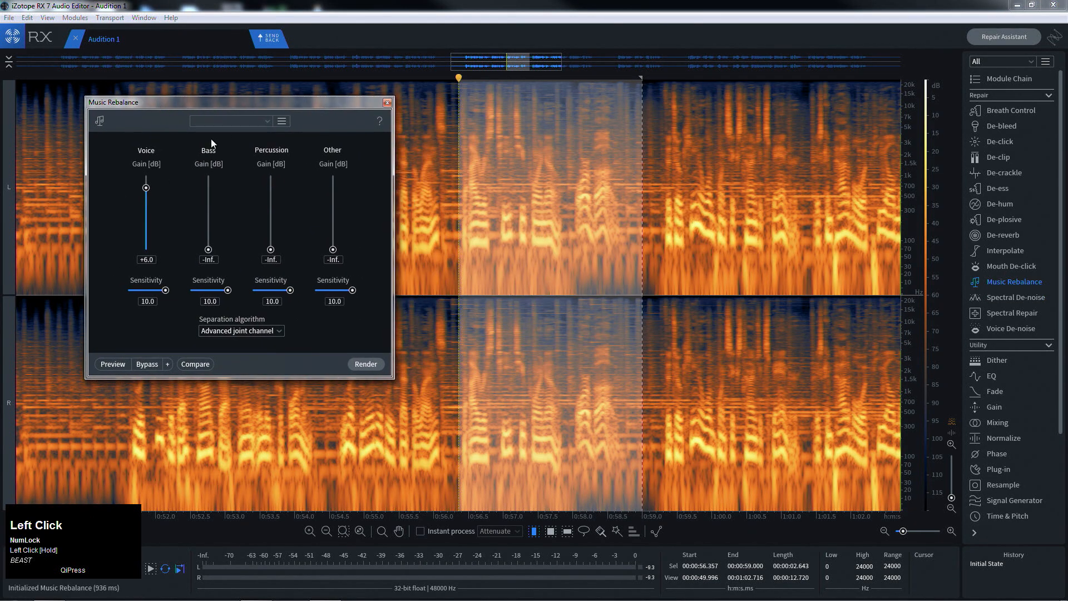
# - Load the Isolate Voice - Gentle preset in Music Rebalance and preview it on the selected phrase
pyautogui.click(262, 122)
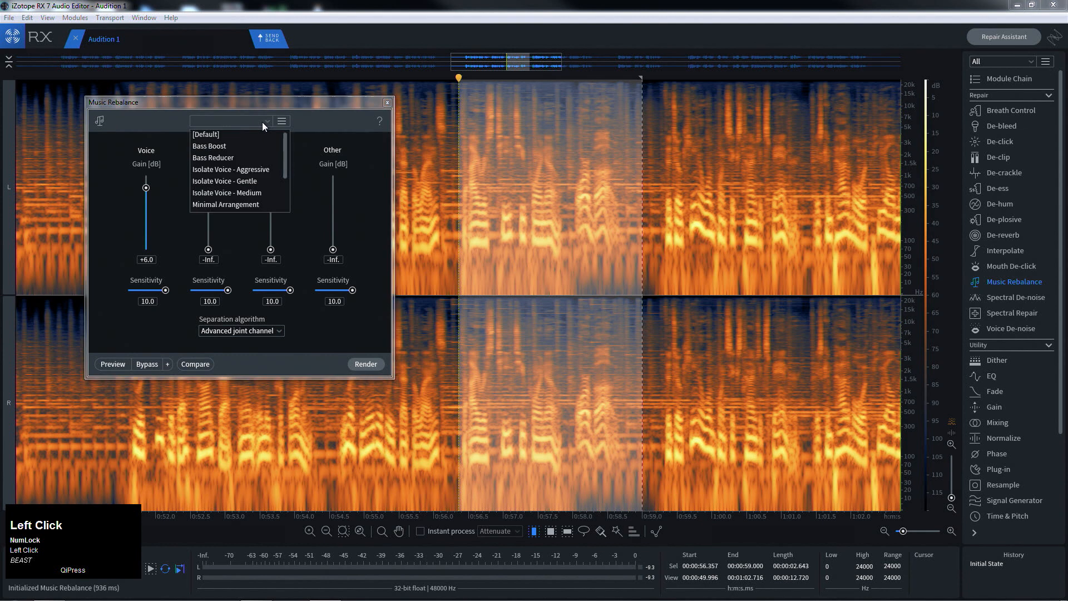
pyautogui.click(258, 183)
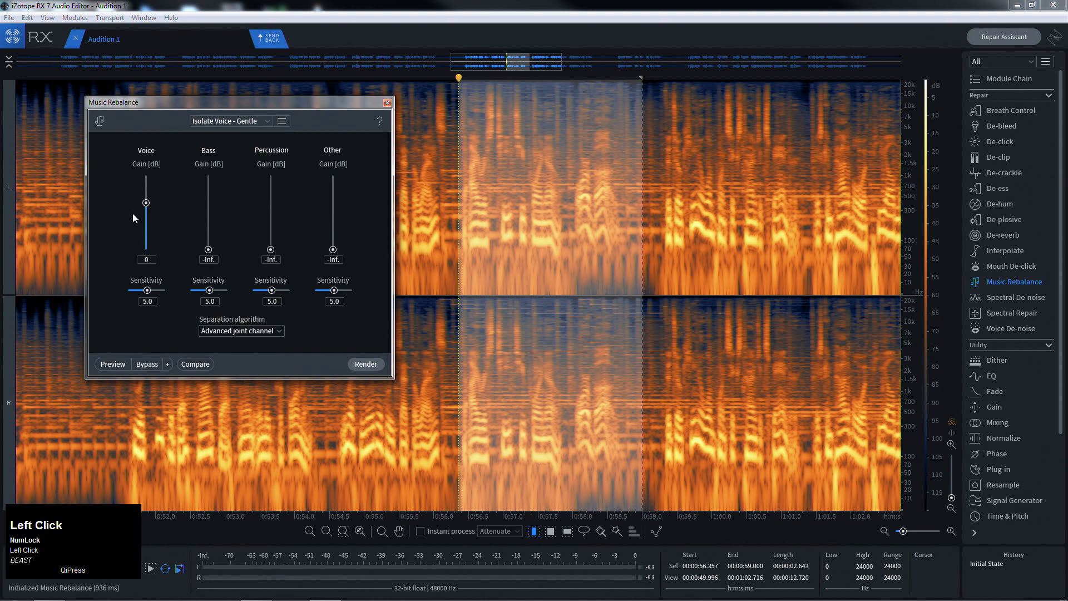
pyautogui.click(112, 364)
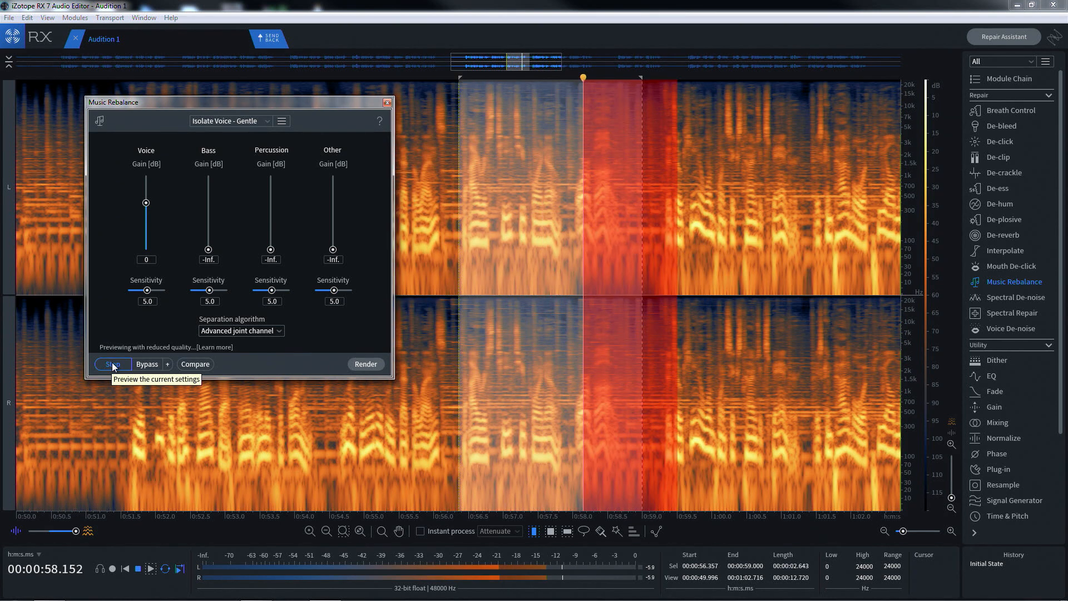
pyautogui.click(112, 362)
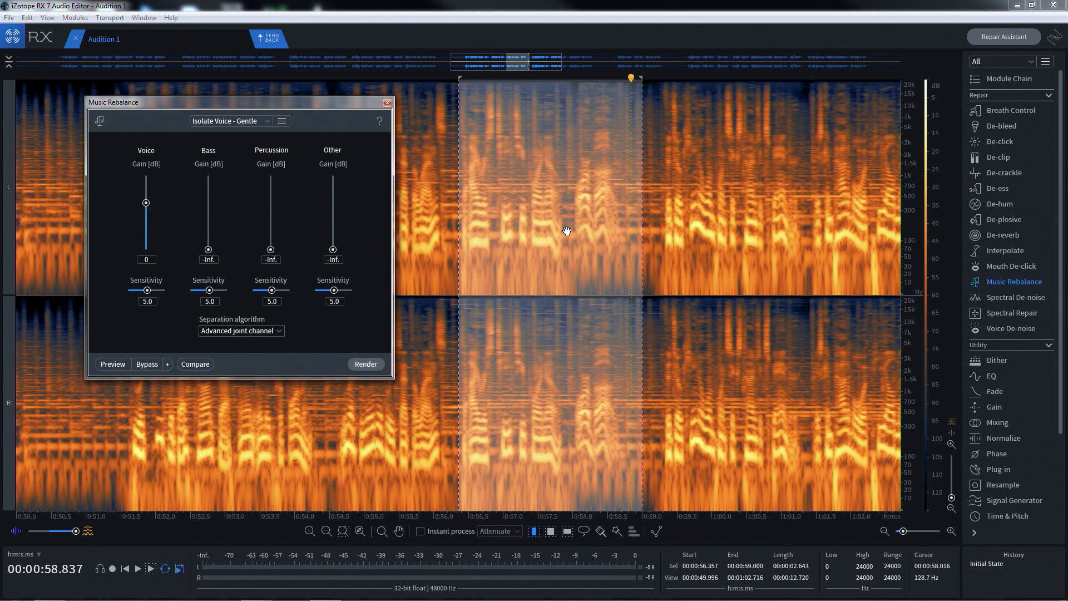
# - Load the Isolate Voice - Medium preset, reselect the phrase from about 55.59 to 59.0 seconds and preview the result
pyautogui.click(264, 124)
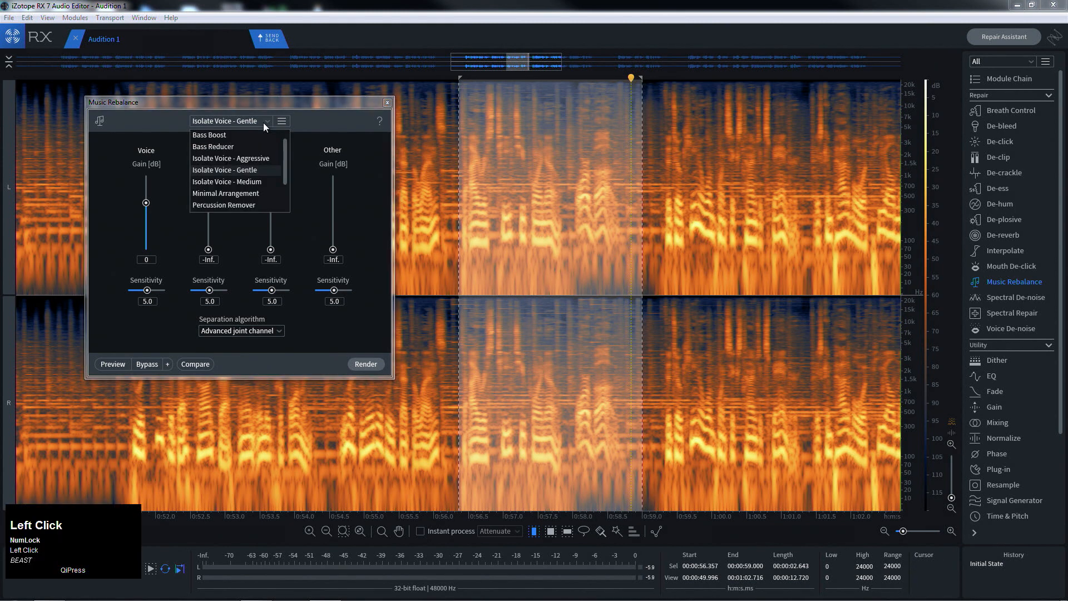
pyautogui.click(261, 182)
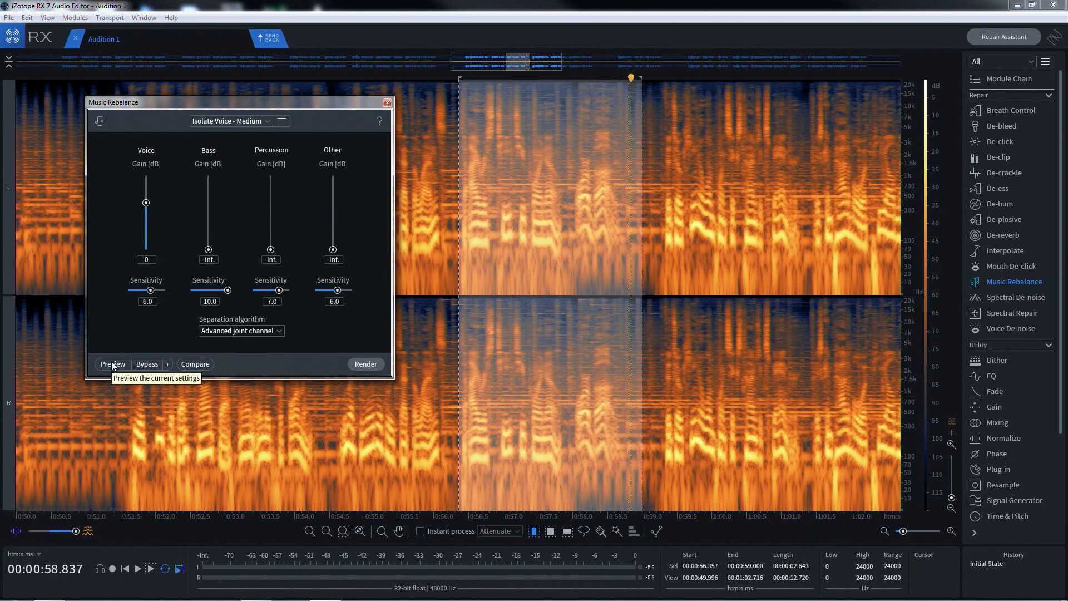
pyautogui.moveTo(455, 175); pyautogui.dragTo(321, 247)
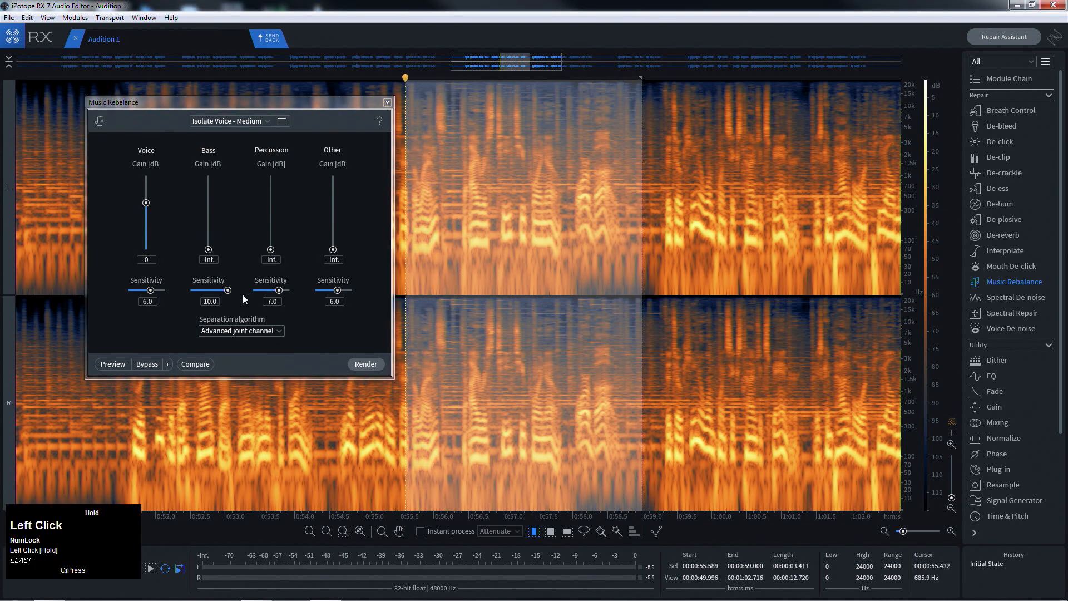
pyautogui.click(118, 364)
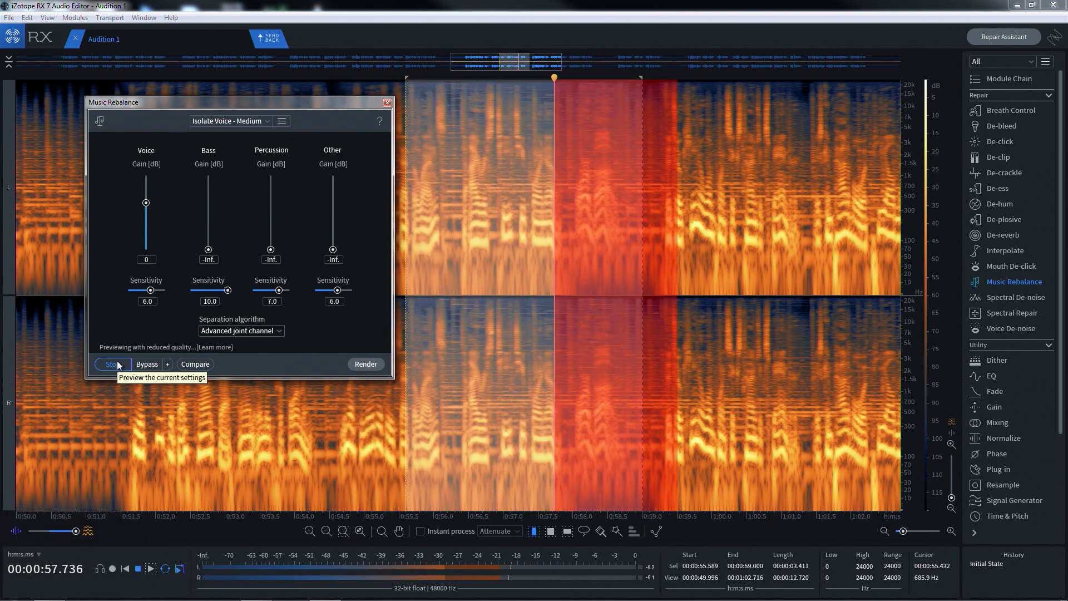
pyautogui.press('space')
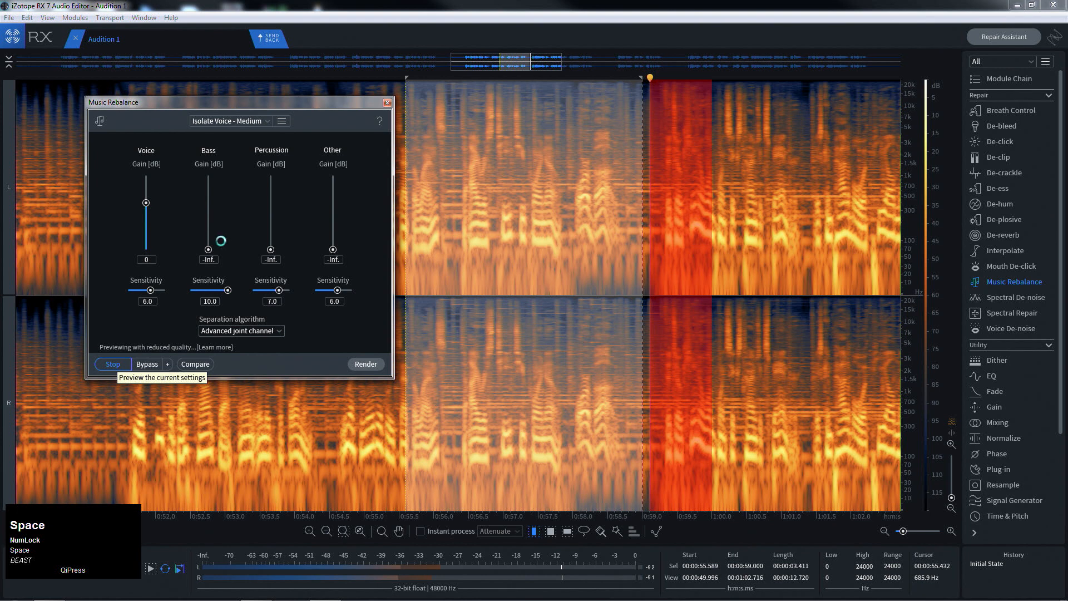
# - Load the Isolate Voice - Aggressive preset and preview it on the selected phrase
pyautogui.click(264, 121)
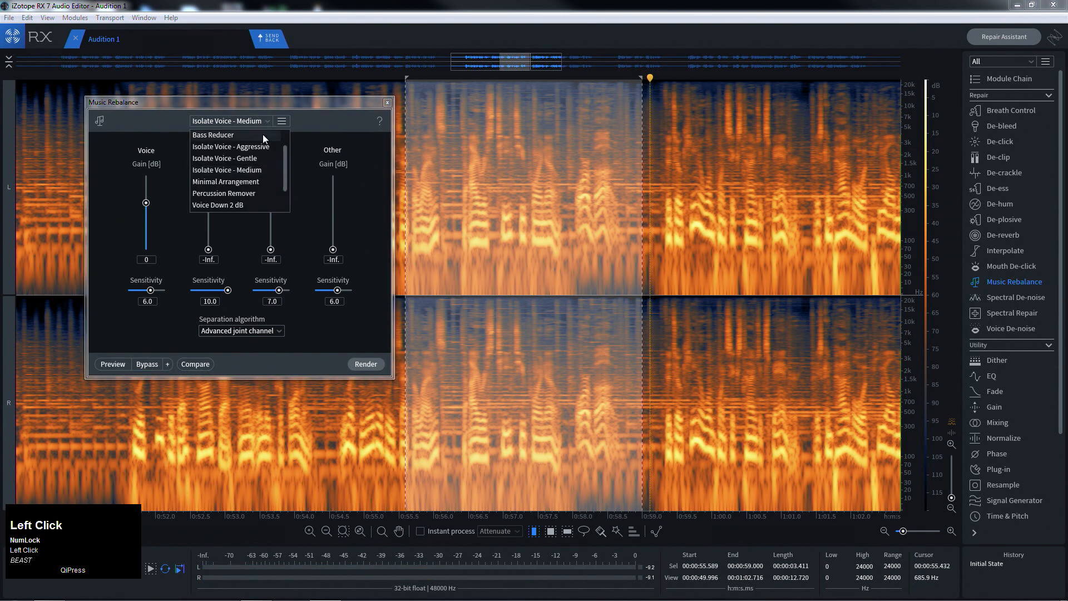
pyautogui.click(263, 146)
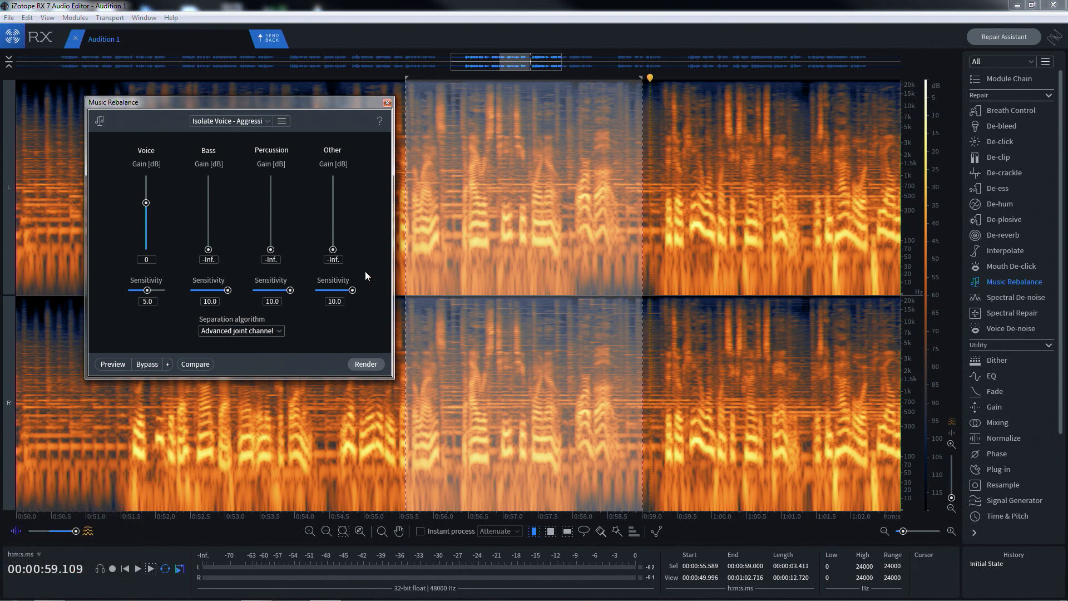
pyautogui.click(113, 365)
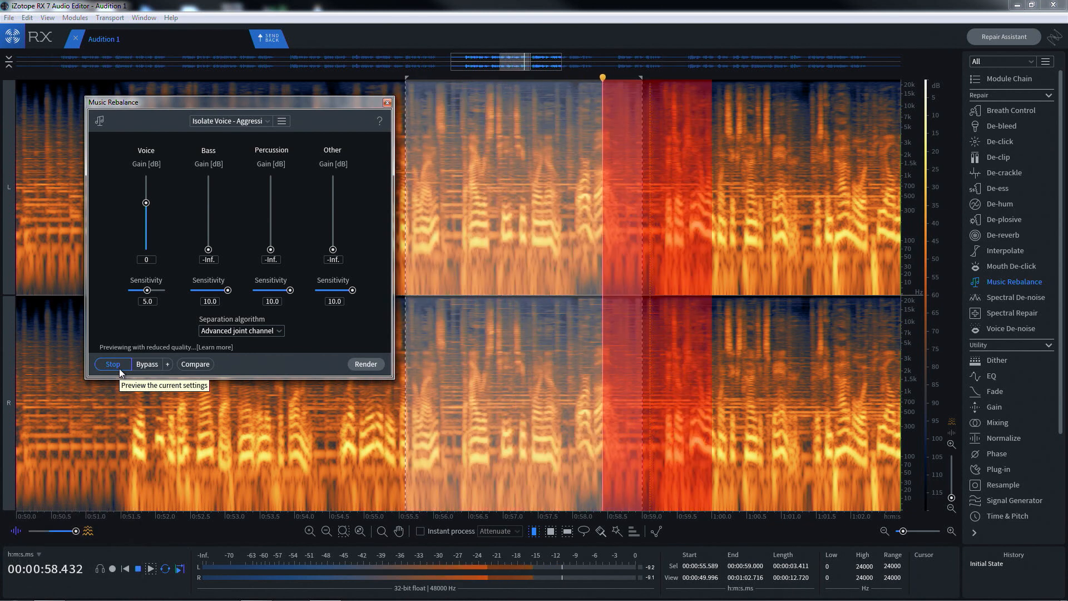
pyautogui.click(113, 364)
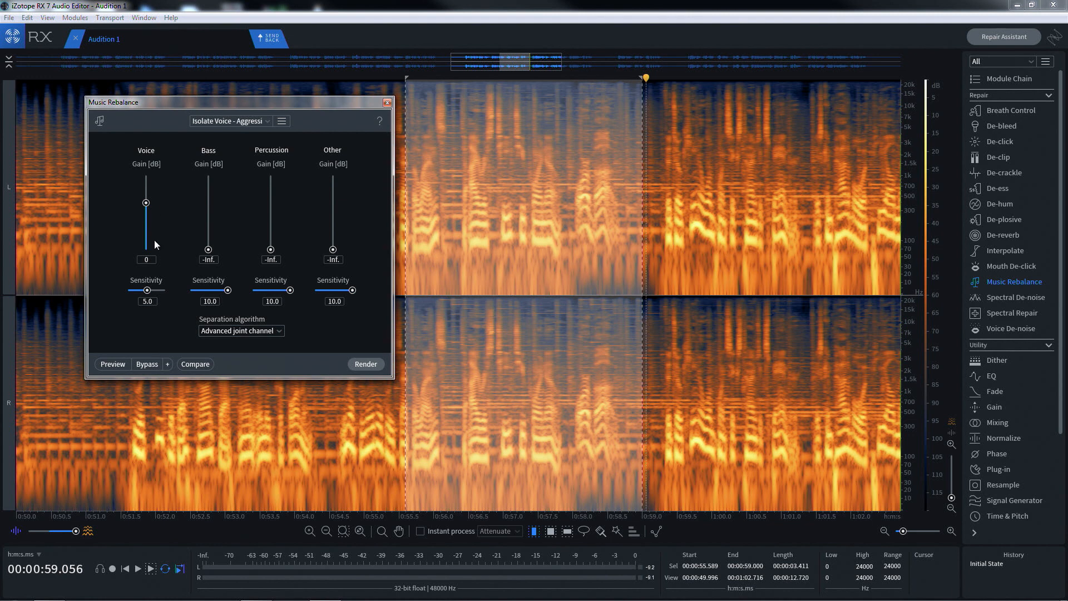
# - Raise the Voice sensitivity to 10.0 in Music Rebalance and preview the selection
pyautogui.moveTo(148, 289); pyautogui.dragTo(226, 292)
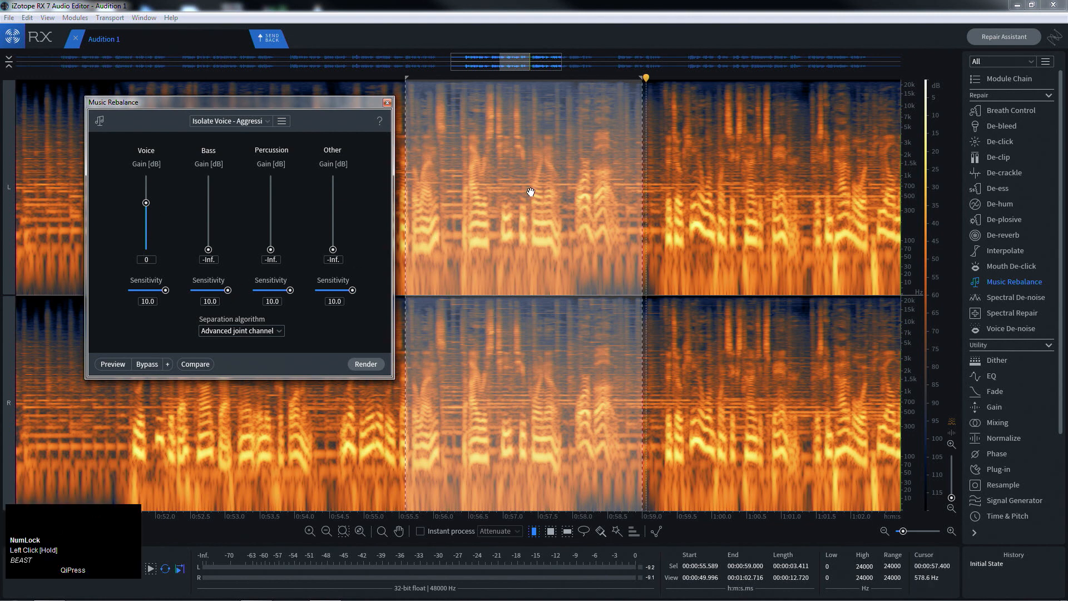
pyautogui.click(114, 365)
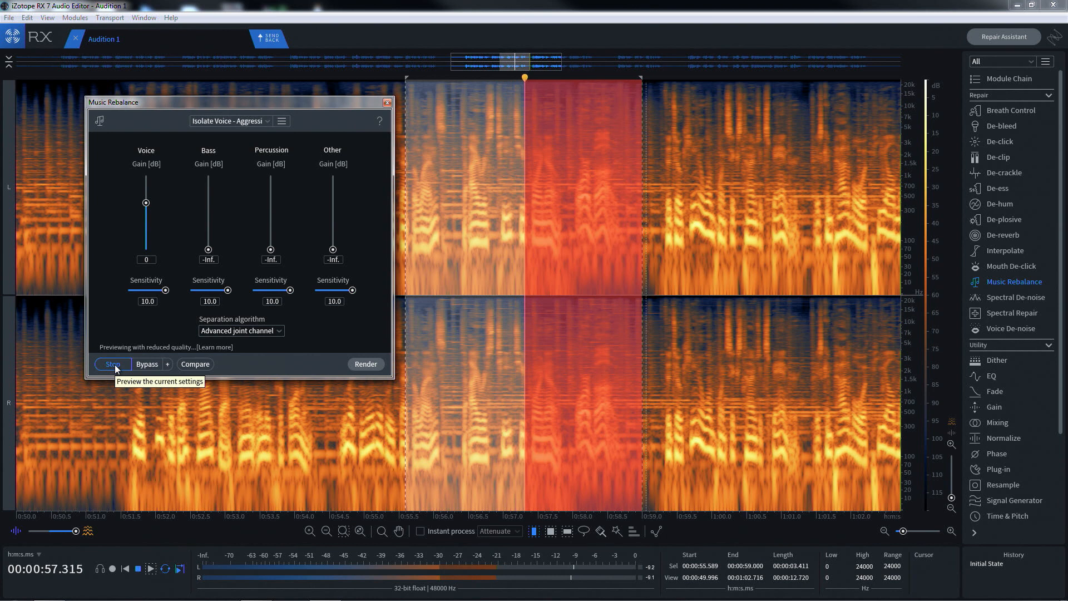
pyautogui.click(114, 365)
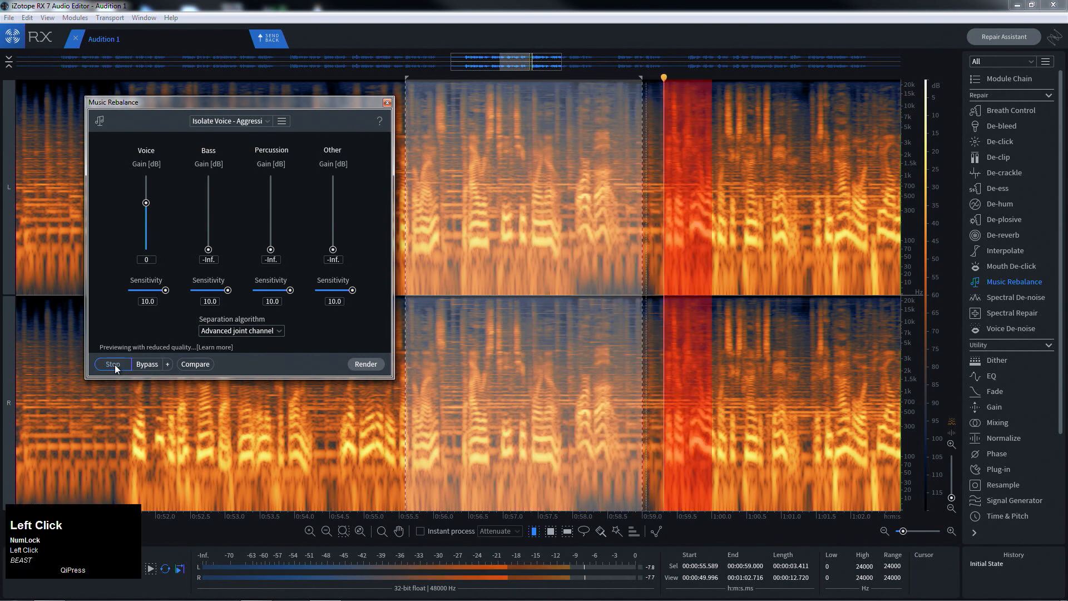
# - Raise the Voice gain to +20 dB and preview the selected phrase
pyautogui.moveTo(143, 200); pyautogui.dragTo(145, 145)
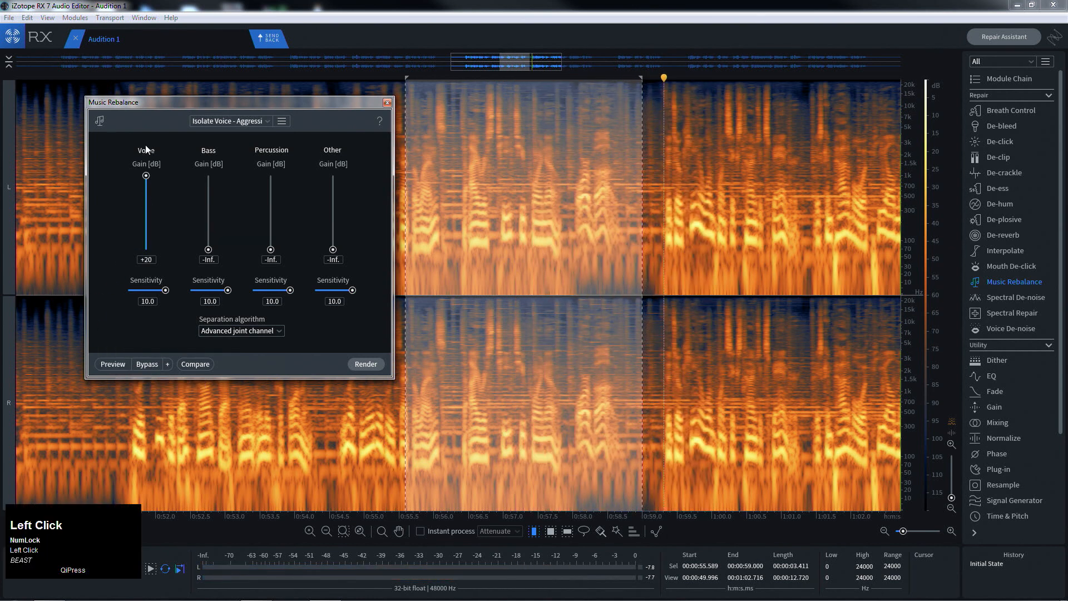
pyautogui.click(108, 366)
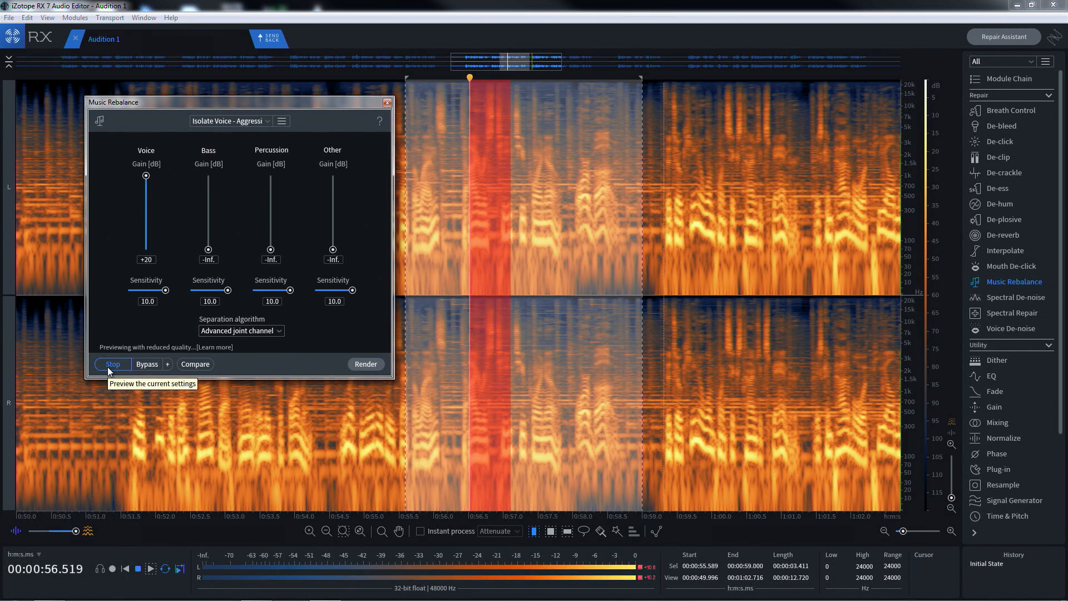
pyautogui.click(111, 363)
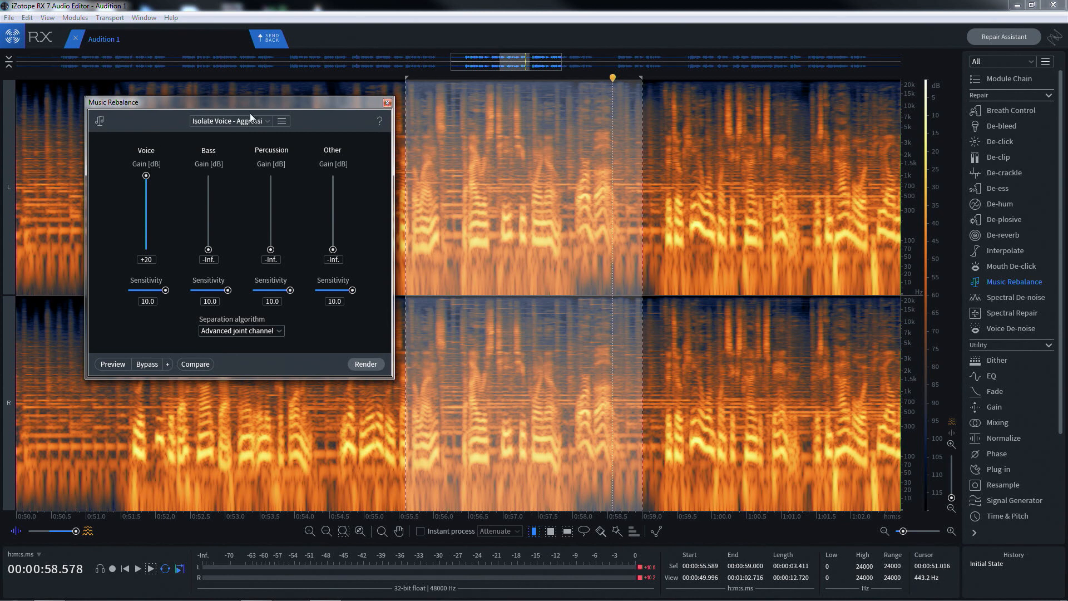
# - Close Music Rebalance without rendering, clear the spectrogram selection and switch back to the multitrack session in Audition
pyautogui.click(387, 103)
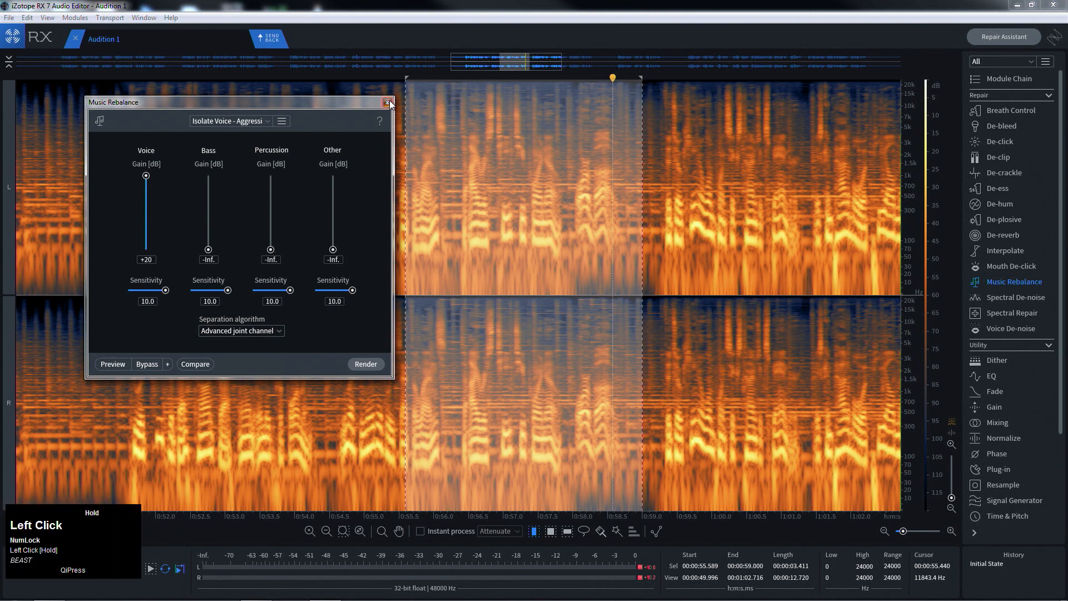
pyautogui.click(529, 153)
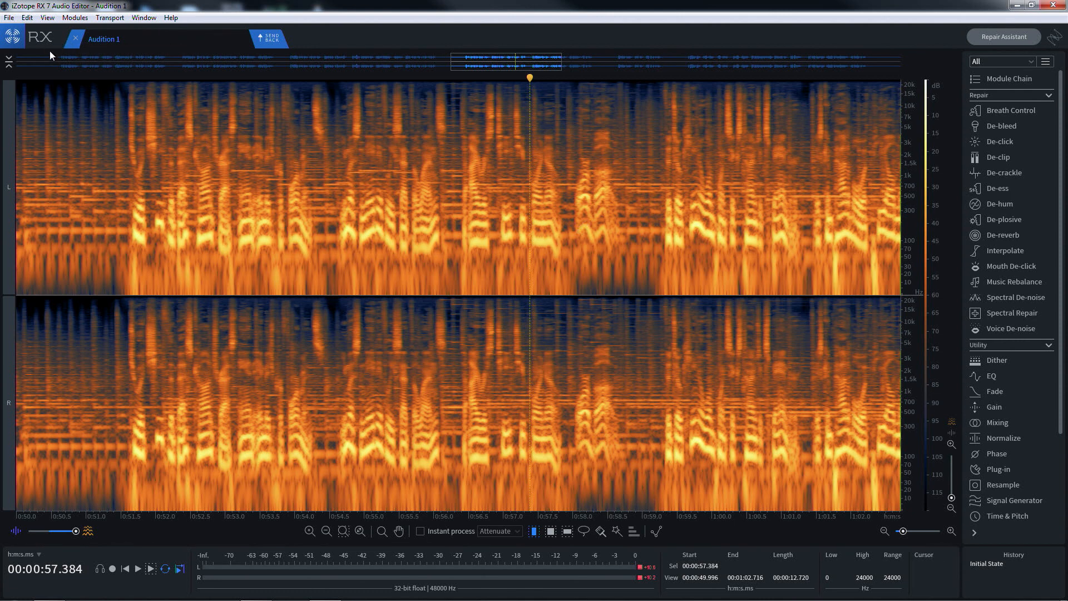
pyautogui.click(1017, 6)
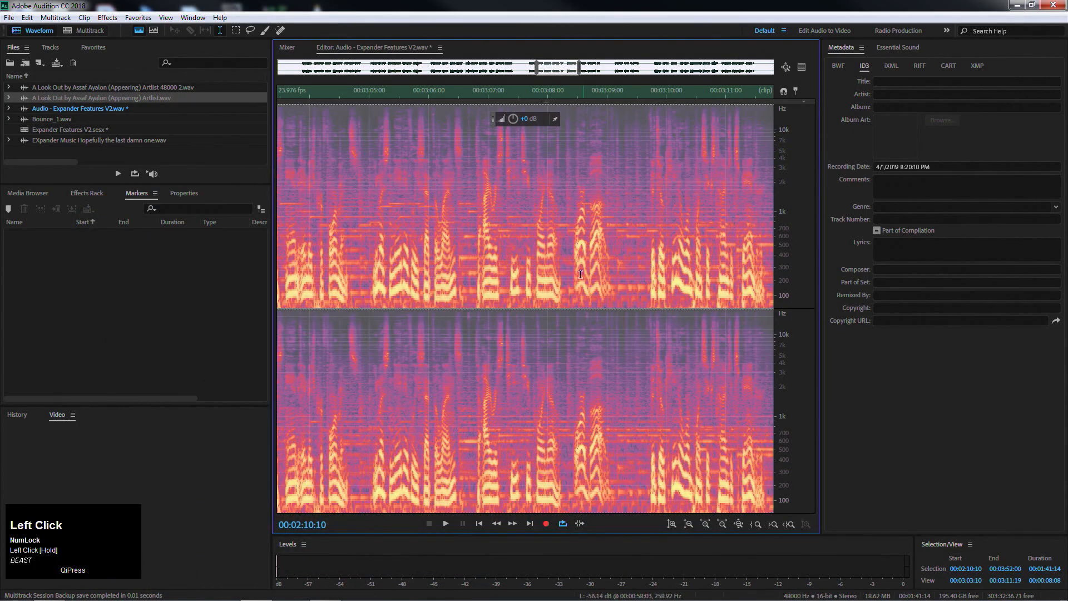
pyautogui.click(576, 273)
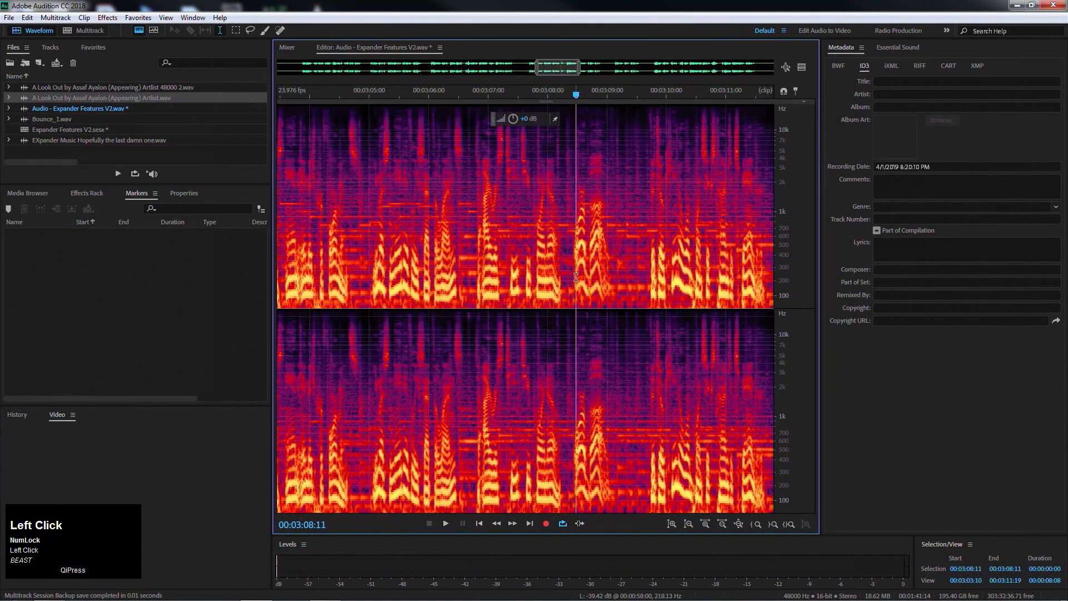
pyautogui.click(83, 31)
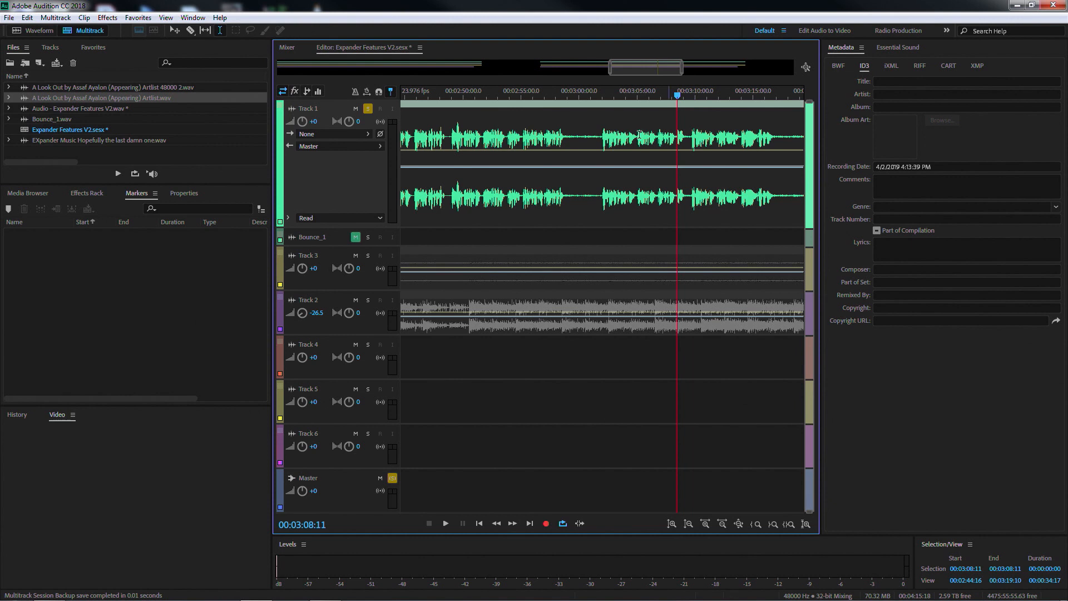
# - Play the soloed Track 1 narration from about 00:03:00:19 in the multitrack session
pyautogui.moveTo(641, 75); pyautogui.dragTo(648, 83)
pyautogui.click(578, 134)
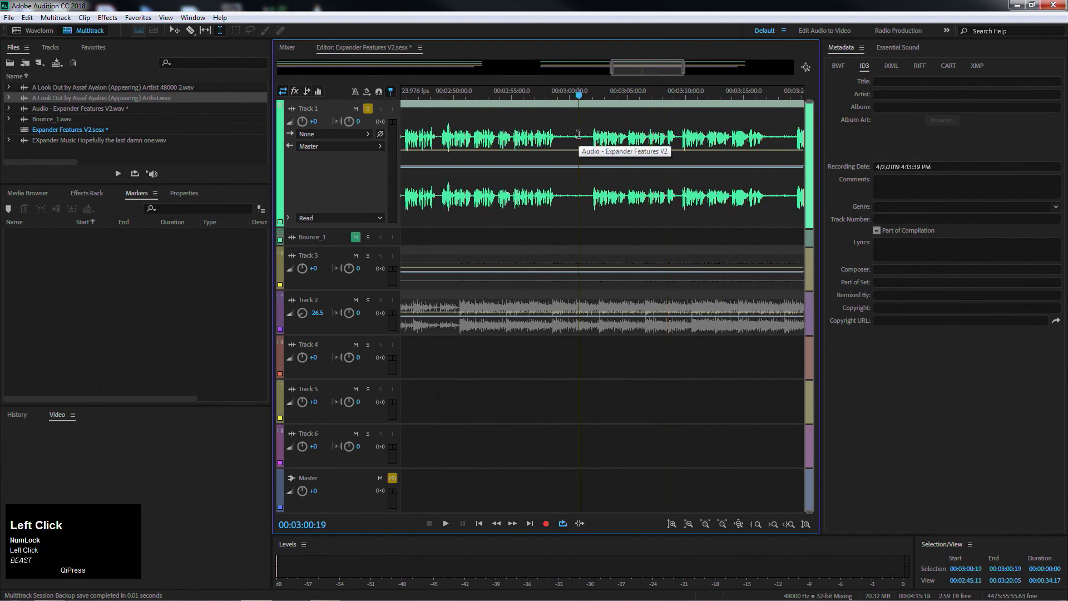
pyautogui.press('space')
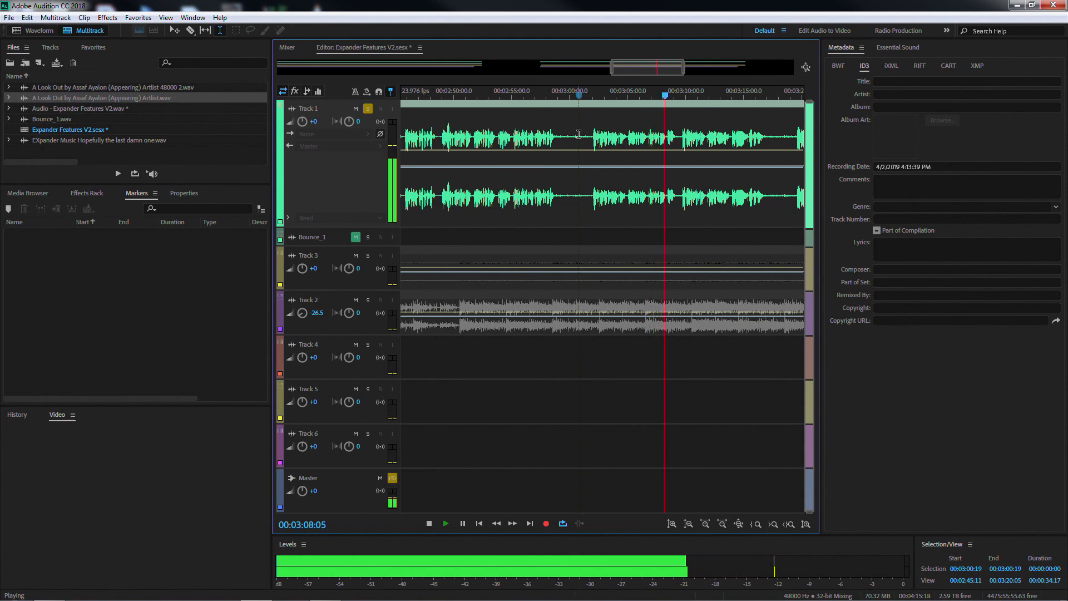
pyautogui.press('space')
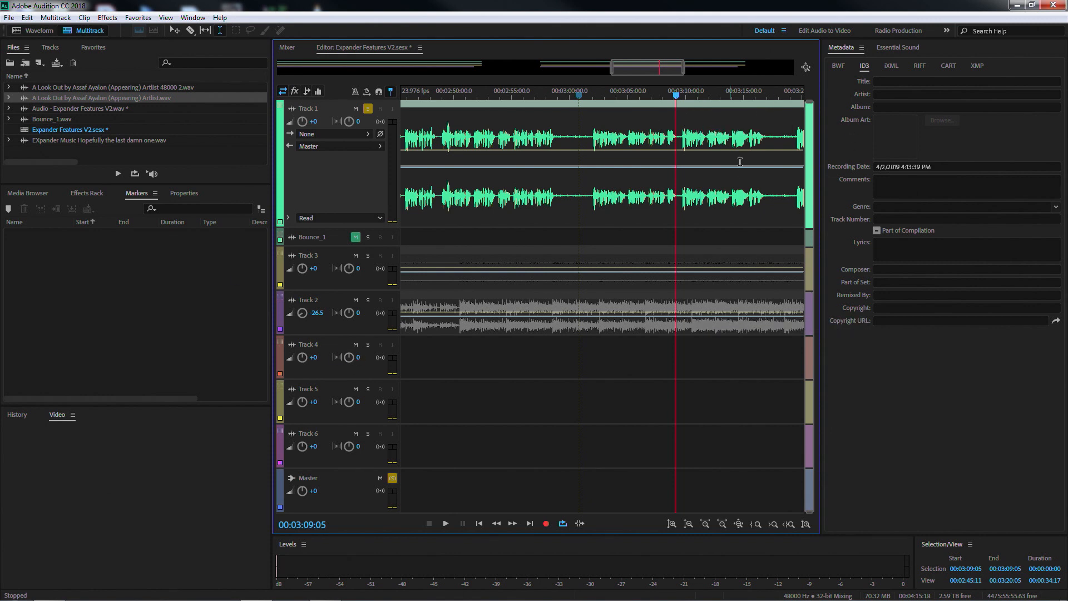
pyautogui.click(814, 172)
pyautogui.moveTo(814, 171); pyautogui.dragTo(790, 222)
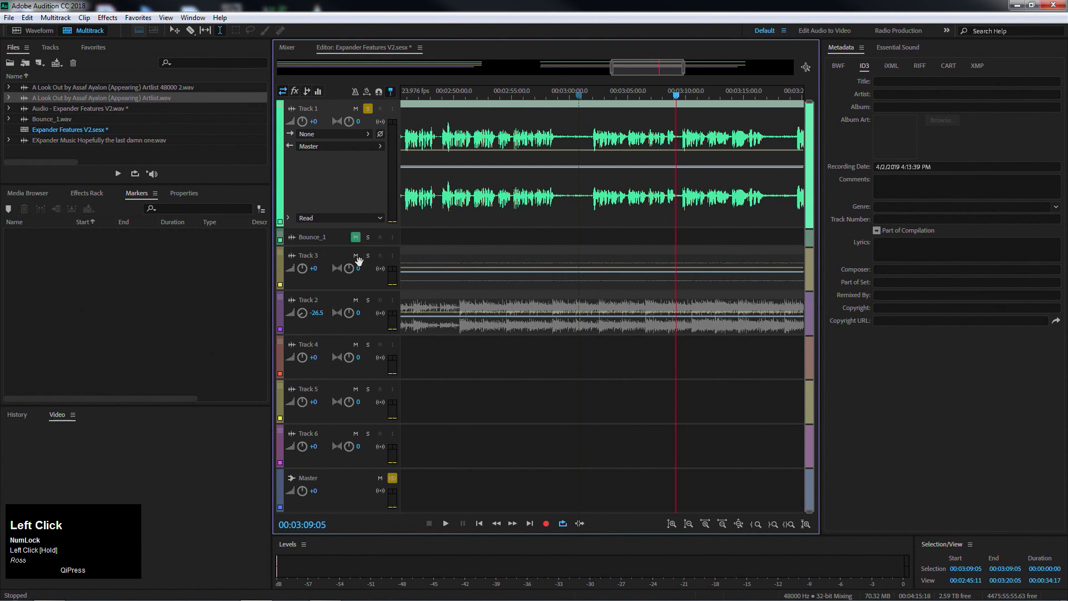
pyautogui.scroll(-5, 359, 260)
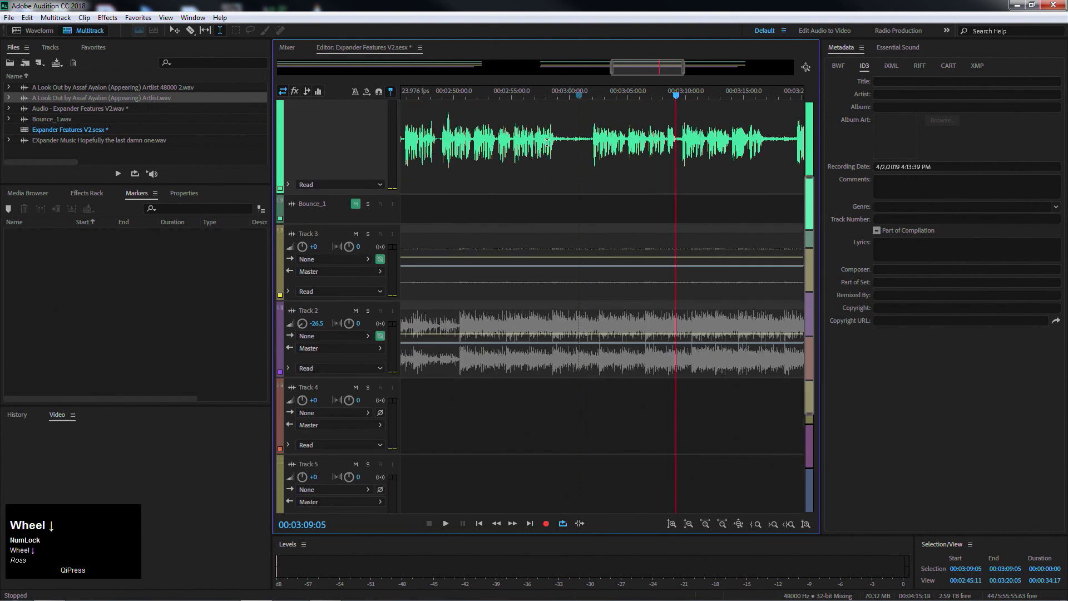
pyautogui.scroll(-2, 360, 273)
pyautogui.scroll(-4, 360, 273)
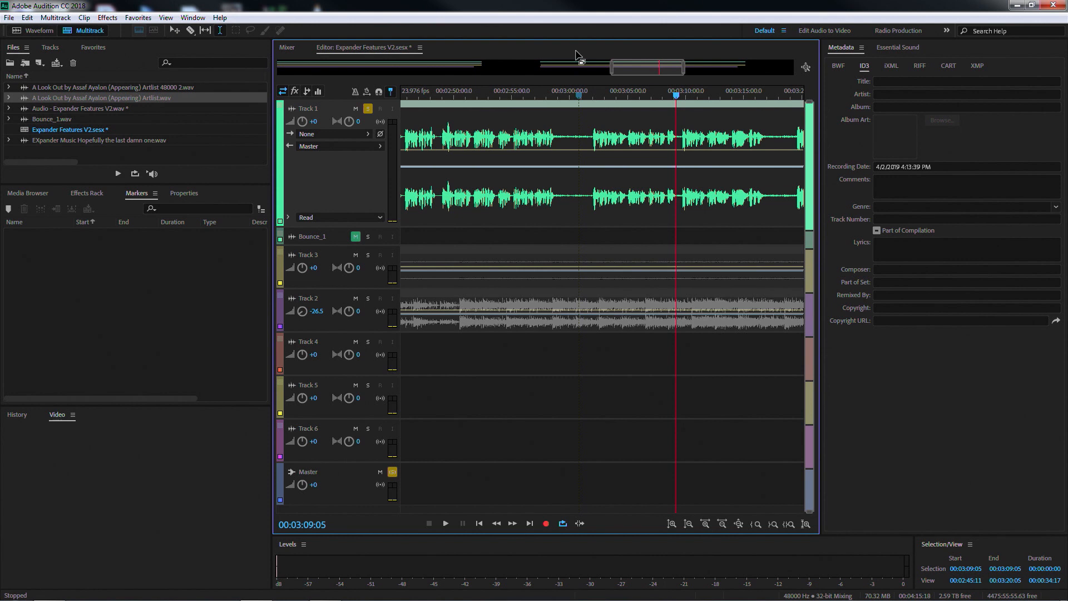
# - Enlarge Track 3 and turn off its polarity reversal, with the full length of the clips in view
pyautogui.moveTo(614, 67); pyautogui.dragTo(525, 67)
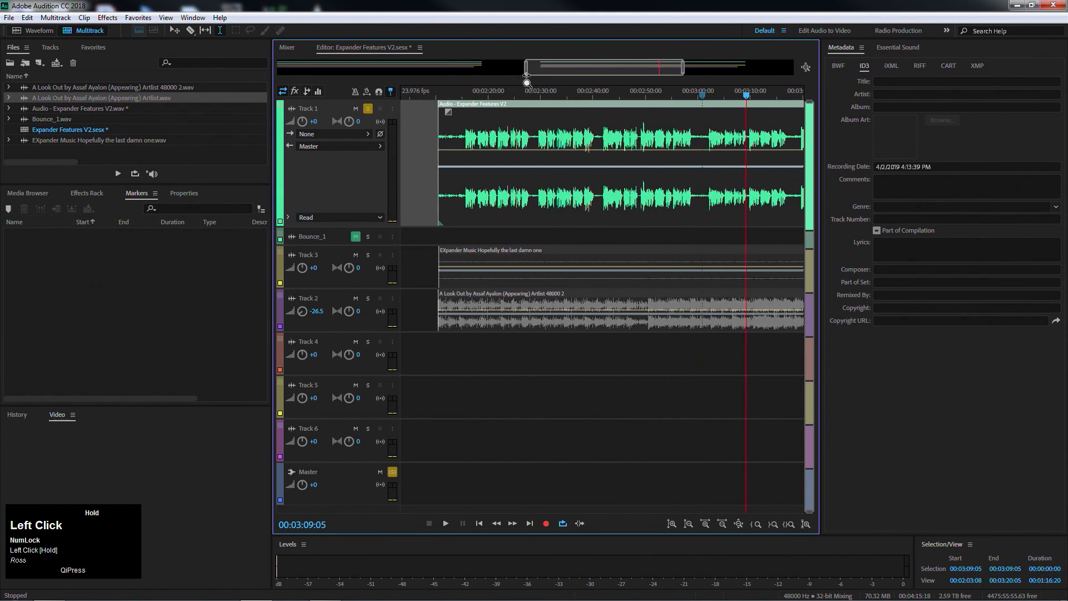
pyautogui.moveTo(675, 74); pyautogui.dragTo(753, 72)
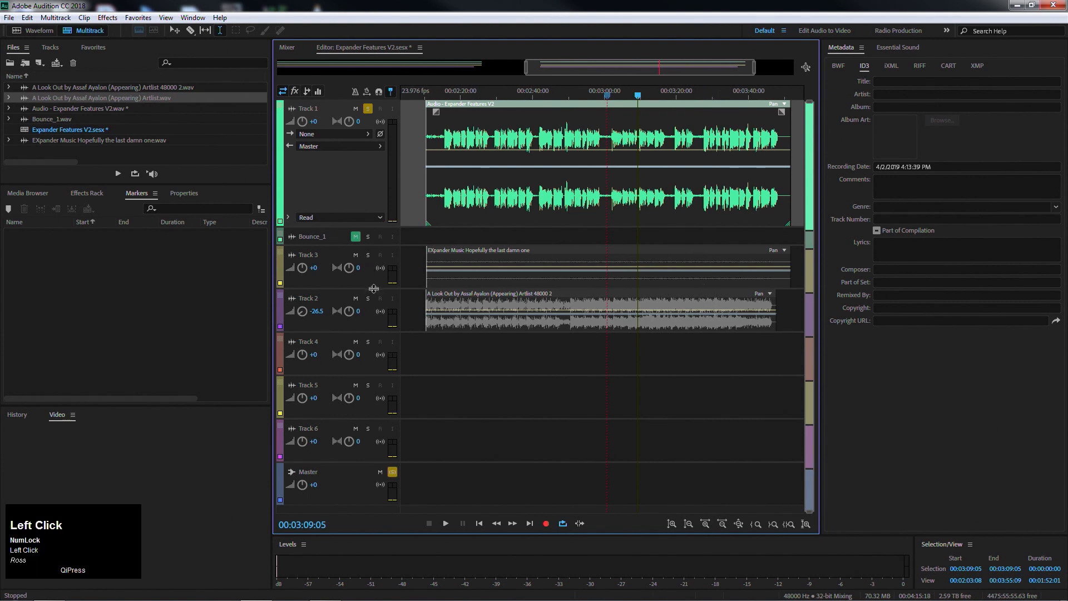
pyautogui.moveTo(372, 290); pyautogui.dragTo(370, 386)
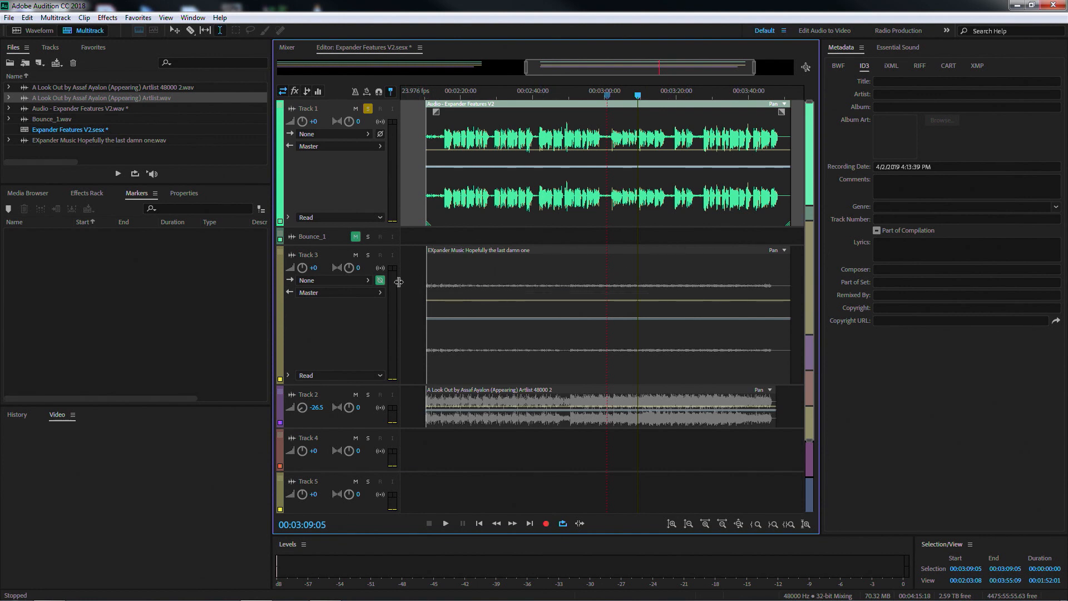
pyautogui.click(380, 280)
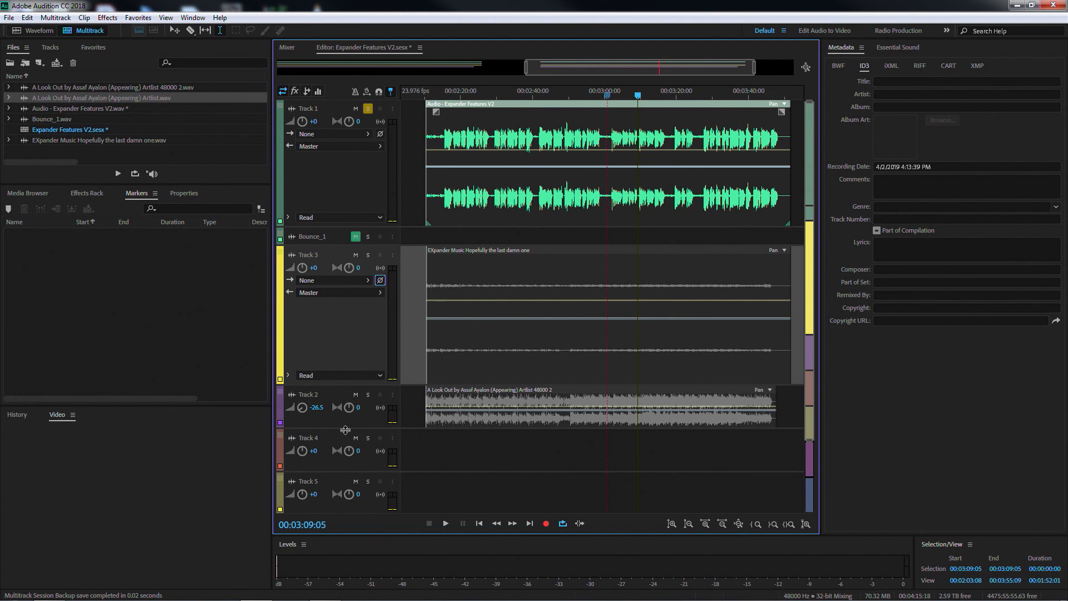
# - Rename Track 2 to MX and solo it alongside the already soloed Track 1
pyautogui.click(313, 397)
pyautogui.click(312, 395)
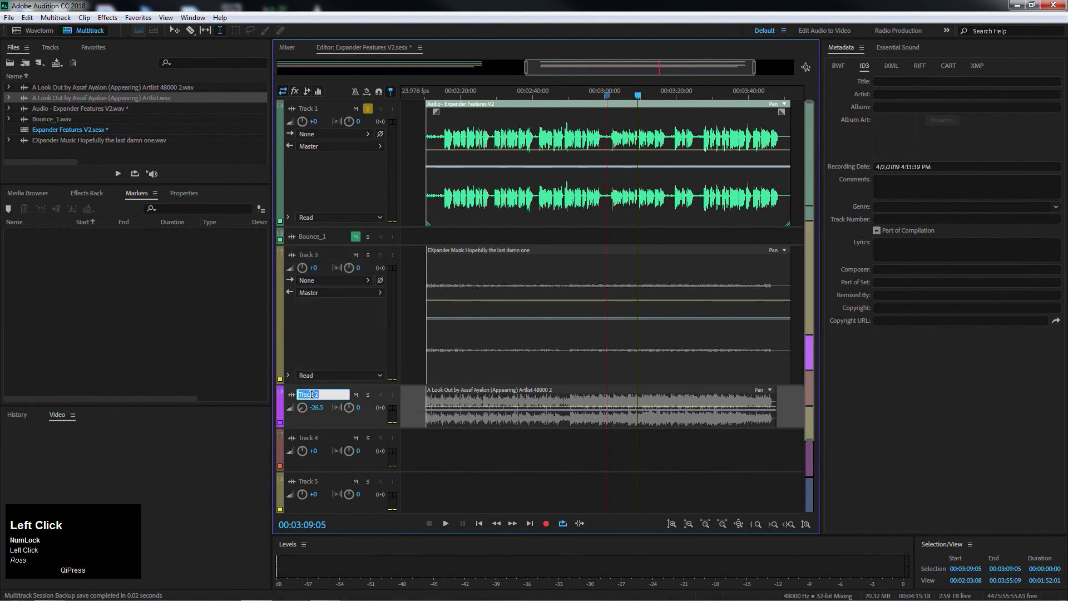
pyautogui.write('MX')
pyautogui.press('Return')
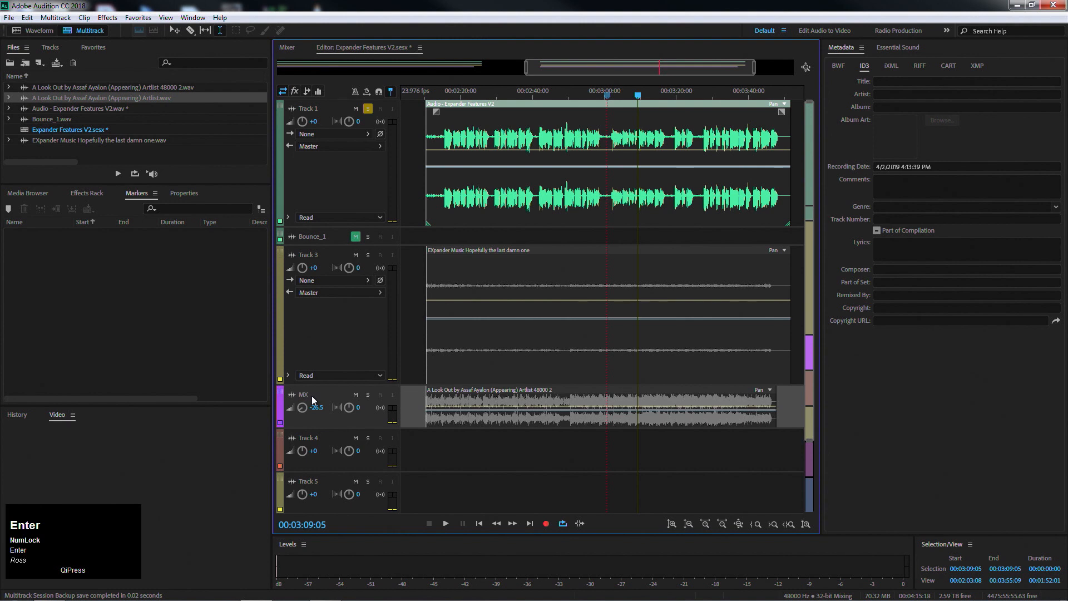
pyautogui.click(367, 396)
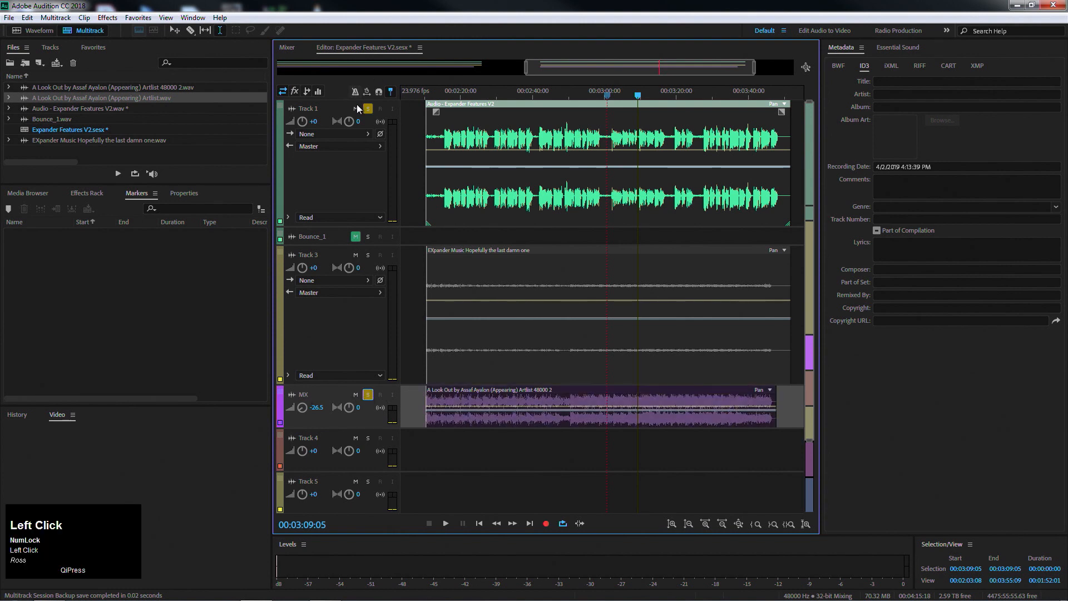
# - Enlarge the MX track and play the session from about 00:02:09:20, comparing the narration with MX solo off and on
pyautogui.moveTo(487, 92); pyautogui.dragTo(471, 95)
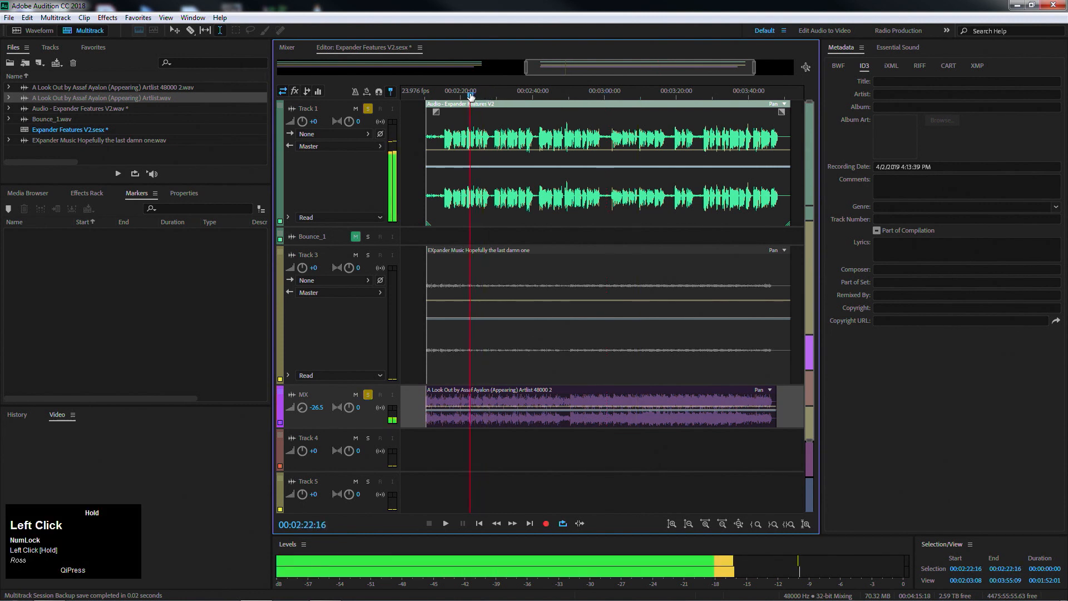
pyautogui.moveTo(367, 429); pyautogui.dragTo(369, 469)
pyautogui.moveTo(482, 87); pyautogui.dragTo(424, 93)
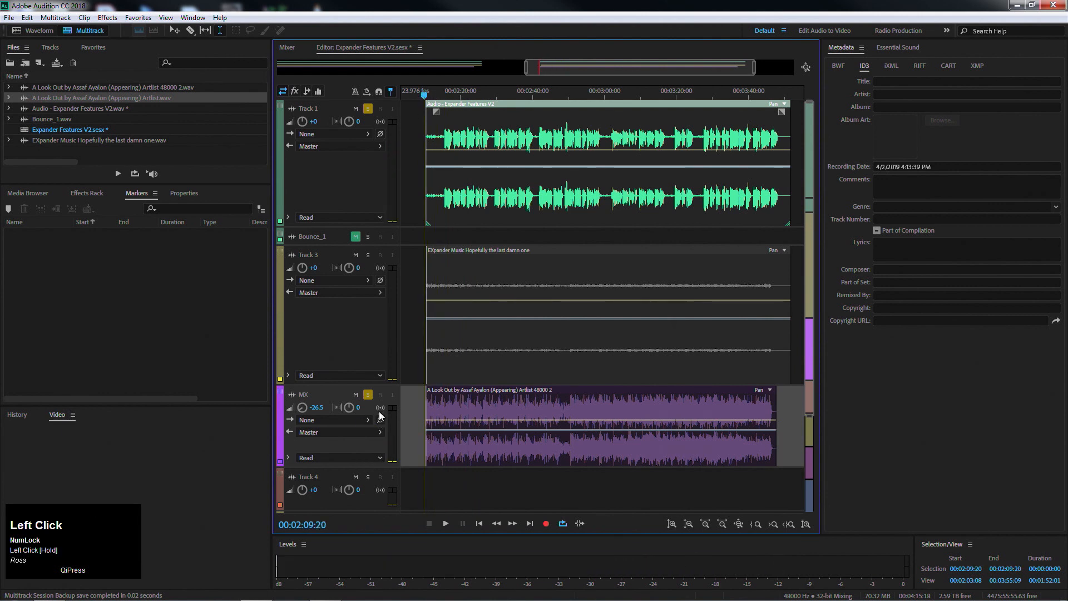
pyautogui.click(368, 394)
pyautogui.press('space')
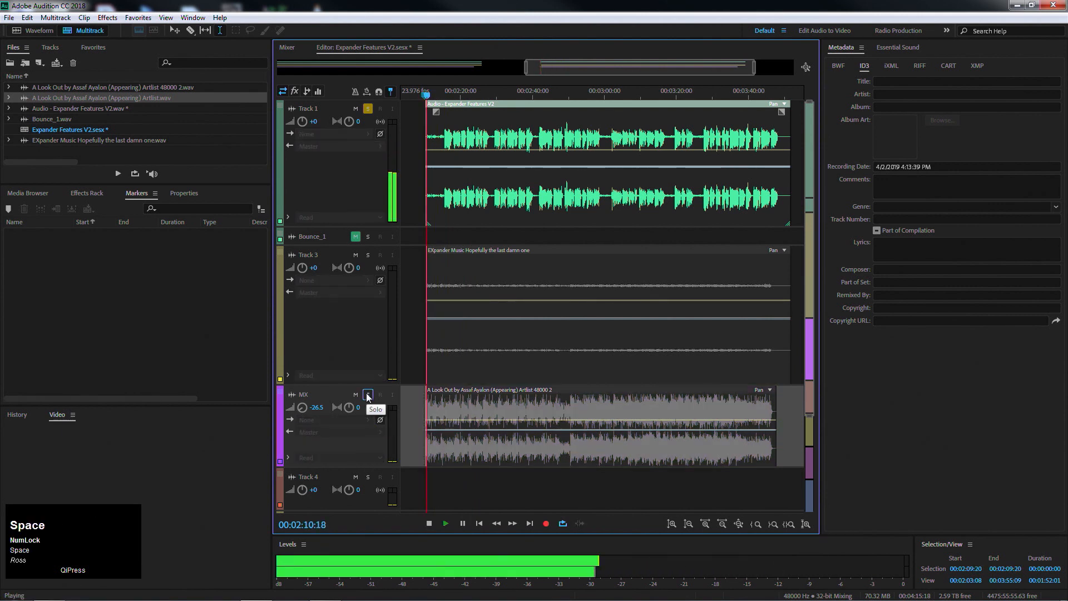
pyautogui.click(368, 394)
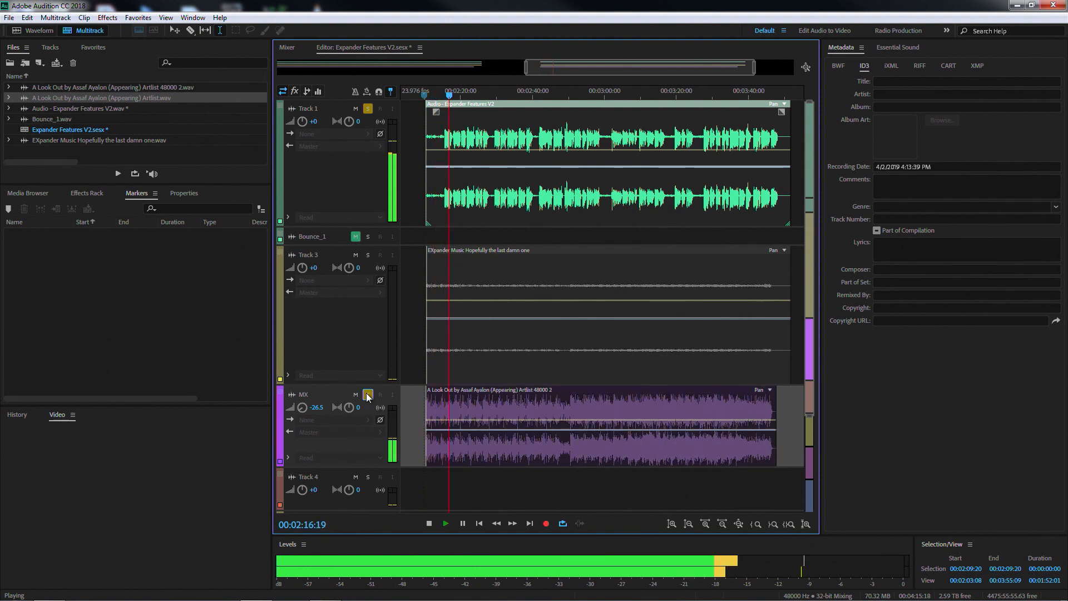
pyautogui.press('space')
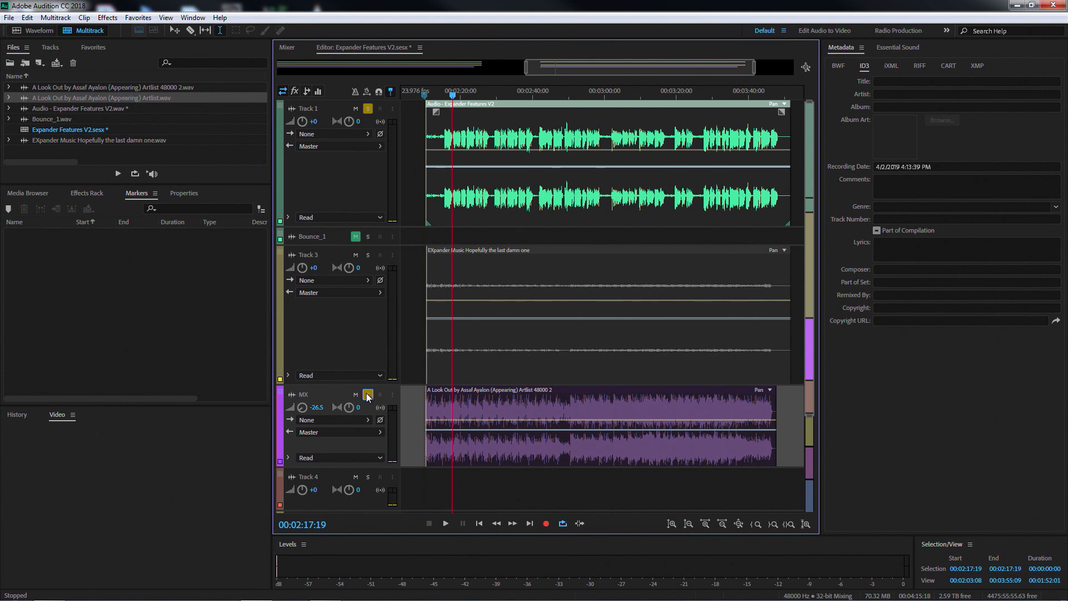
# - Set the MX track volume to 0 dB and play both soloed tracks from about 00:02:11:20
pyautogui.click(317, 407)
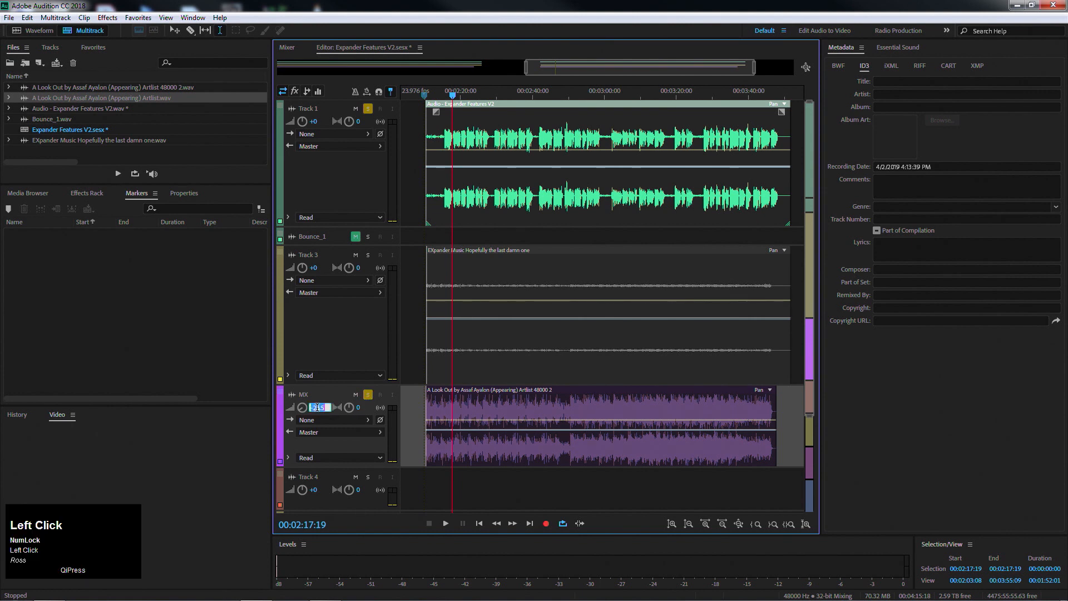
pyautogui.moveTo(453, 97); pyautogui.dragTo(431, 101)
pyautogui.press('space')
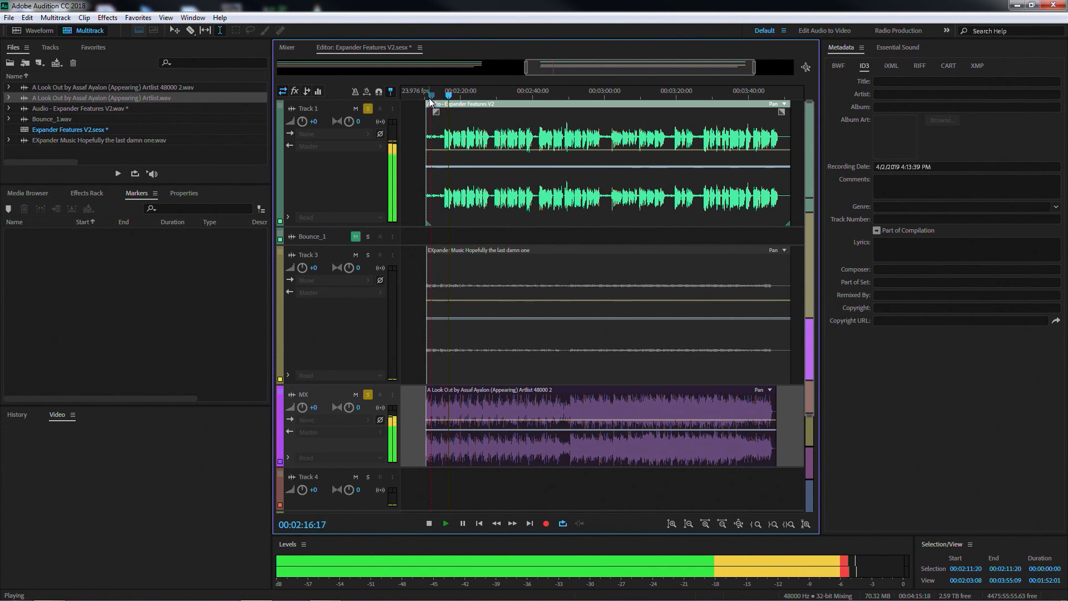
pyautogui.press('space')
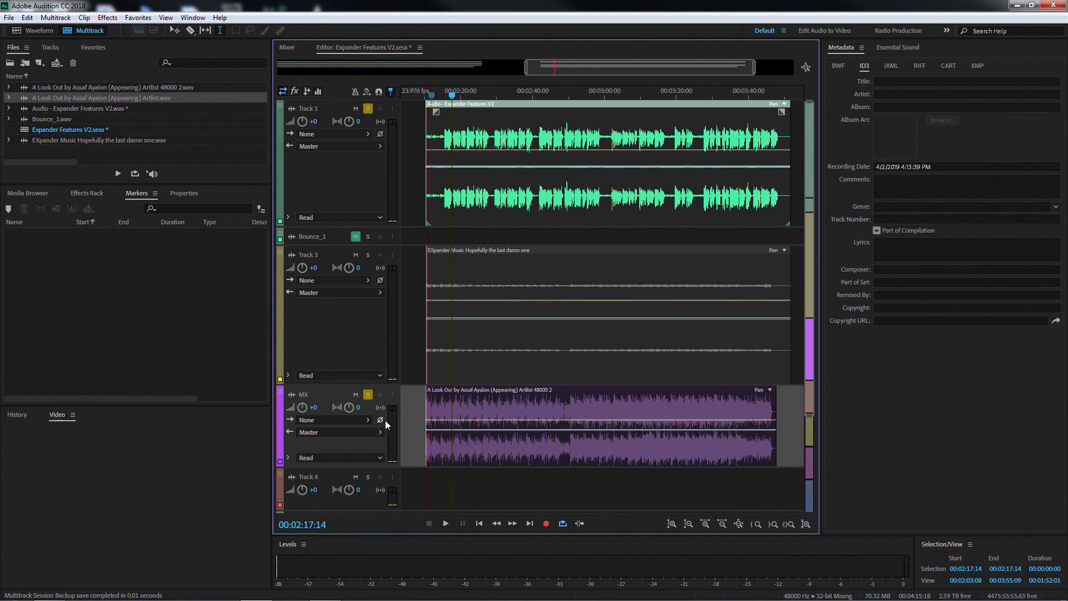
# - Enlarge Track 1 and examine its waveform around 00:02:12:22 in close detail
pyautogui.click(453, 100)
pyautogui.moveTo(453, 100); pyautogui.dragTo(438, 101)
pyautogui.moveTo(374, 227); pyautogui.dragTo(360, 401)
pyautogui.press('=')
pyautogui.press('=')
pyautogui.press('=')
pyautogui.press('=')
pyautogui.press('=')
pyautogui.press('=')
pyautogui.press('=')
pyautogui.press('=')
pyautogui.press('=')
pyautogui.press('=')
pyautogui.press('=')
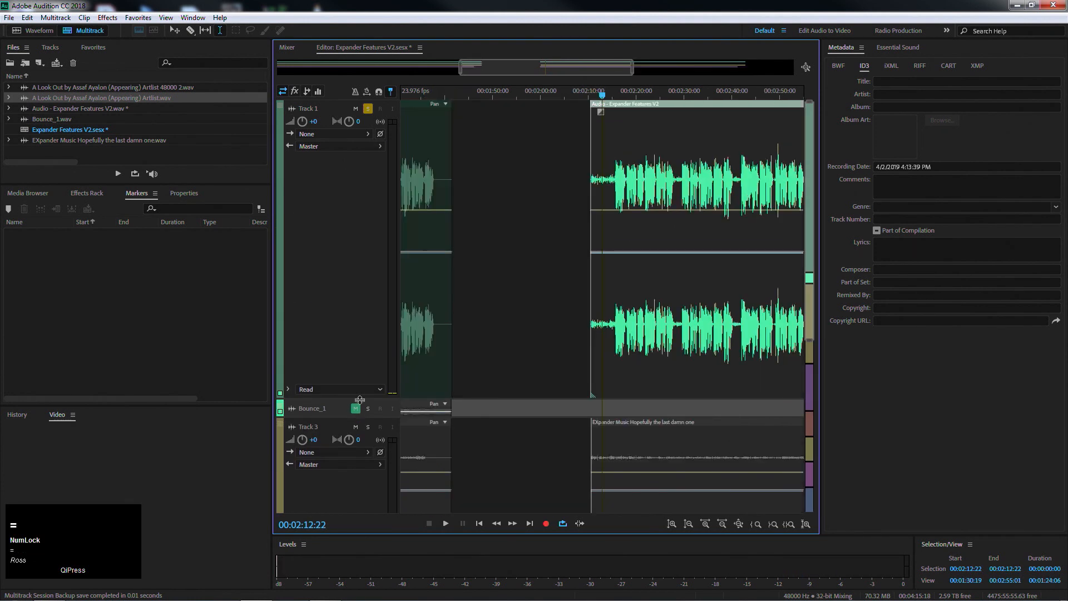
pyautogui.press('=')
pyautogui.press('=')
pyautogui.press('=')
pyautogui.press('=')
pyautogui.press('=')
pyautogui.press('=')
pyautogui.press('=')
pyautogui.press('=')
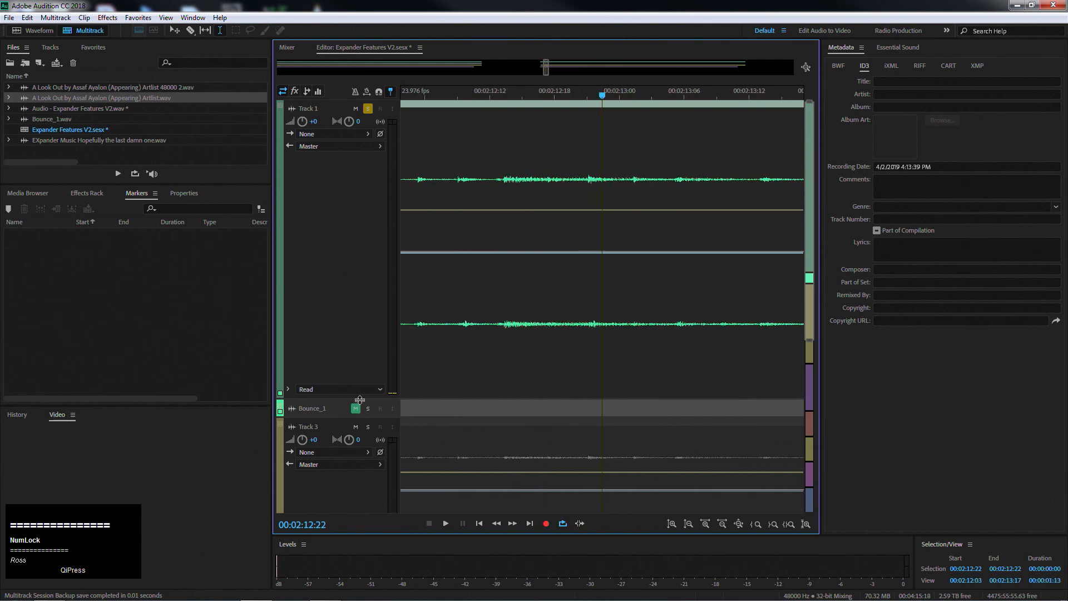
pyautogui.press('=')
pyautogui.press('=')
pyautogui.press('=')
pyautogui.press('=')
pyautogui.press('=')
pyautogui.press('=')
pyautogui.press('=')
pyautogui.press('=')
pyautogui.press('=')
pyautogui.press('=')
pyautogui.press('=')
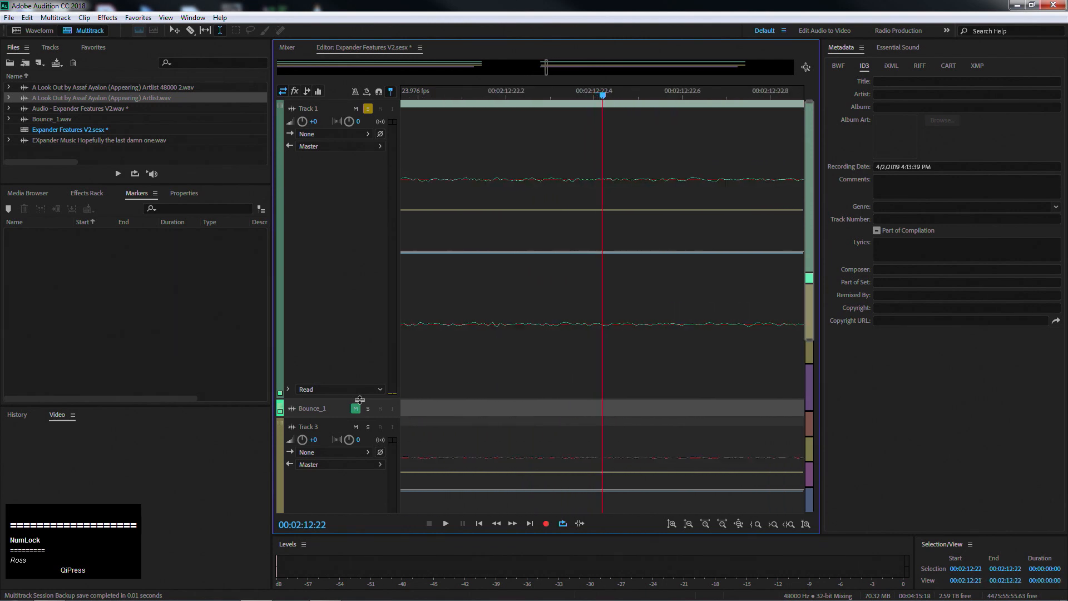
pyautogui.press('-')
pyautogui.press('-')
pyautogui.press('-')
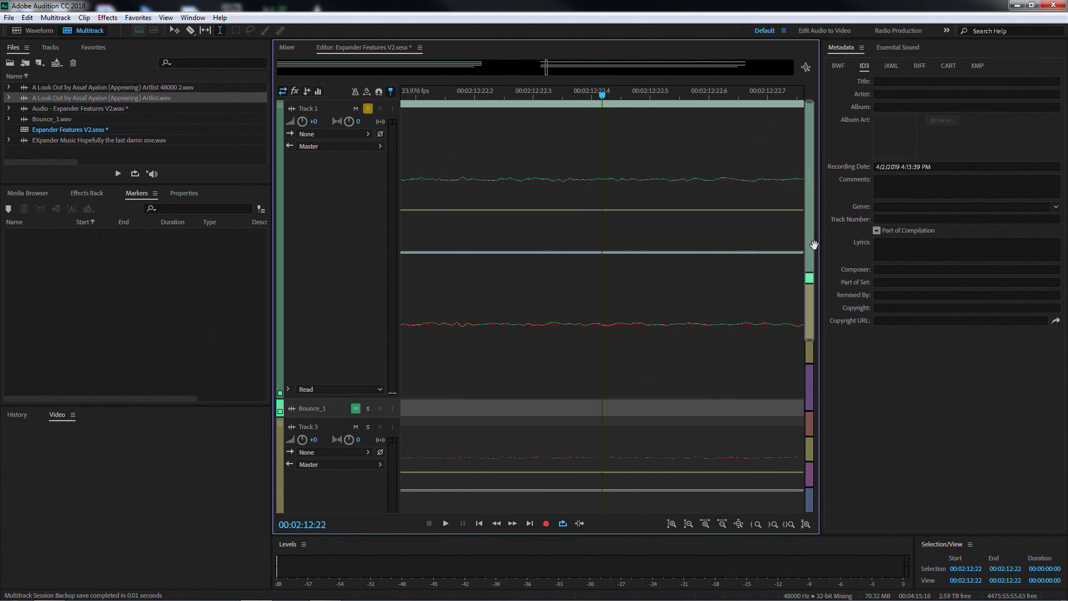
# - Compare the Track 1 and MX waveforms close up at 00:02:12:22, and reverse the polarity of the MX track
pyautogui.moveTo(811, 245)
pyautogui.mouseDown()
pyautogui.moveTo(812, 283)
pyautogui.moveTo(817, 237)
pyautogui.mouseUp()
pyautogui.moveTo(528, 94); pyautogui.dragTo(465, 95)
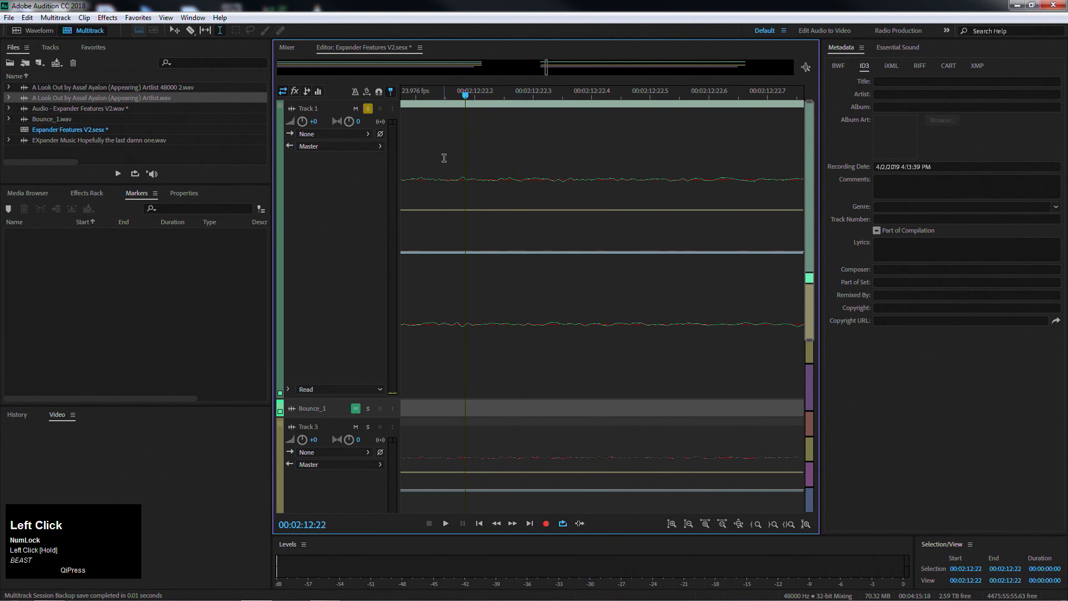
pyautogui.press('=')
pyautogui.press('=')
pyautogui.press('=')
pyautogui.press('=')
pyautogui.press('=')
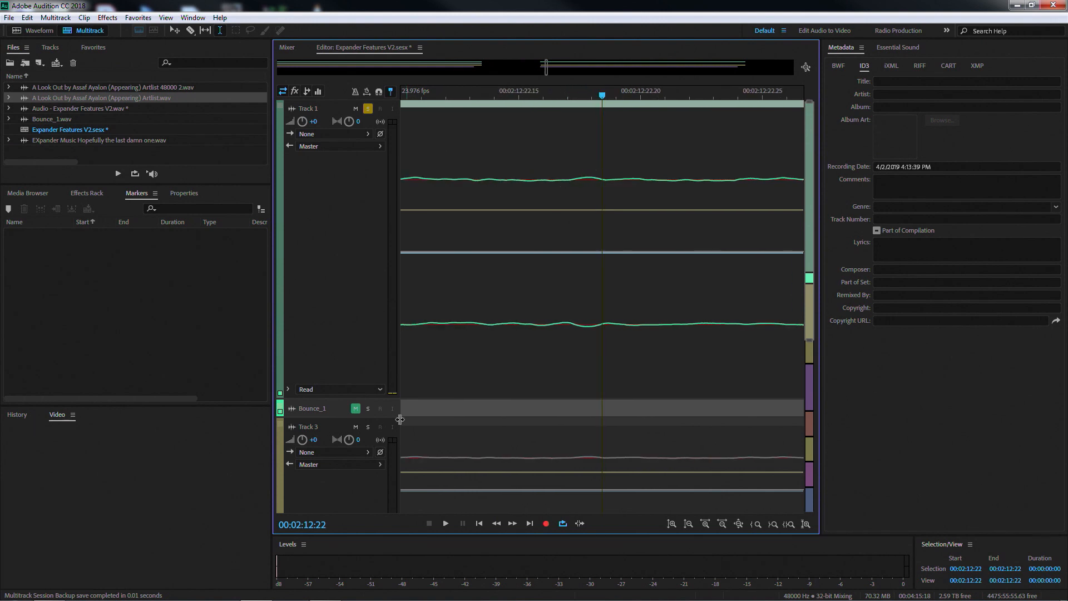
pyautogui.moveTo(812, 315); pyautogui.dragTo(827, 357)
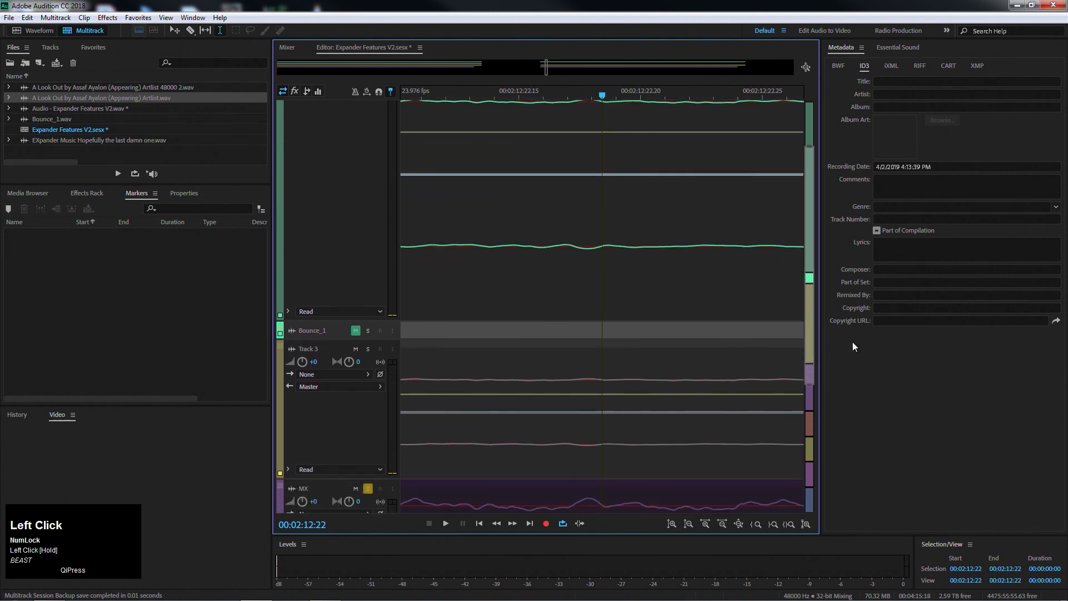
pyautogui.moveTo(810, 333); pyautogui.dragTo(810, 367)
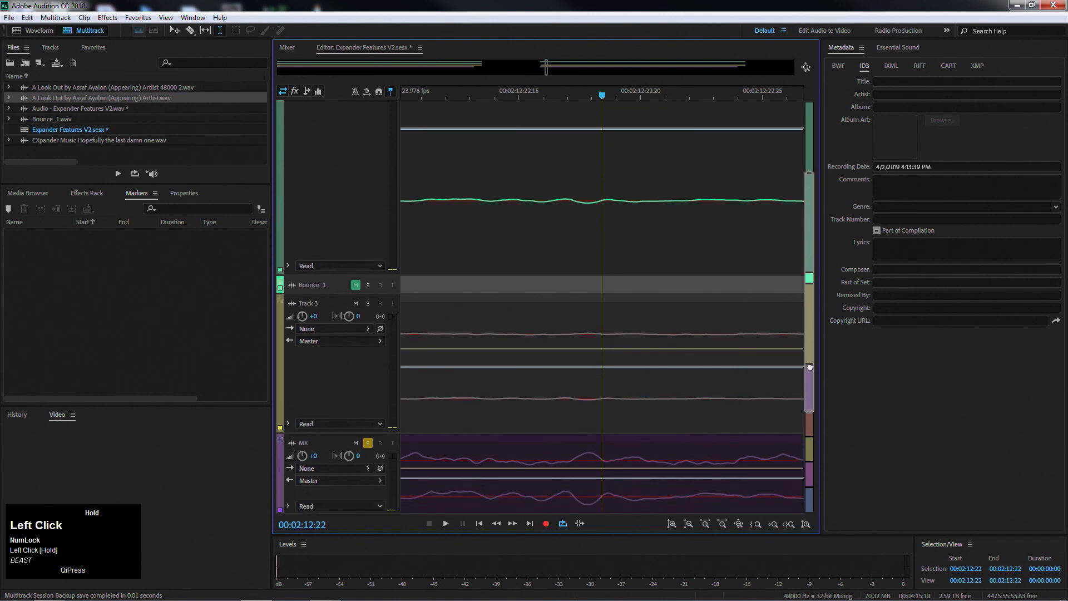
pyautogui.click(381, 468)
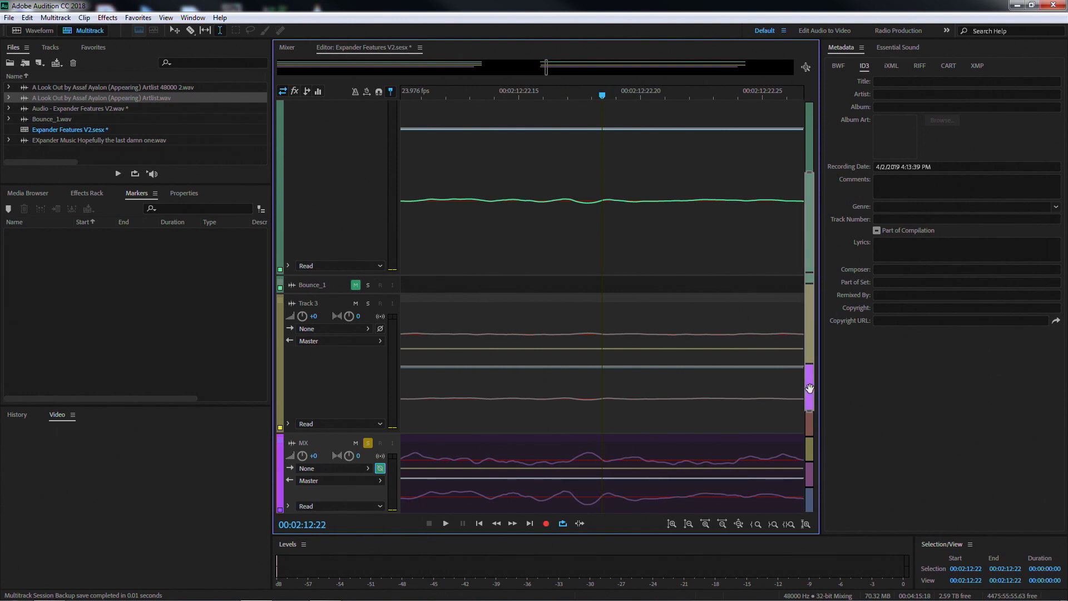
# - Select the pause in the Track 1 narration from 00:02:27:19 to 00:02:29:11, with all tracks in view, and loop its playback
pyautogui.moveTo(809, 388); pyautogui.dragTo(797, 270)
pyautogui.moveTo(804, 335); pyautogui.dragTo(813, 512)
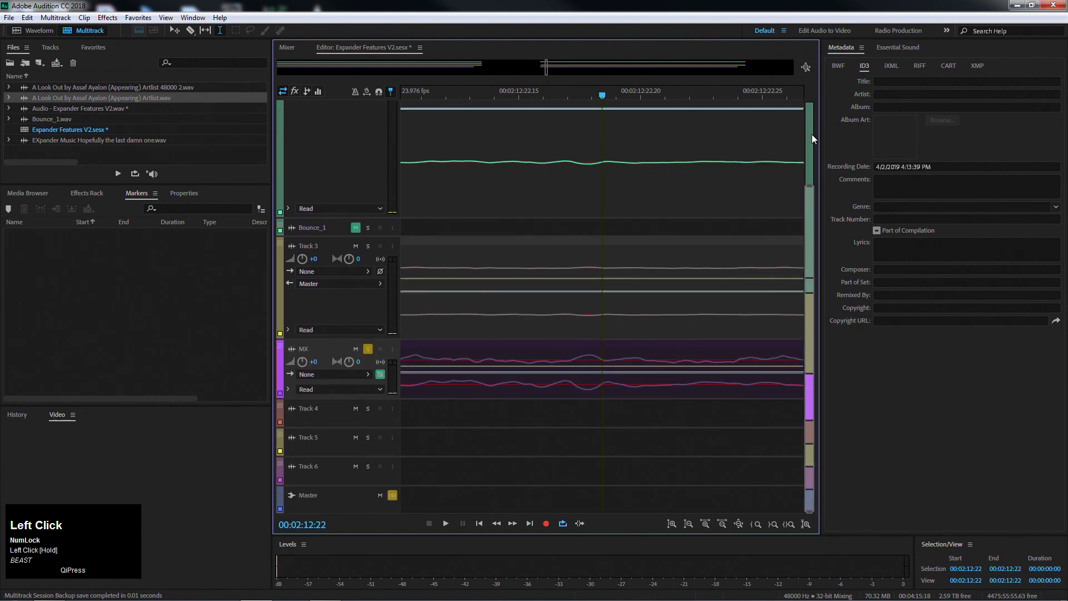
pyautogui.moveTo(815, 182); pyautogui.dragTo(814, 63)
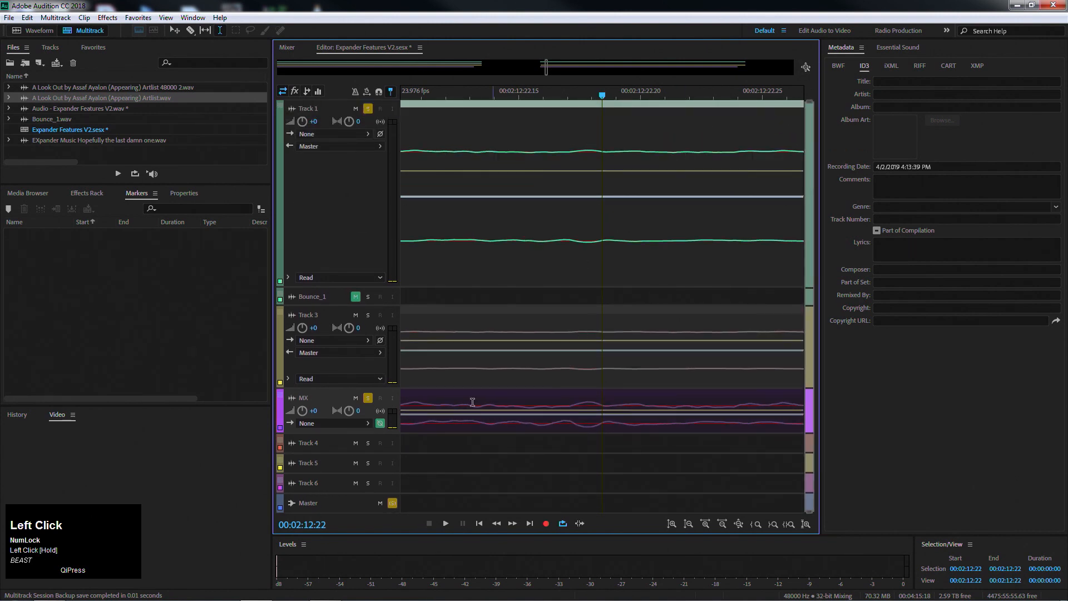
pyautogui.moveTo(511, 94); pyautogui.dragTo(502, 94)
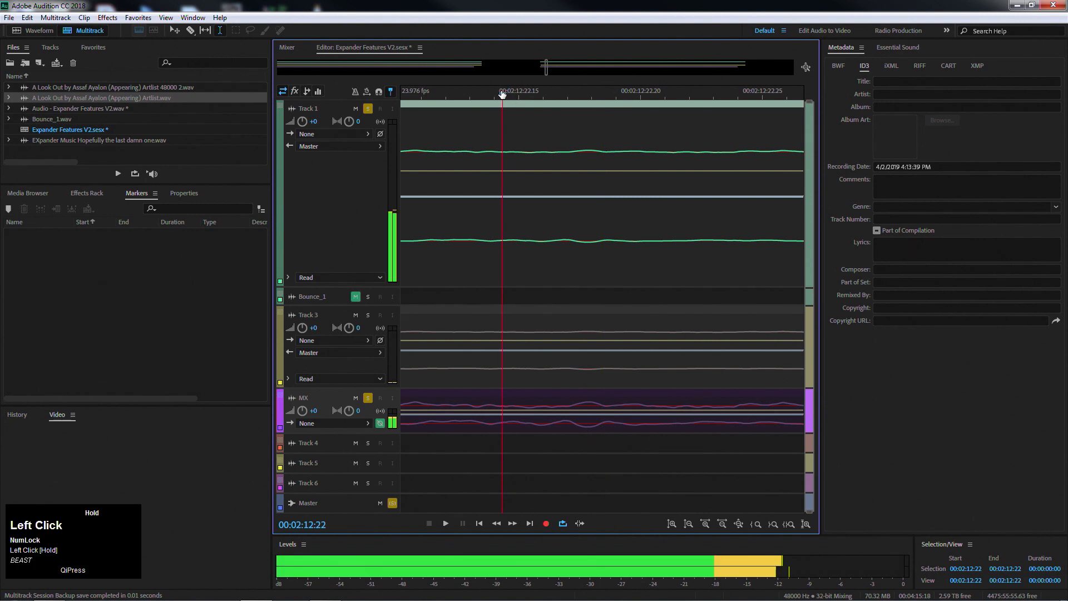
pyautogui.press('-')
pyautogui.press('-')
pyautogui.press('-')
pyautogui.press('-')
pyautogui.press('-')
pyautogui.press('-')
pyautogui.press('-')
pyautogui.press('-')
pyautogui.press('-')
pyautogui.press('-')
pyautogui.press('-')
pyautogui.press('-')
pyautogui.press('-')
pyautogui.press('-')
pyautogui.press('-')
pyautogui.press('-')
pyautogui.press('-')
pyautogui.press('-')
pyautogui.press('-')
pyautogui.press('-')
pyautogui.press('-')
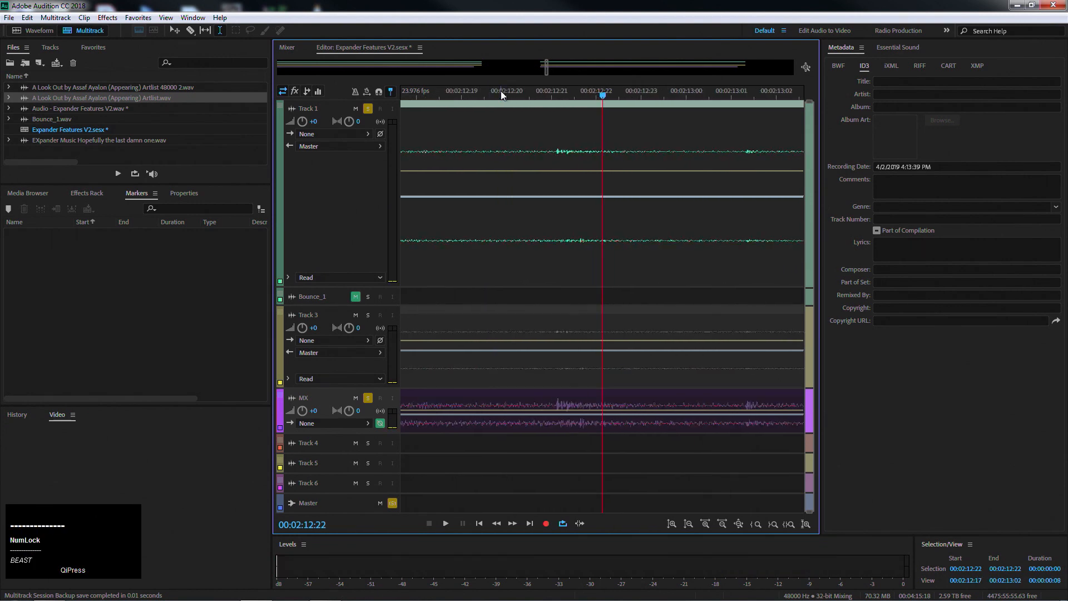
pyautogui.press('-')
pyautogui.press('-')
pyautogui.press('-')
pyautogui.press('-')
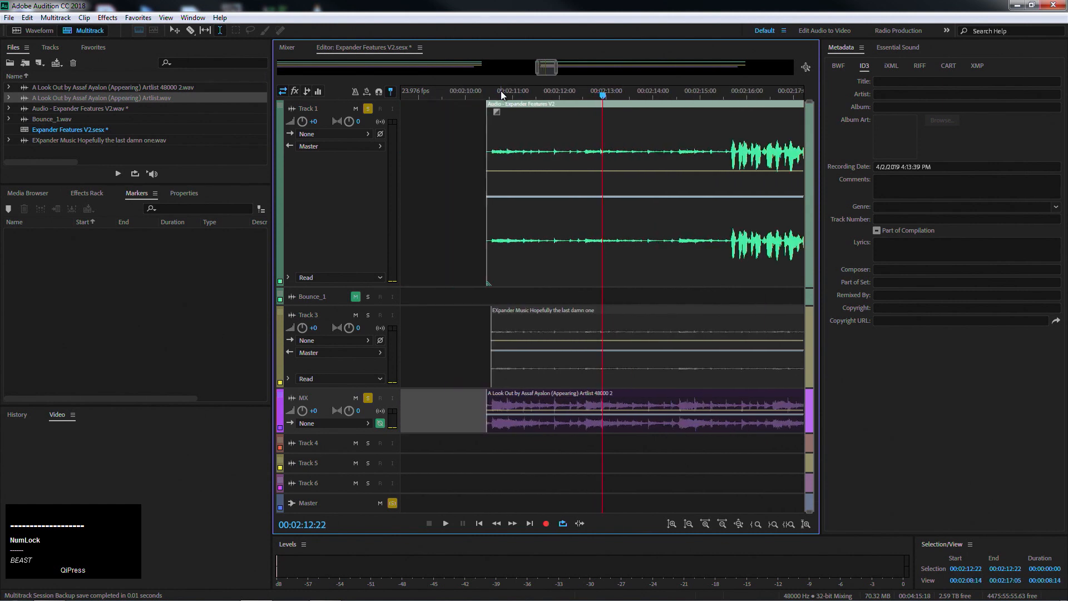
pyautogui.moveTo(545, 68); pyautogui.dragTo(574, 68)
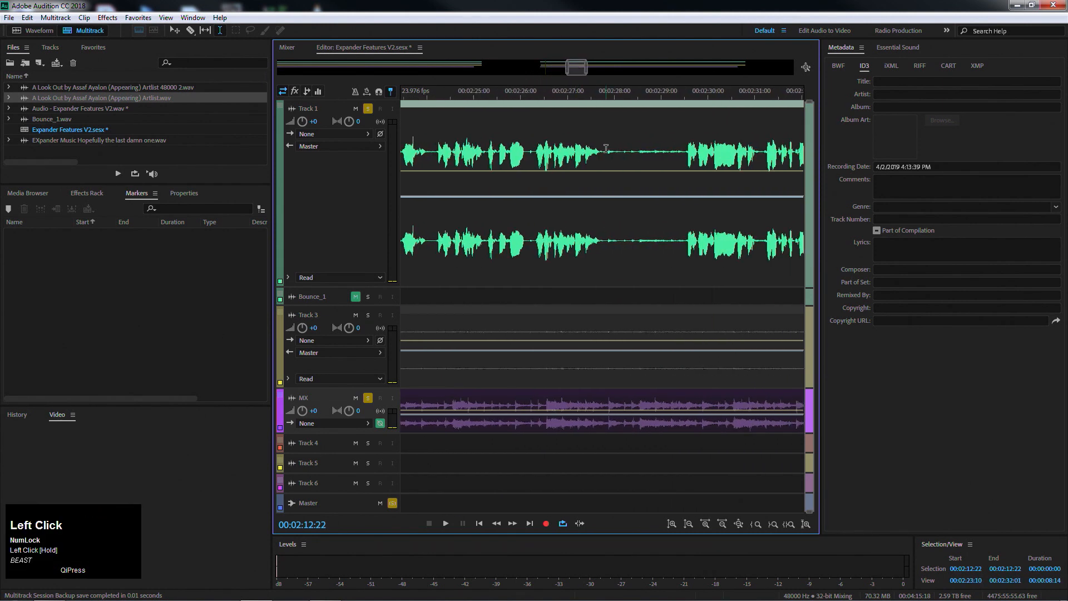
pyautogui.moveTo(605, 152); pyautogui.dragTo(684, 152)
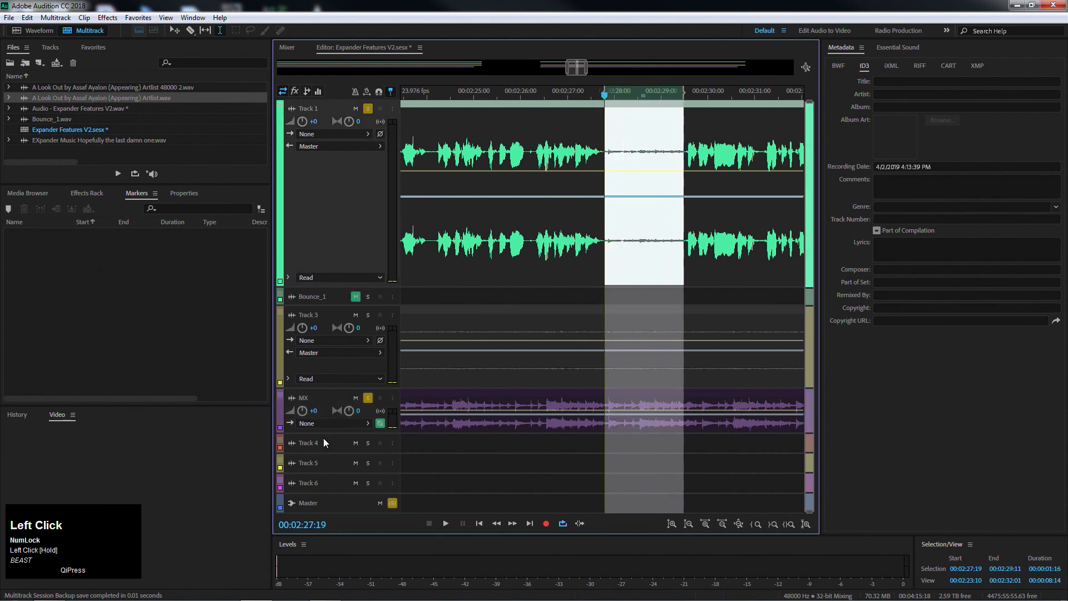
pyautogui.press('space')
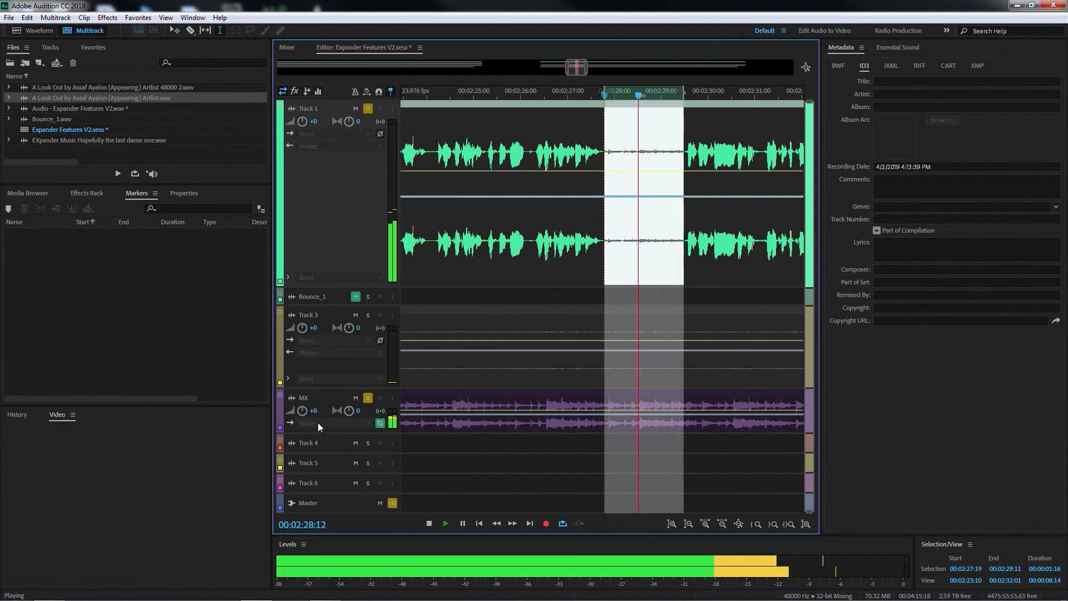
# - Lower the MX volume to -25.8 dB during playback, and switch its polarity reversal off and on again to compare
pyautogui.moveTo(302, 410); pyautogui.dragTo(281, 416)
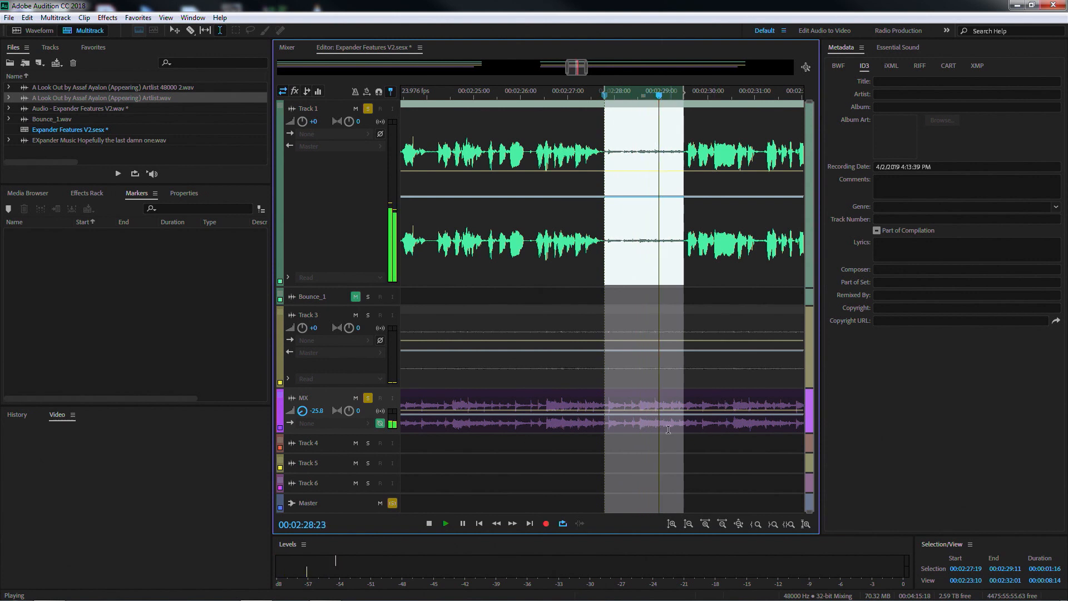
pyautogui.click(379, 423)
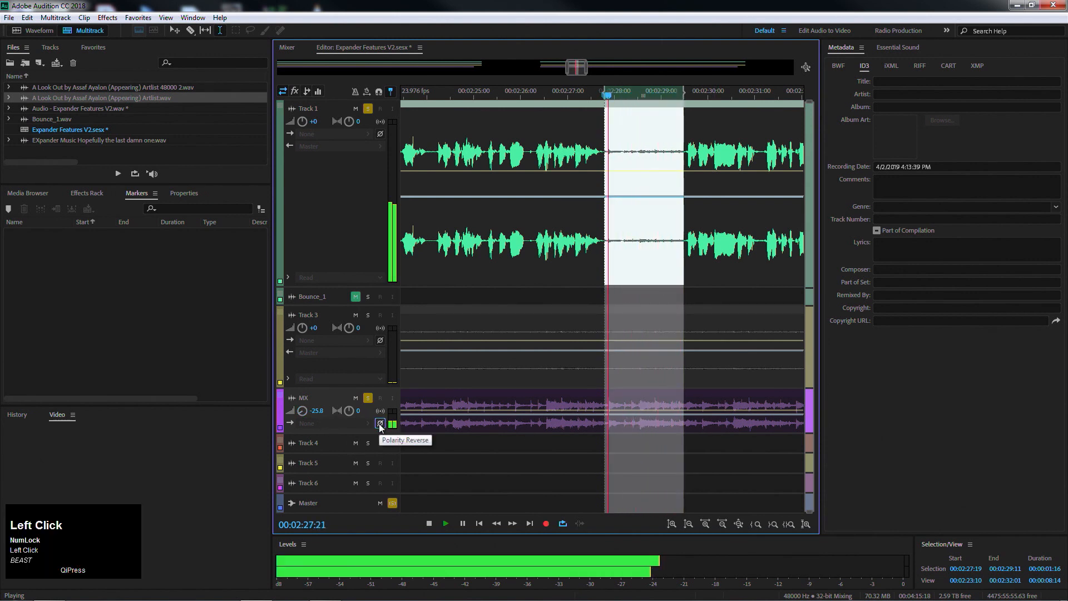
pyautogui.click(379, 423)
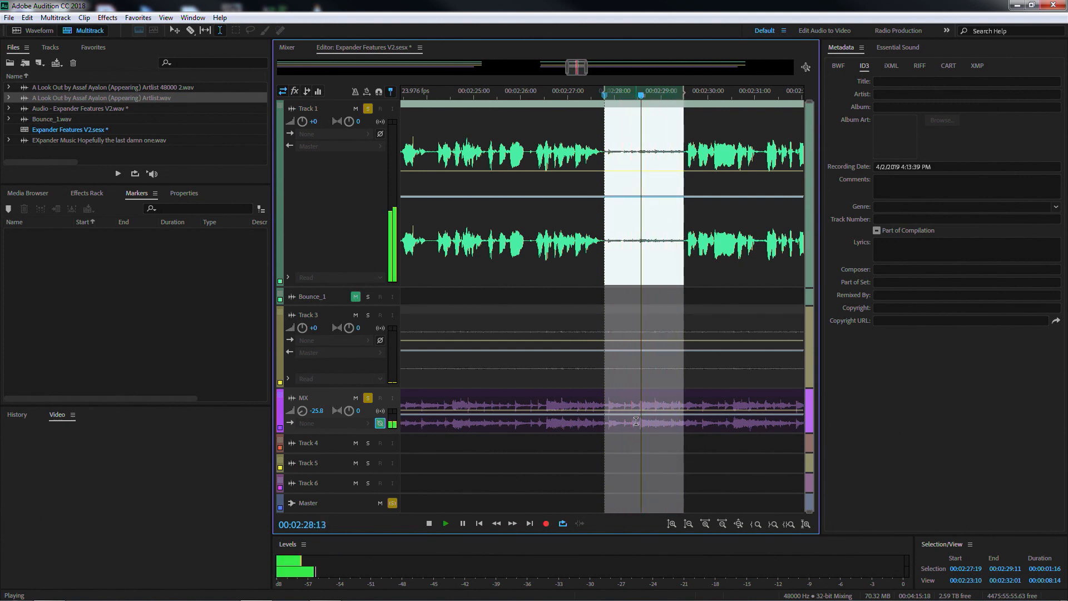
# - Fine-tune the MX volume to -26.4 dB while the pause loops, and turn off its polarity reversal to compare
pyautogui.keyDown('ctrl'); pyautogui.click(312, 414); pyautogui.keyUp('ctrl')
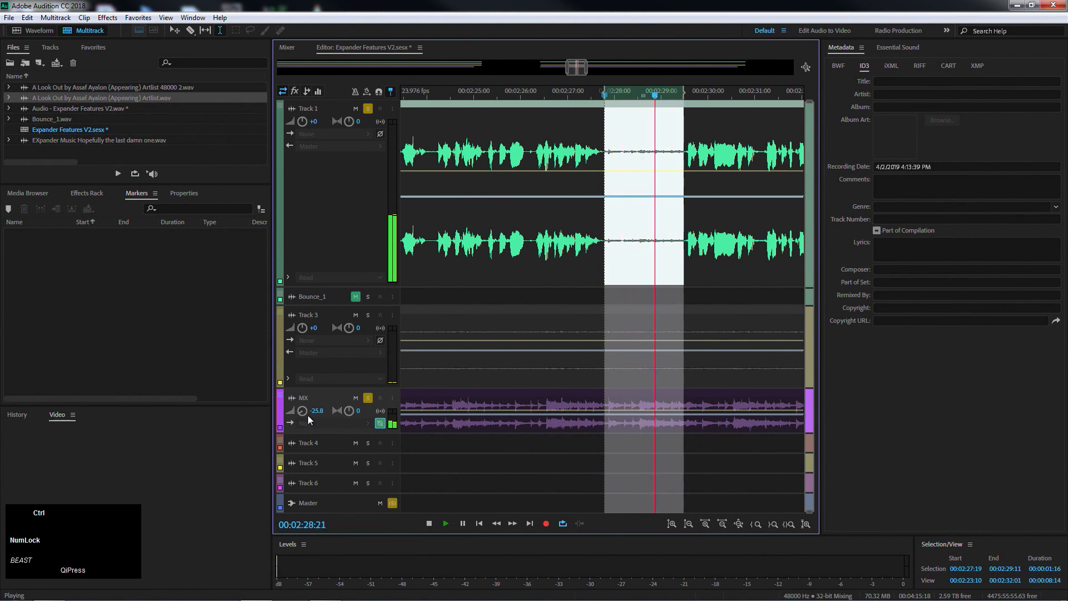
pyautogui.moveTo(315, 414)
pyautogui.mouseDown()
pyautogui.moveTo(328, 415)
pyautogui.moveTo(315, 416)
pyautogui.mouseUp()
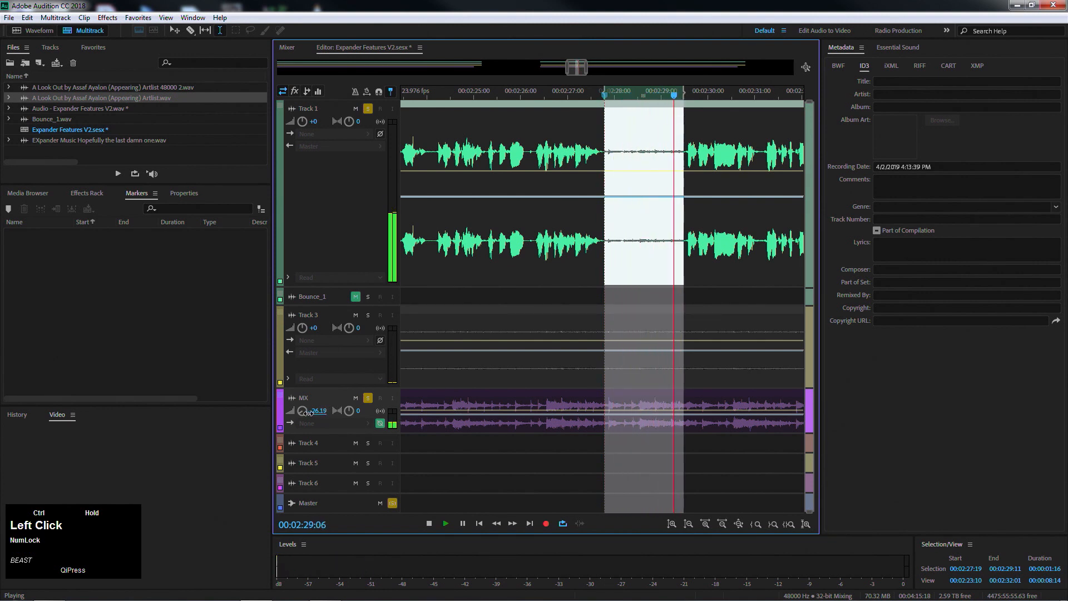
pyautogui.moveTo(305, 413); pyautogui.dragTo(302, 422)
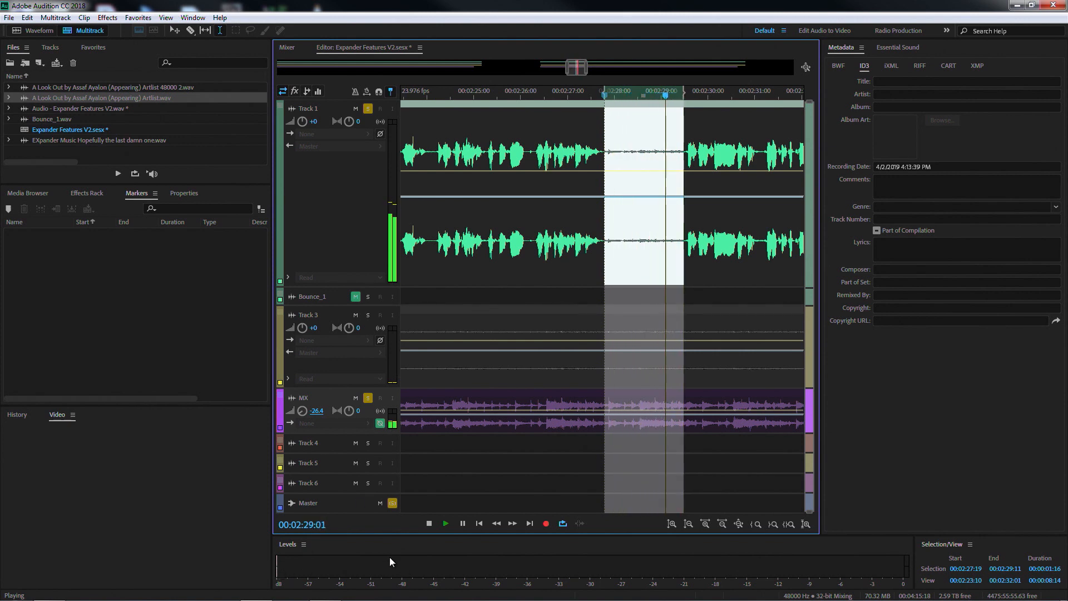
pyautogui.click(380, 424)
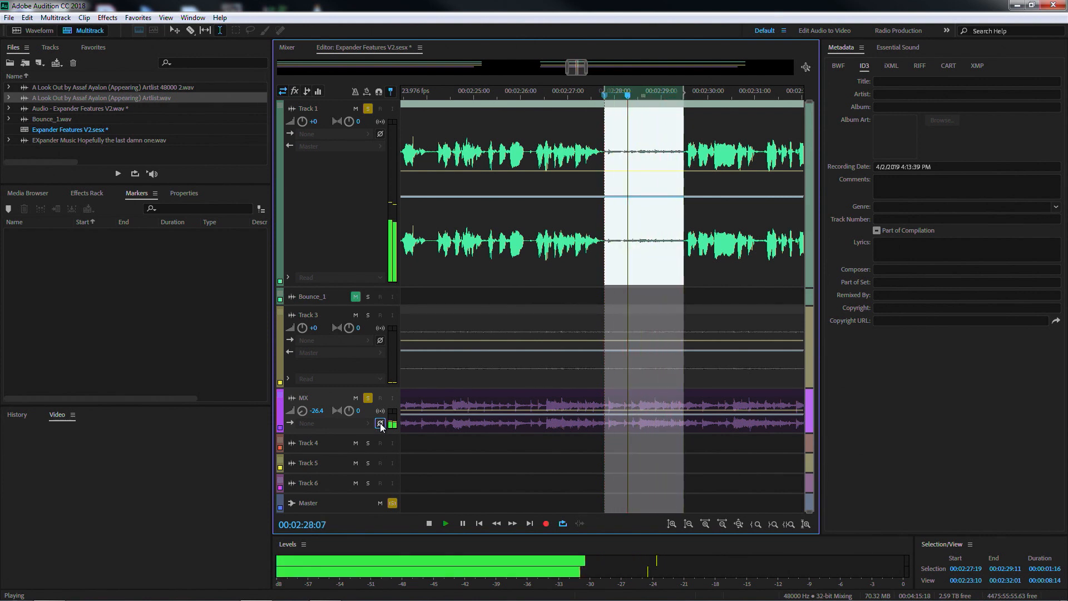
# - Turn the MX polarity reversal back on and play the loop with its end extended to 00:03:17:07
pyautogui.click(379, 423)
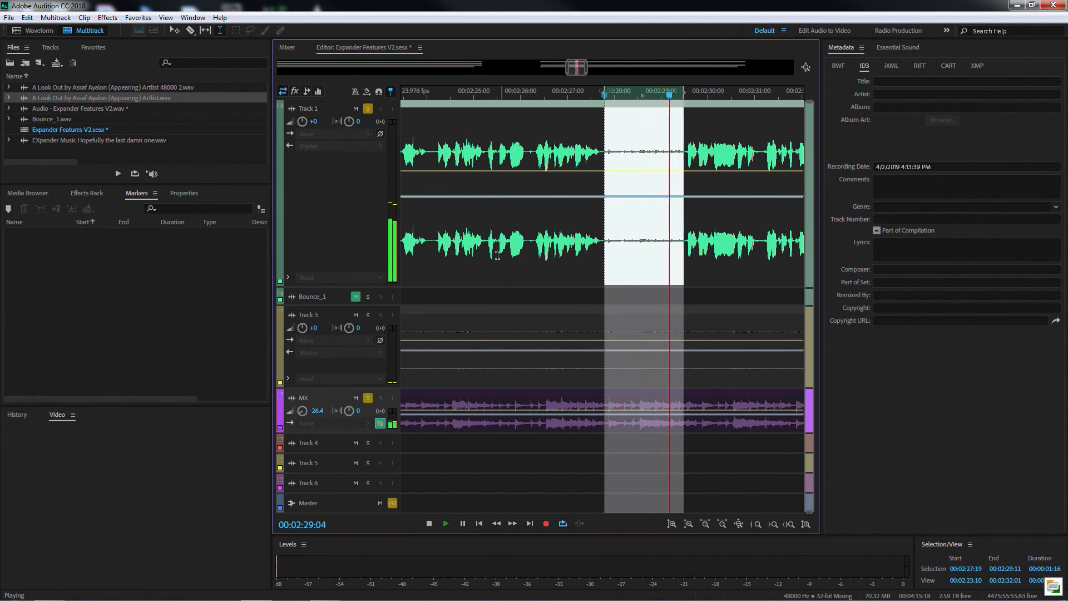
pyautogui.click(380, 423)
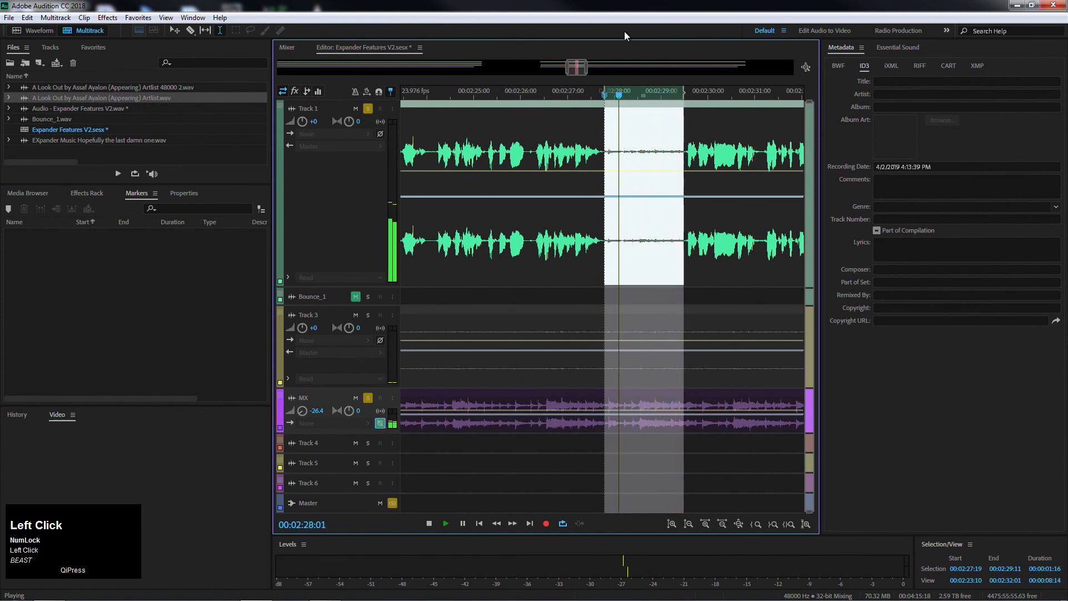
pyautogui.moveTo(568, 67); pyautogui.dragTo(515, 66)
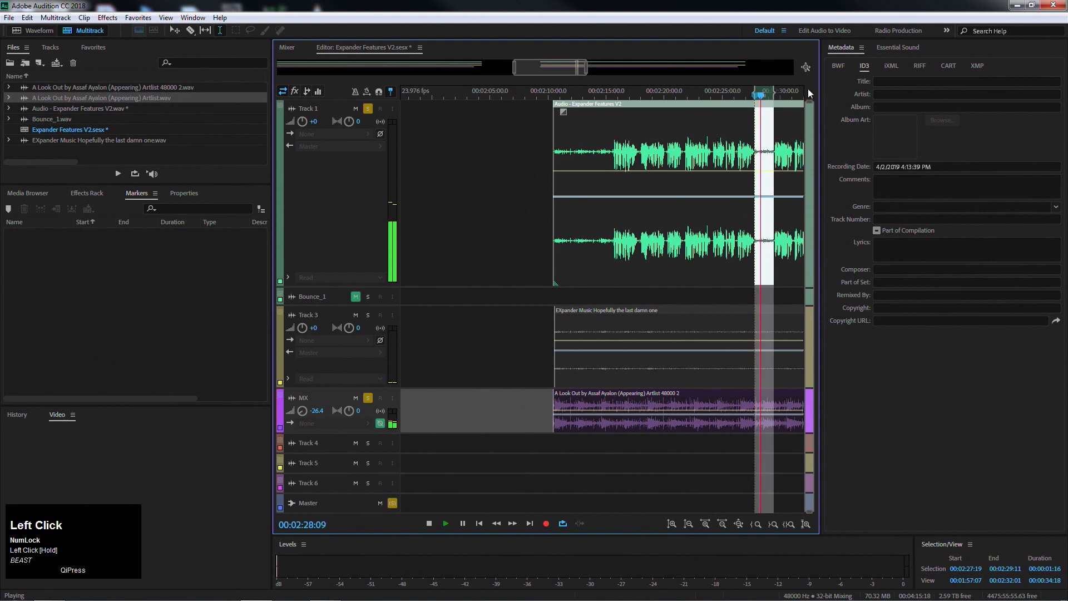
pyautogui.moveTo(587, 67); pyautogui.dragTo(759, 77)
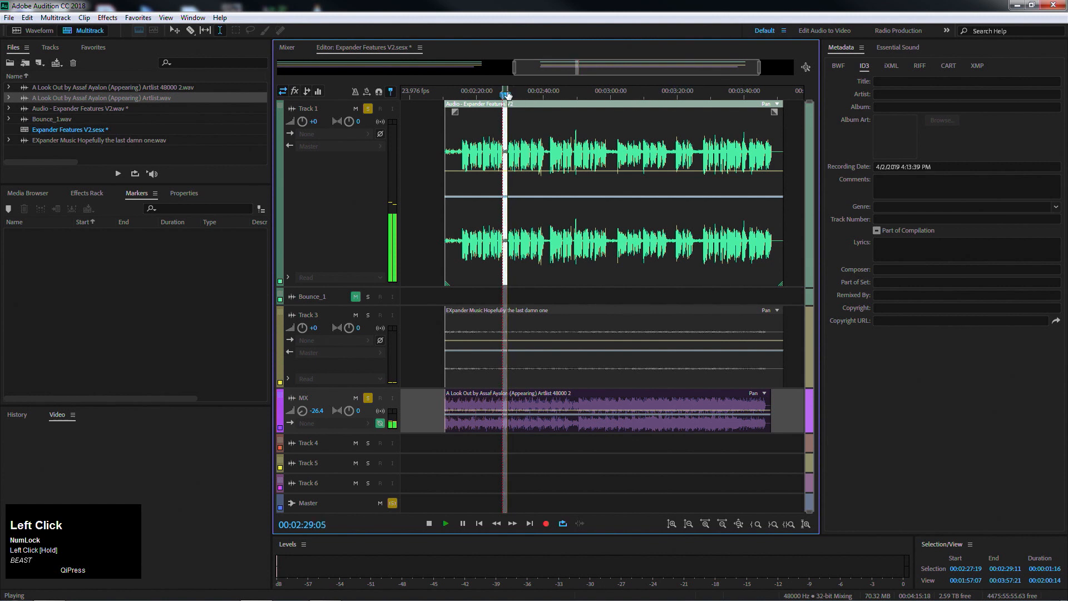
pyautogui.moveTo(506, 90); pyautogui.dragTo(667, 88)
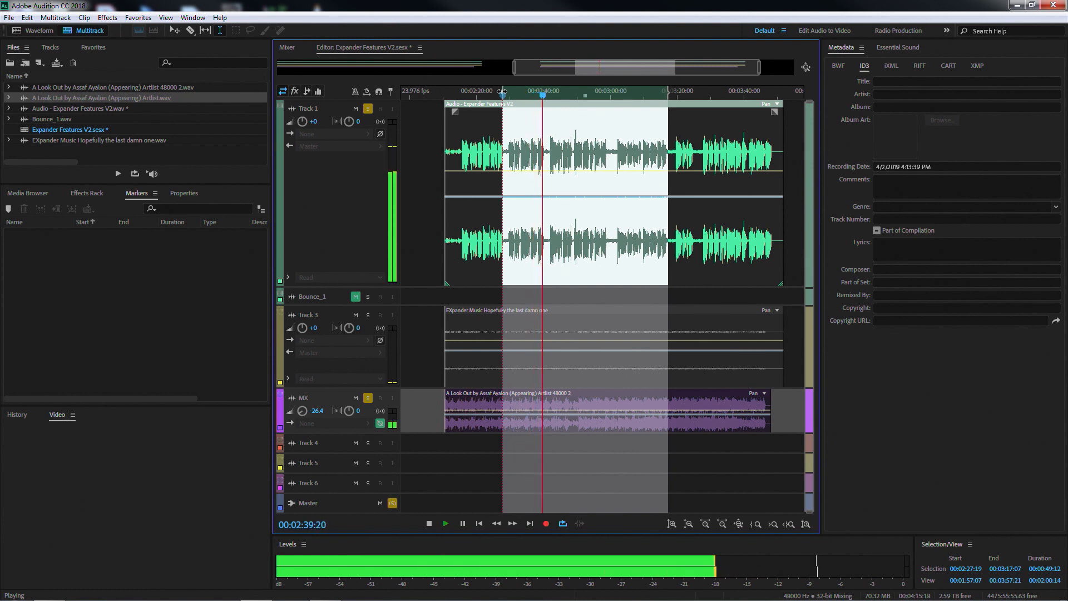
pyautogui.press('space')
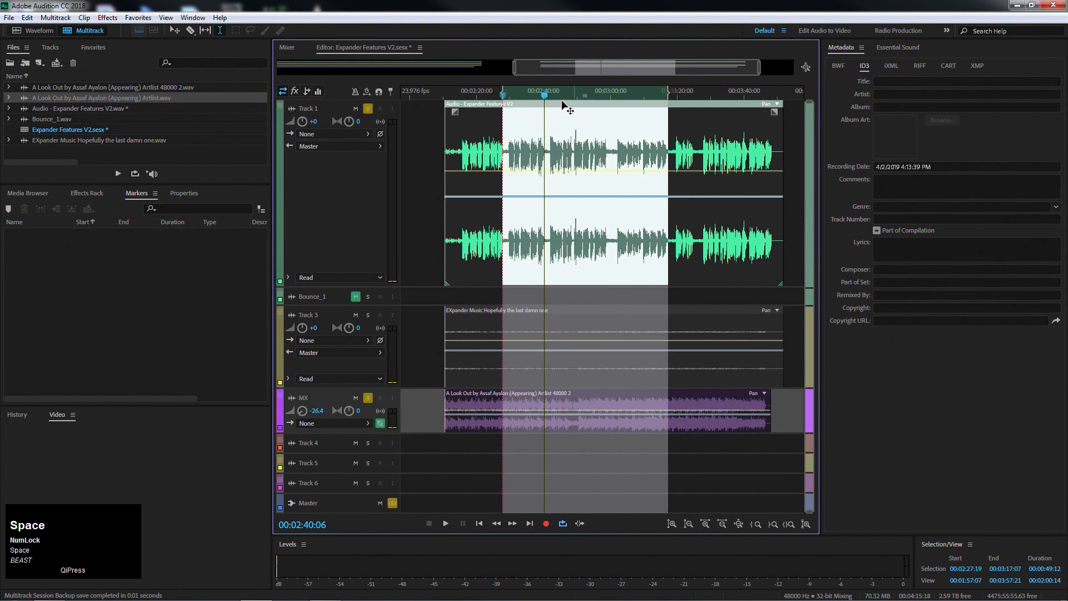
# - Spot-check the music cancellation by playing the looped range from near 00:03:14 and from 00:03:06:11
pyautogui.press('space')
pyautogui.moveTo(545, 99); pyautogui.dragTo(652, 88)
pyautogui.press('space')
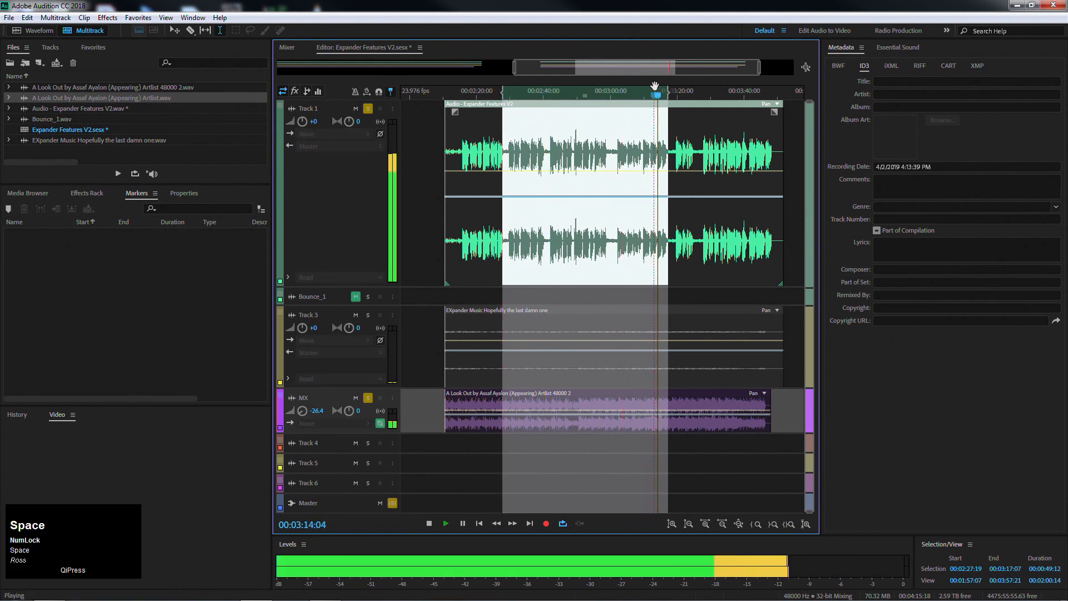
pyautogui.press('space')
pyautogui.moveTo(612, 99)
pyautogui.mouseDown()
pyautogui.moveTo(595, 94)
pyautogui.moveTo(588, 106)
pyautogui.moveTo(643, 99)
pyautogui.moveTo(632, 99)
pyautogui.mouseUp()
pyautogui.press('space')
pyautogui.press('space')
pyautogui.press('space')
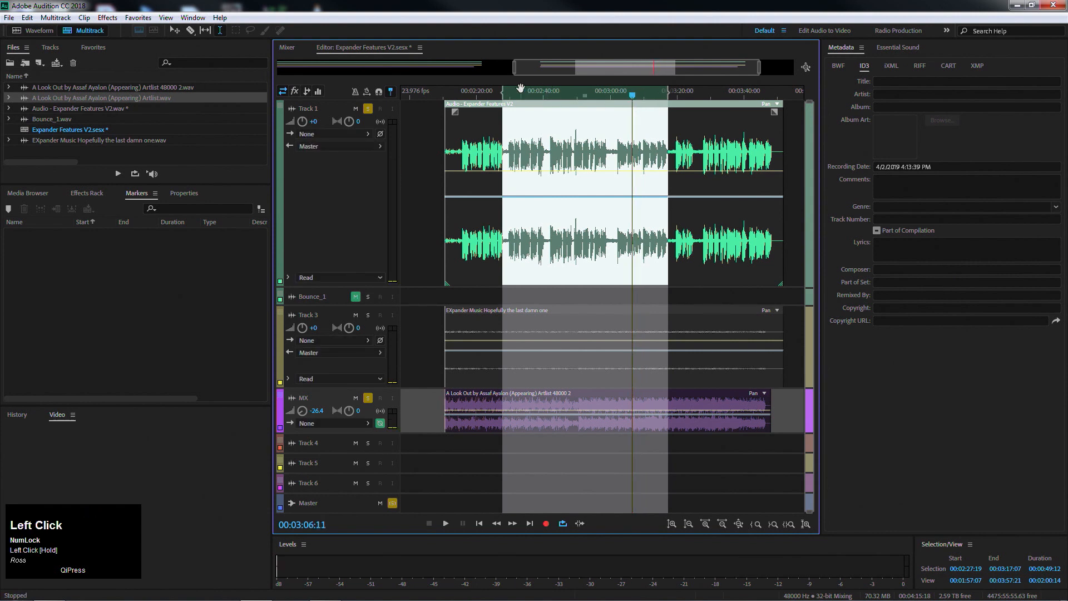
# - Narrow the time selection to 00:03:03:07–00:03:08:07 and play that passage close up
pyautogui.moveTo(500, 93); pyautogui.dragTo(638, 91)
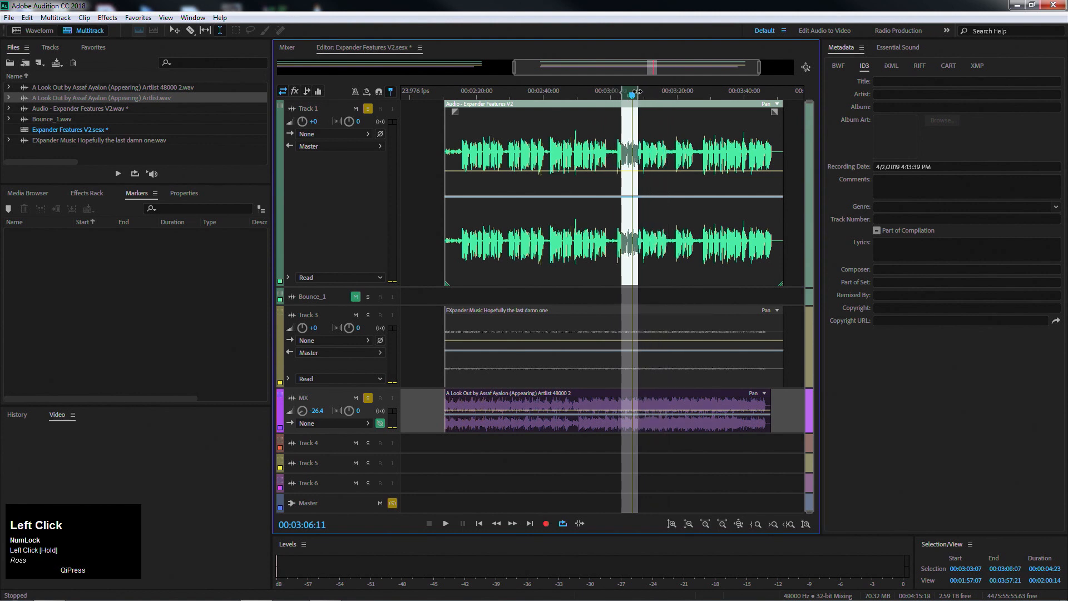
pyautogui.press('=')
pyautogui.press('=')
pyautogui.press('=')
pyautogui.press('=')
pyautogui.press('=')
pyautogui.press('=')
pyautogui.press('=')
pyautogui.press('=')
pyautogui.press('=')
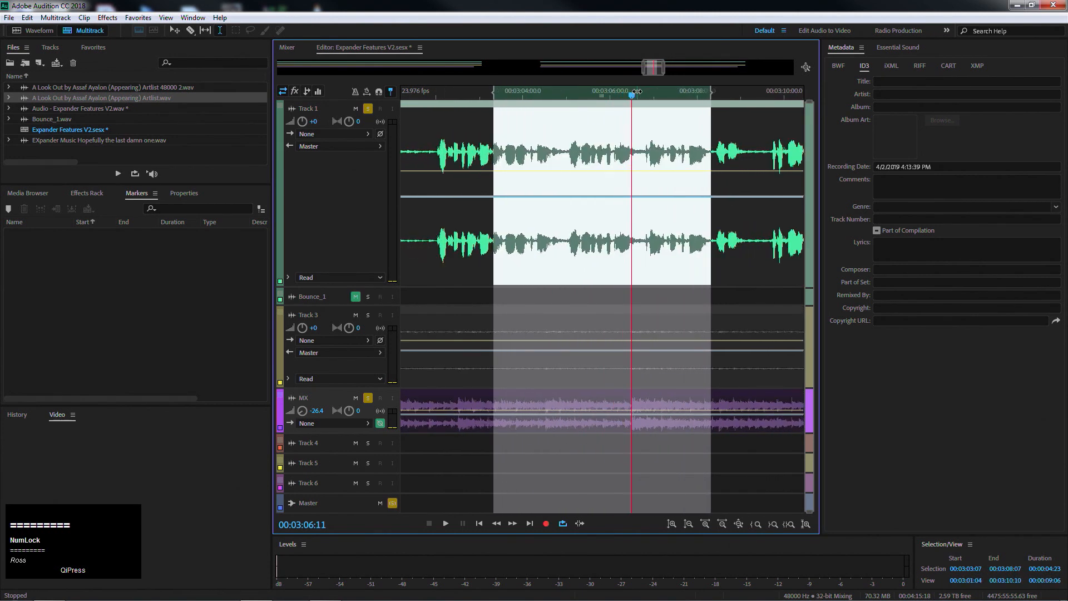
pyautogui.press('space')
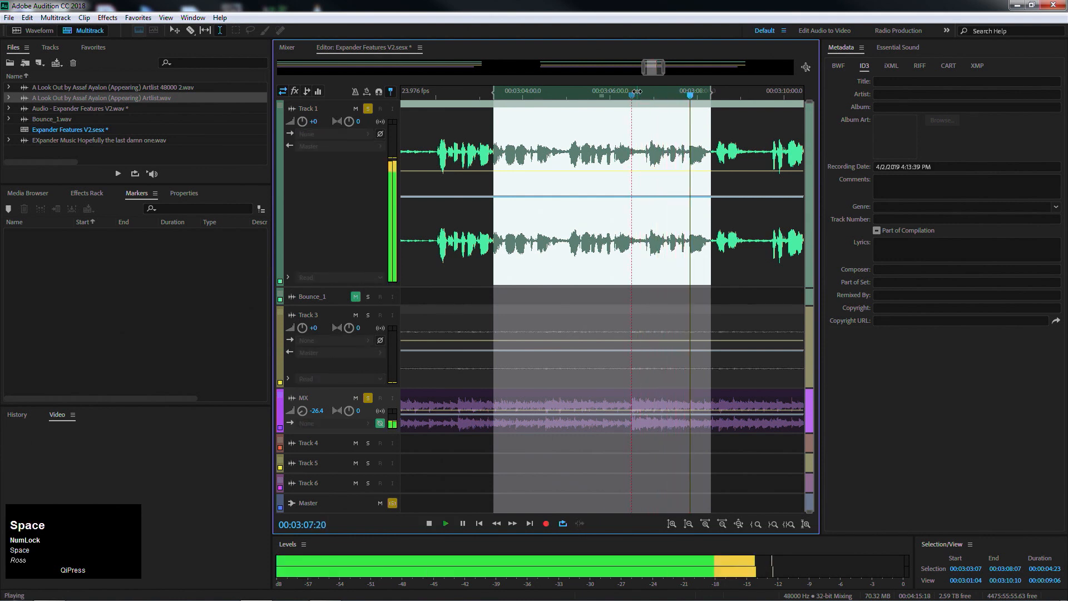
# - Shift the looped selection to 00:03:06:11–00:03:09:12 and listen for leftover music under the narration
pyautogui.moveTo(709, 91); pyautogui.dragTo(763, 90)
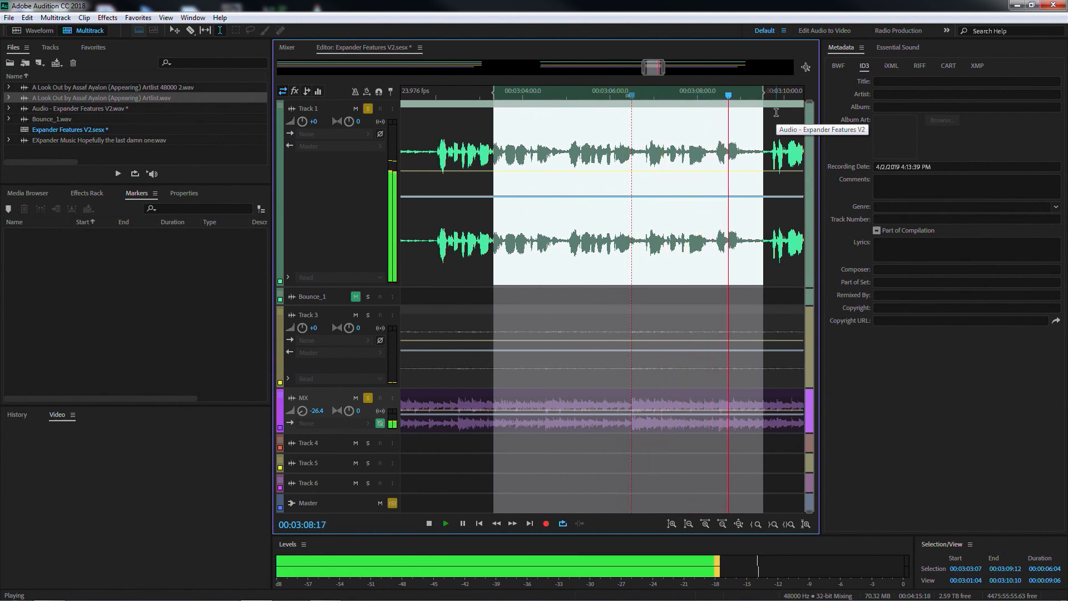
pyautogui.press('space')
pyautogui.moveTo(492, 95); pyautogui.dragTo(629, 86)
pyautogui.press('space')
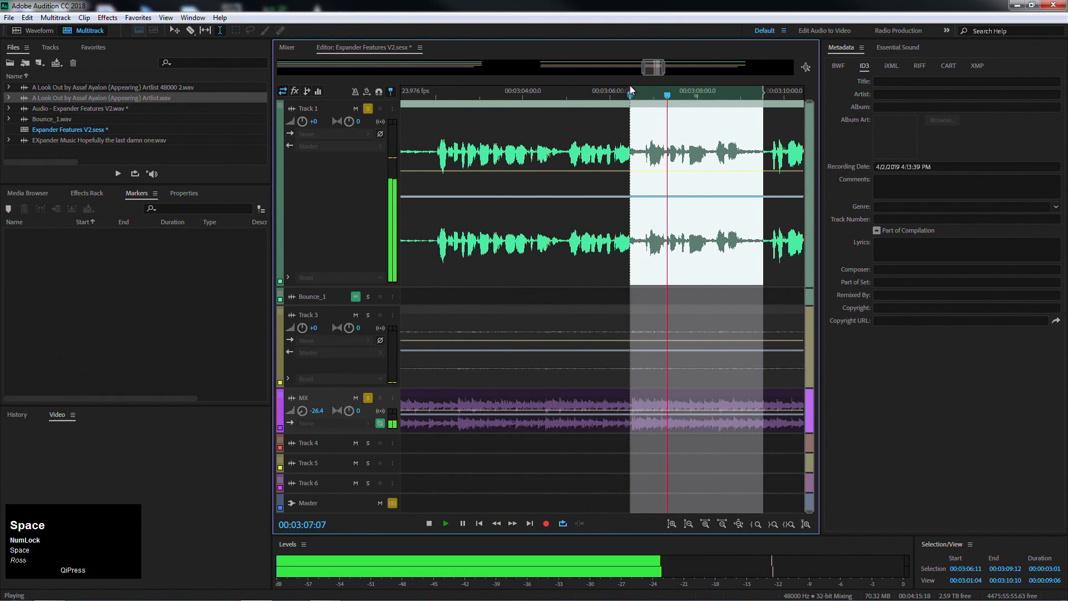
pyautogui.press('space')
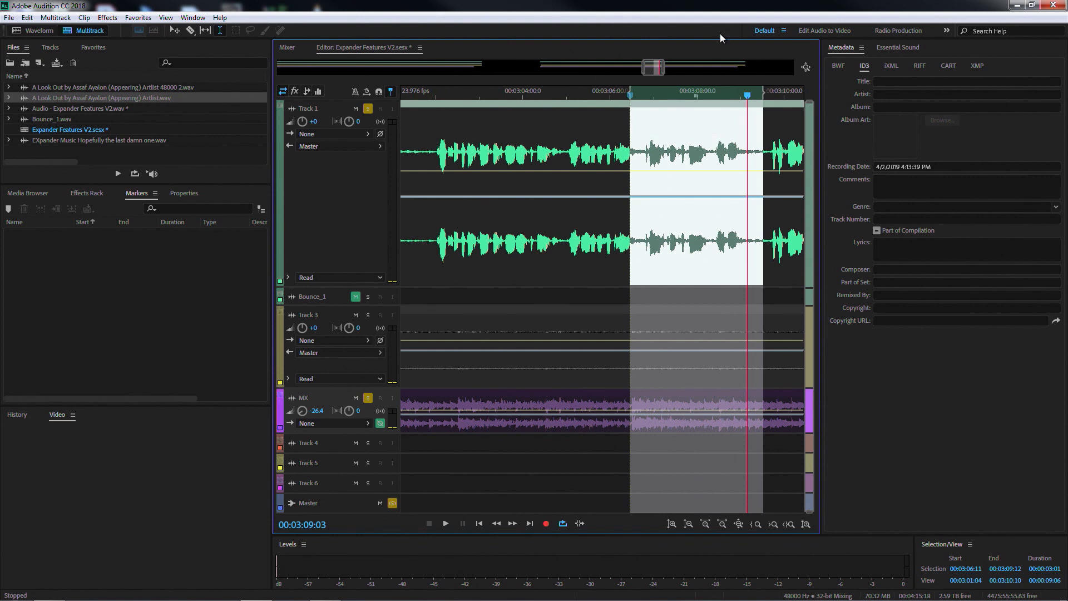
# - Move the selection's start to 00:03:03:14, show the full clips, and solo Track 3 instead of MX
pyautogui.moveTo(628, 97); pyautogui.dragTo(507, 90)
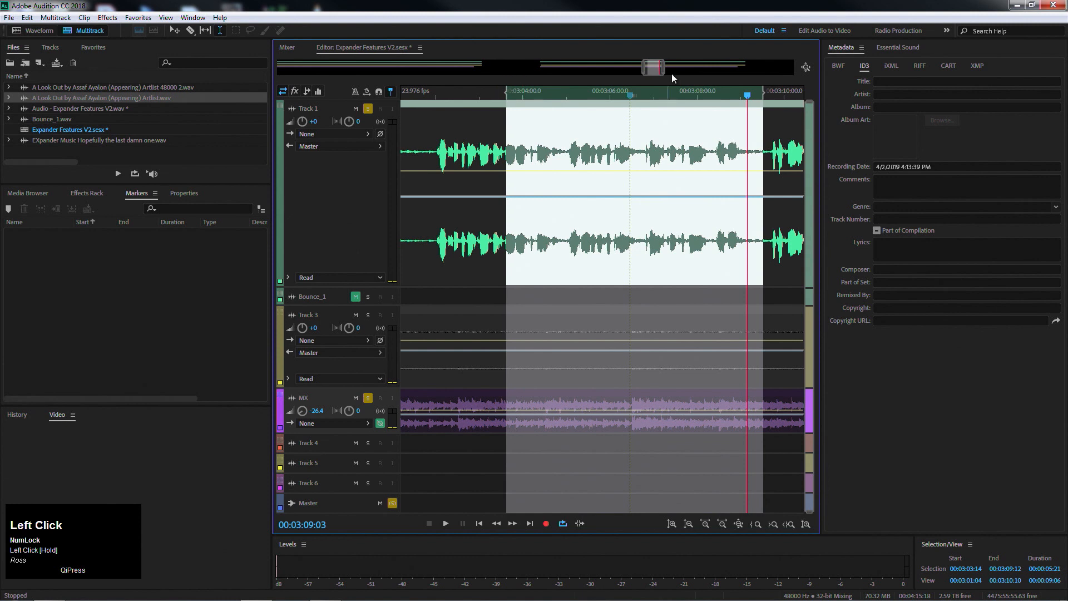
pyautogui.moveTo(644, 73); pyautogui.dragTo(537, 71)
pyautogui.moveTo(664, 73); pyautogui.dragTo(777, 72)
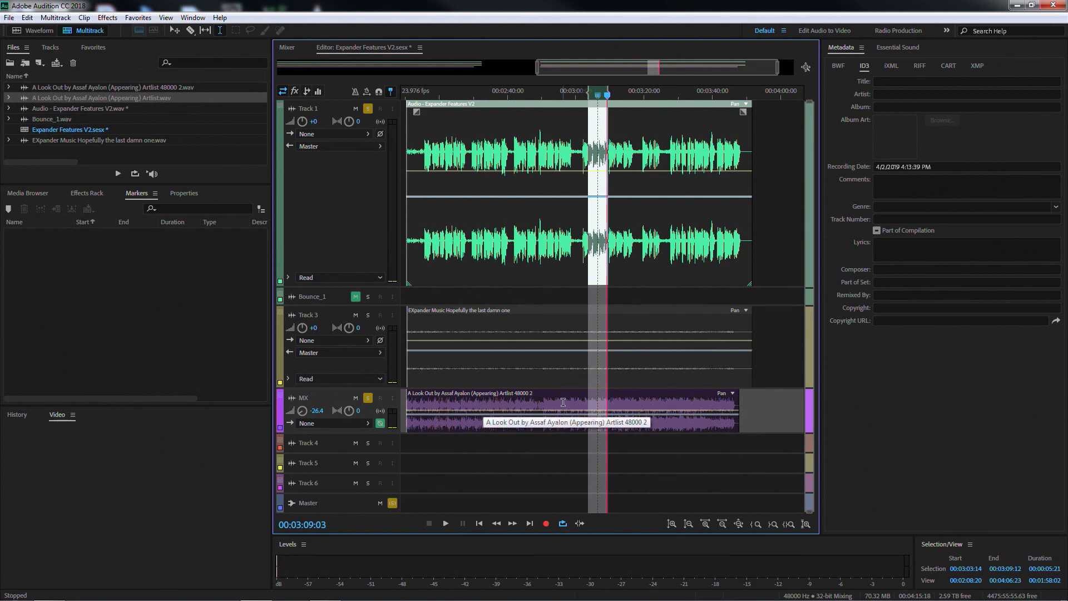
pyautogui.click(367, 315)
pyautogui.click(367, 398)
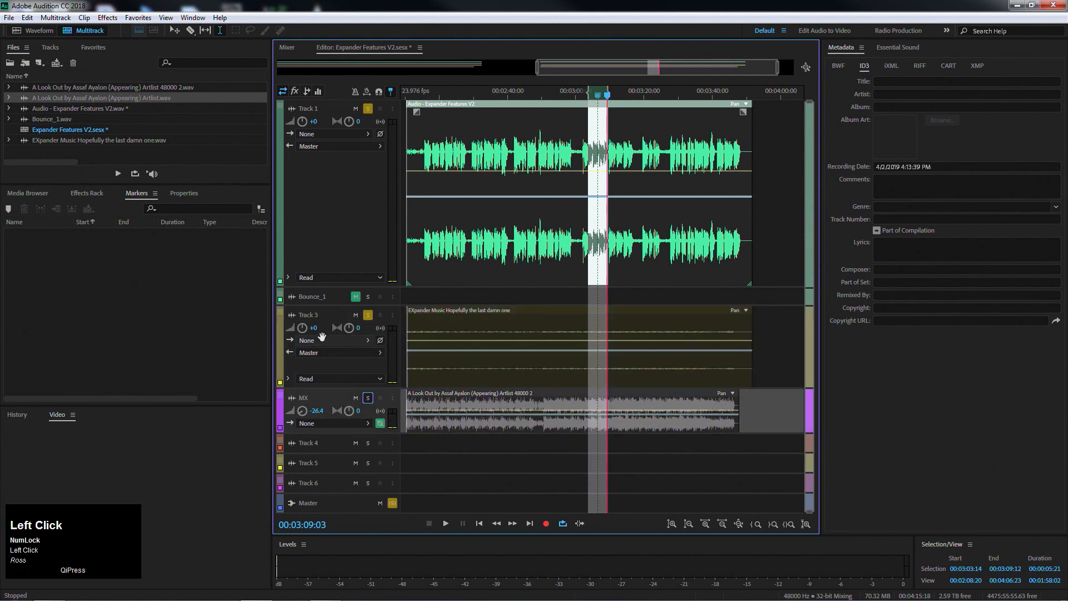
# - Rename Track 3 as Premiere MX
pyautogui.doubleClick(309, 315)
pyautogui.write('P')
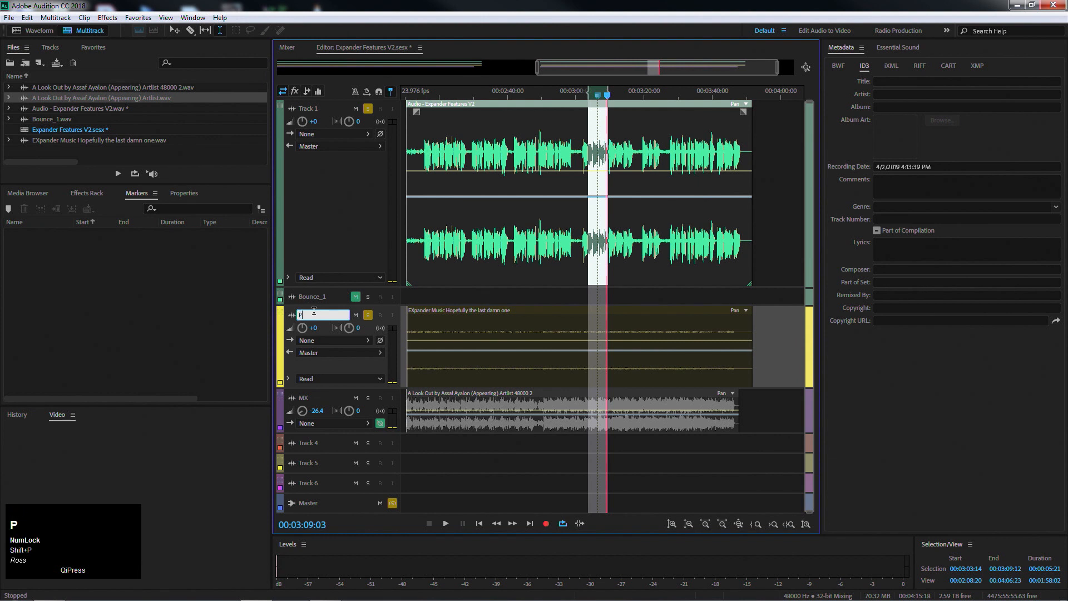
pyautogui.write('remiere MX')
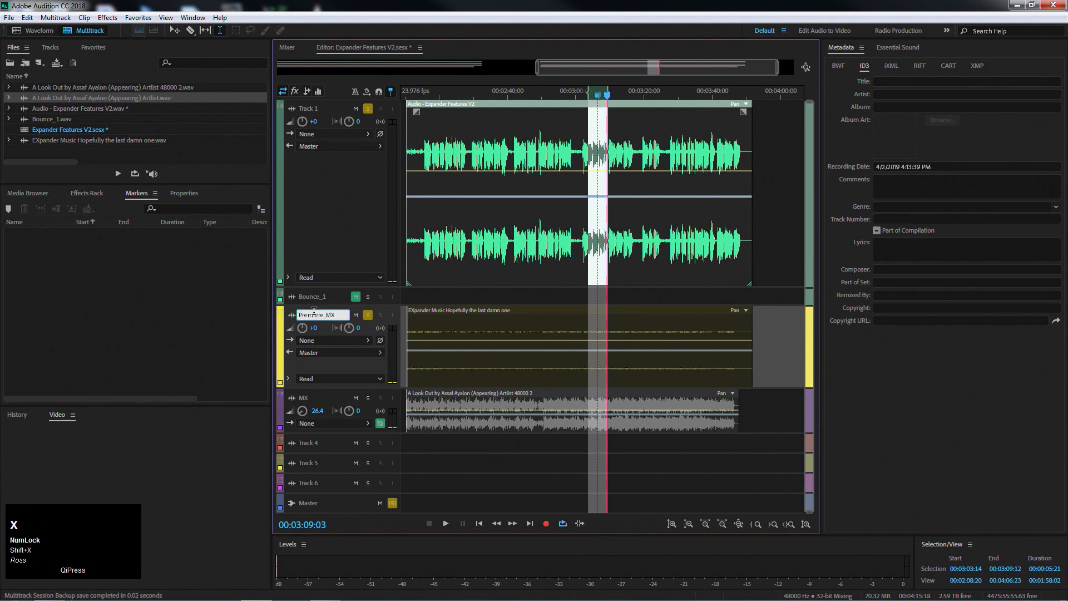
pyautogui.press('Return')
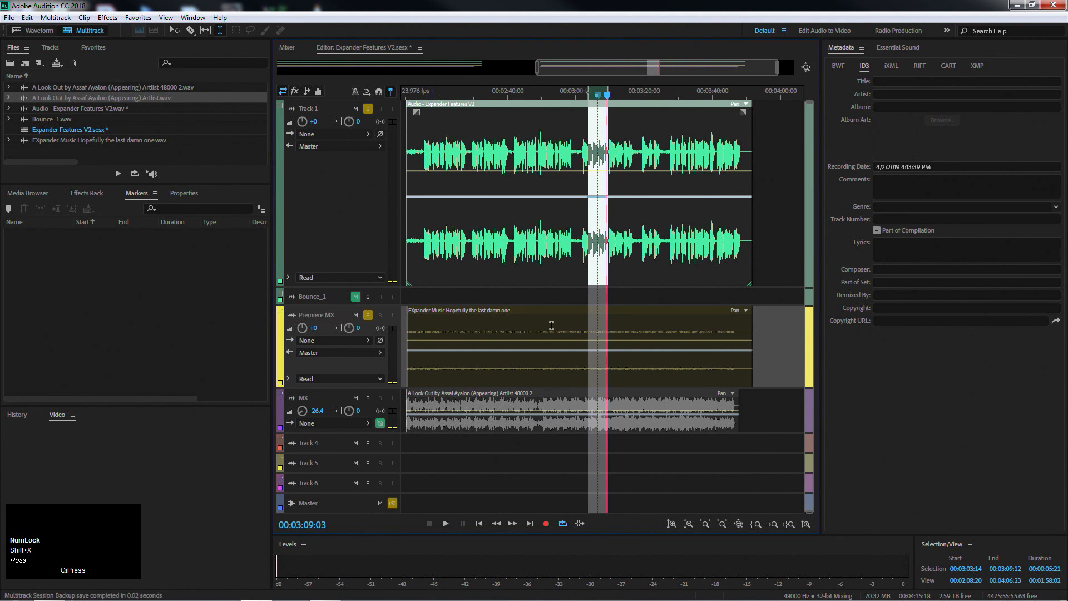
# - Turn off polarity reversal on MX, and reverse the polarity of Premiere MX while the selection plays
pyautogui.click(379, 424)
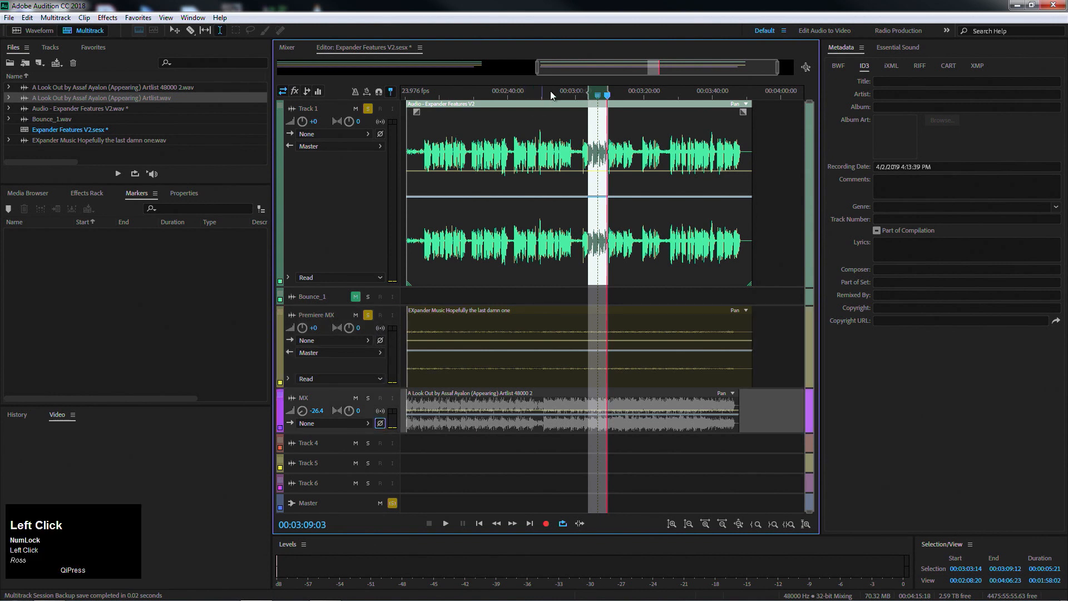
pyautogui.press('space')
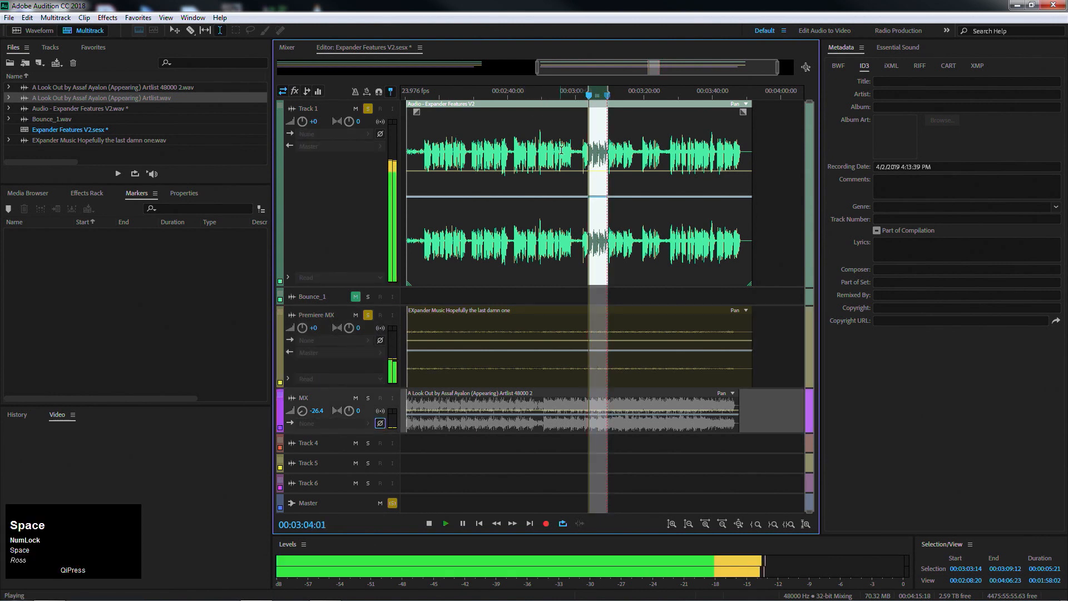
pyautogui.click(380, 341)
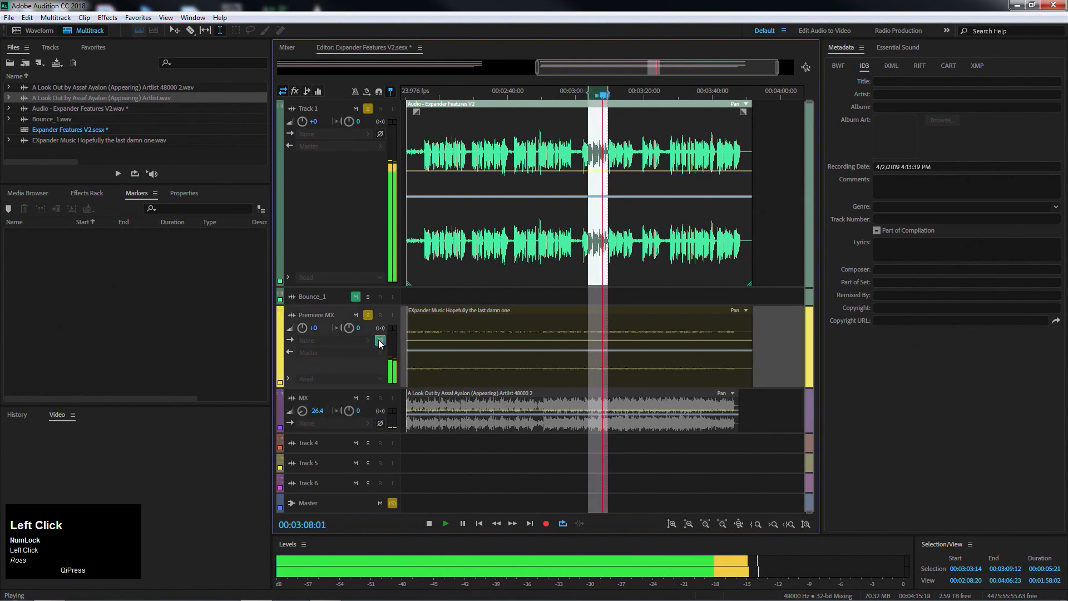
pyautogui.press('space')
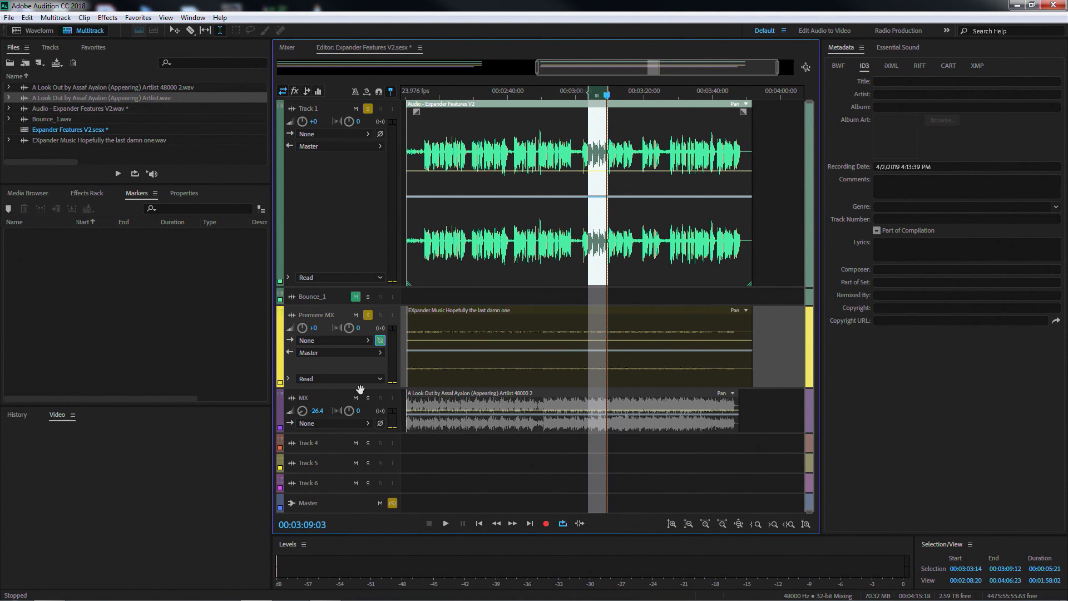
# - Extend the selection's end to 00:03:10:10 and listen to Track 1 with the reversed Premiere MX track
pyautogui.moveTo(609, 90); pyautogui.dragTo(610, 90)
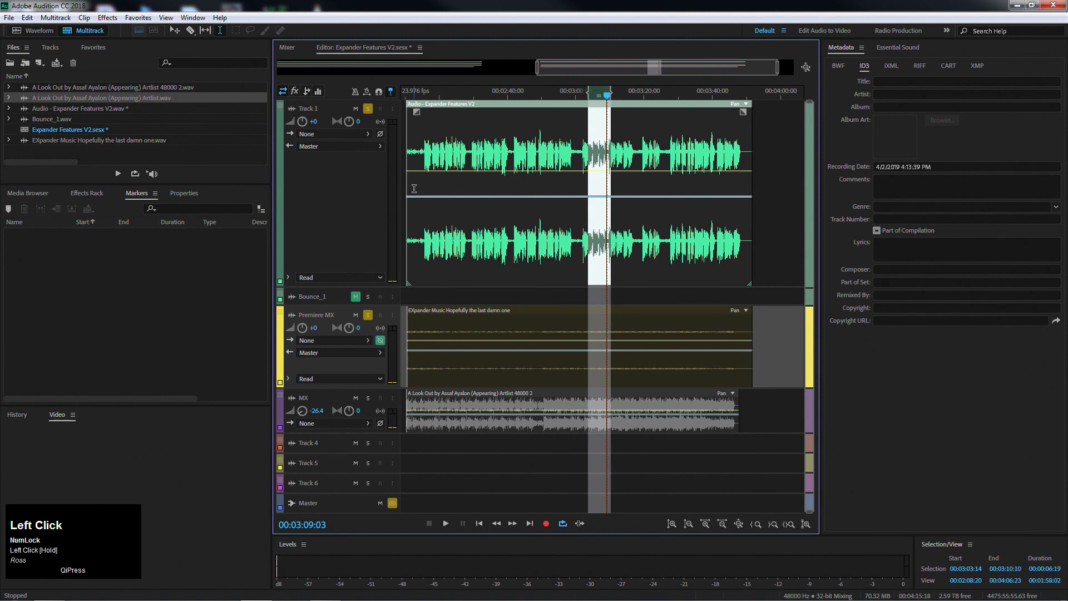
pyautogui.press('space')
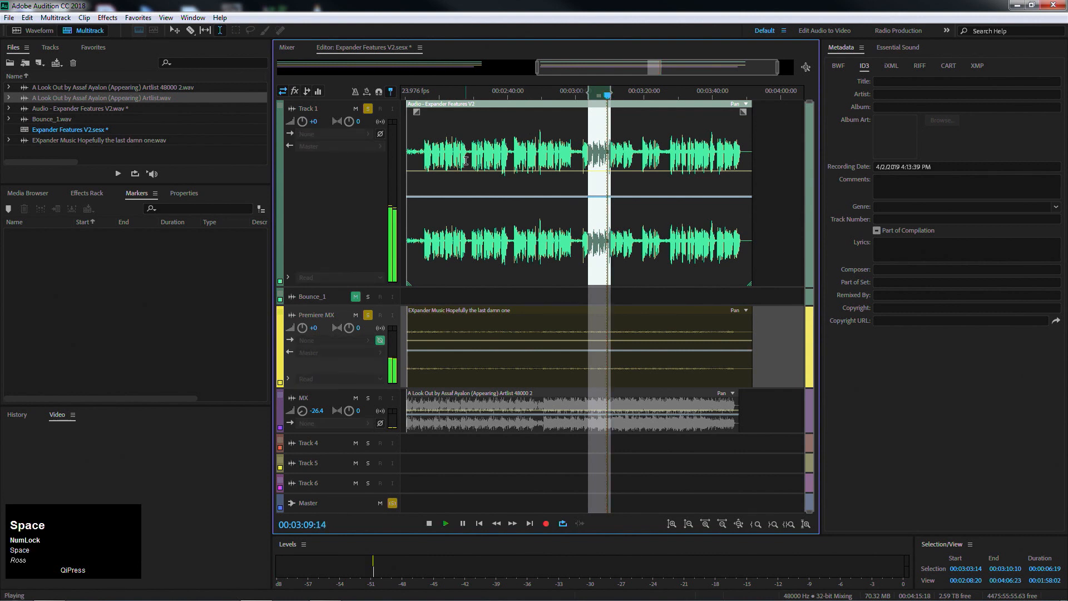
pyautogui.press('space')
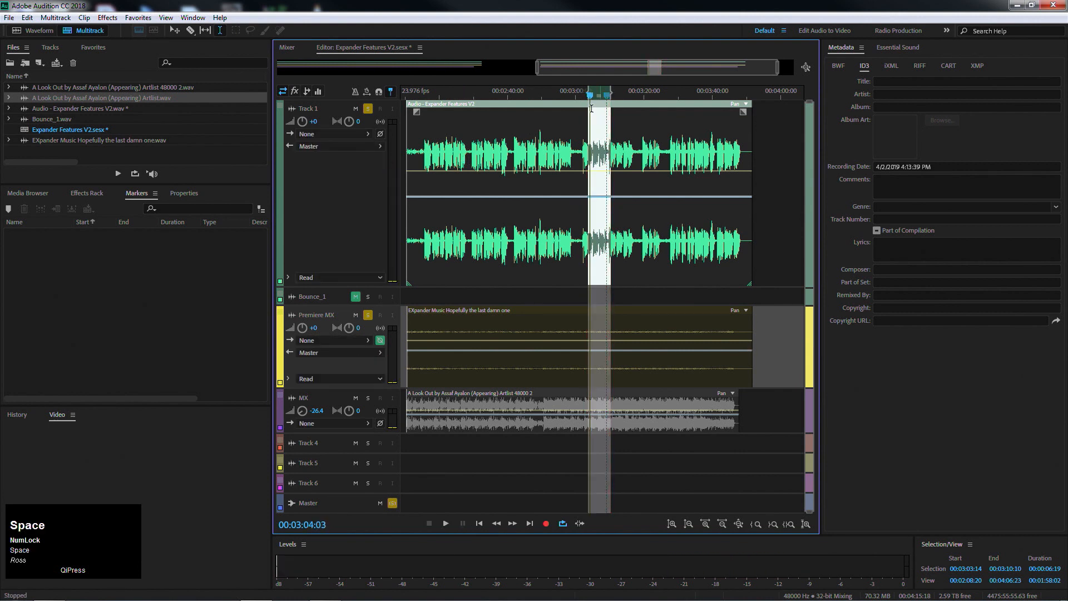
# - Widen the selection to 00:02:10:07–00:03:49:20, and play the narration briefly from around 00:02:54
pyautogui.moveTo(588, 90); pyautogui.dragTo(422, 102)
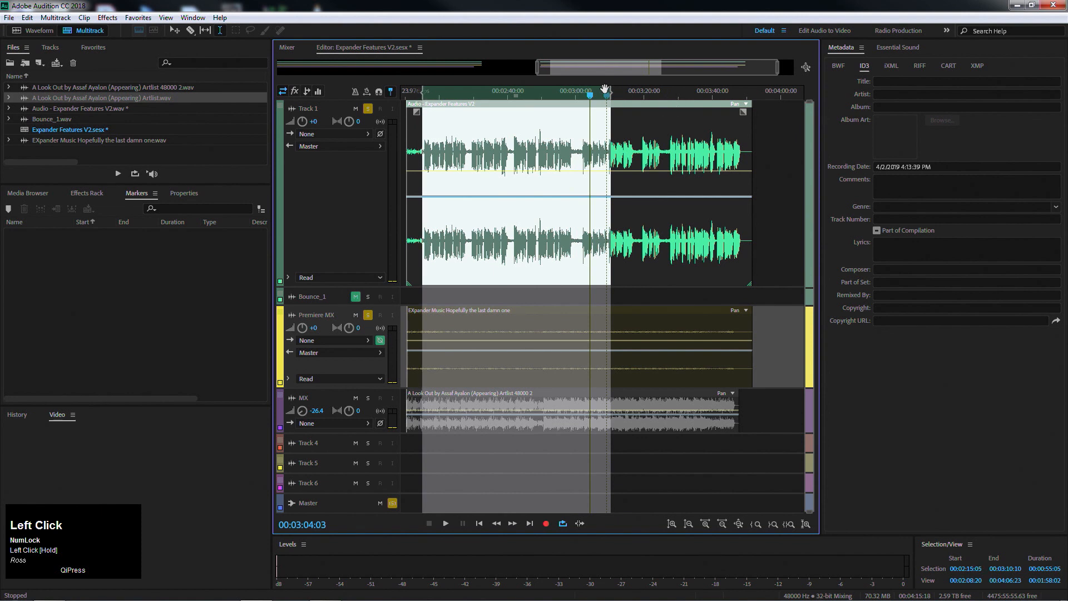
pyautogui.moveTo(612, 93); pyautogui.dragTo(745, 89)
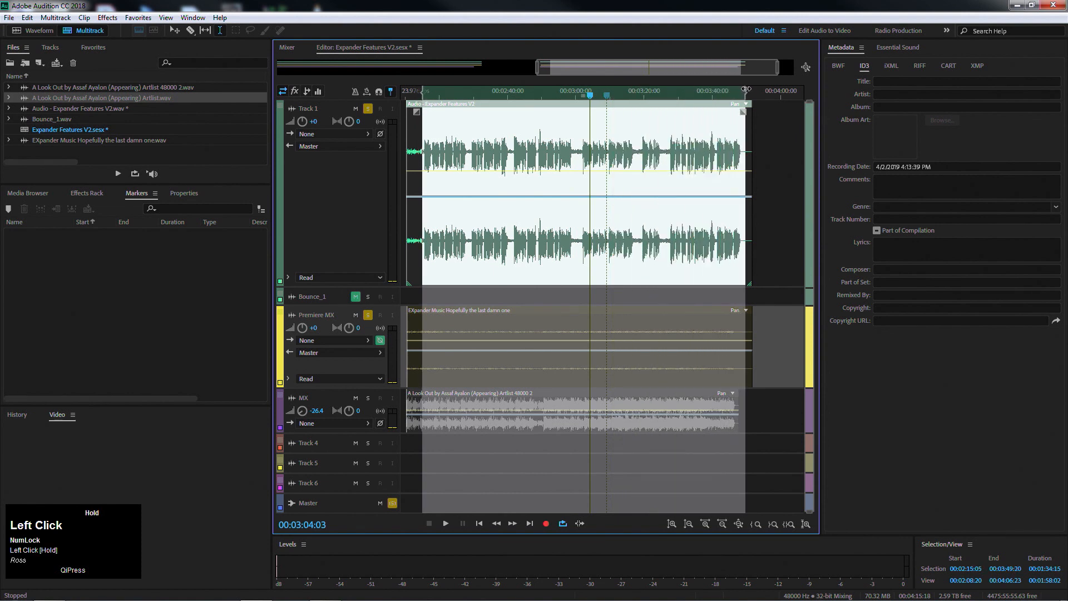
pyautogui.moveTo(590, 100); pyautogui.dragTo(556, 105)
pyautogui.press('space')
pyautogui.press('space')
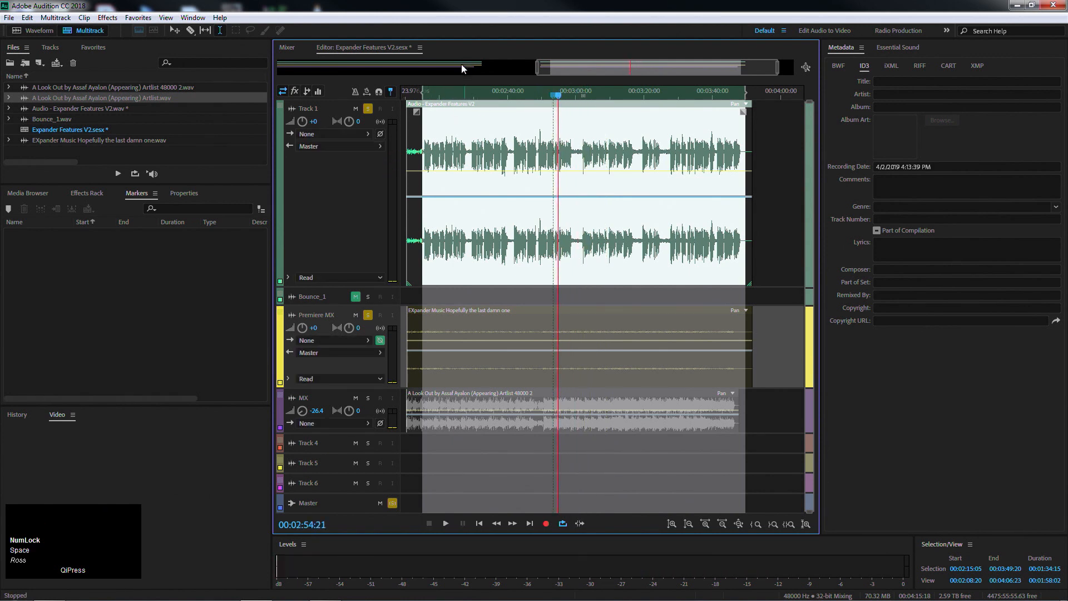
pyautogui.moveTo(422, 92); pyautogui.dragTo(405, 92)
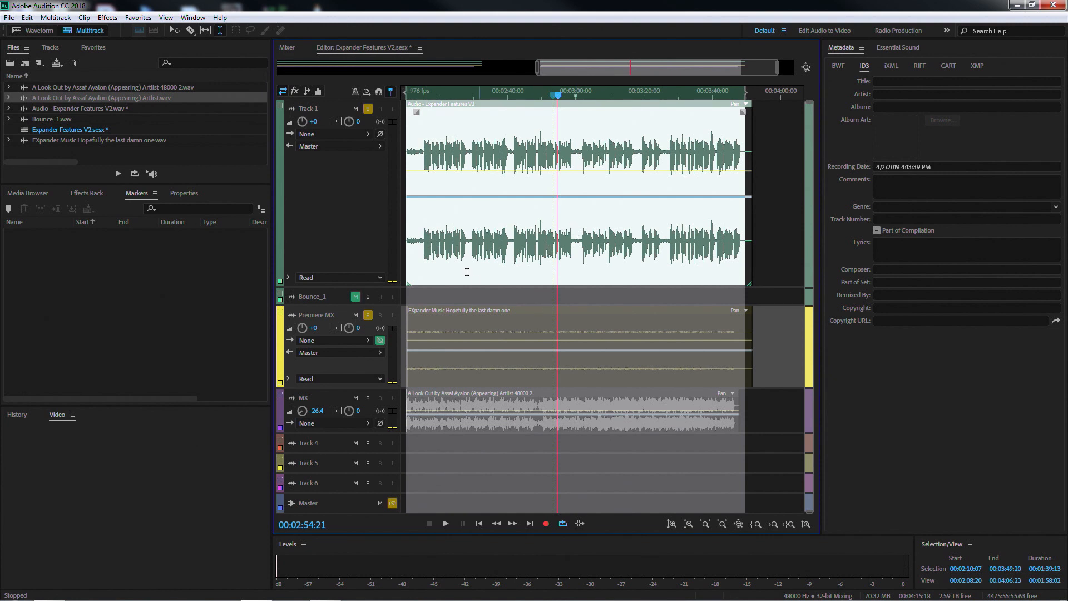
# - Bounce only the Track 1 narration clip and the Premiere MX music clip together to a new track
pyautogui.click(533, 294)
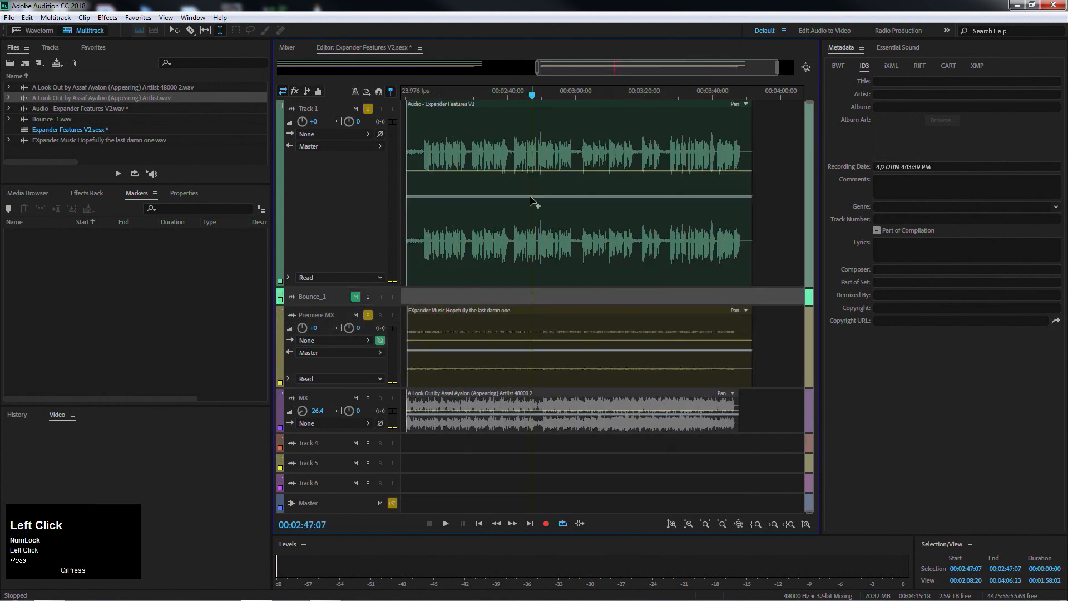
pyautogui.press('v')
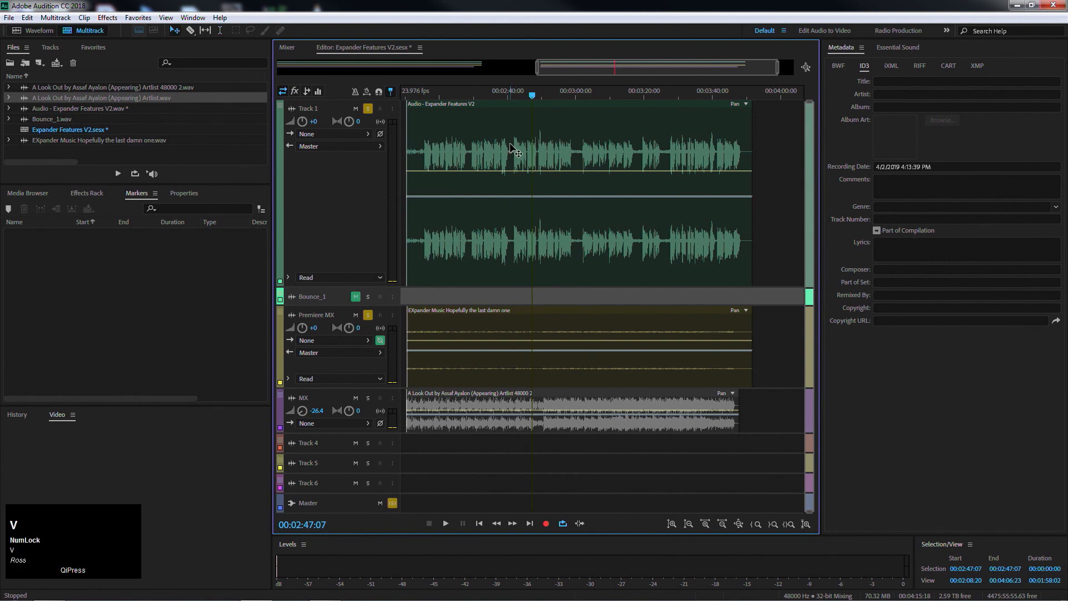
pyautogui.click(513, 147)
pyautogui.keyDown('ctrl'); pyautogui.click(517, 321); pyautogui.keyUp('ctrl')
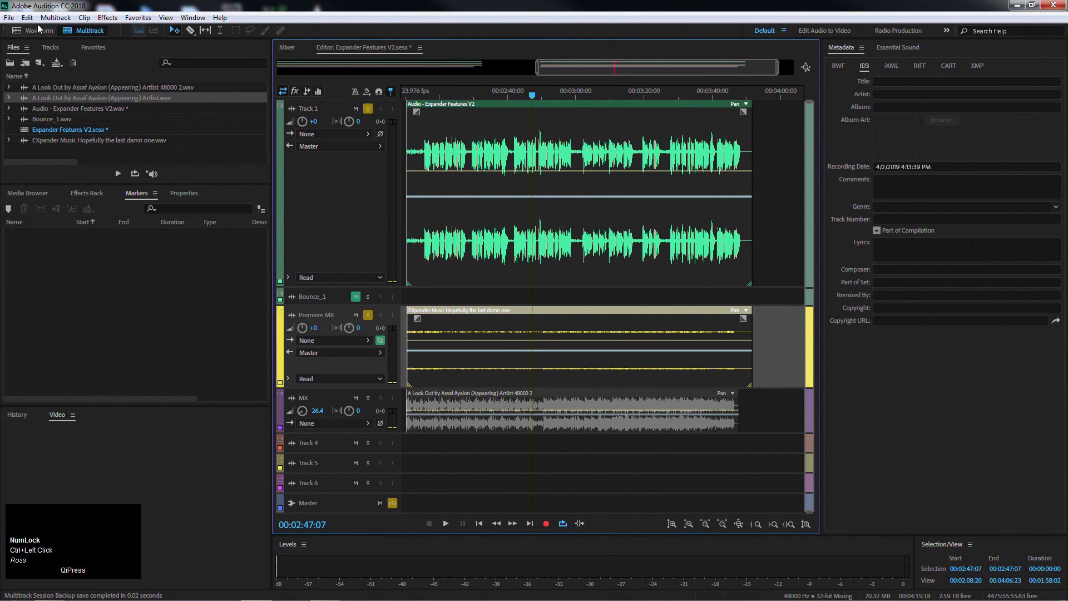
pyautogui.click(51, 17)
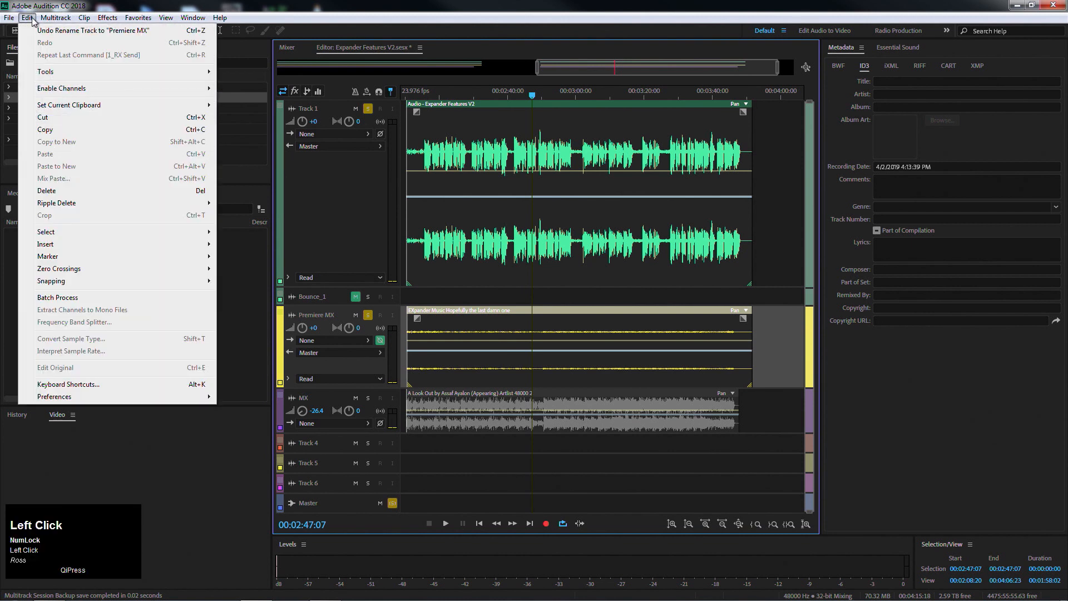
pyautogui.click(8, 18)
pyautogui.click(51, 18)
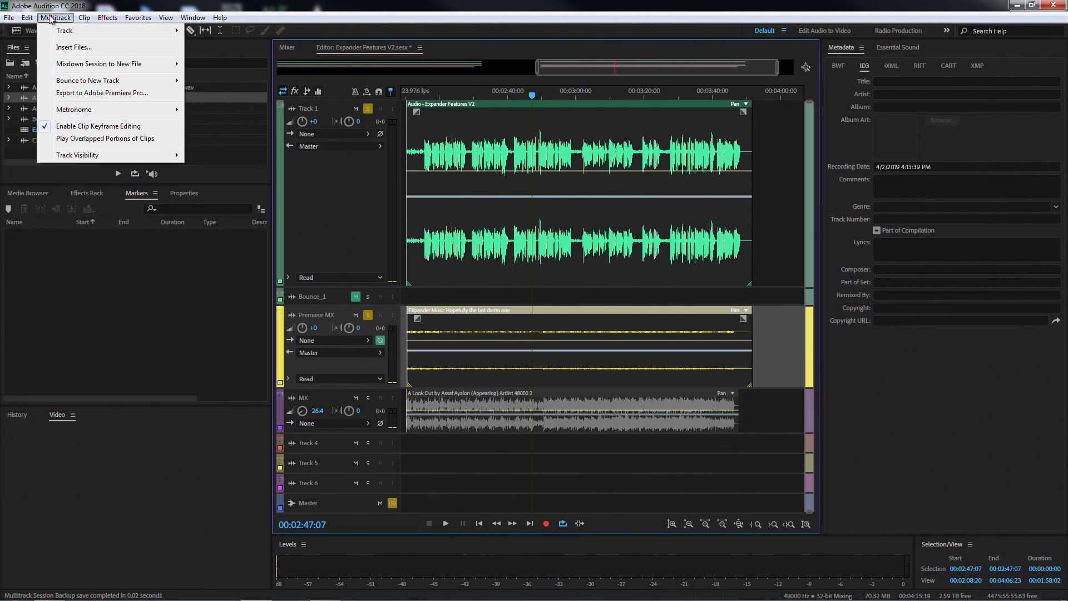
pyautogui.moveTo(82, 18)
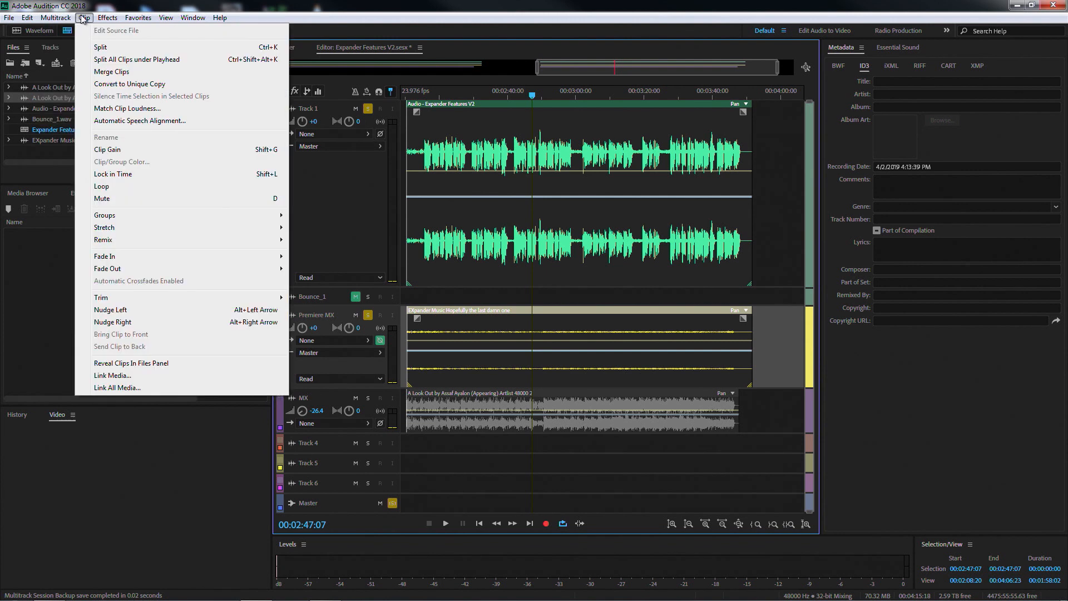
pyautogui.rightClick(492, 140)
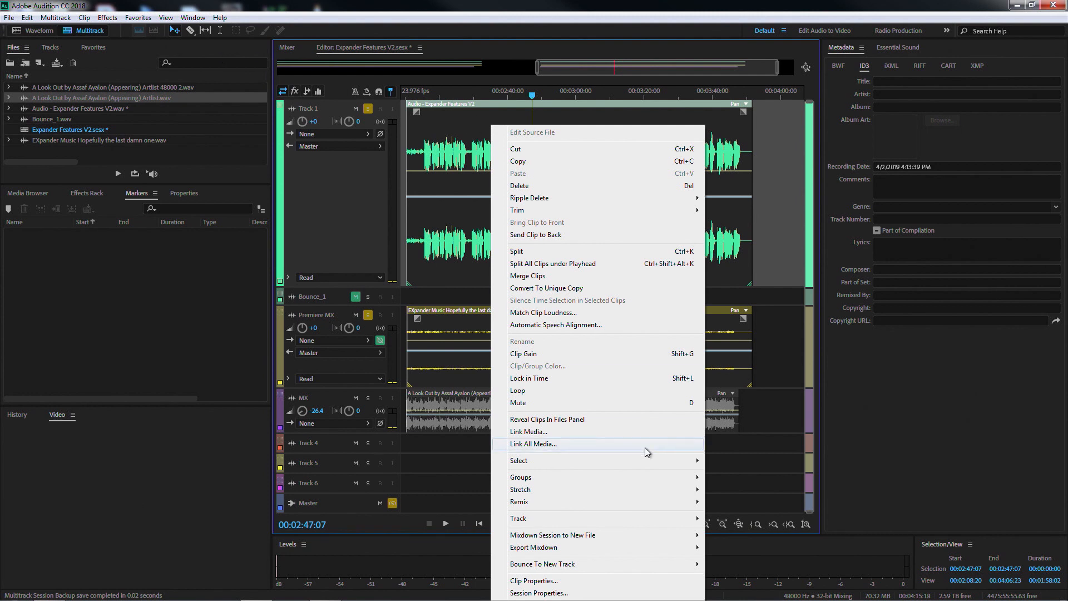
pyautogui.moveTo(620, 564)
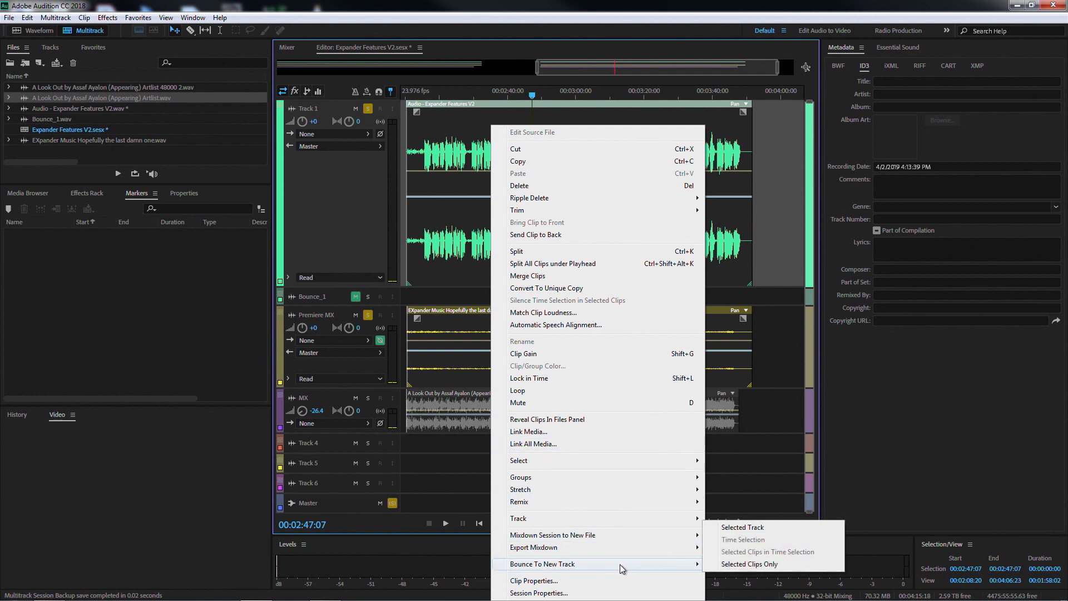
pyautogui.click(727, 564)
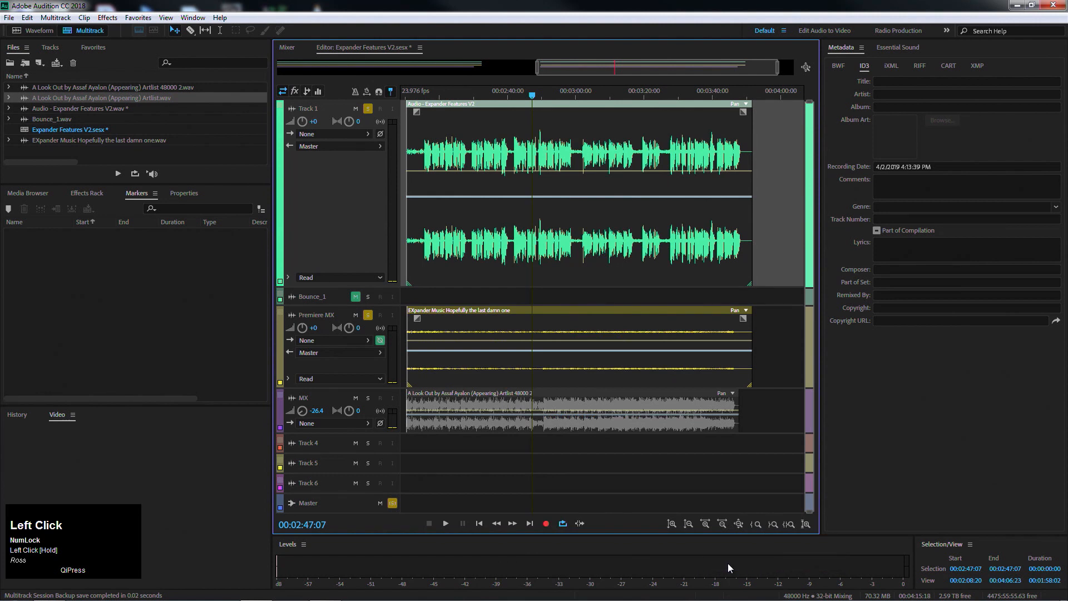
# - Solo the newly bounced track and turn off solo on Track 1 and Premiere MX
pyautogui.click(367, 297)
pyautogui.click(368, 108)
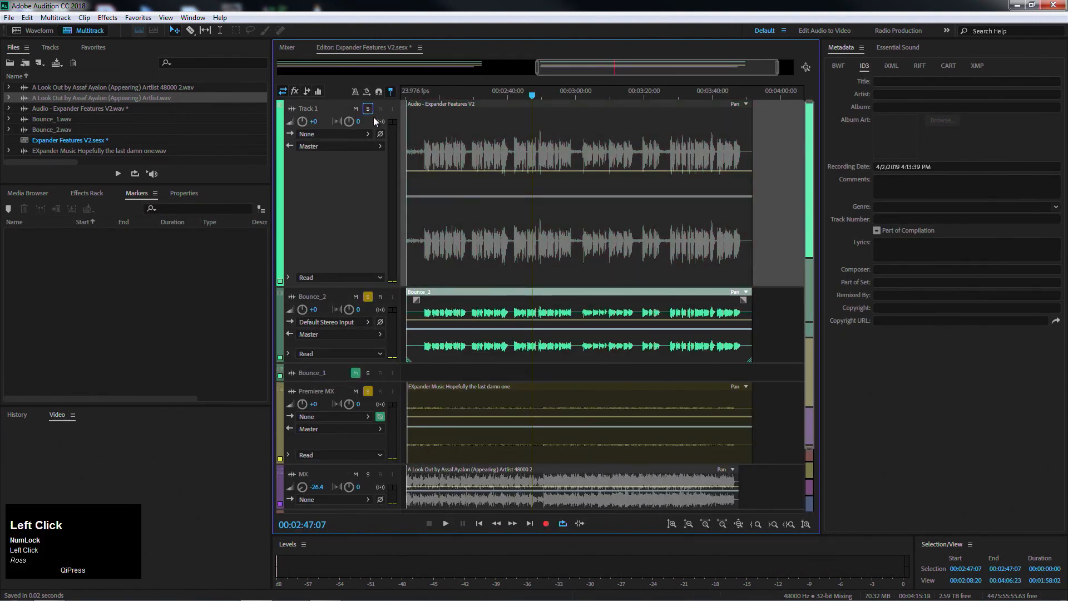
pyautogui.click(368, 392)
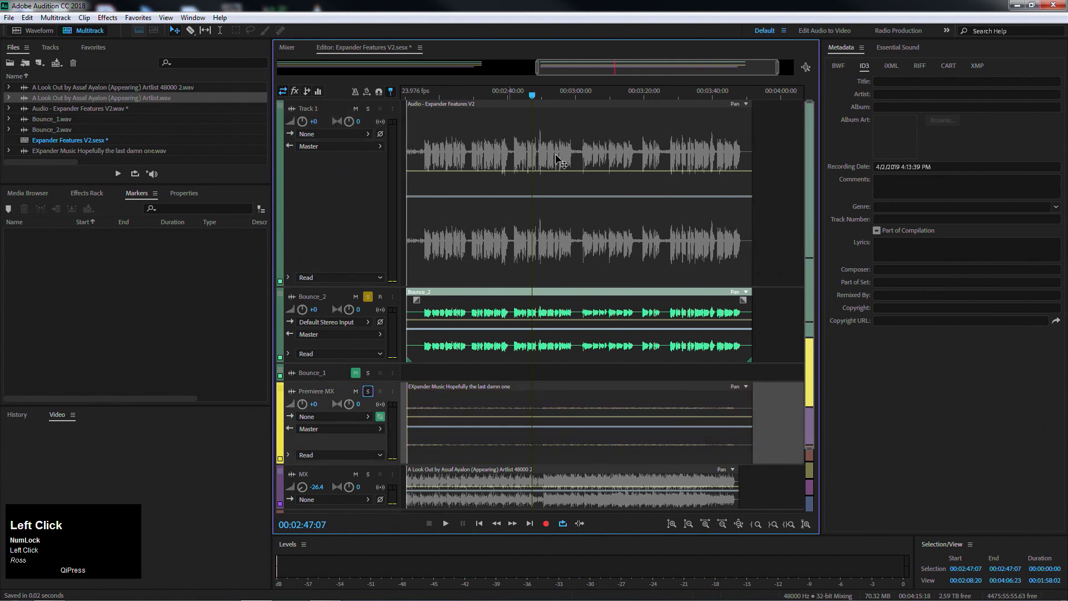
# - Play the bounced narration briefly from 00:02:43:01
pyautogui.click(527, 97)
pyautogui.click(518, 97)
pyautogui.press('space')
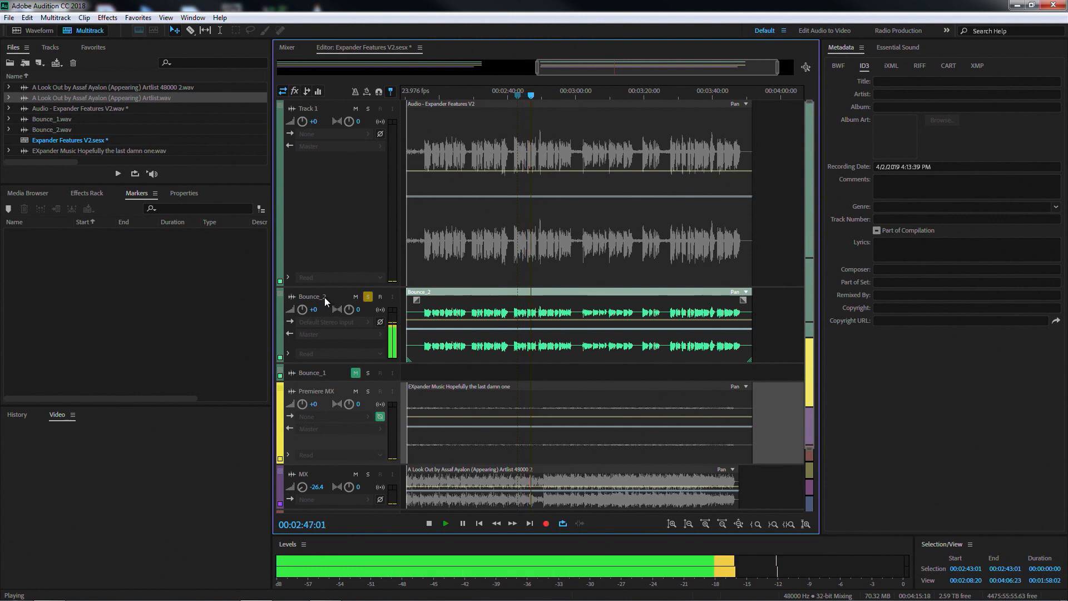
pyautogui.press('space')
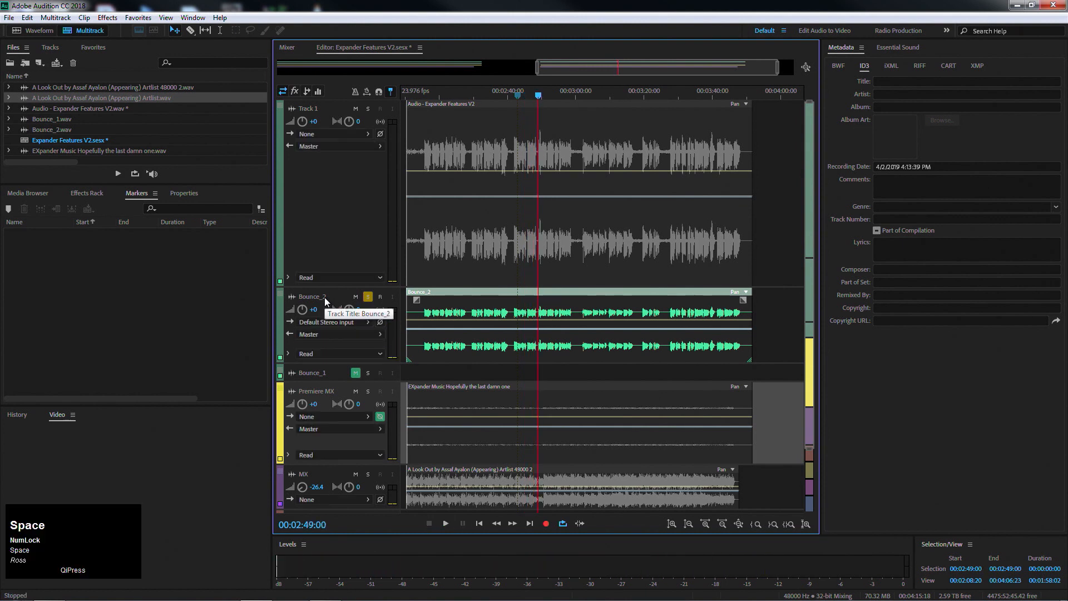
# - Rename the Bounce_2 track as DX_Isolated
pyautogui.click(326, 298)
pyautogui.moveTo(327, 296); pyautogui.dragTo(281, 296)
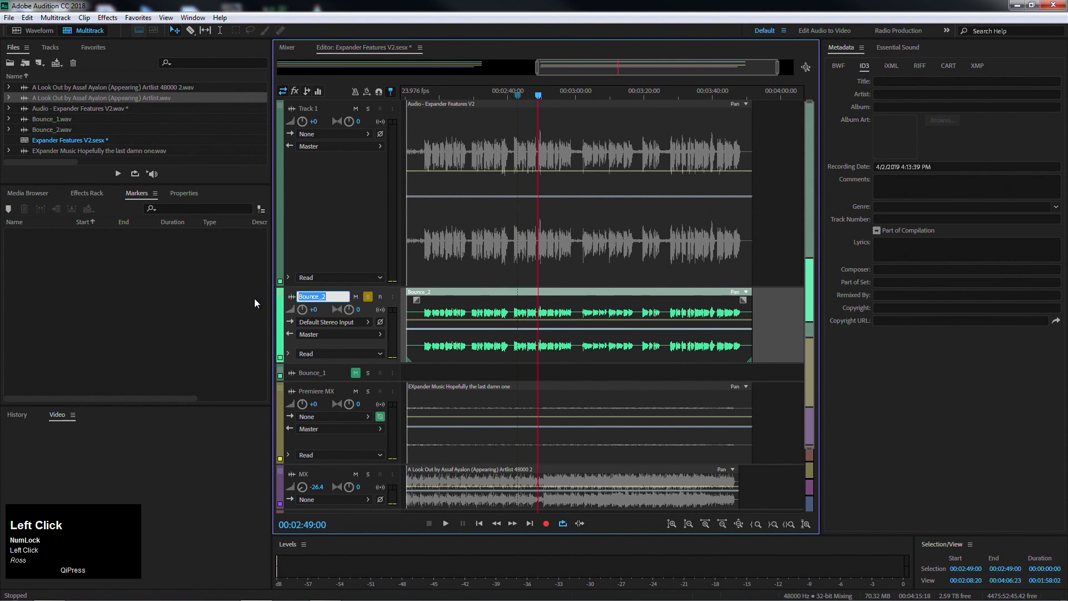
pyautogui.write('D')
pyautogui.press('BackSpace')
pyautogui.write('DX_Isolated')
pyautogui.press('Return')
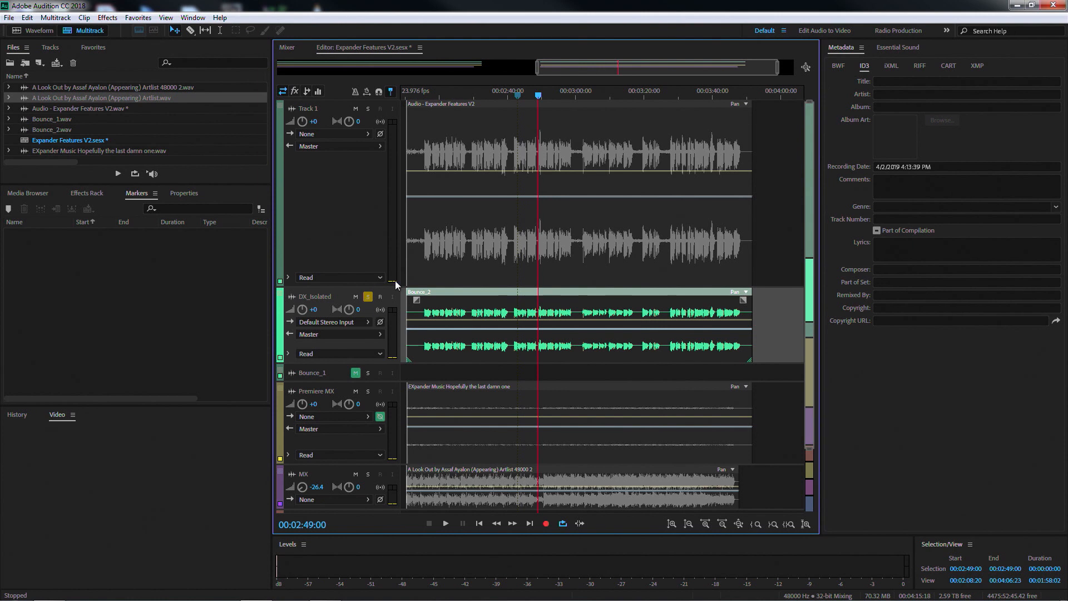
# - Listen closely to the DX_Isolated track from 00:02:47:09 to 00:02:49:00
pyautogui.click(555, 93)
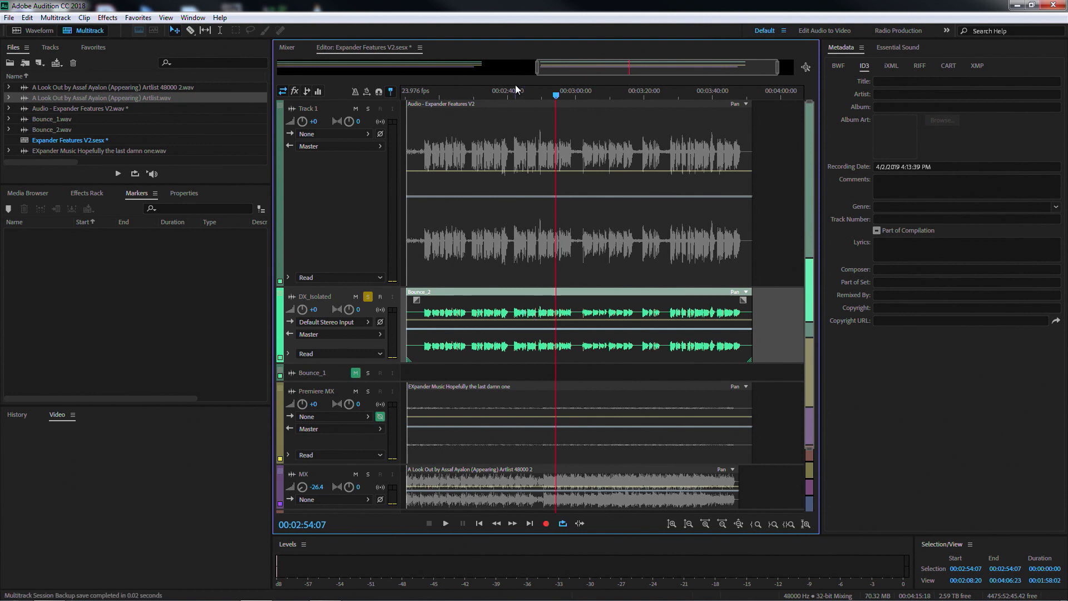
pyautogui.click(543, 96)
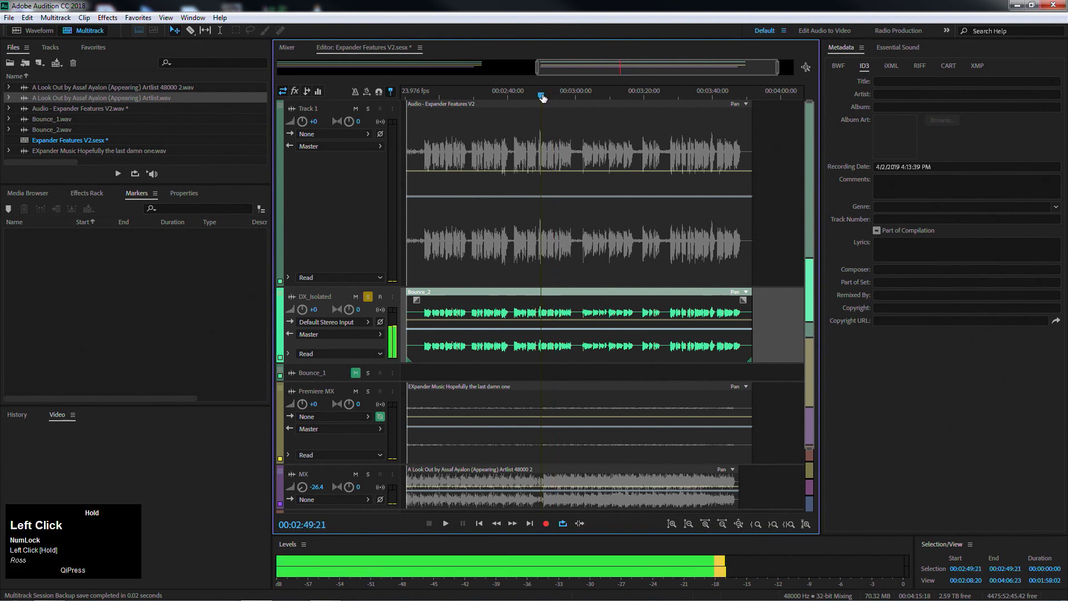
pyautogui.press('=')
pyautogui.press('=')
pyautogui.press('=')
pyautogui.press('=')
pyautogui.press('=')
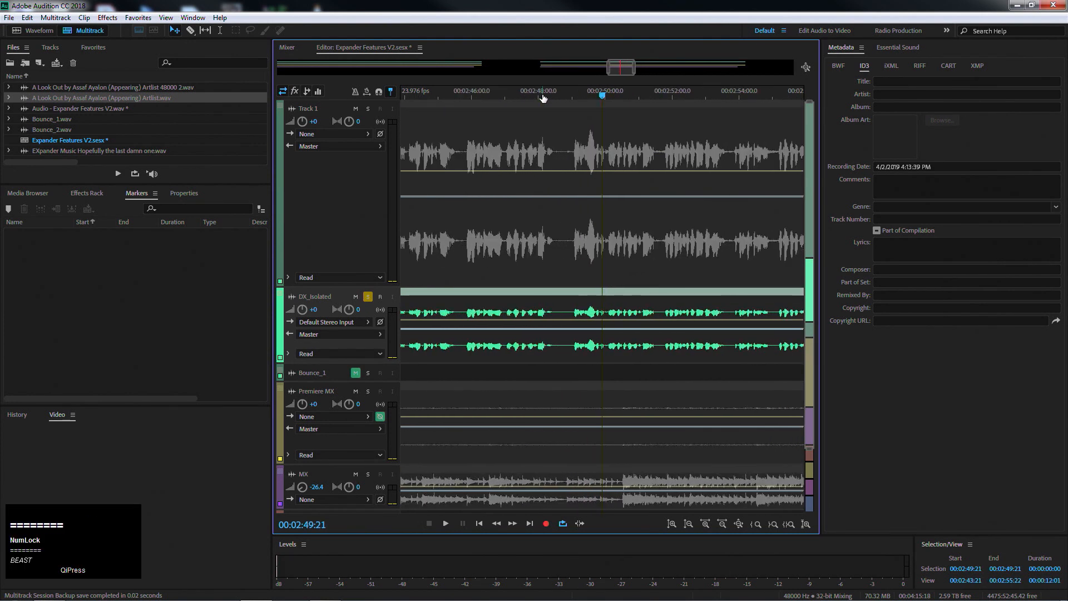
pyautogui.press('space')
pyautogui.click(518, 93)
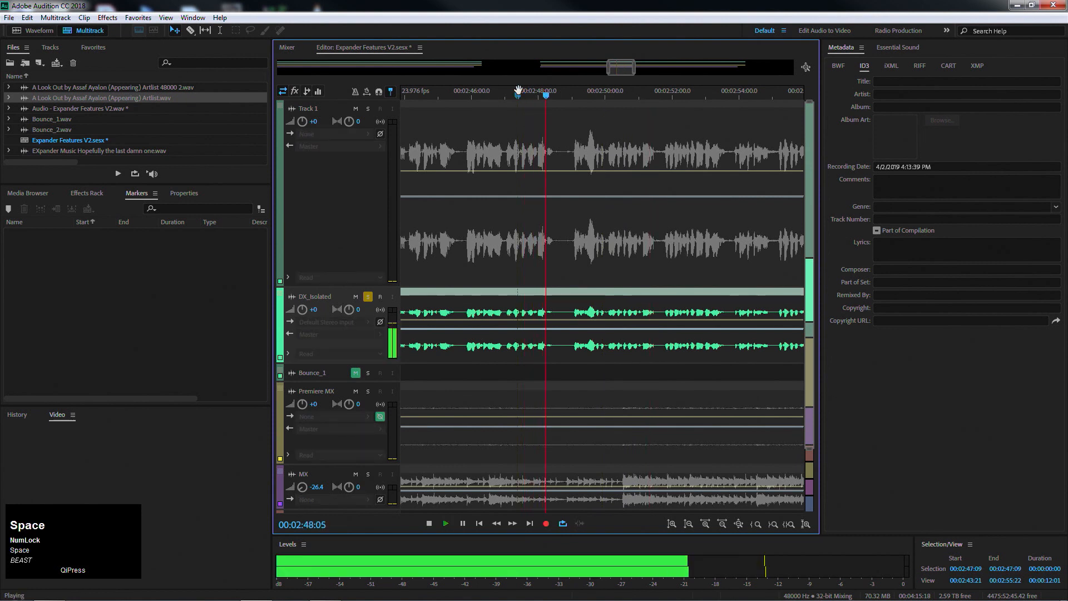
pyautogui.press('space')
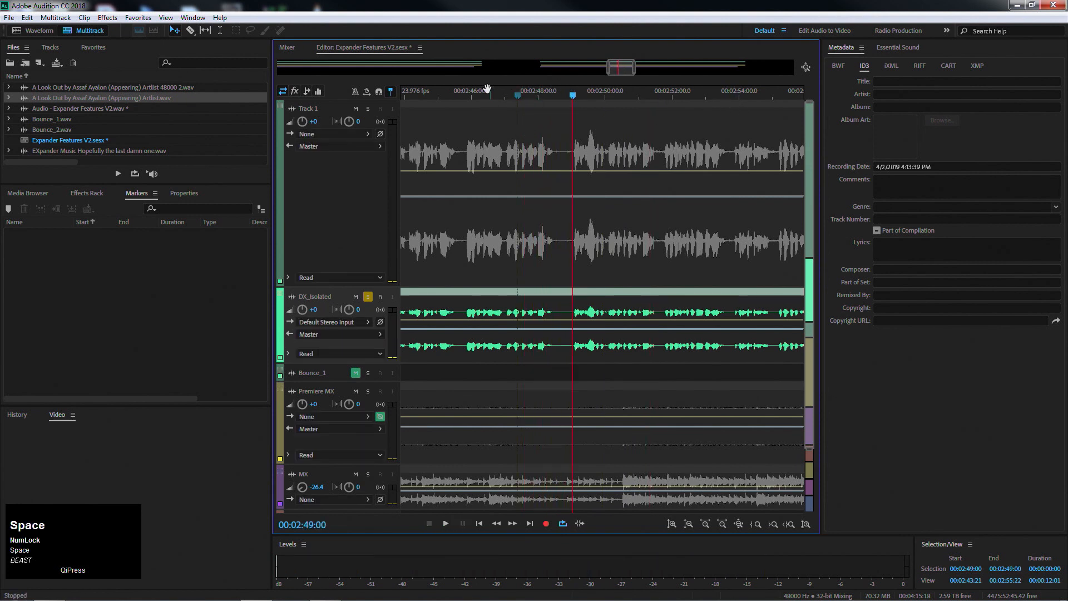
# - Play a later part of the narration briefly and add a cue marker at 00:03:07:16
pyautogui.moveTo(634, 67); pyautogui.dragTo(690, 70)
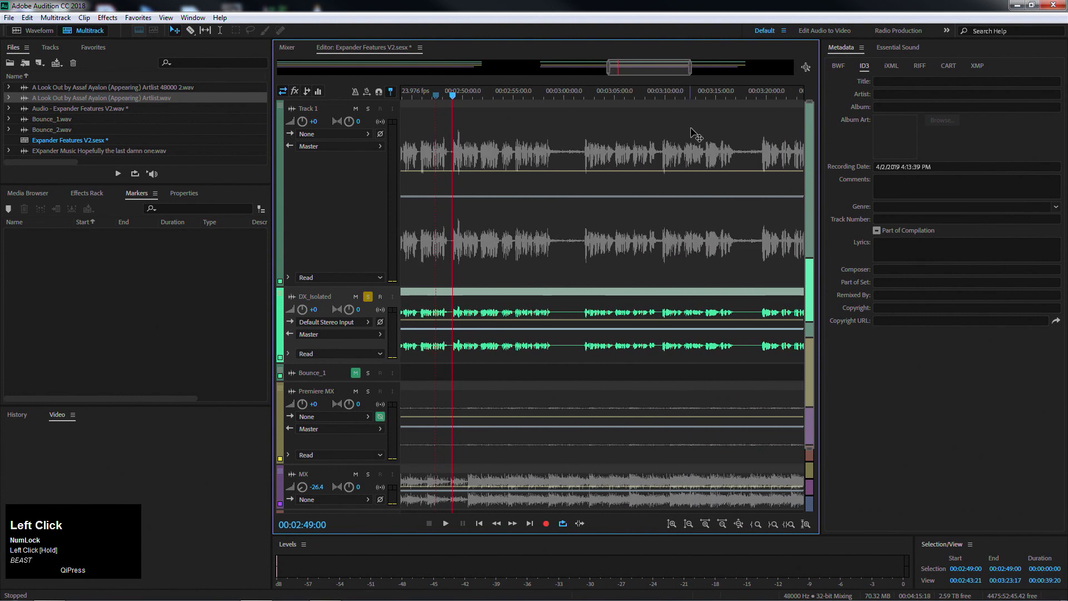
pyautogui.click(652, 98)
pyautogui.press('space')
pyautogui.press('space')
pyautogui.moveTo(658, 99); pyautogui.dragTo(641, 100)
pyautogui.press('m')
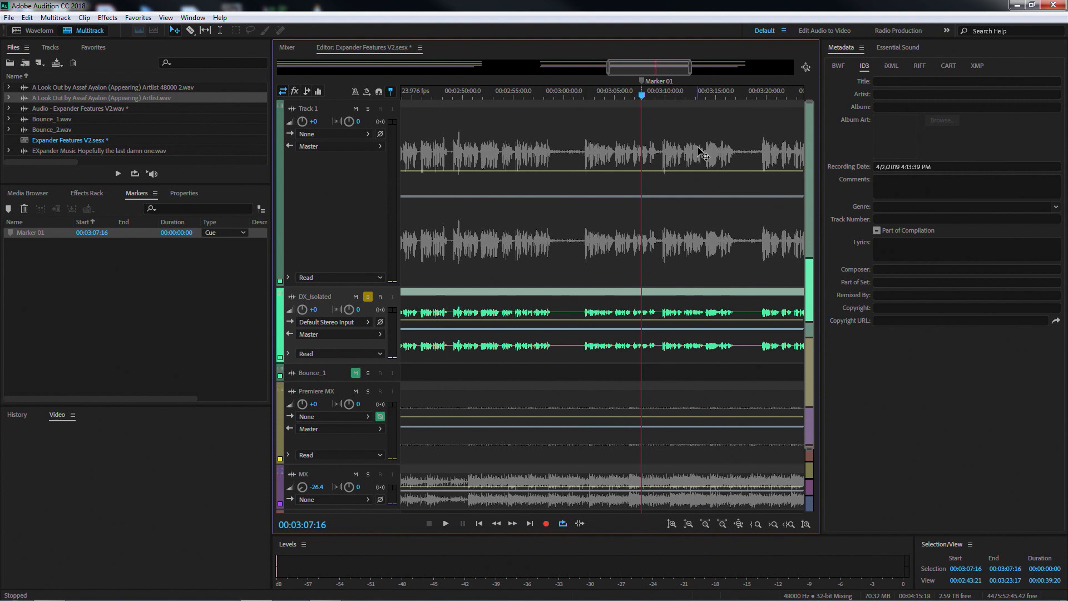
# - Open the DX_Isolated clip in the Waveform editor and play the passage 00:03:06:17–00:03:09:08
pyautogui.doubleClick(653, 310)
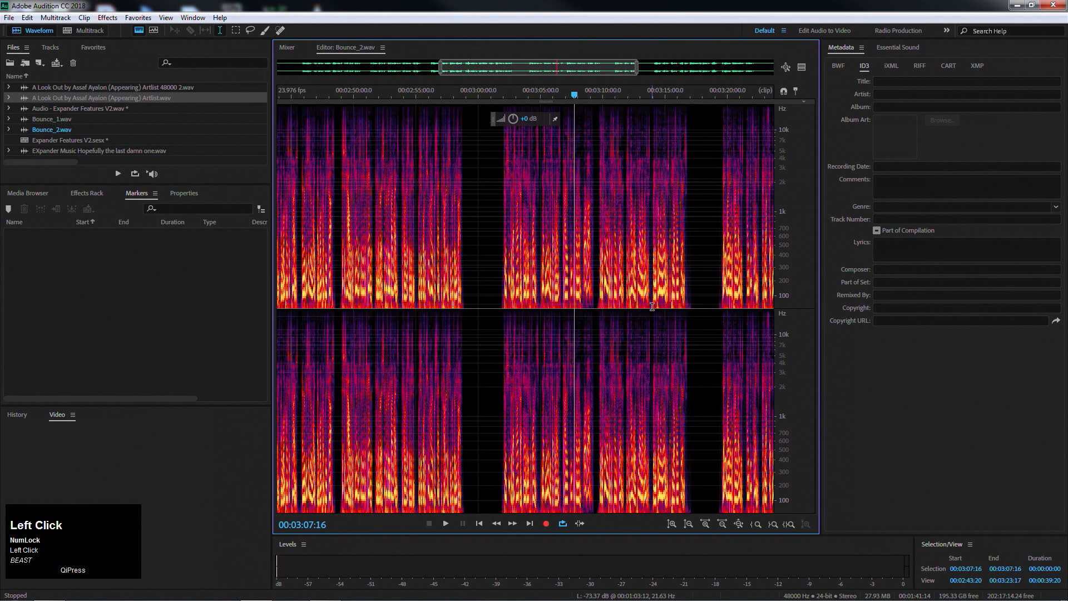
pyautogui.press('=')
pyautogui.press('=')
pyautogui.press('=')
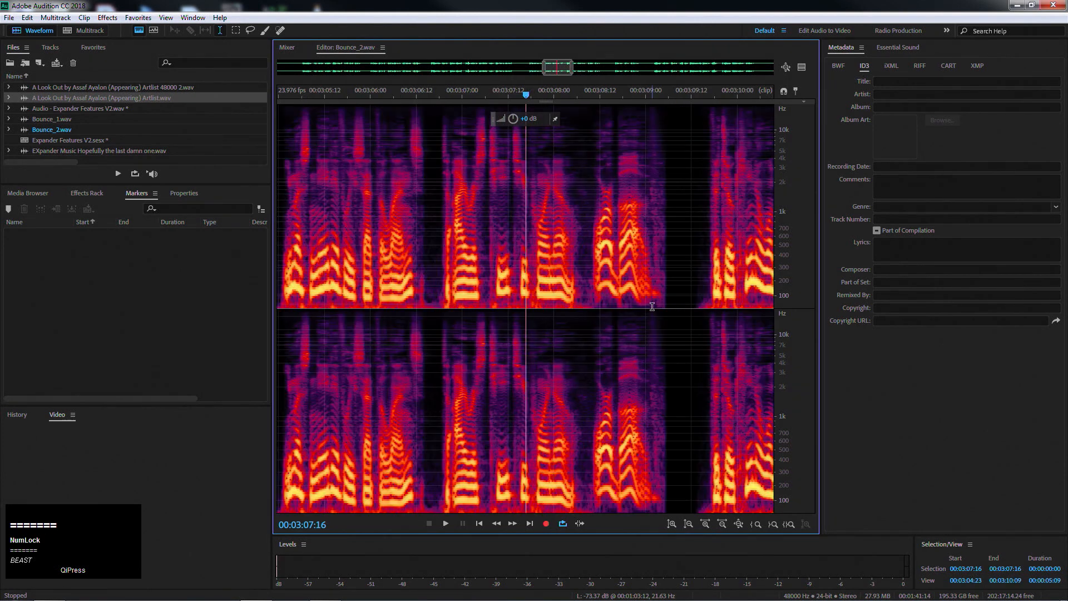
pyautogui.press('=')
pyautogui.press('=')
pyautogui.press('=')
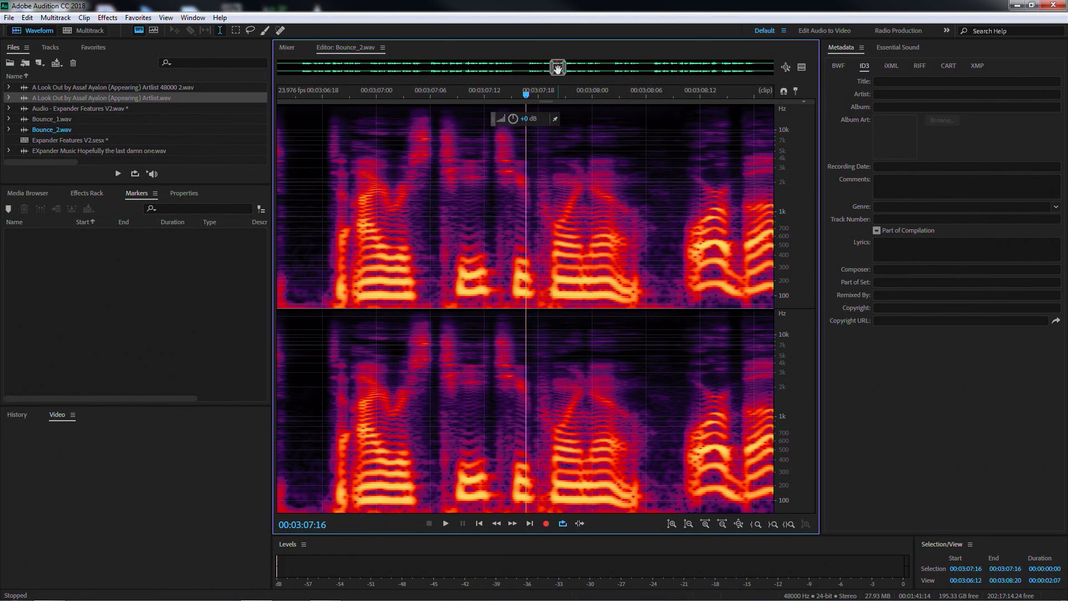
pyautogui.moveTo(566, 68); pyautogui.dragTo(571, 68)
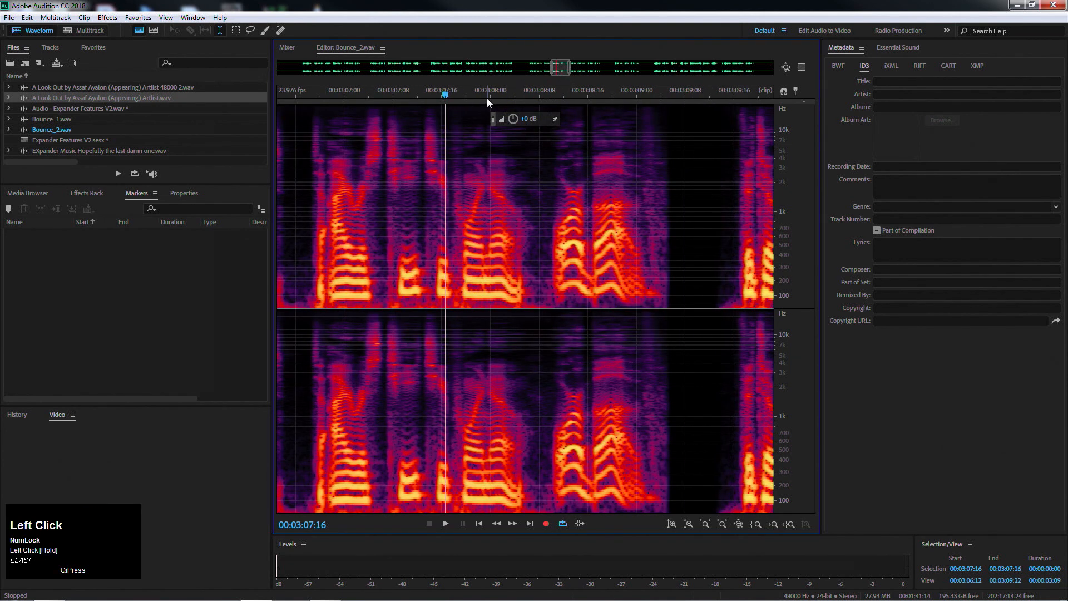
pyautogui.moveTo(304, 172); pyautogui.dragTo(686, 176)
pyautogui.press('space')
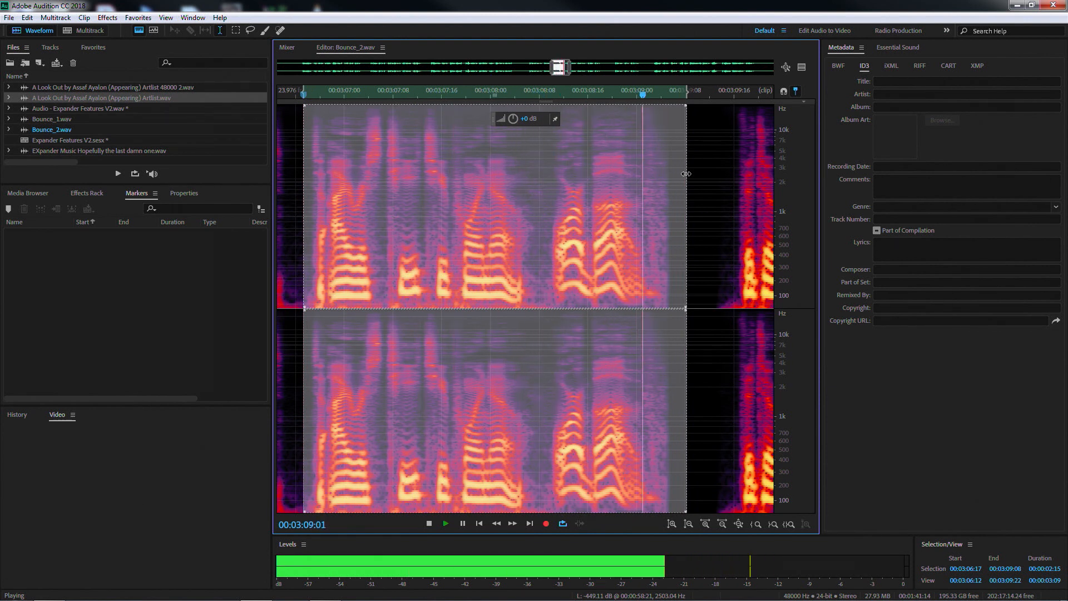
pyautogui.press('space')
# - Select the final spoken words of the phrase, from 00:03:08:08 to 00:03:09:06
pyautogui.click(544, 265)
pyautogui.press('t')
pyautogui.click(546, 277)
pyautogui.moveTo(735, 236); pyautogui.dragTo(729, 237)
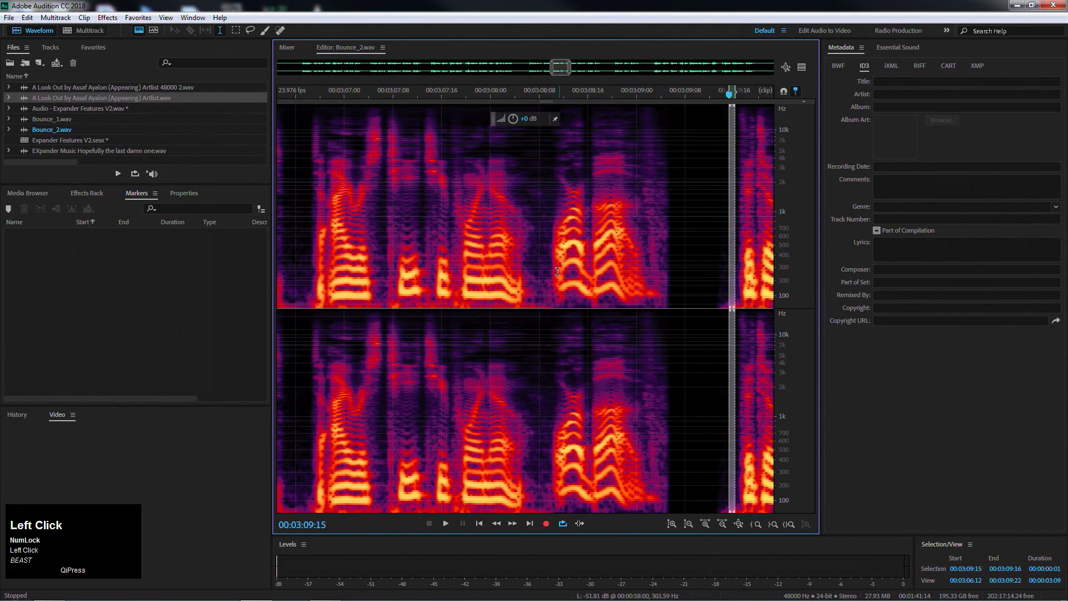
pyautogui.moveTo(543, 283); pyautogui.dragTo(677, 284)
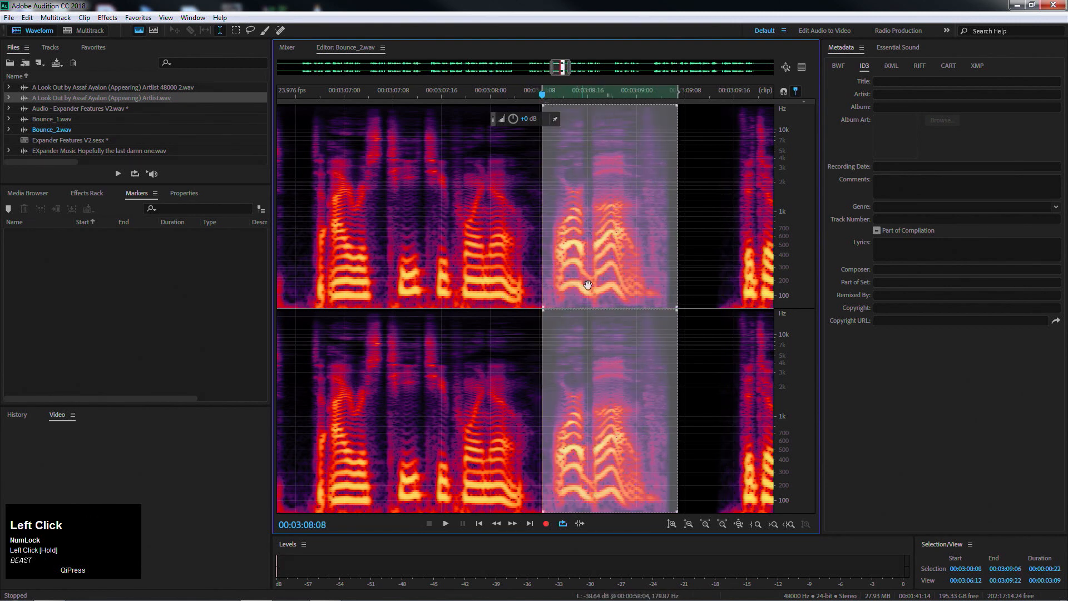
# - Open the Stretch and Pitch effect for the selected words and move its dialog clear of the spectrogram
pyautogui.click(111, 19)
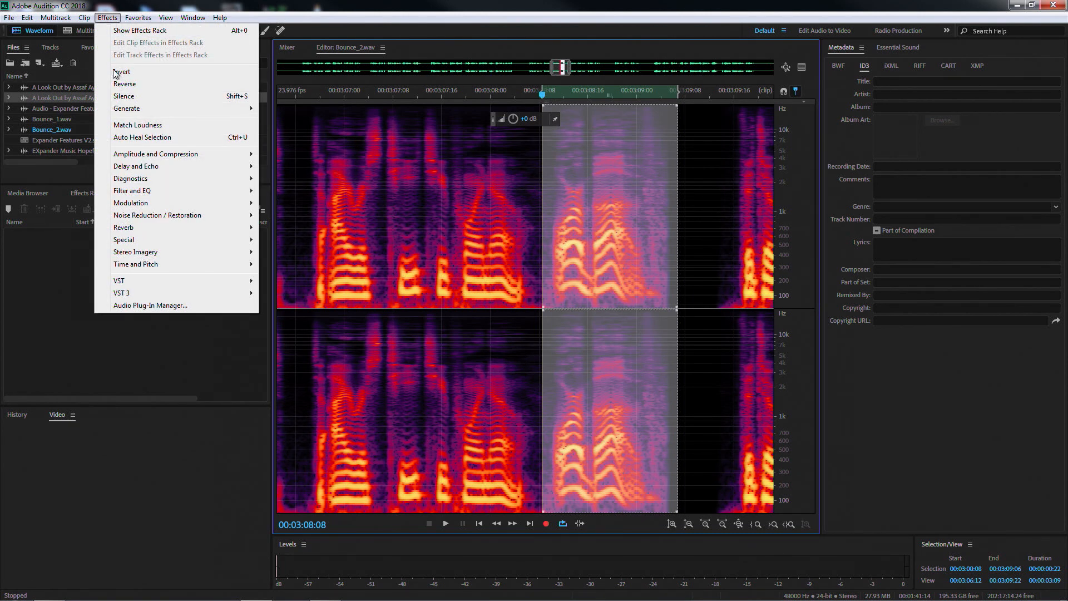
pyautogui.moveTo(158, 226)
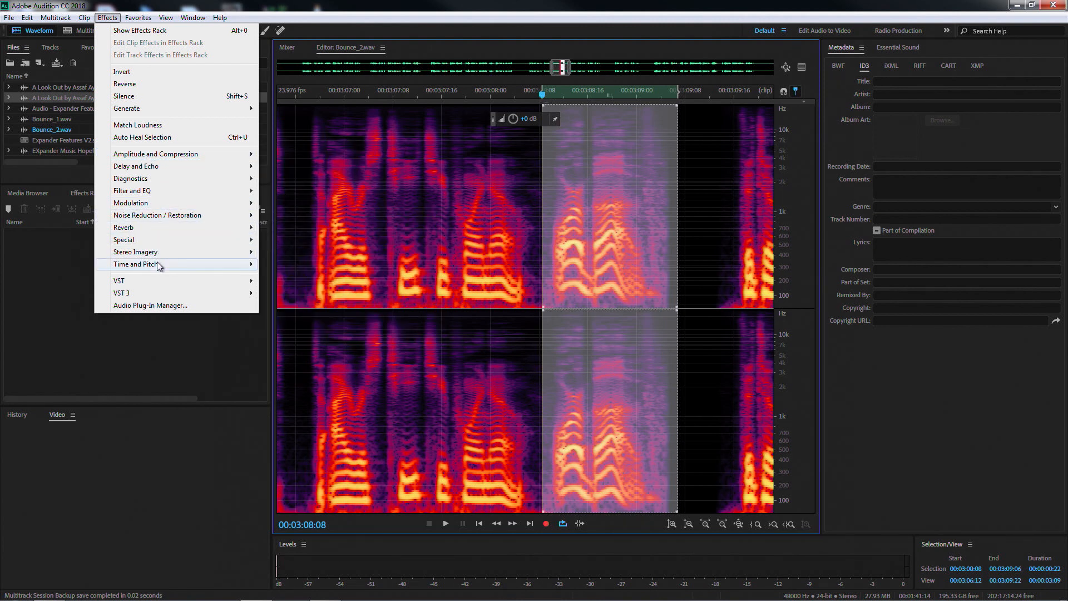
pyautogui.moveTo(157, 262)
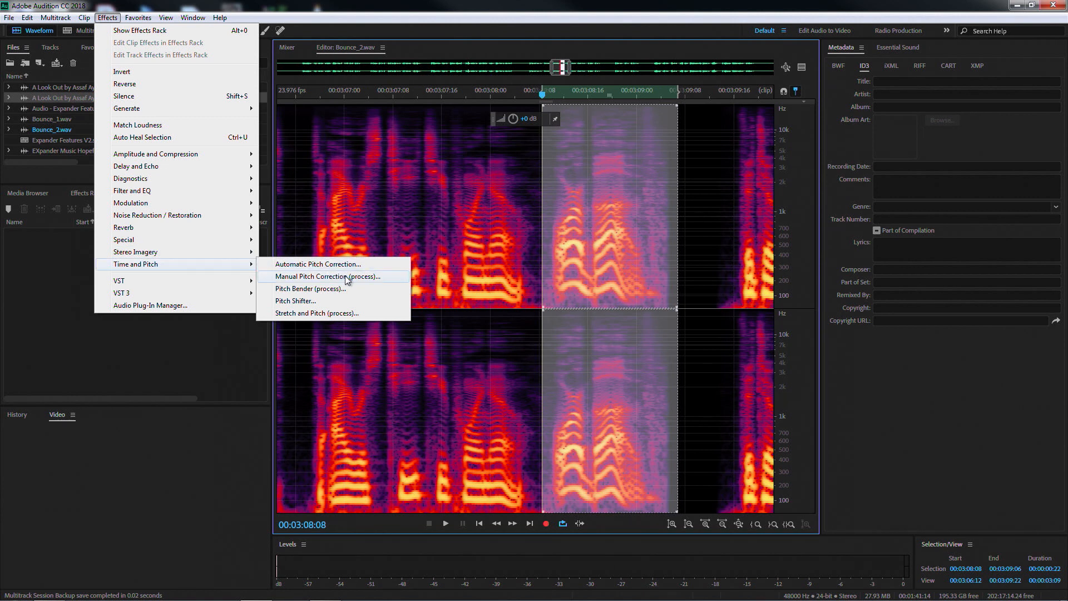
pyautogui.click(328, 277)
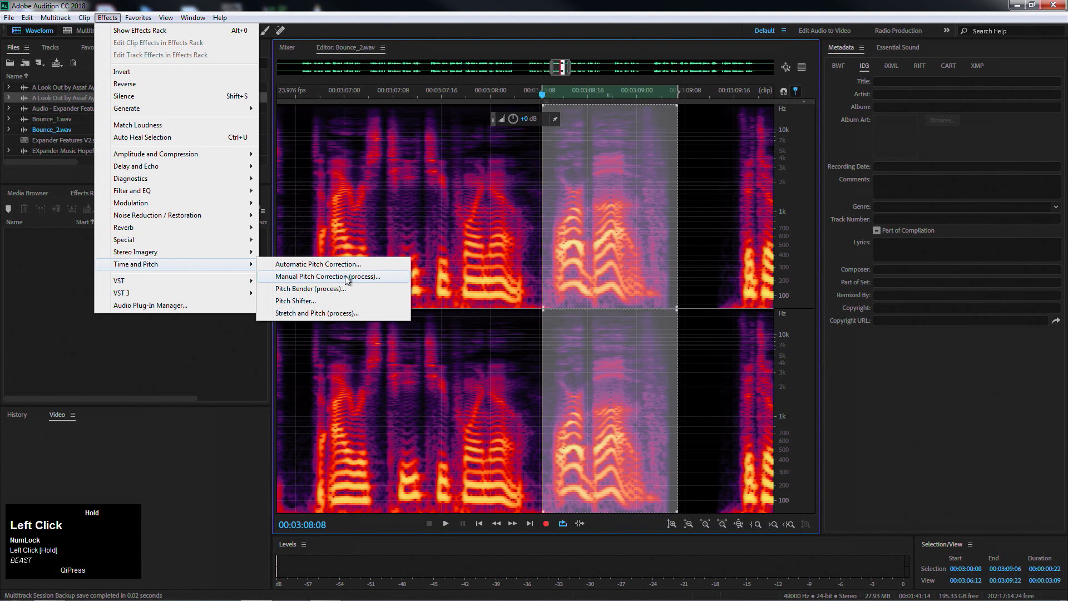
pyautogui.click(345, 311)
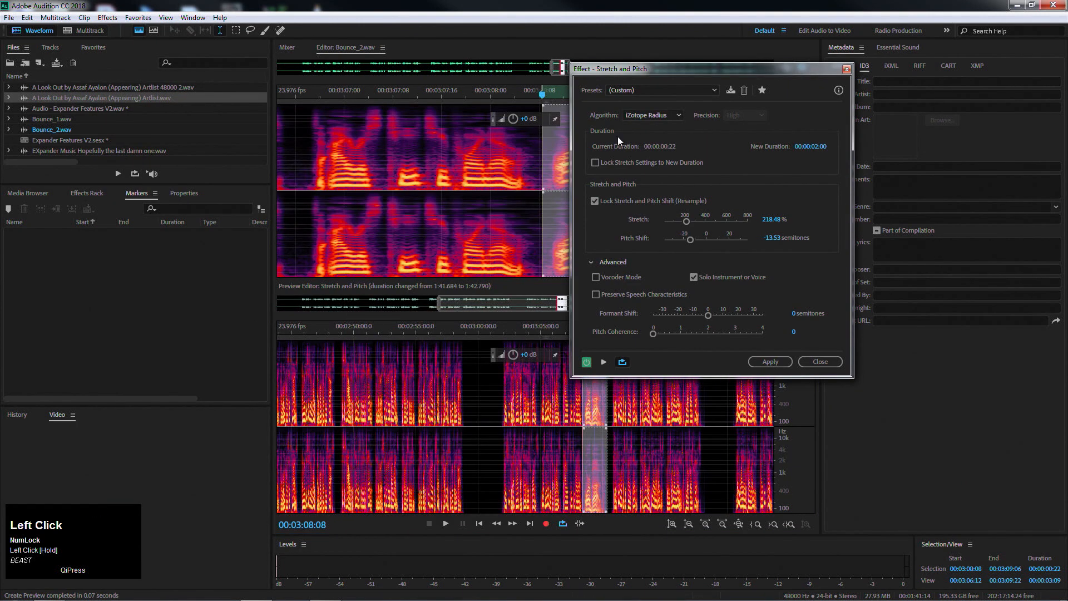
pyautogui.moveTo(664, 70); pyautogui.dragTo(1026, 83)
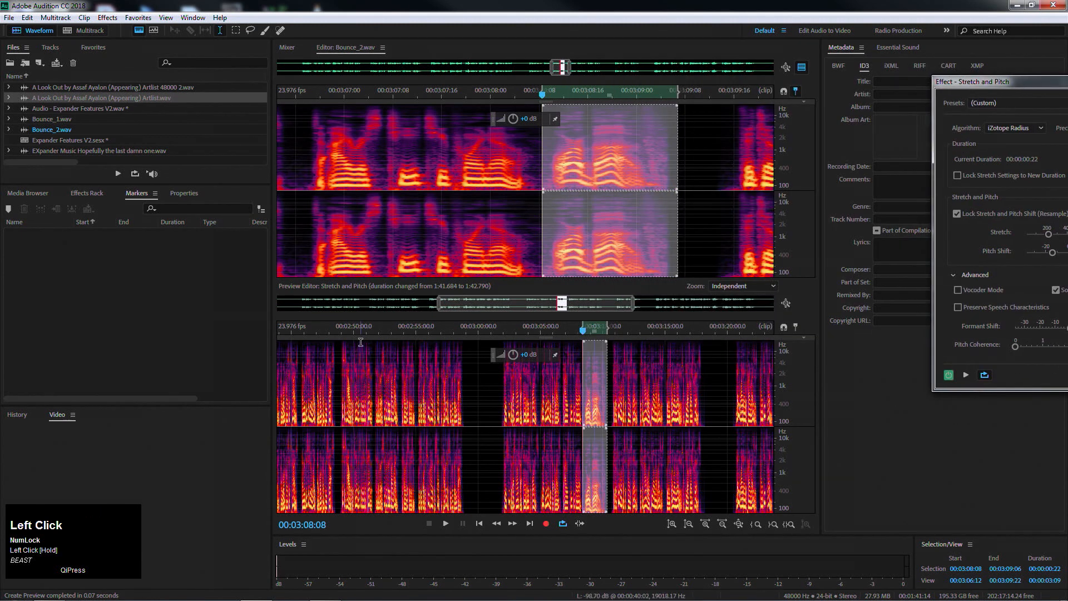
# - Examine the narration before and after the selected words in the main editor, independently of the preview, and frame the selected words
pyautogui.click(547, 337)
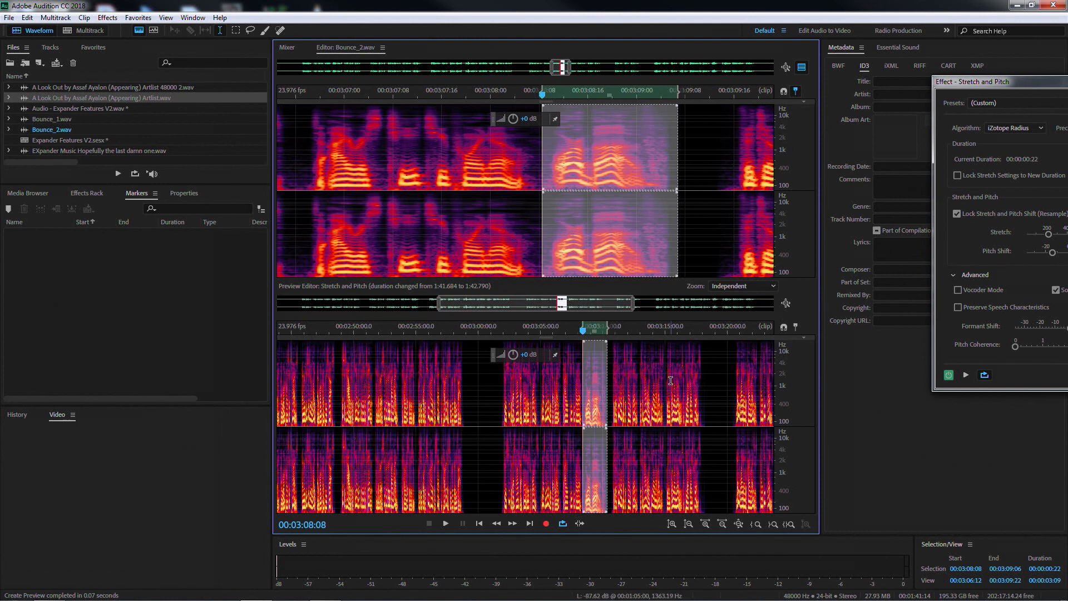
pyautogui.press('=')
pyautogui.press('=')
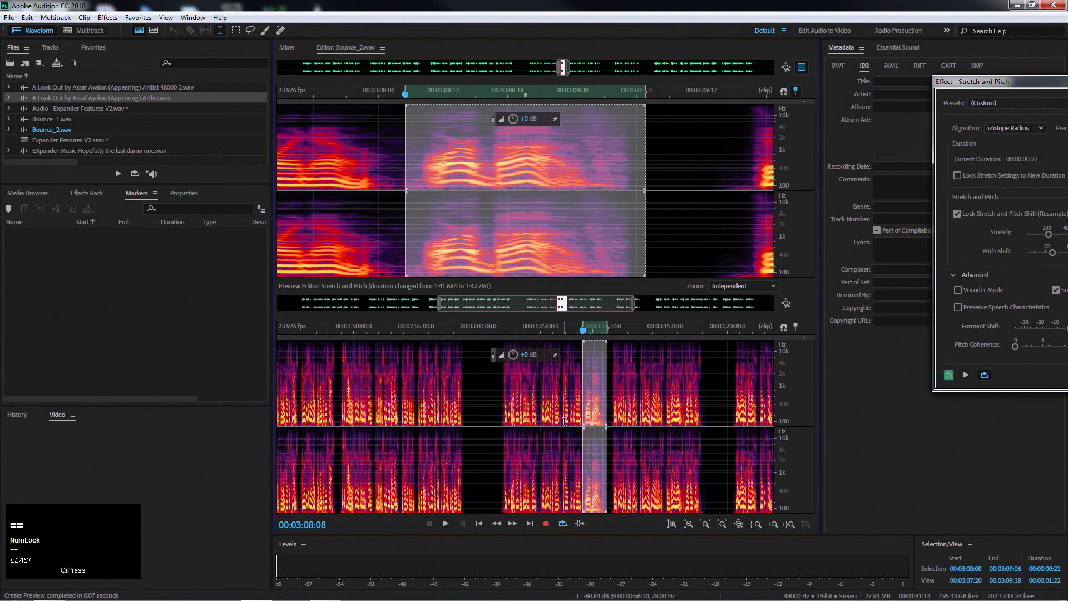
pyautogui.moveTo(542, 336); pyautogui.dragTo(545, 313)
pyautogui.click(546, 329)
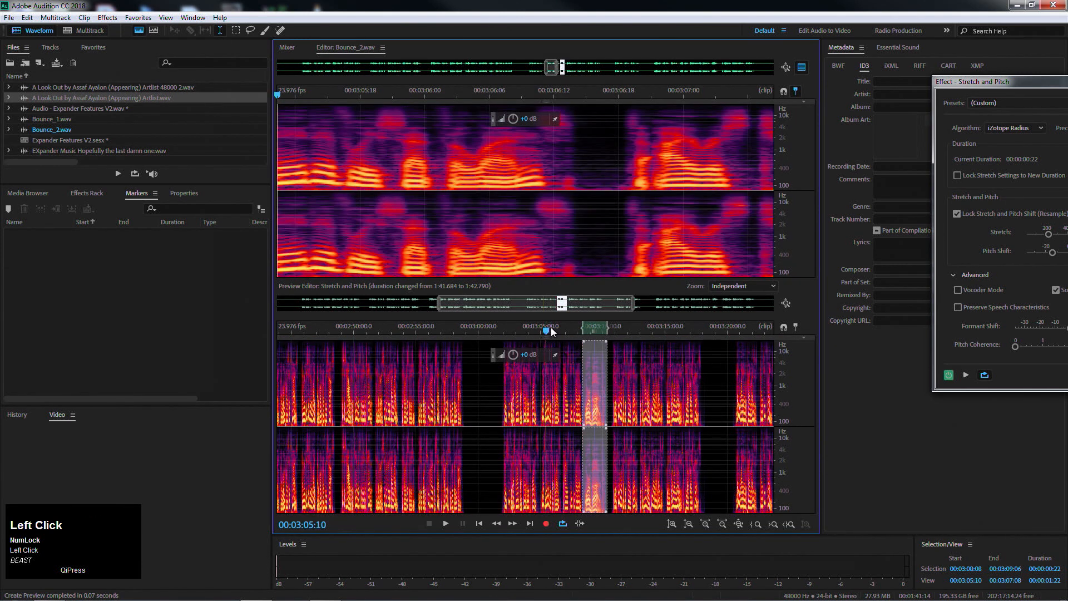
pyautogui.press('=')
pyautogui.press('=')
pyautogui.press('=')
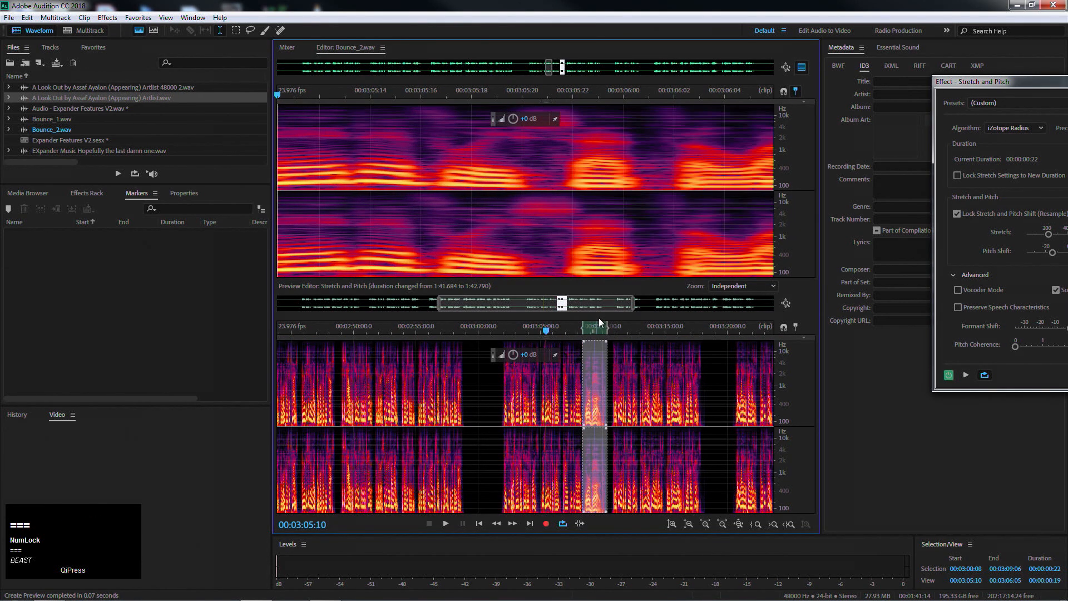
pyautogui.click(617, 329)
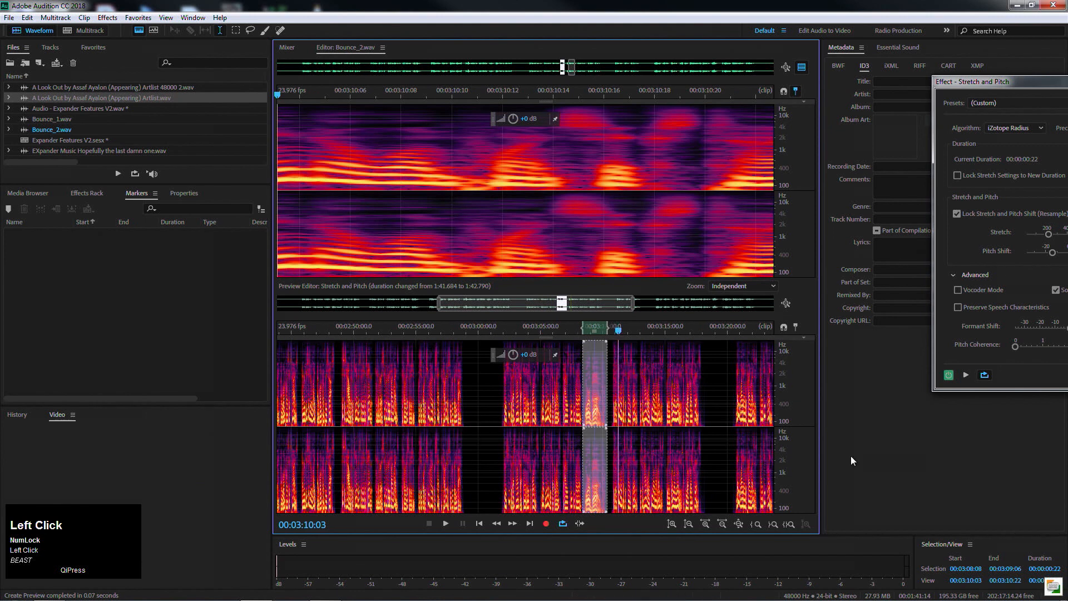
pyautogui.click(706, 524)
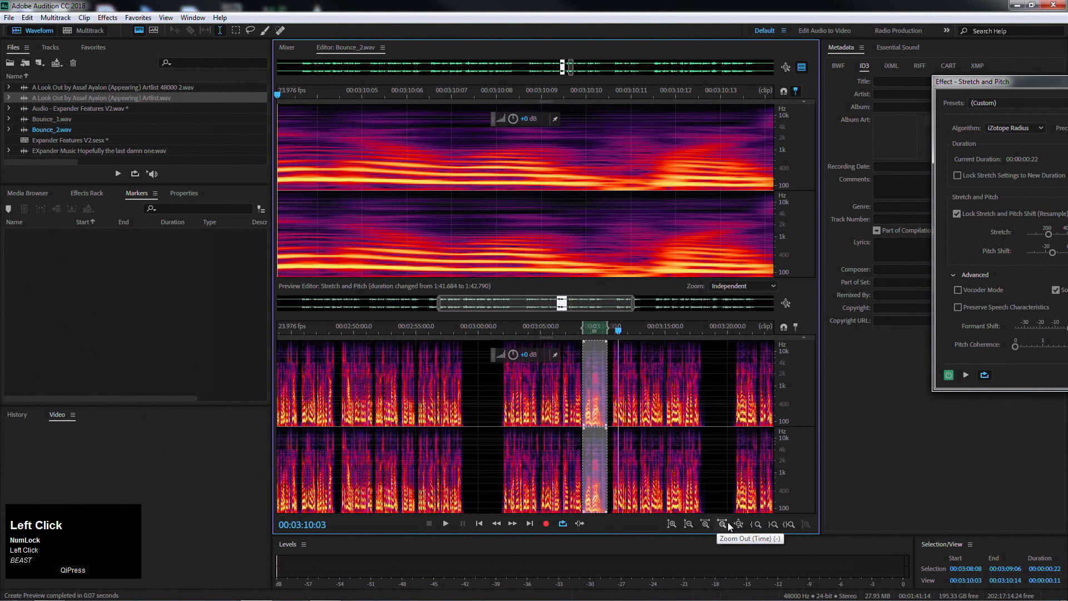
pyautogui.click(722, 525)
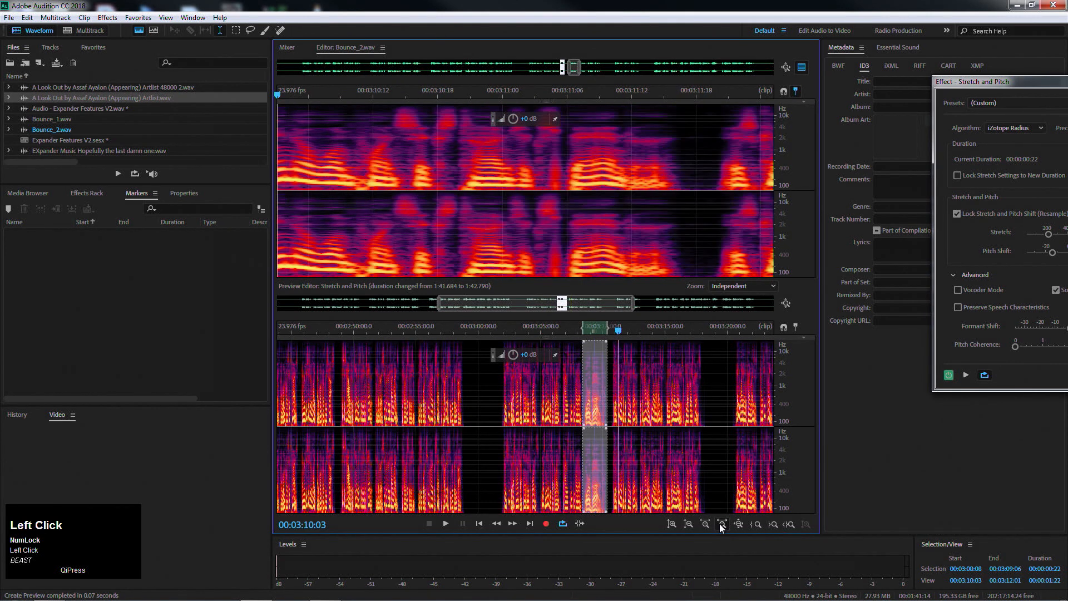
pyautogui.moveTo(574, 68); pyautogui.dragTo(555, 261)
pyautogui.moveTo(557, 63); pyautogui.dragTo(557, 66)
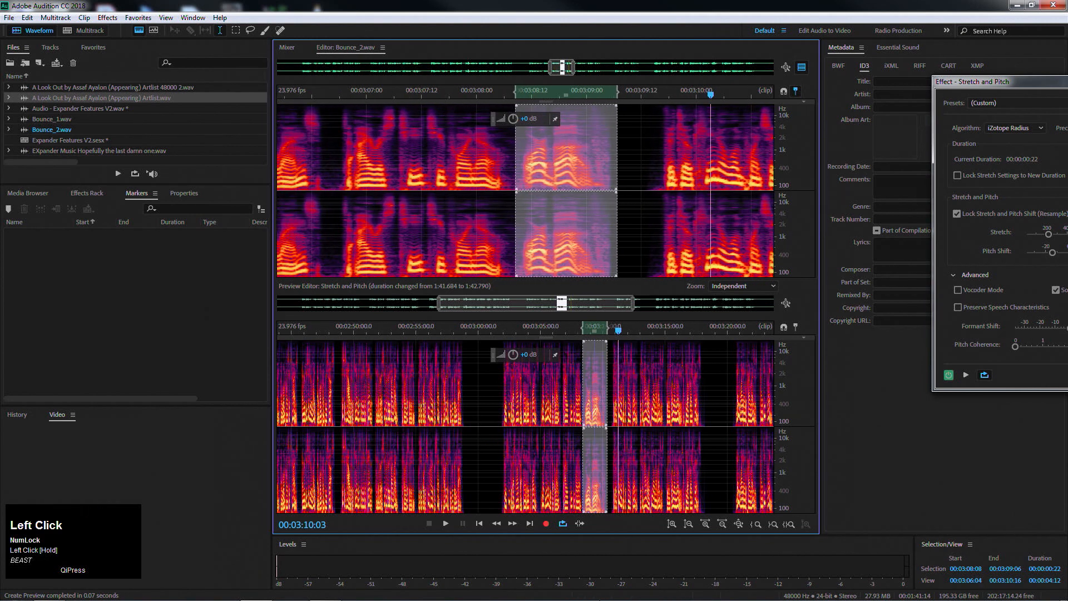
# - Move the Stretch and Pitch dialog fully into view and reset it to the Default preset
pyautogui.moveTo(1029, 81); pyautogui.dragTo(267, 102)
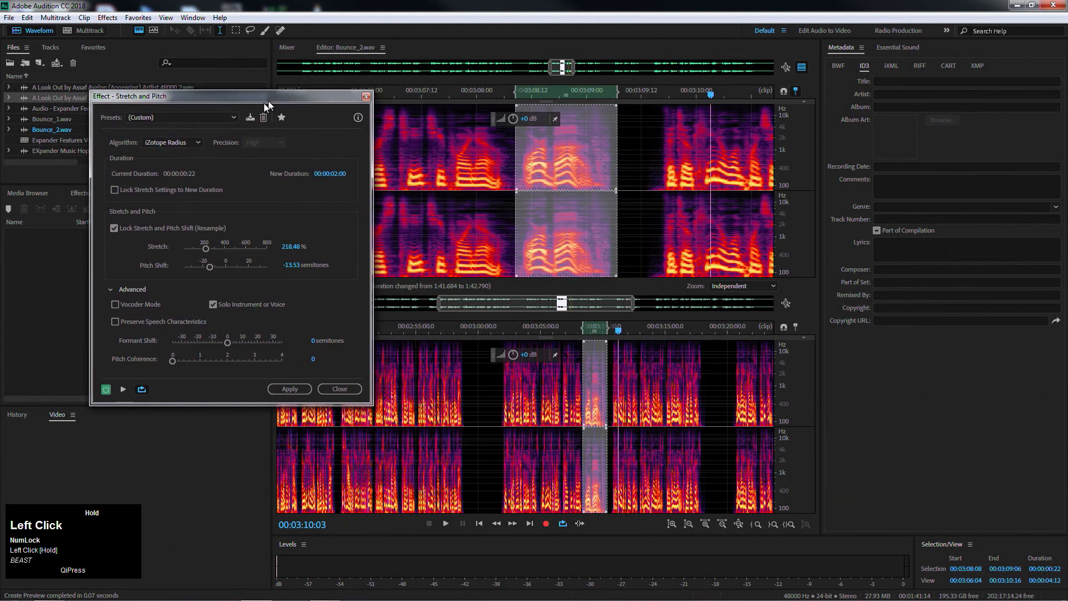
pyautogui.click(233, 118)
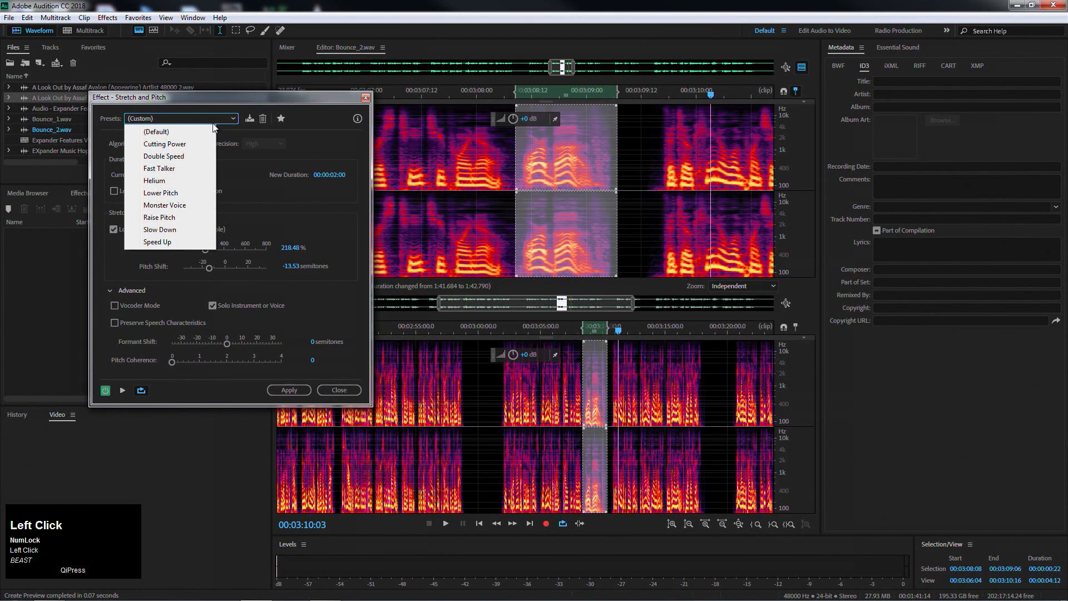
pyautogui.click(182, 129)
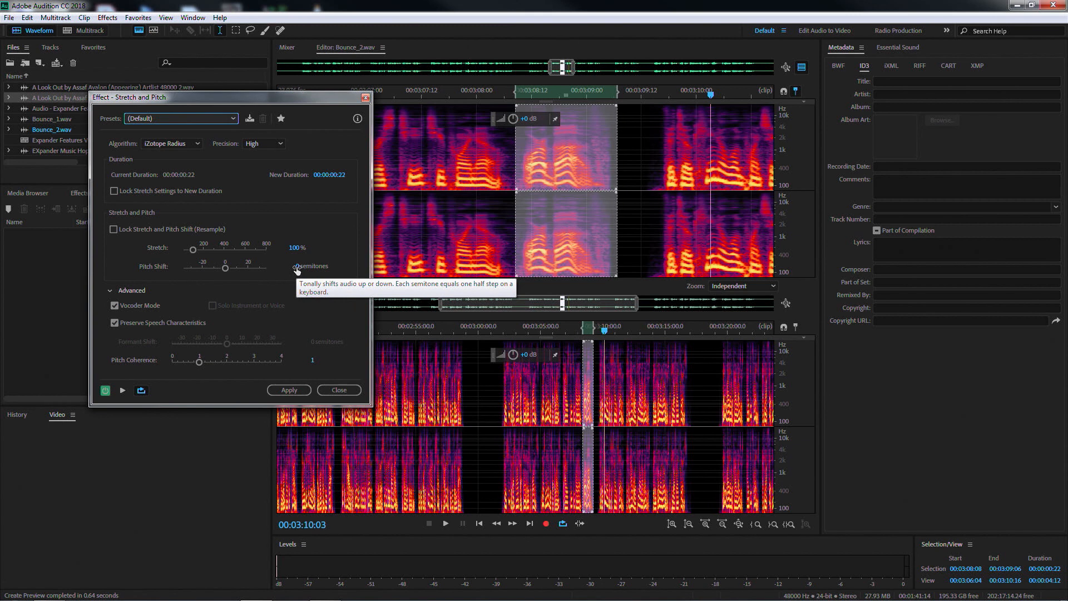
# - Try pitch shifts of -3 and 4 semitones on the selected words and end with -4 semitones
pyautogui.moveTo(296, 269); pyautogui.dragTo(295, 267)
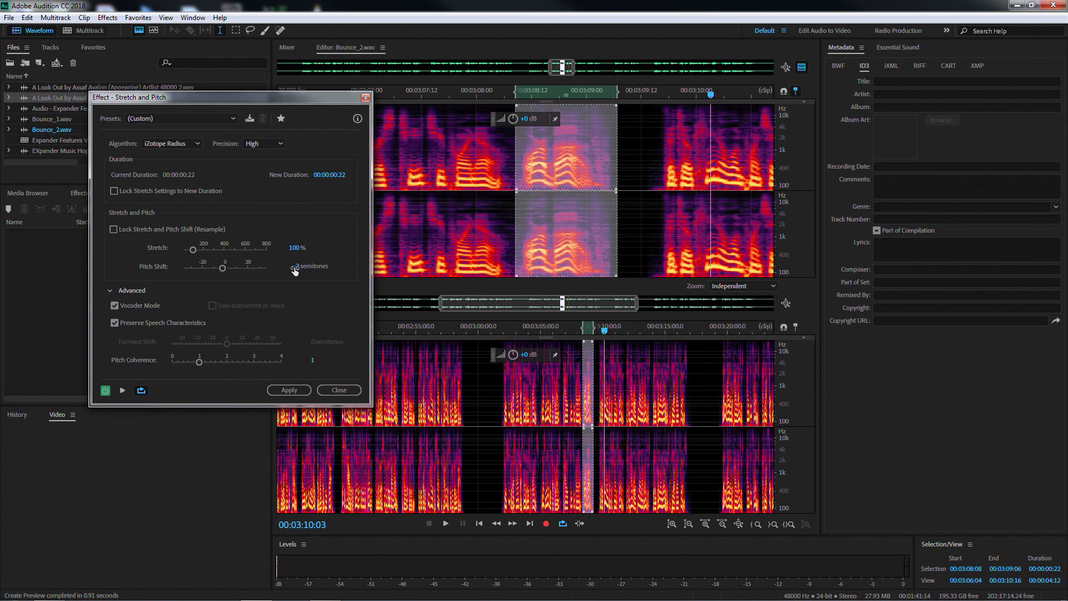
pyautogui.moveTo(294, 269); pyautogui.dragTo(294, 267)
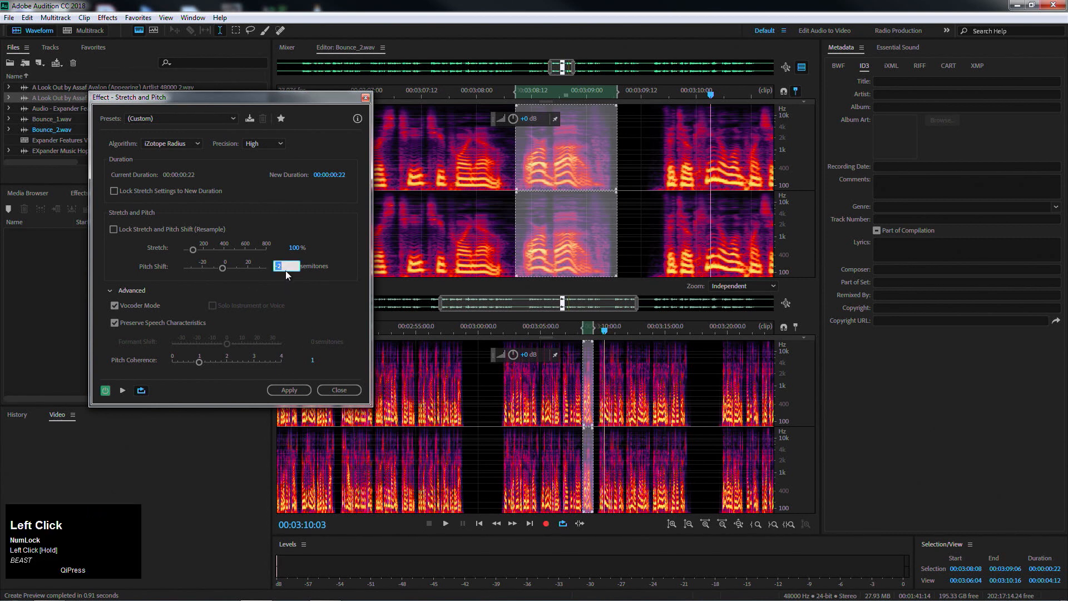
pyautogui.write('-3')
pyautogui.press('Return')
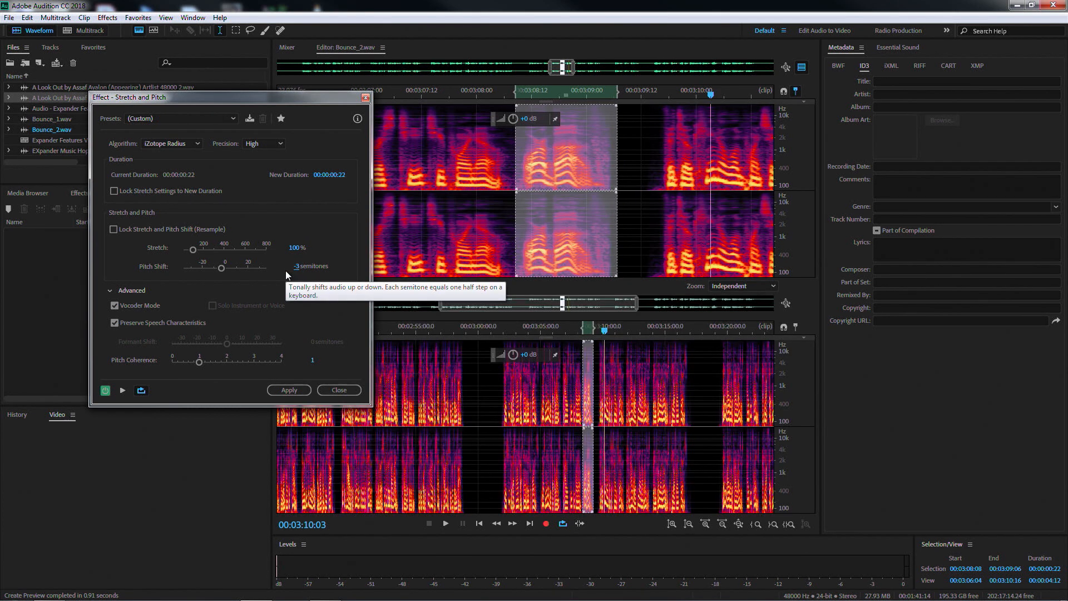
pyautogui.click(297, 265)
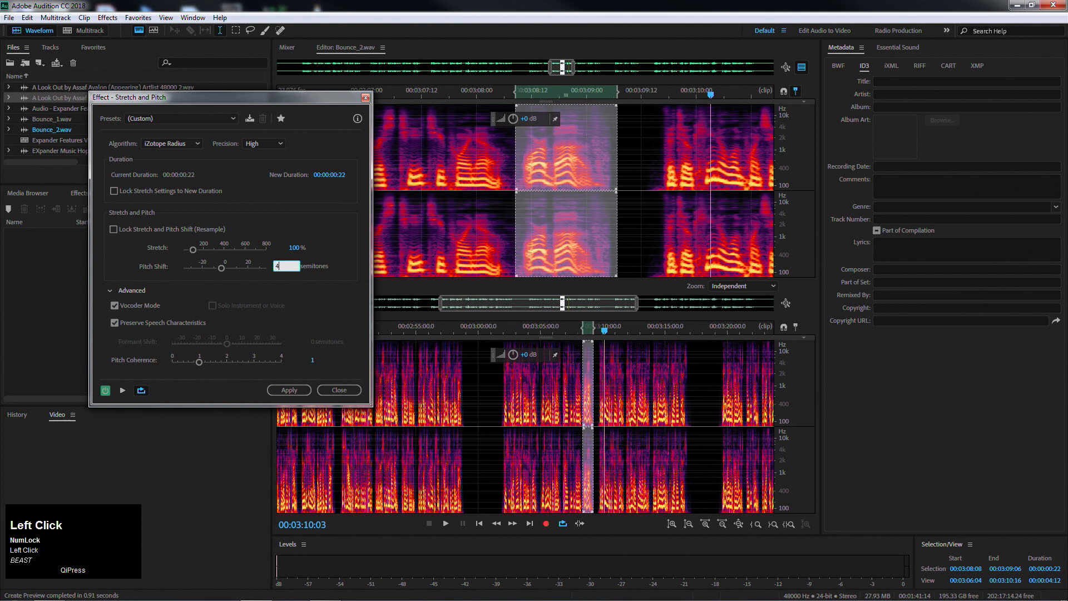
pyautogui.click(343, 300)
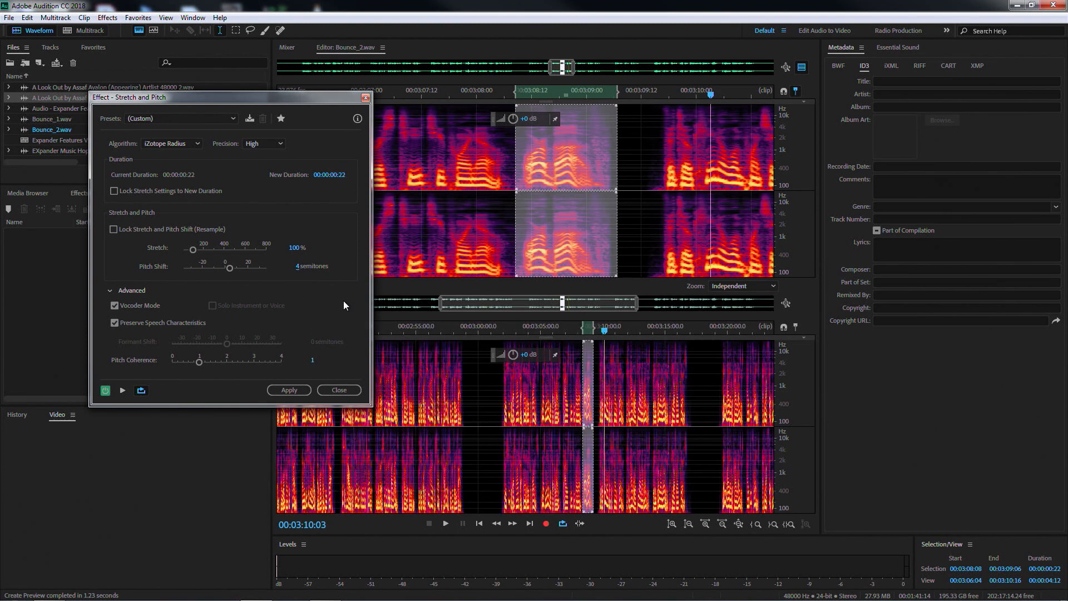
pyautogui.click(297, 266)
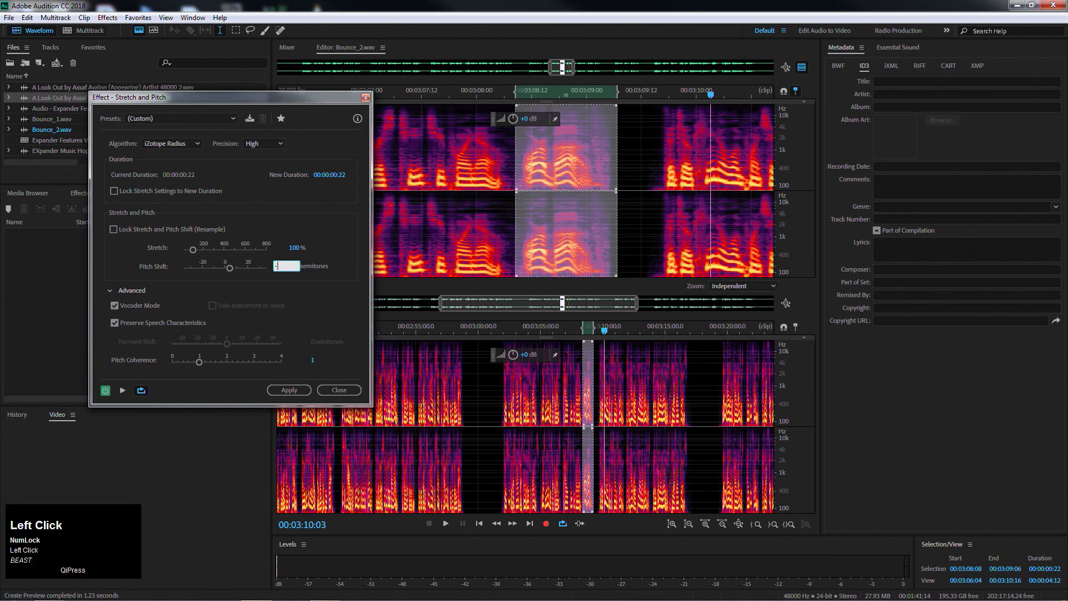
pyautogui.write('-4')
pyautogui.click(322, 322)
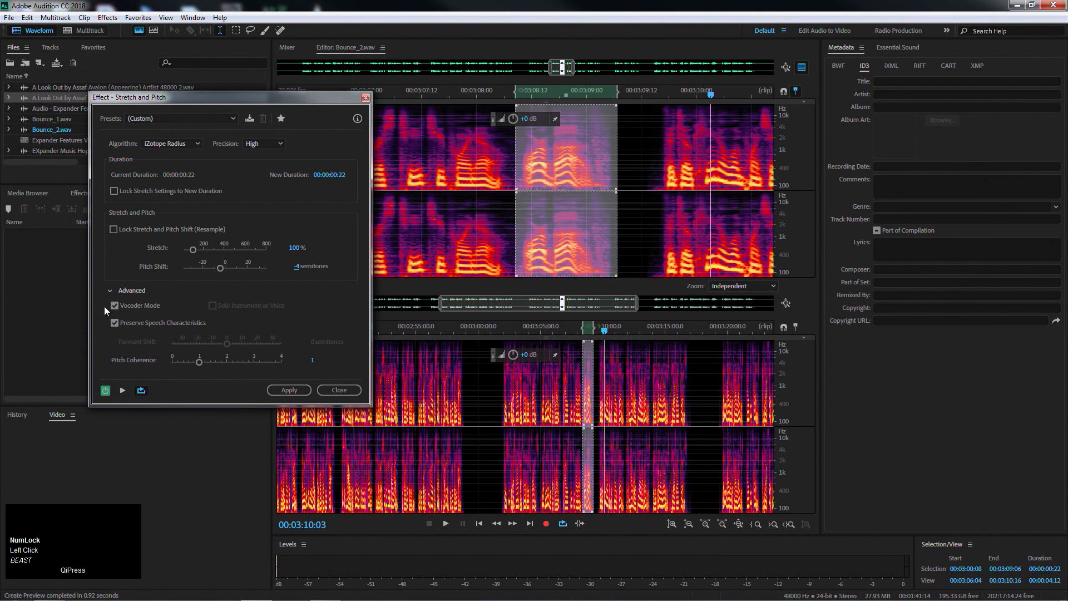
# - Disable Vocoder Mode and Preserve Speech Characteristics, enable Solo Instrument or Voice, and preview the shifted words
pyautogui.click(115, 306)
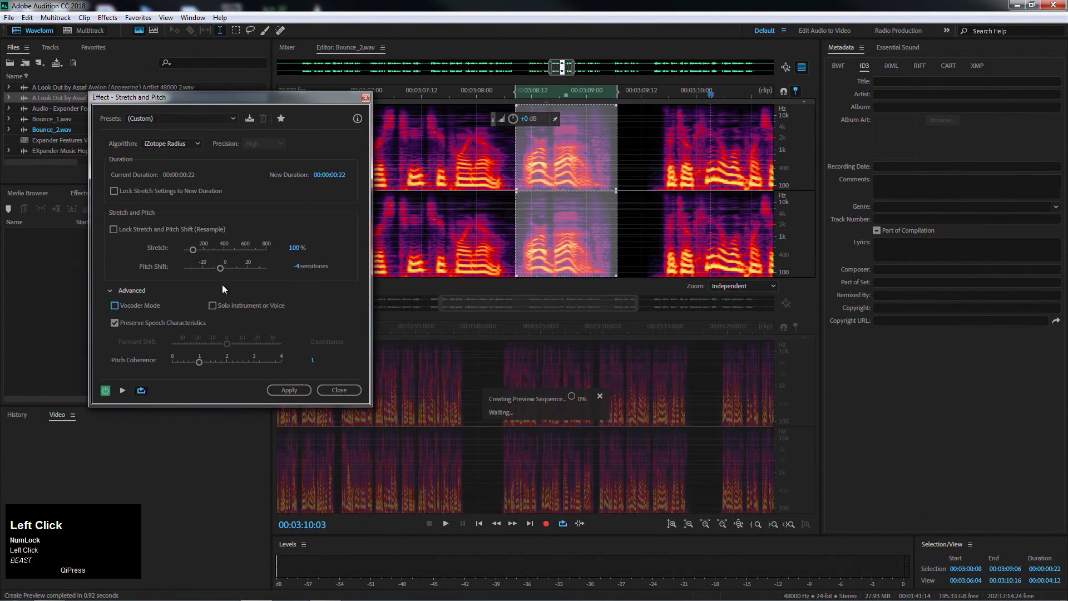
pyautogui.click(213, 306)
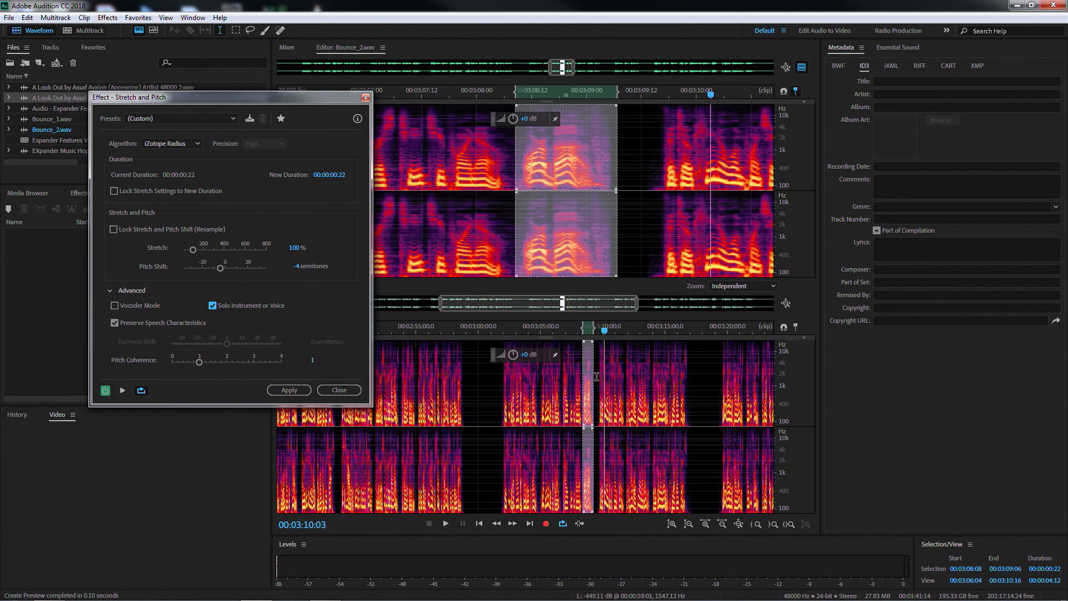
pyautogui.click(121, 390)
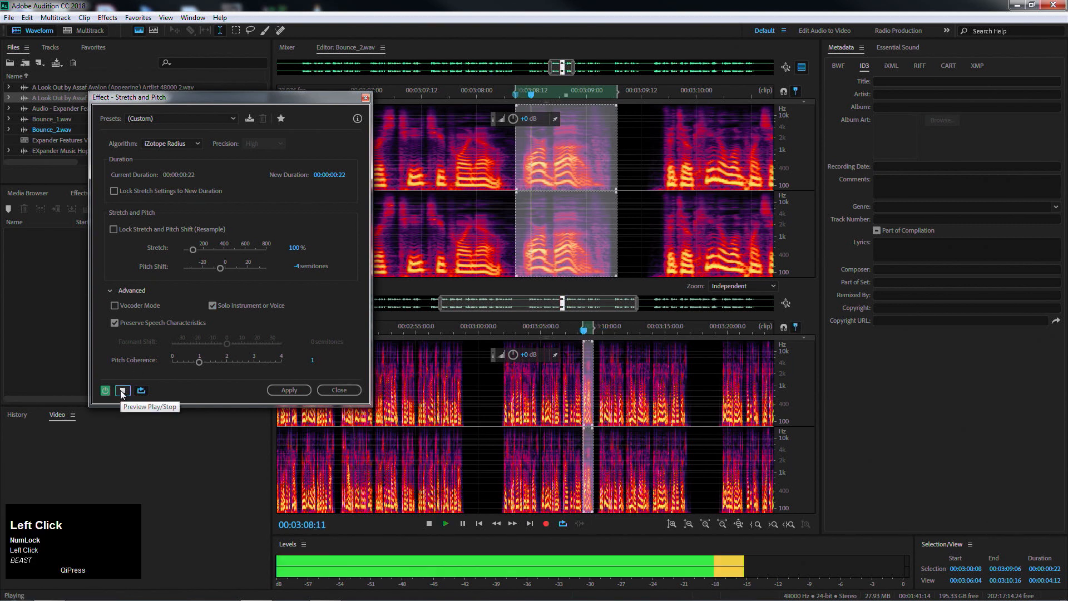
pyautogui.click(115, 322)
pyautogui.click(122, 390)
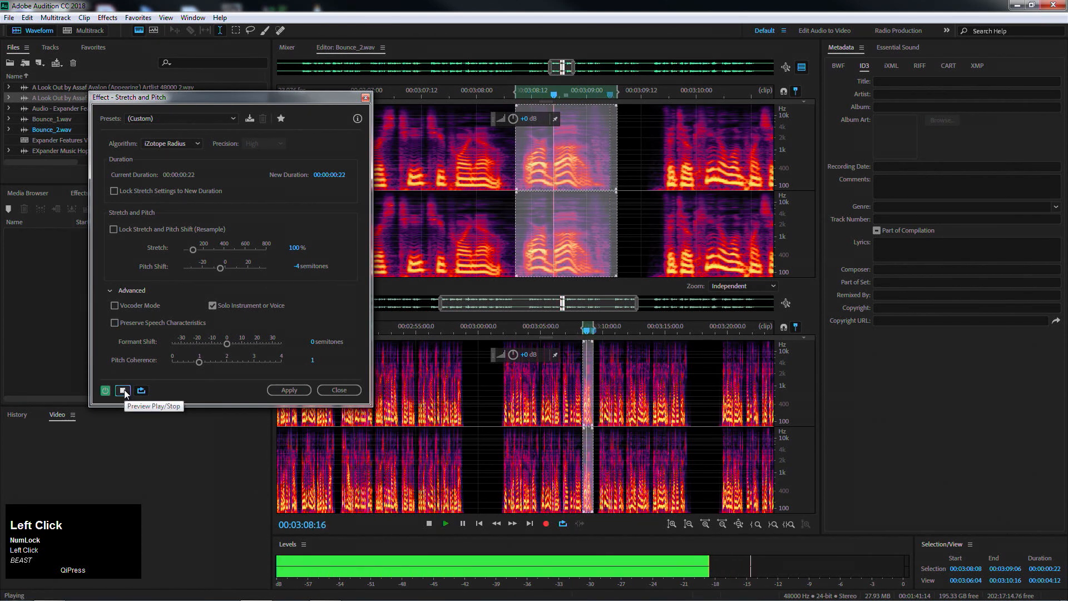
# - Set the pitch shift to -2 semitones, preview it, and apply the effect to the selected words
pyautogui.click(295, 266)
pyautogui.write('-2')
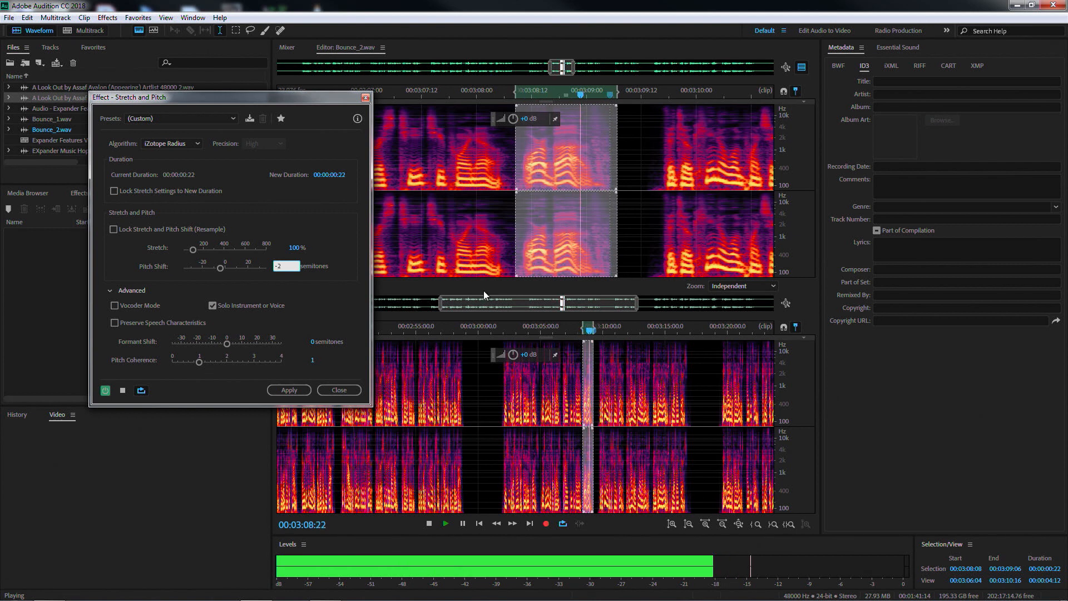
pyautogui.press('Return')
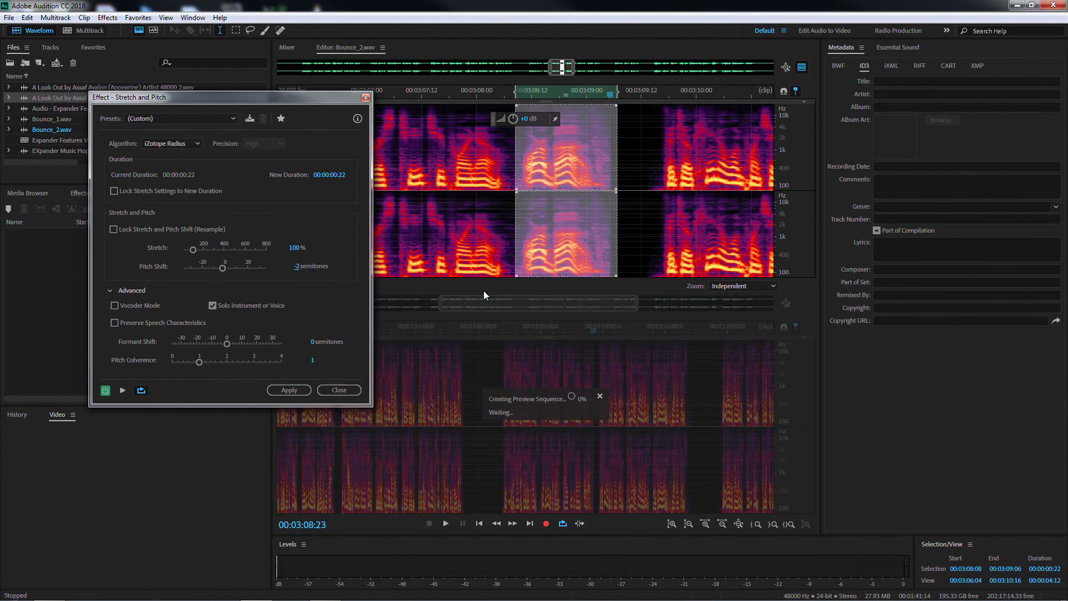
pyautogui.click(122, 391)
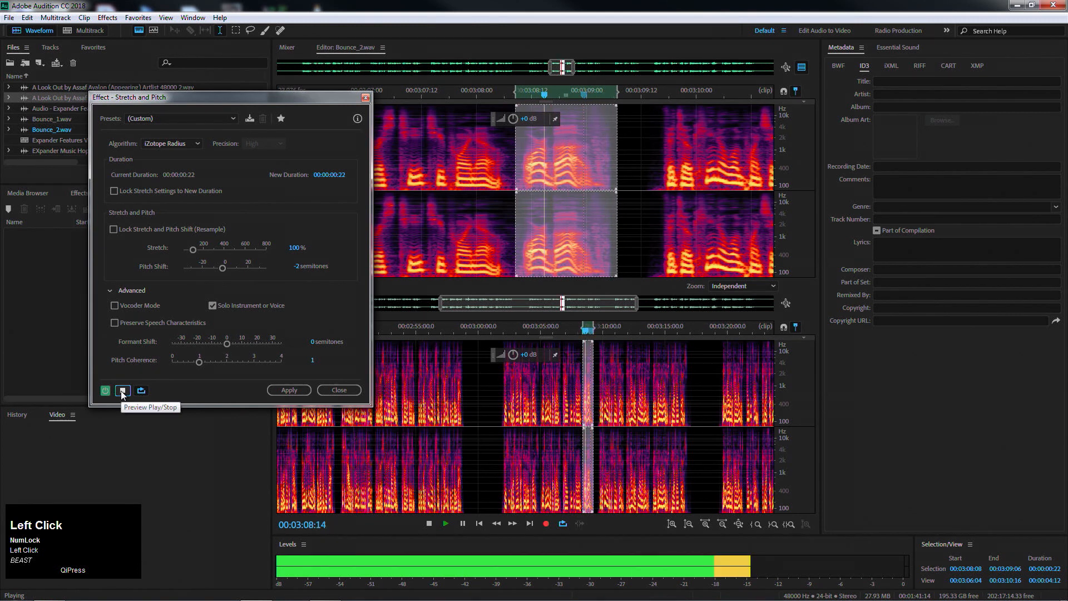
pyautogui.press('space')
pyautogui.click(282, 389)
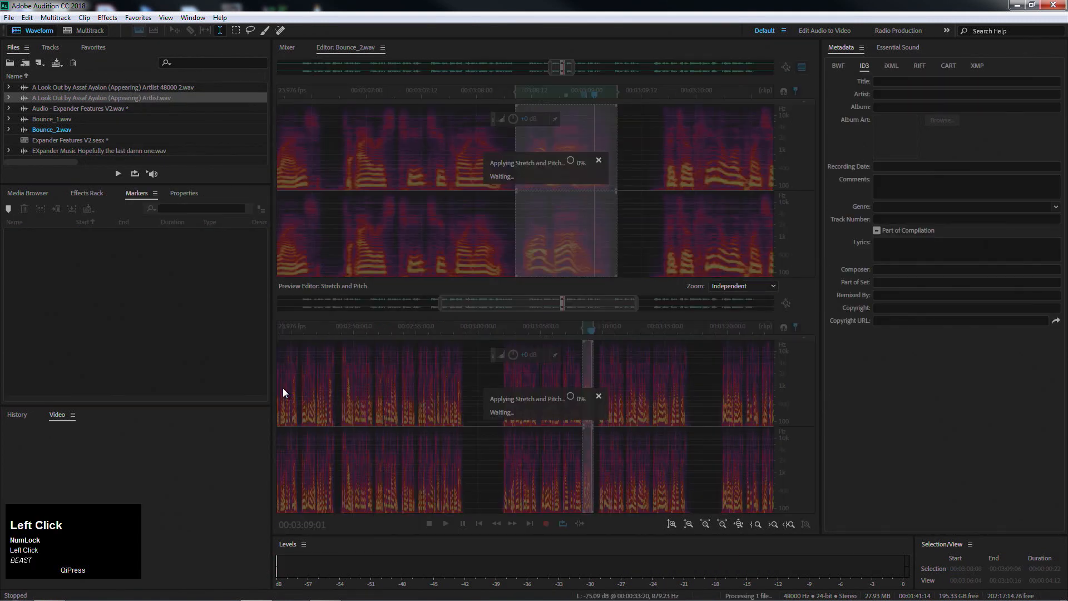
# - Play the whole phrase from 00:03:06:17 to 00:03:09:06, and undo the applied Stretch and Pitch effect
pyautogui.moveTo(517, 150); pyautogui.dragTo(360, 121)
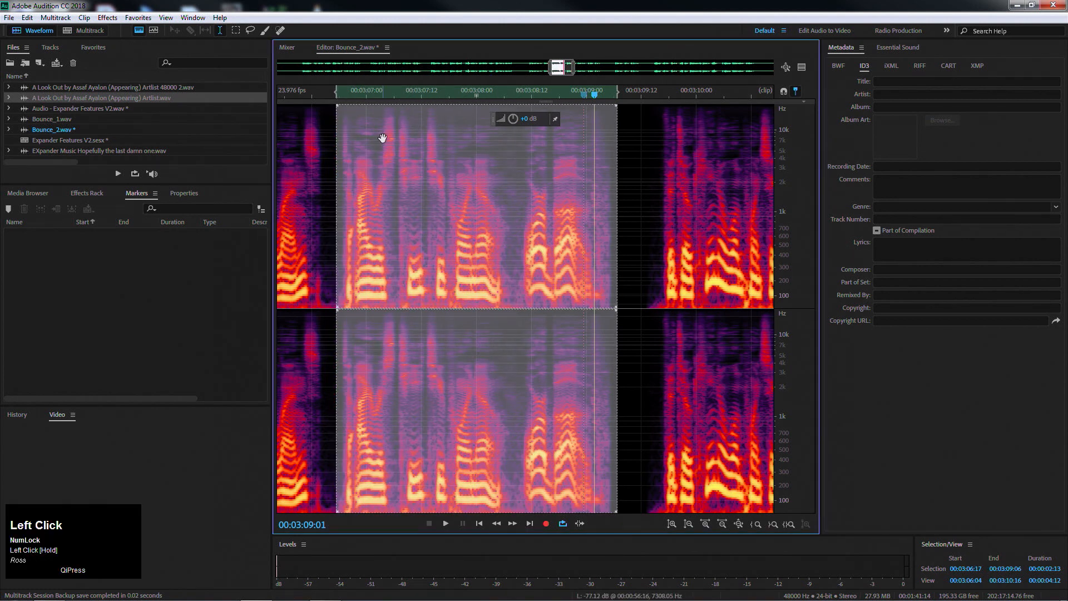
pyautogui.press('space')
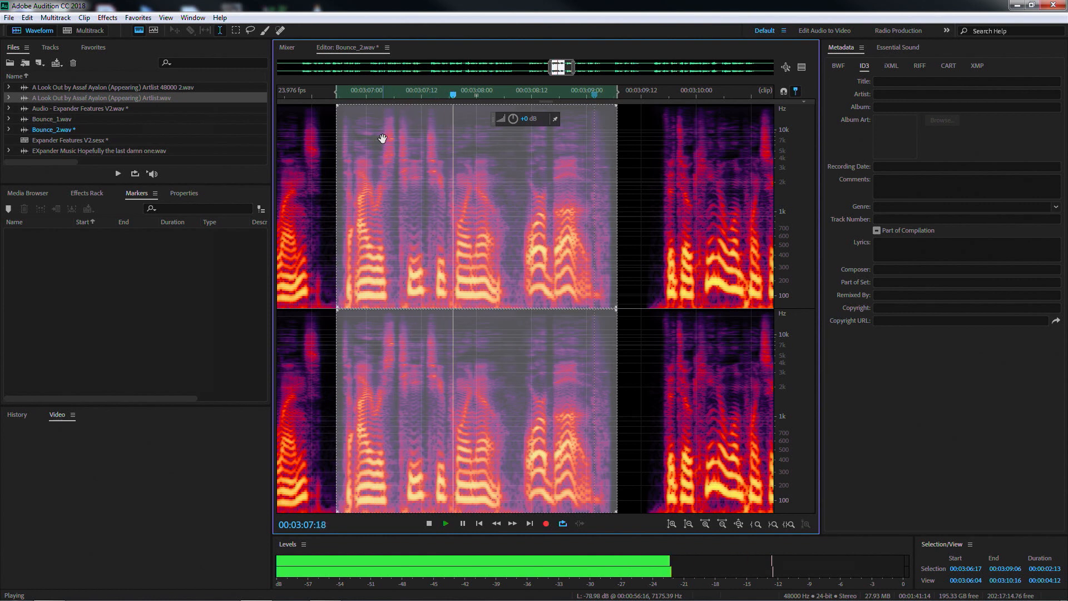
pyautogui.press('space')
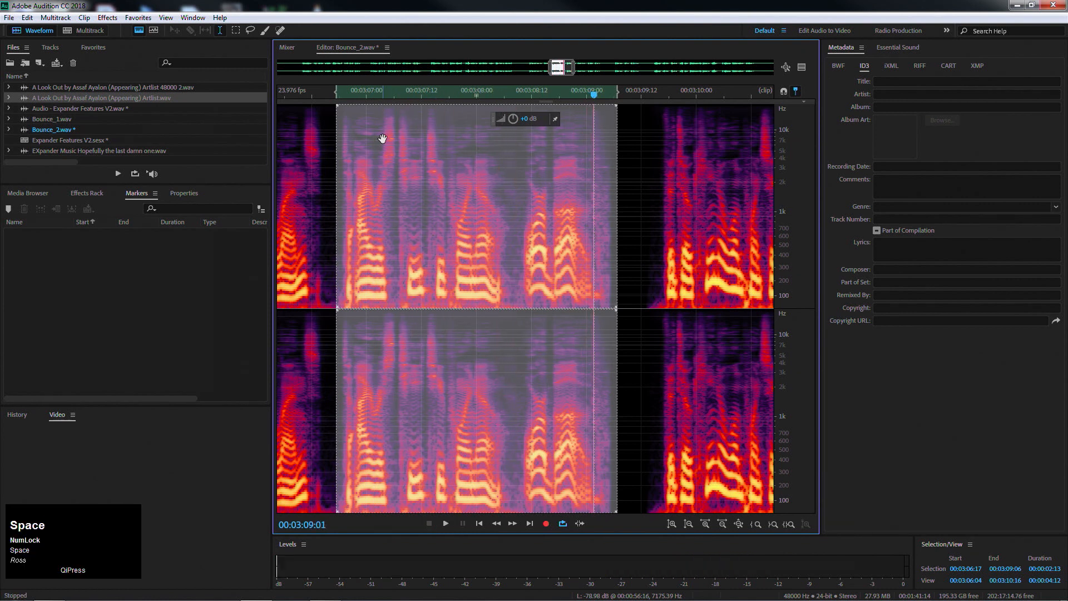
pyautogui.hotkey('ctrl', 'z')
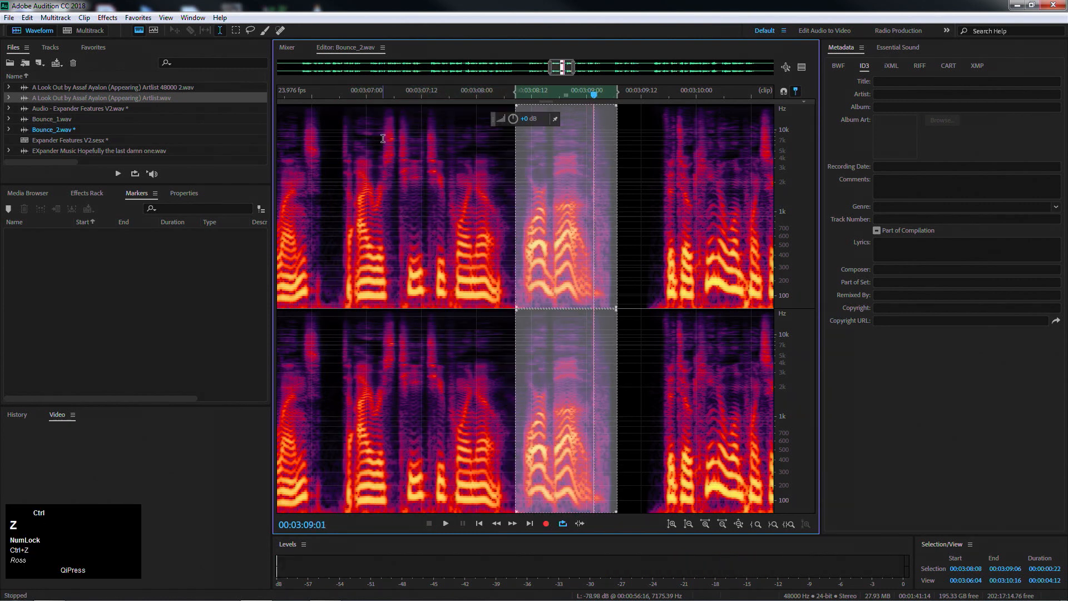
# - Reselect the final words of the phrase from 00:03:08:07 to 00:03:09:08
pyautogui.click(450, 220)
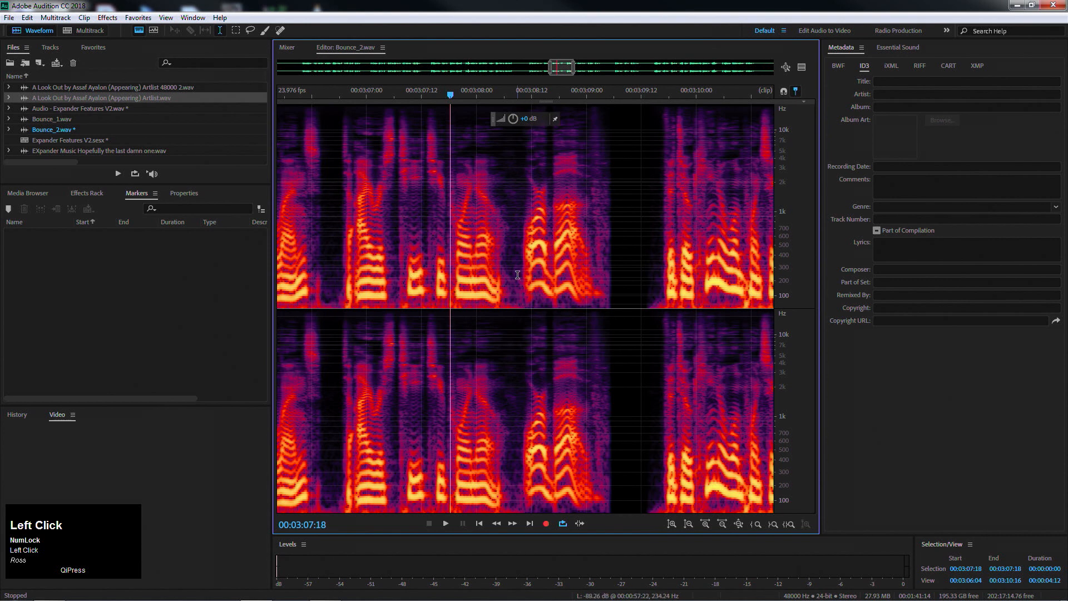
pyautogui.moveTo(513, 278); pyautogui.dragTo(624, 284)
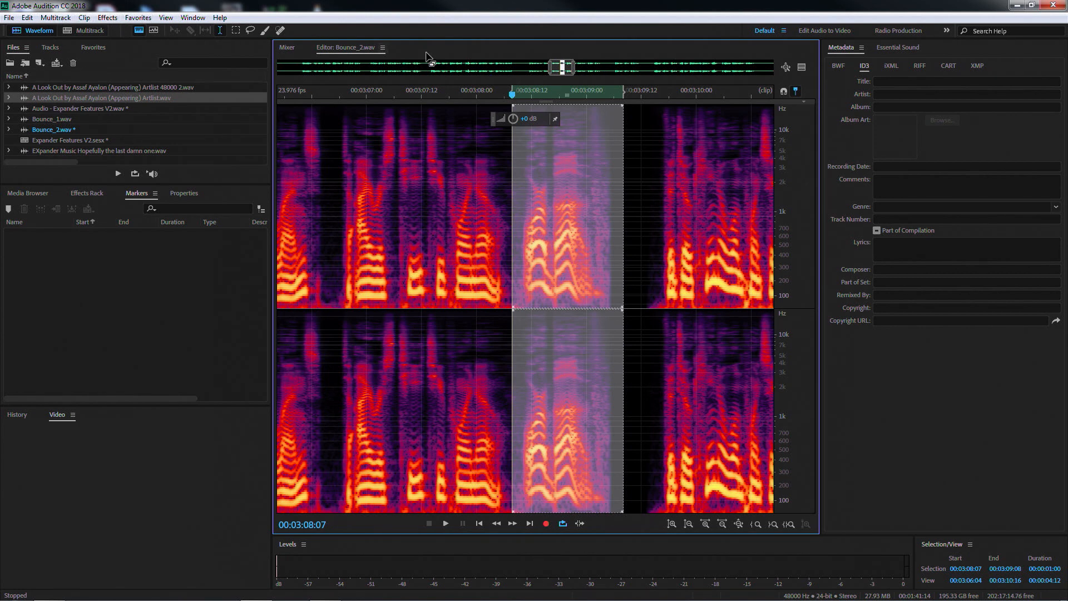
pyautogui.click(530, 257)
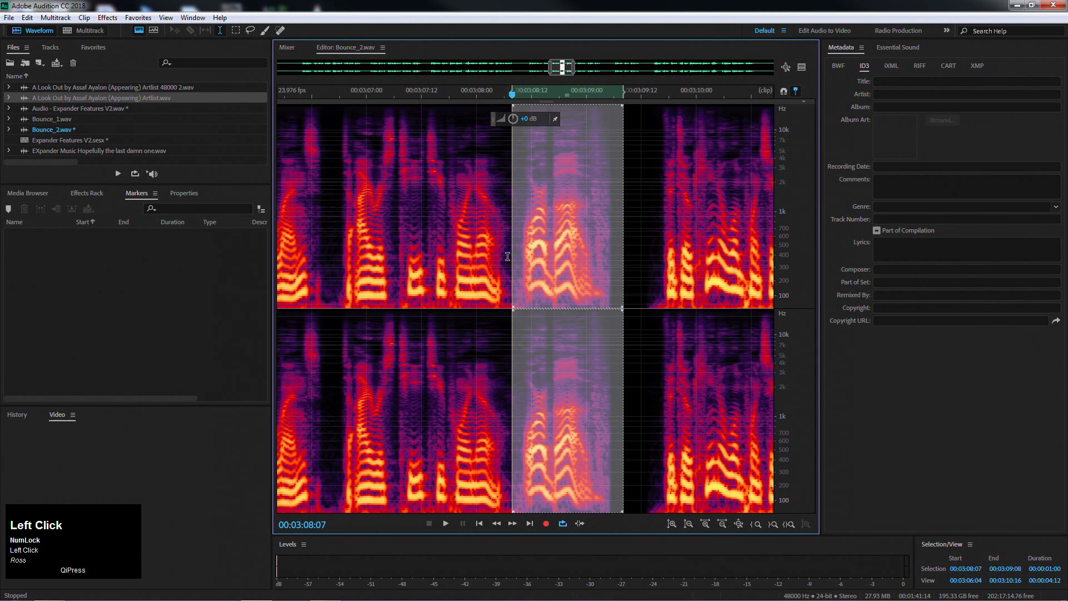
# - Clear the selection and open the Bounce_2.wav clip in iZotope RX 7 Audio Editor
pyautogui.click(507, 256)
pyautogui.click(107, 19)
pyautogui.click(148, 27)
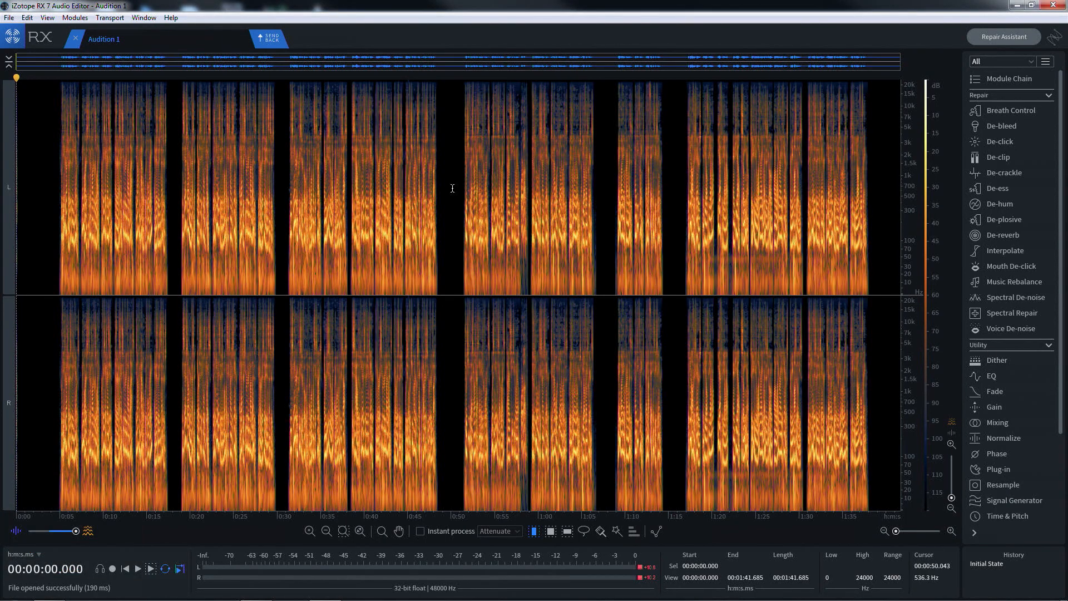
# - Locate the same phrase by playing it, and select its final words from about 00:00:57.442 to 00:00:59.311
pyautogui.click(517, 248)
pyautogui.press('space')
pyautogui.hotkey('alt', 'space')
pyautogui.click(516, 243)
pyautogui.moveTo(516, 243); pyautogui.dragTo(532, 239)
pyautogui.press('=')
pyautogui.press('=')
pyautogui.press('=')
pyautogui.press('=')
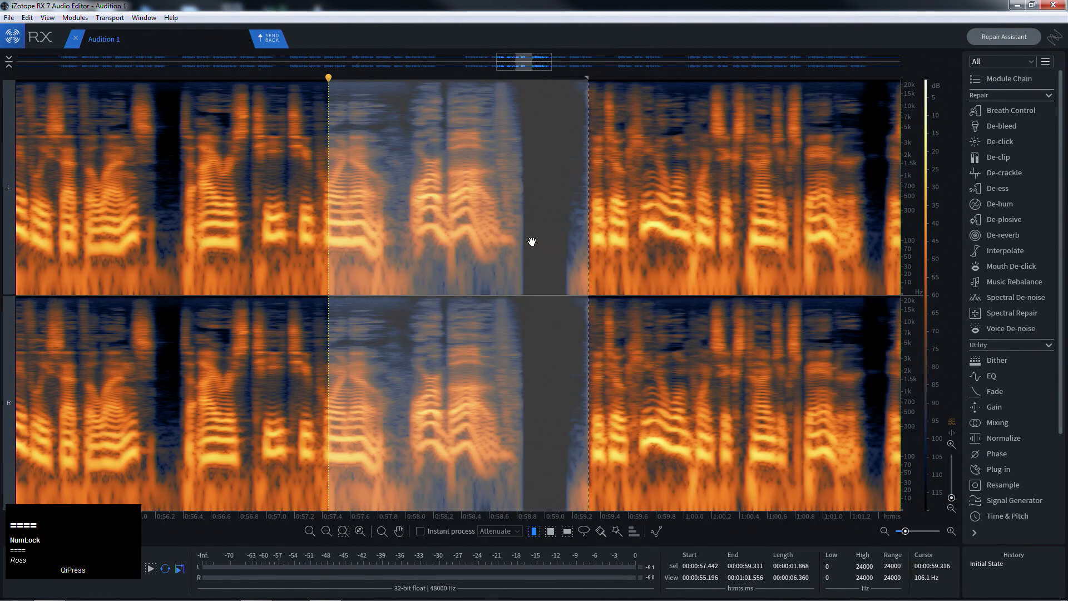
# - Play the phrase and reselect only its final words from 00:00:57.962 to 00:00:59.000
pyautogui.press('-')
pyautogui.click(288, 248)
pyautogui.press('space')
pyautogui.moveTo(429, 242); pyautogui.dragTo(501, 242)
# - Render Time & Pitch on the selected words with Shift formants enabled and a pitch shift of -2 semitones
pyautogui.click(1006, 515)
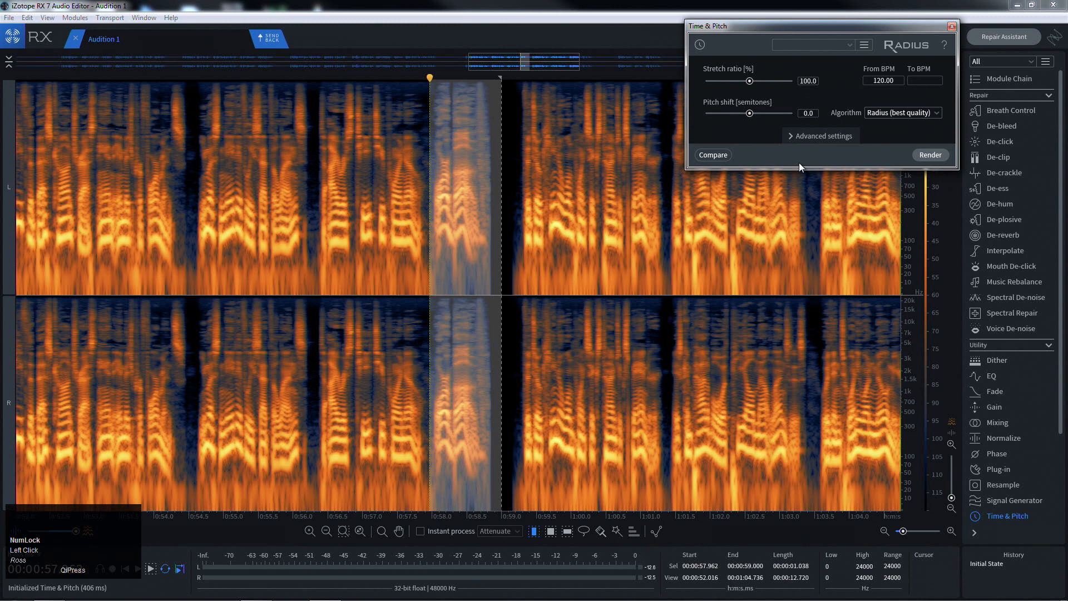
pyautogui.click(851, 46)
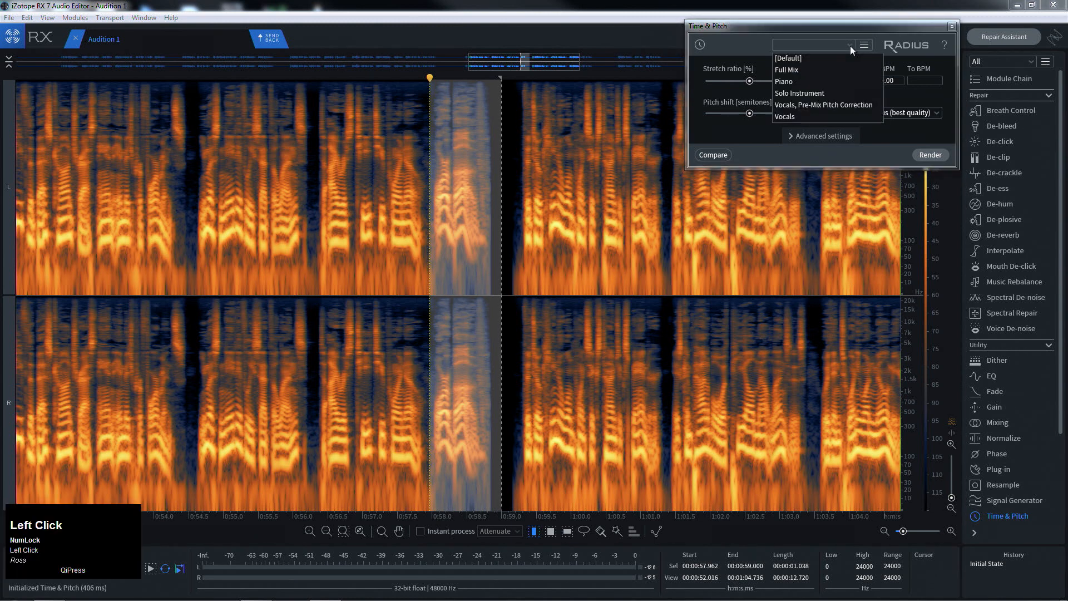
pyautogui.click(846, 32)
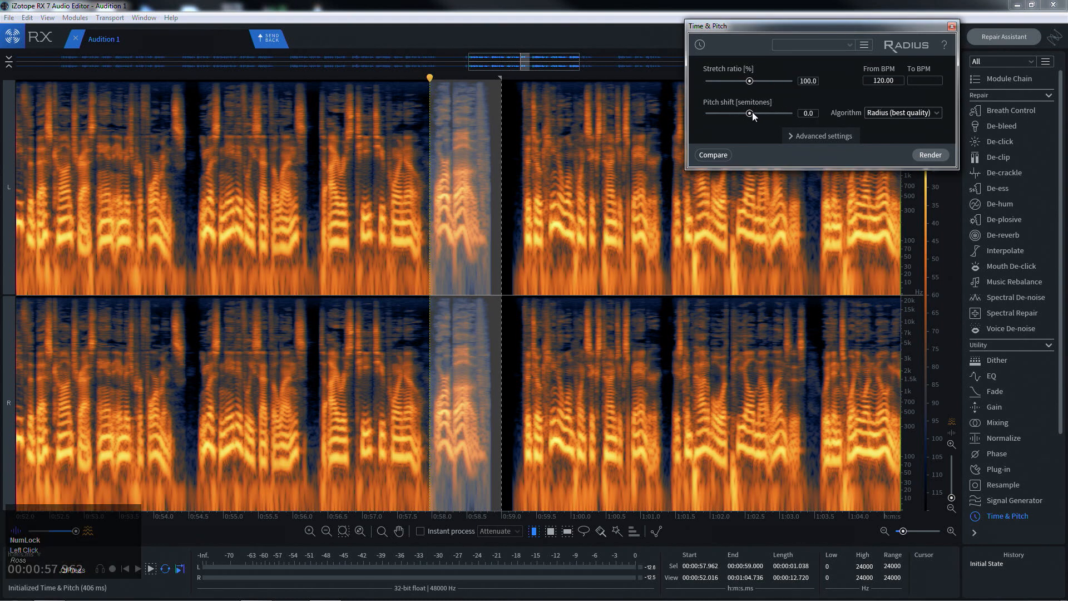
pyautogui.click(791, 135)
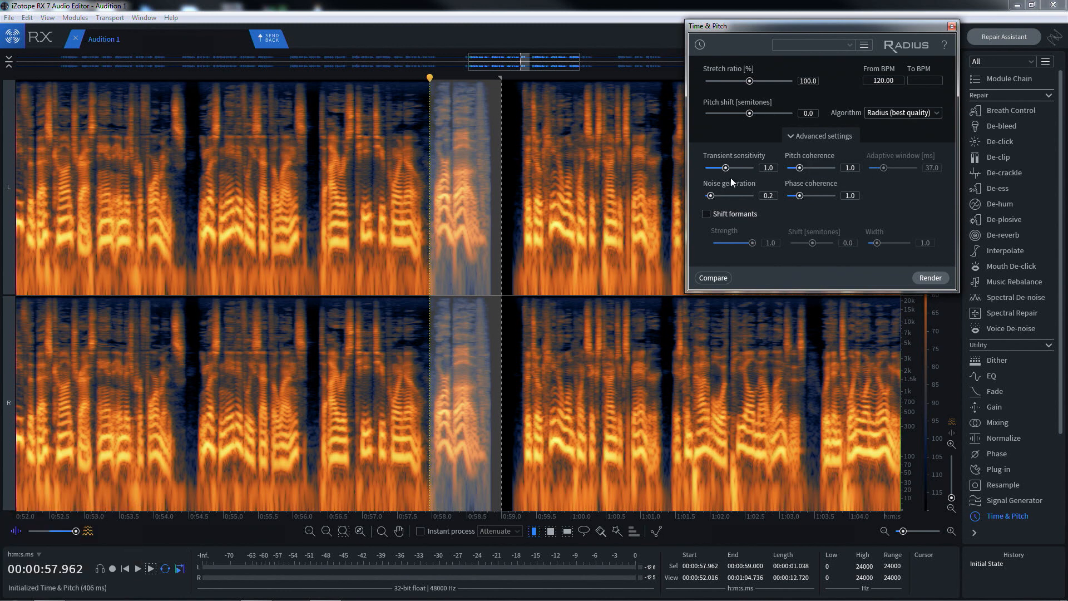
pyautogui.click(706, 215)
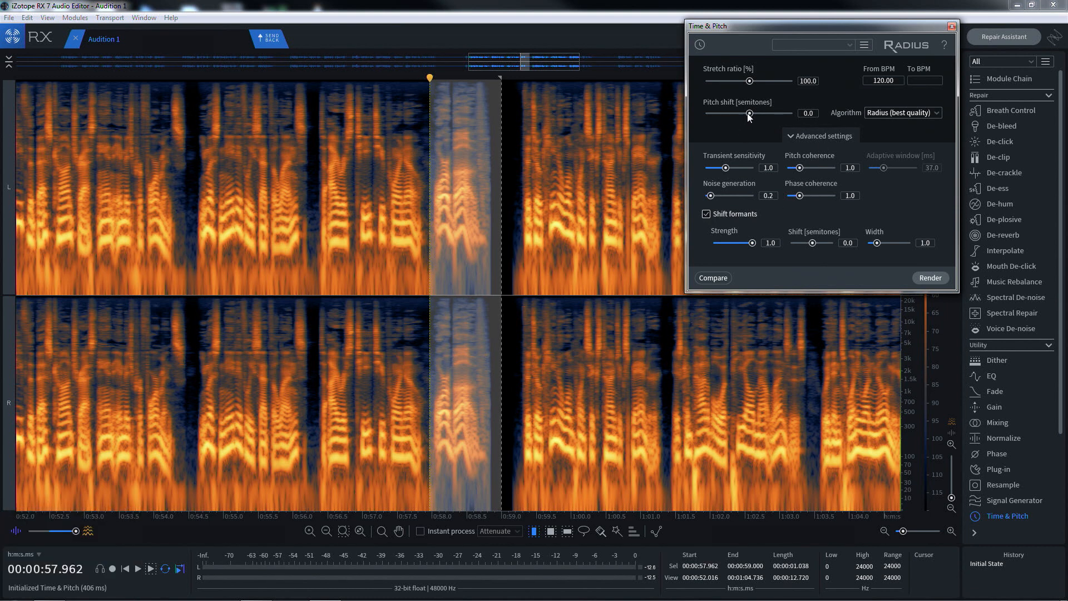
pyautogui.moveTo(808, 111); pyautogui.dragTo(796, 113)
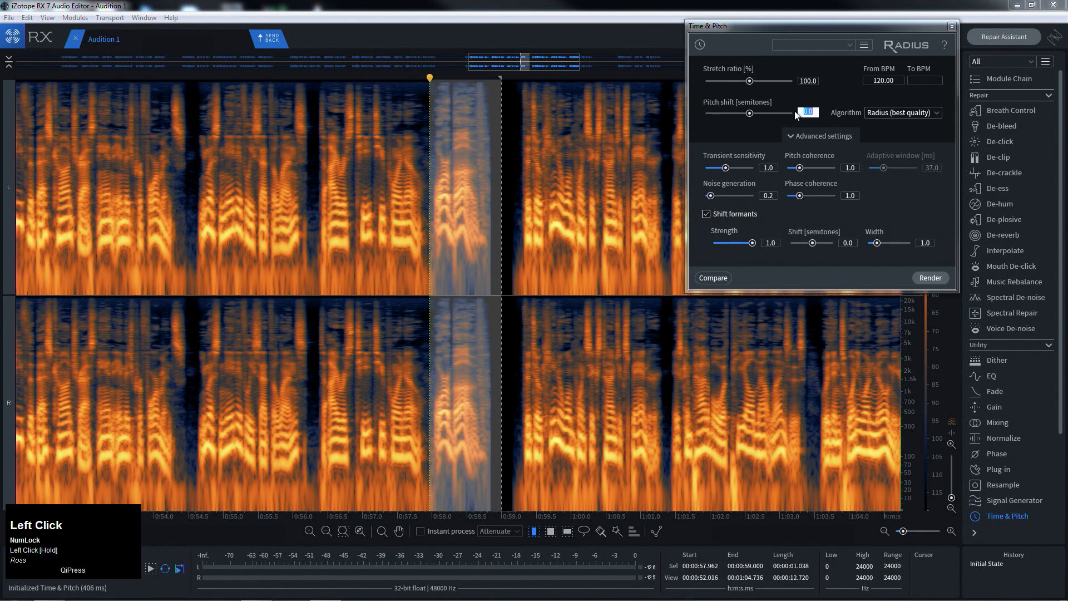
pyautogui.write('-2')
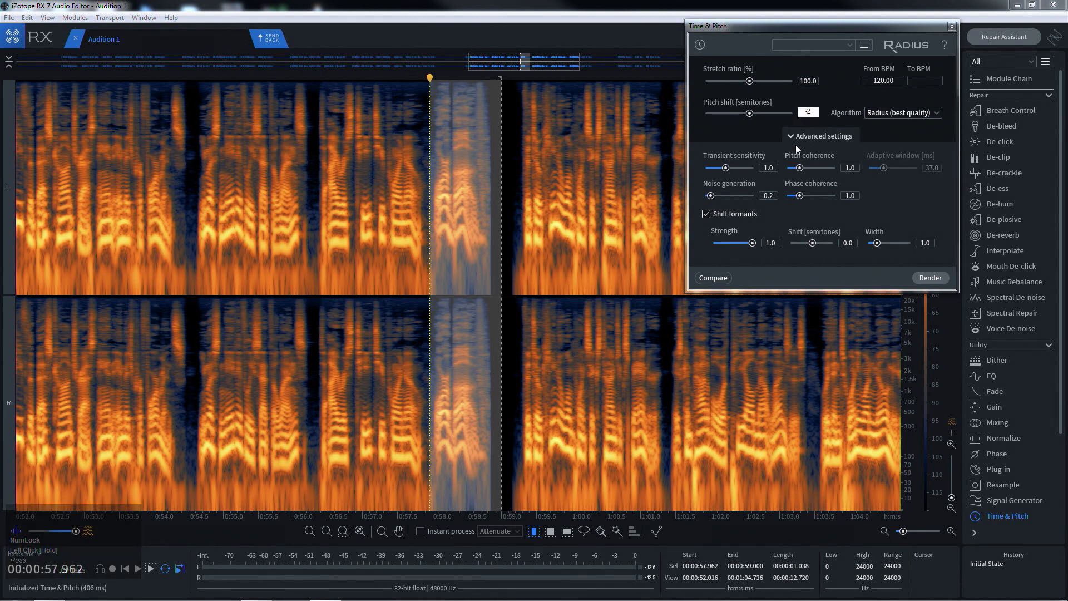
pyautogui.click(926, 276)
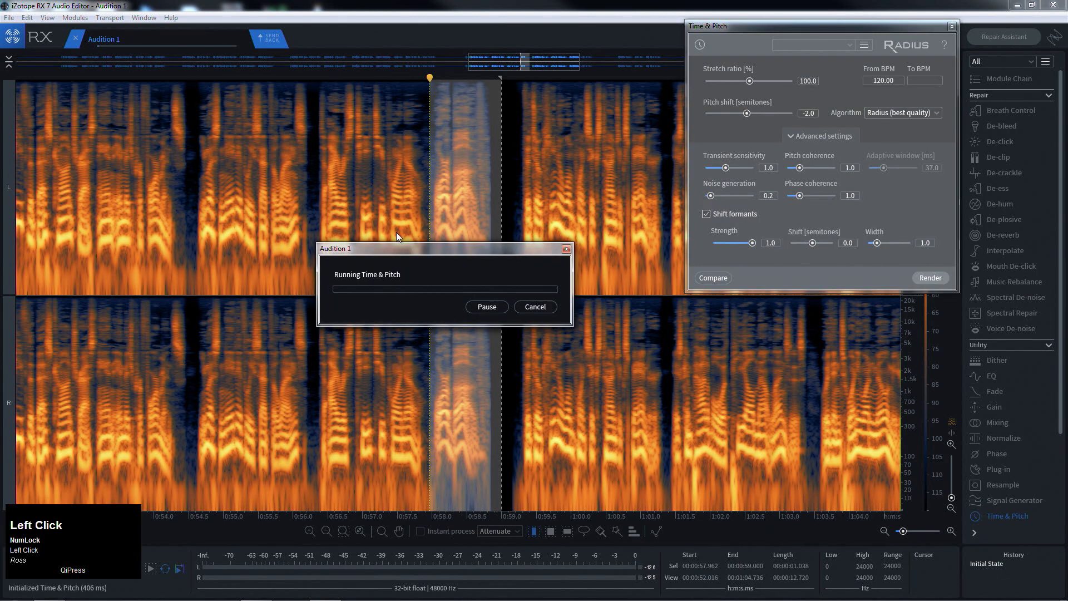
# - Play the phrase from 00:00:56.416 through the rendered final words to hear the pitch change
pyautogui.click(276, 217)
pyautogui.press('space')
pyautogui.click(322, 223)
pyautogui.press('space')
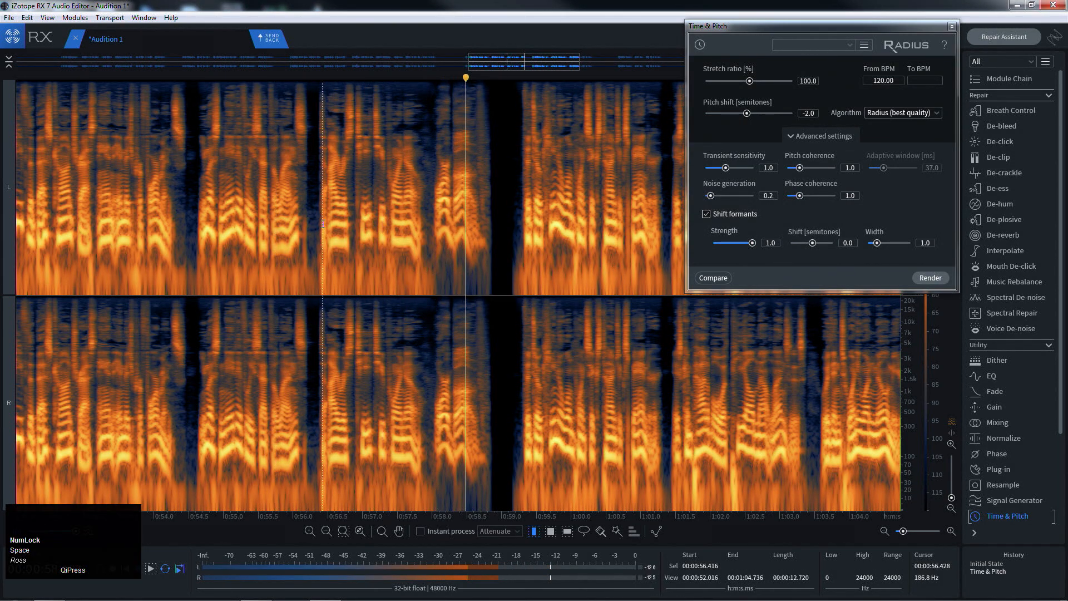
pyautogui.press('space')
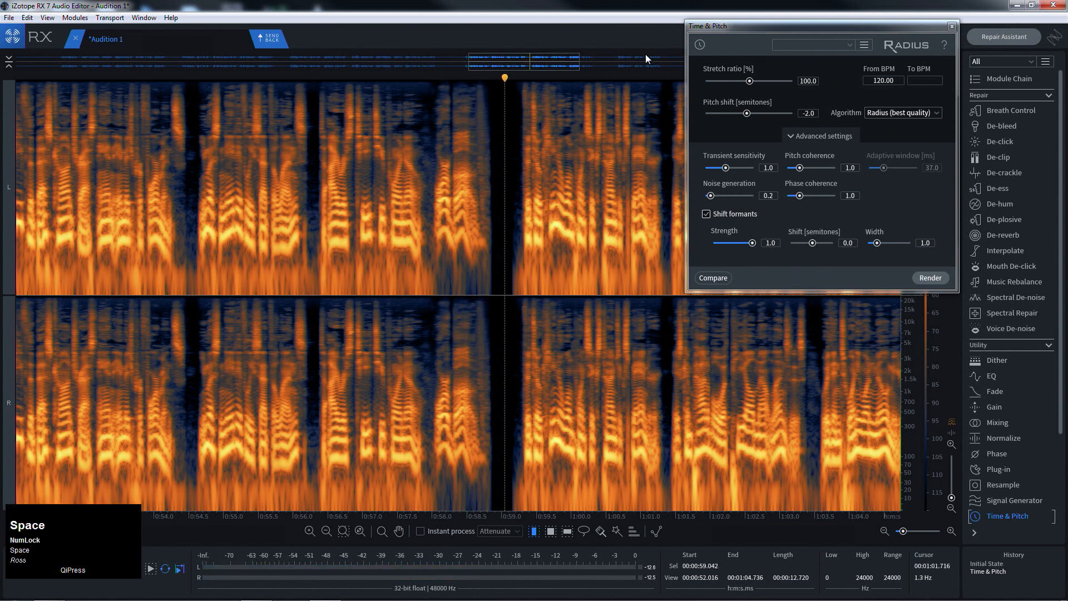
# - Close the Time & Pitch module, return to Adobe Audition, and show the Expander Features V2 multitrack session
pyautogui.click(952, 27)
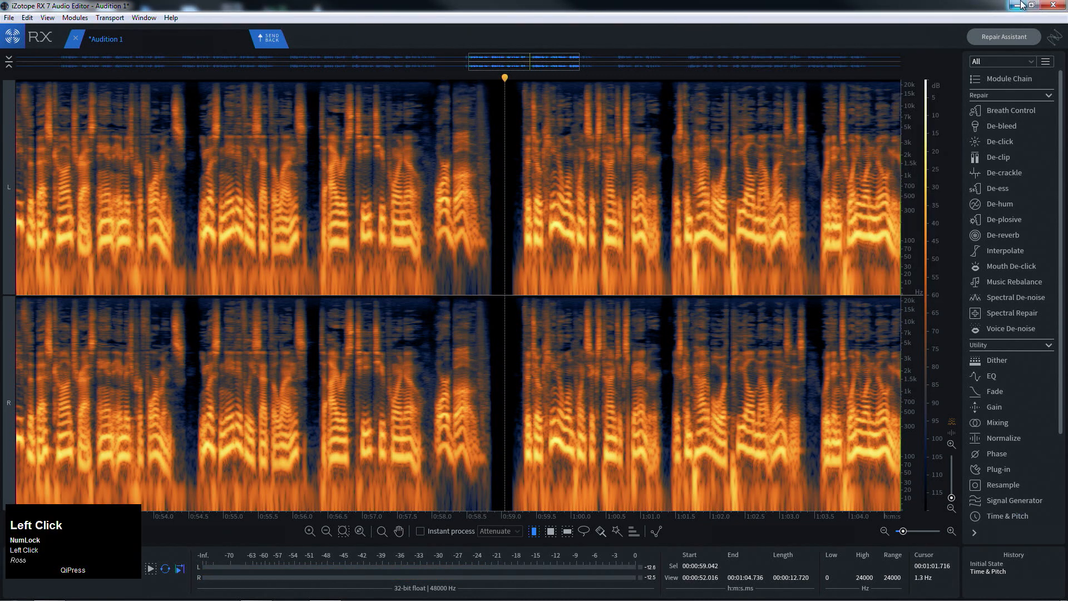
pyautogui.click(1053, 5)
pyautogui.click(568, 239)
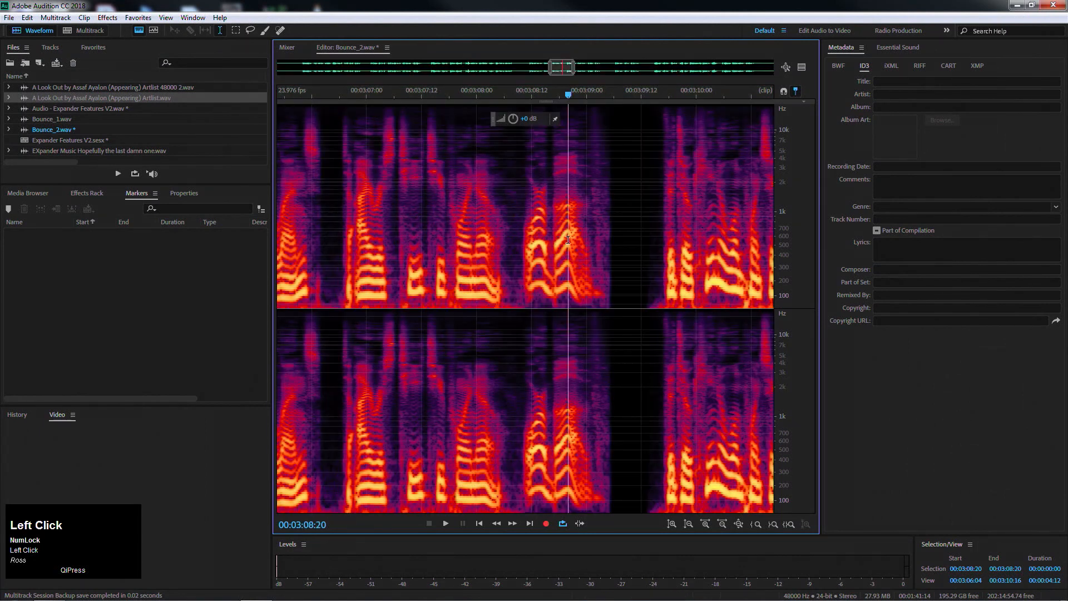
pyautogui.click(90, 29)
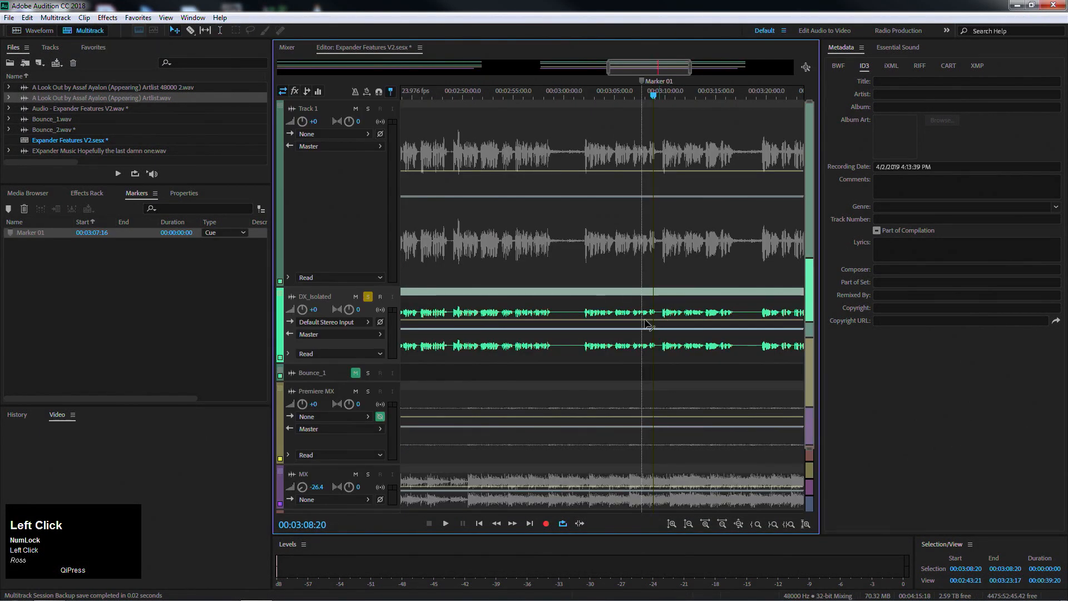
# - Enlarge the DX_Isolated track and split its clip around the phrase's final words at 00:03:08:07 and 00:03:09:10
pyautogui.press('=')
pyautogui.press('=')
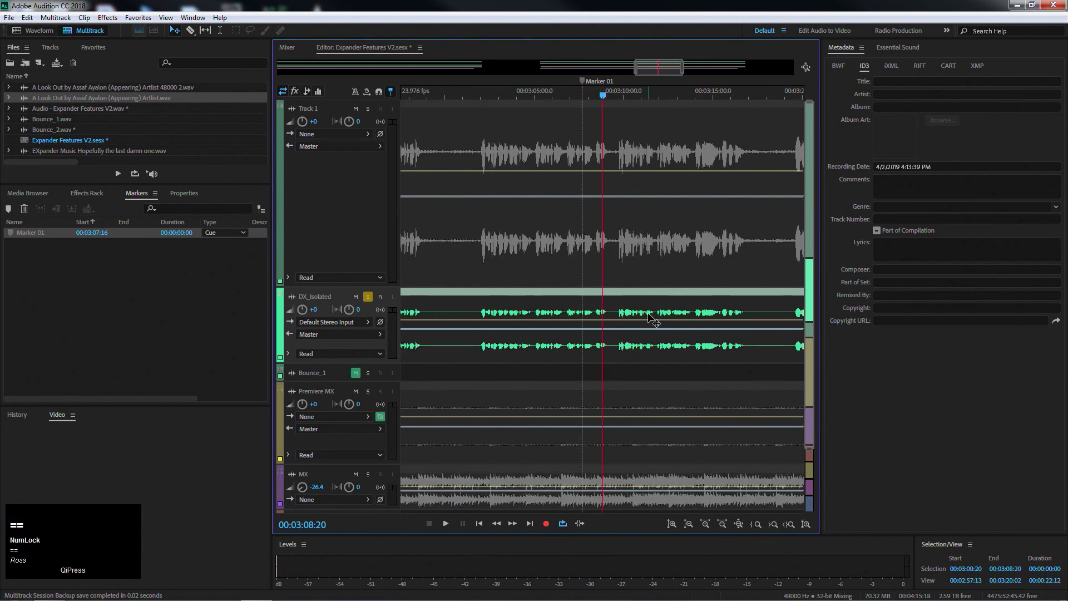
pyautogui.moveTo(376, 365); pyautogui.dragTo(392, 486)
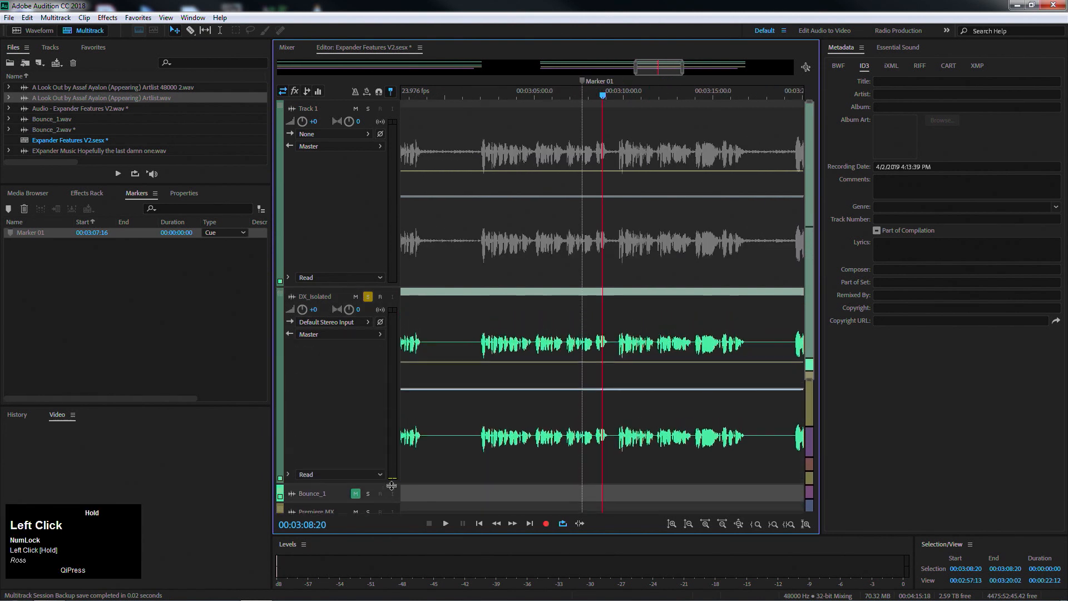
pyautogui.moveTo(613, 342); pyautogui.dragTo(594, 342)
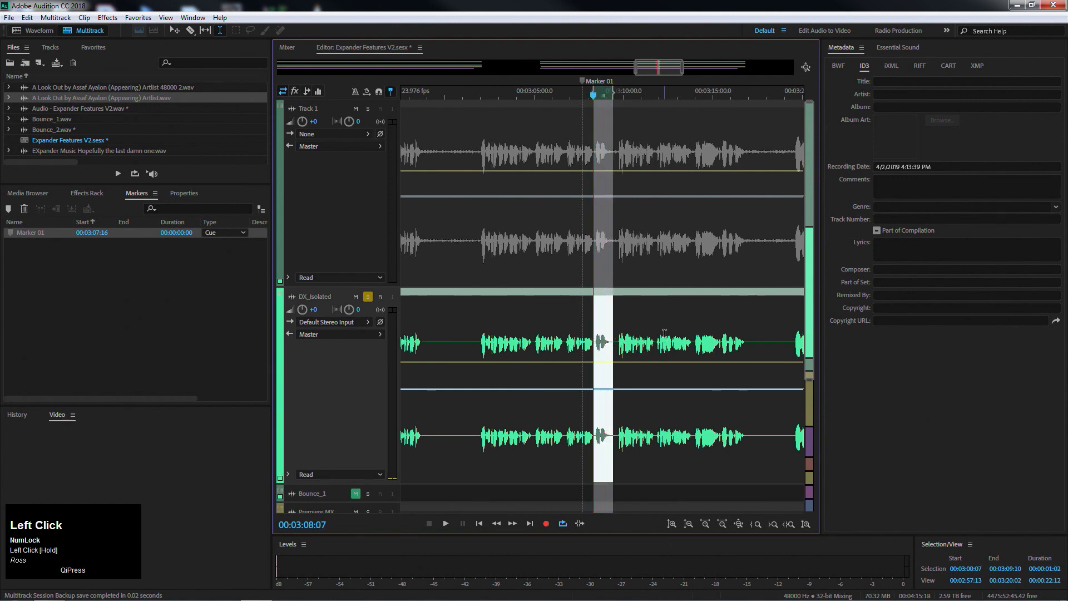
pyautogui.click(525, 337)
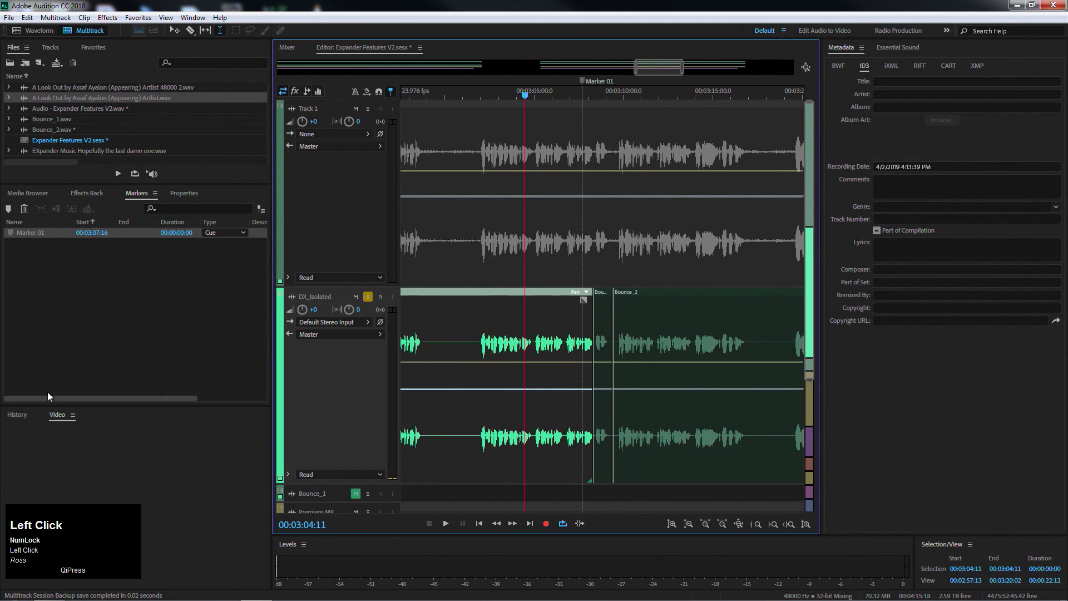
# - Show the clip effects of the short split clip on DX_Isolated and place the playhead inside it at 00:03:08:20
pyautogui.click(98, 192)
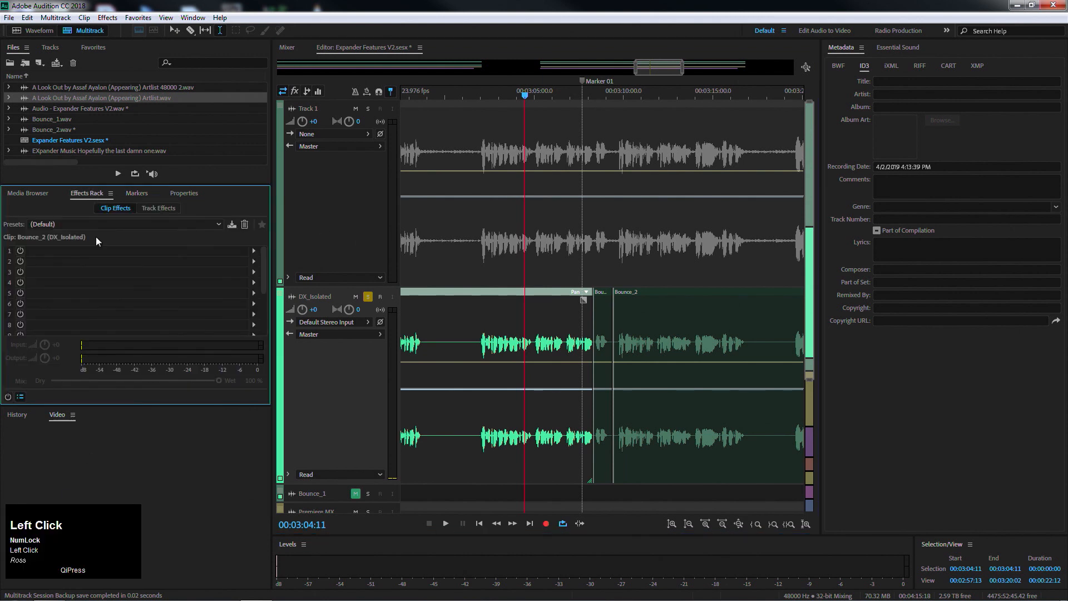
pyautogui.click(156, 206)
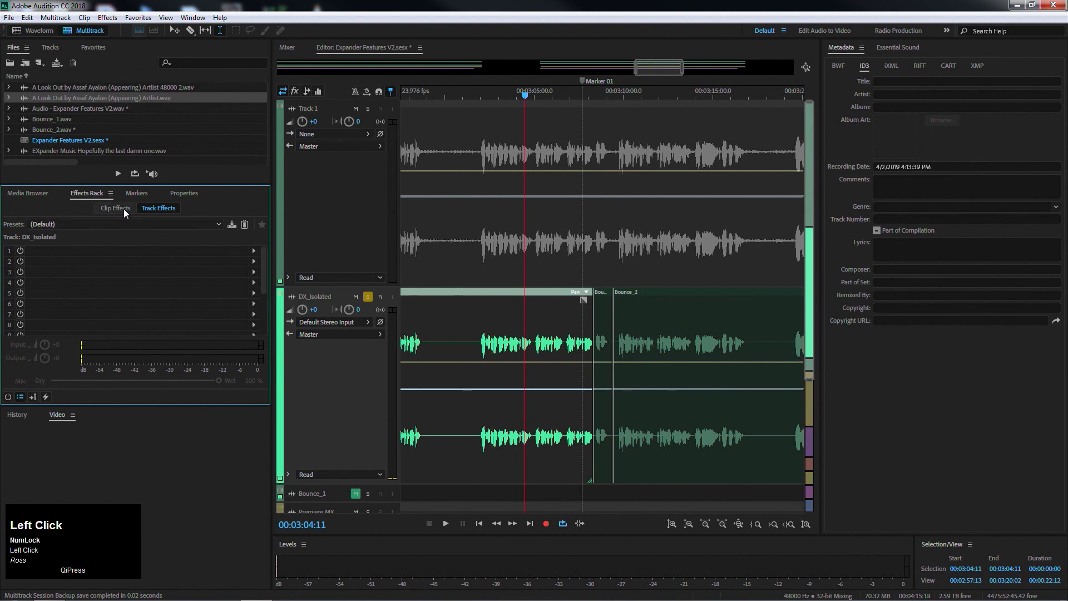
pyautogui.click(120, 209)
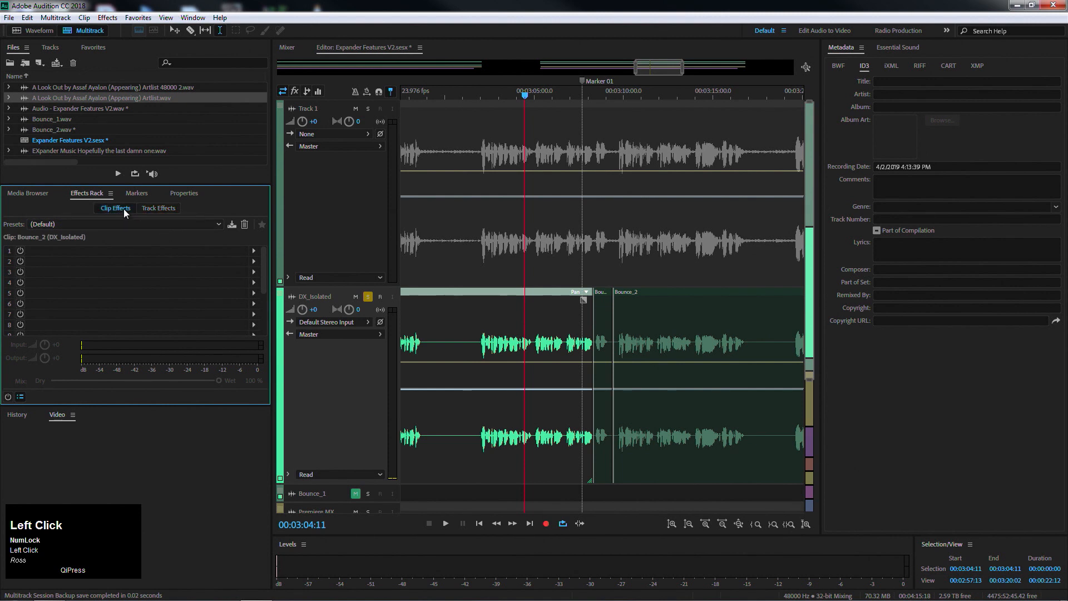
pyautogui.click(601, 330)
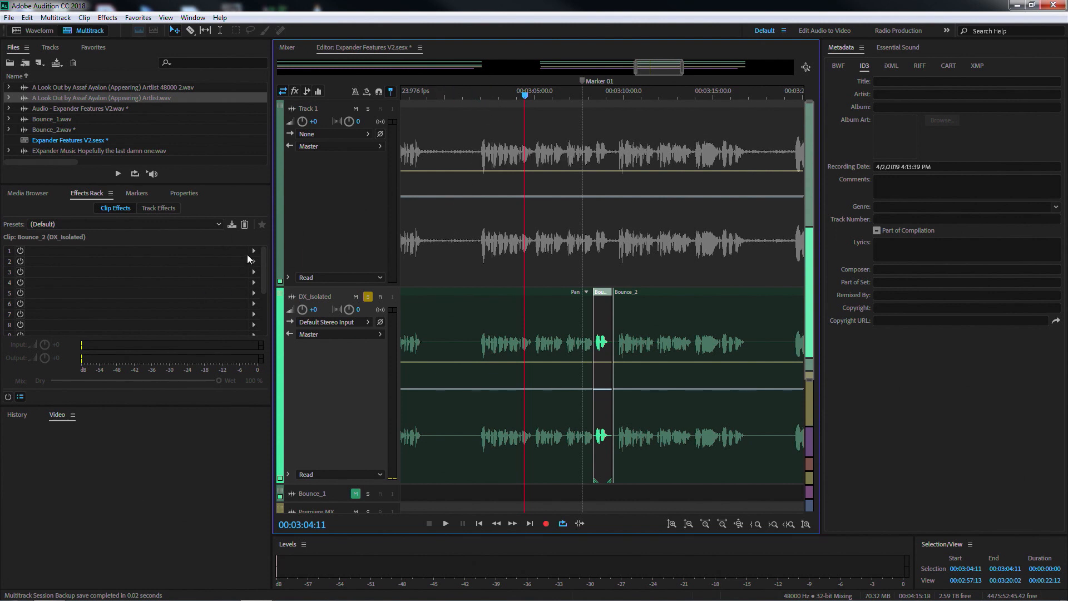
pyautogui.moveTo(525, 97); pyautogui.dragTo(646, 98)
pyautogui.press('t')
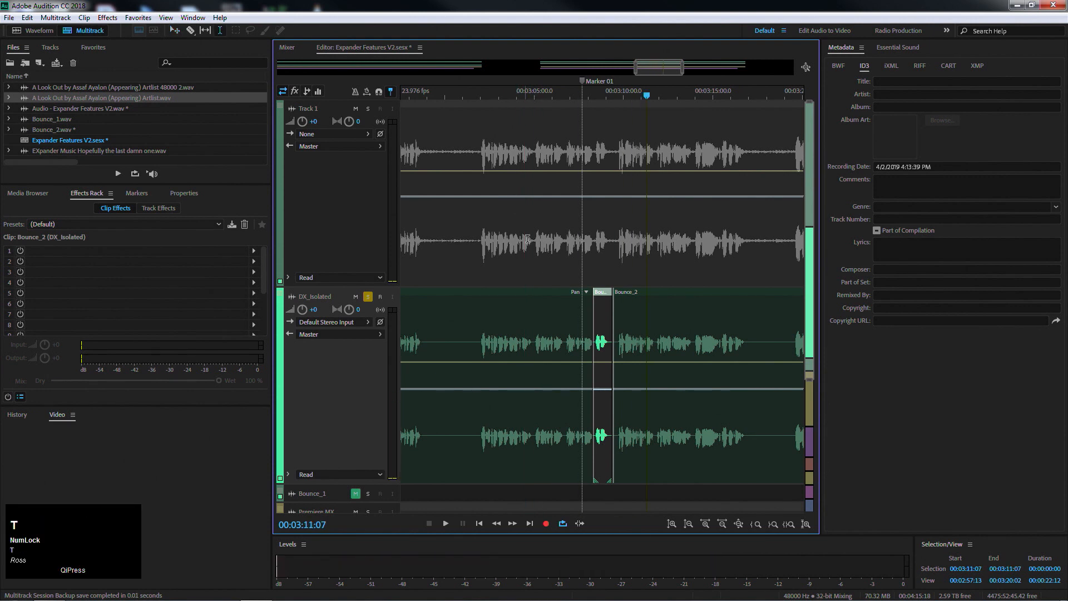
pyautogui.moveTo(547, 167); pyautogui.dragTo(667, 166)
pyautogui.click(603, 321)
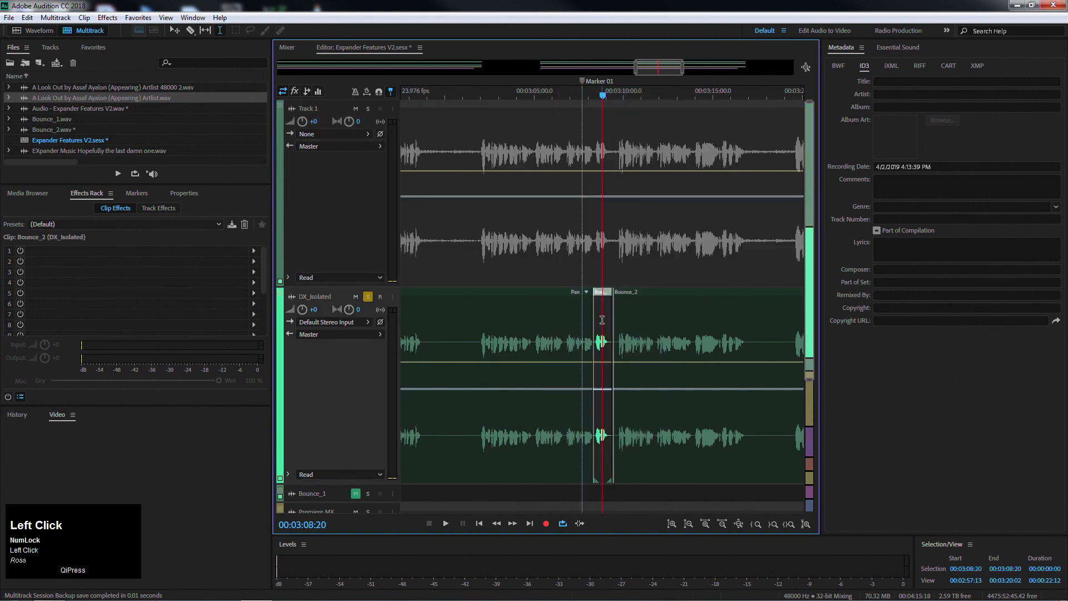
# - Insert the Waves UltraPitch Shift Mono/Stereo effect in the short clip's first effect slot, and move its window clear of the clip
pyautogui.click(251, 251)
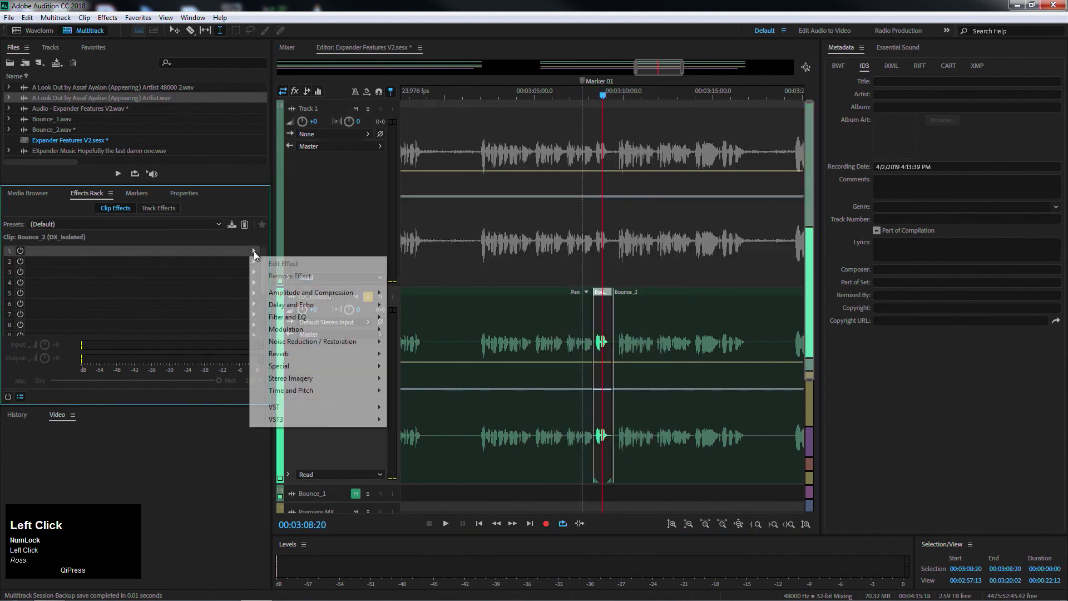
pyautogui.moveTo(312, 419)
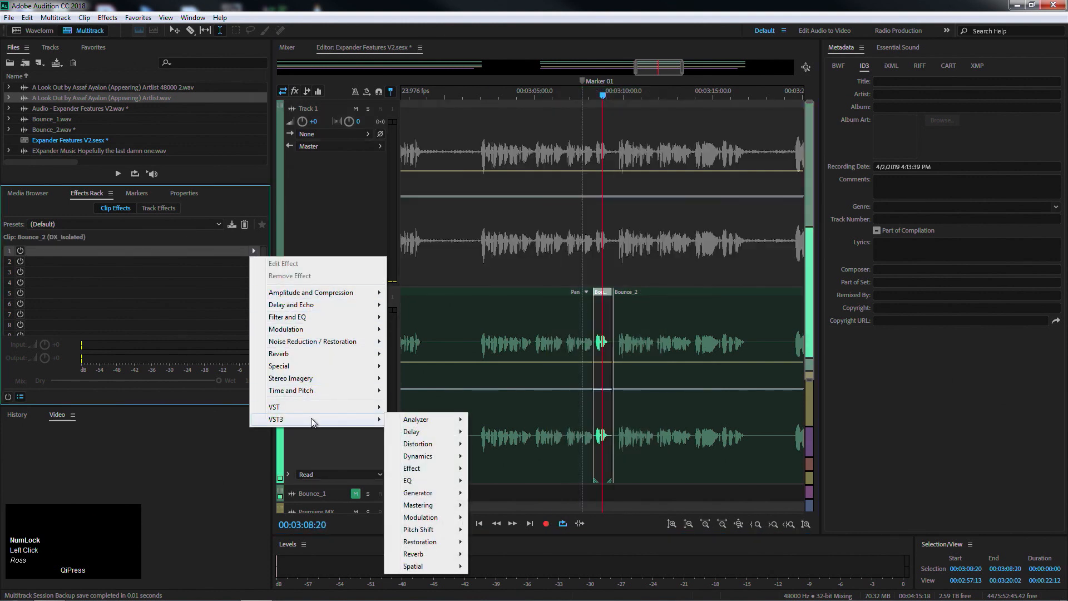
pyautogui.moveTo(433, 432)
pyautogui.moveTo(440, 529)
pyautogui.moveTo(507, 529)
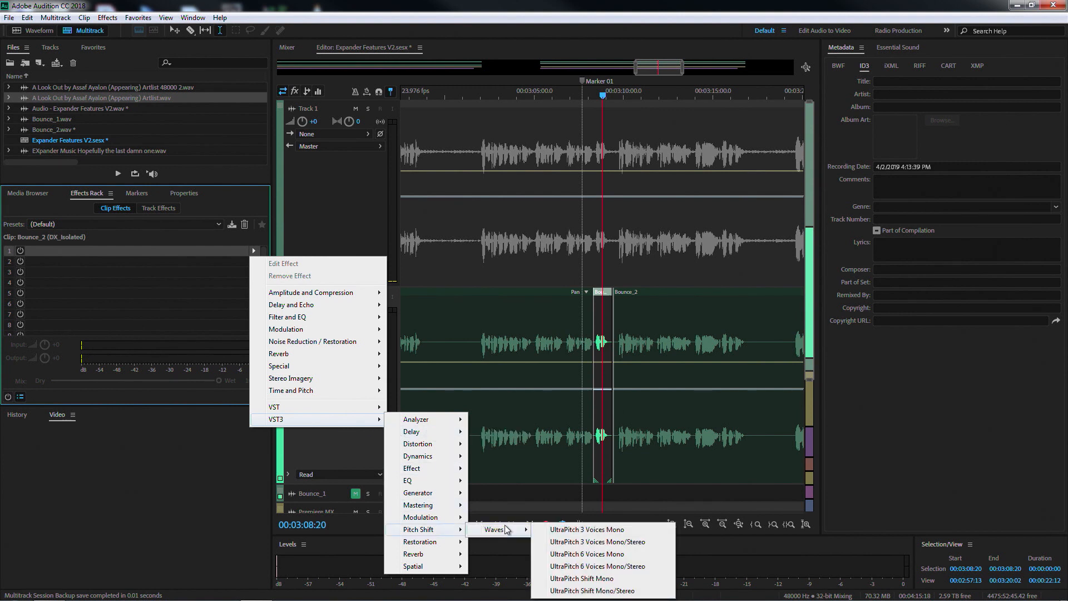
pyautogui.click(619, 591)
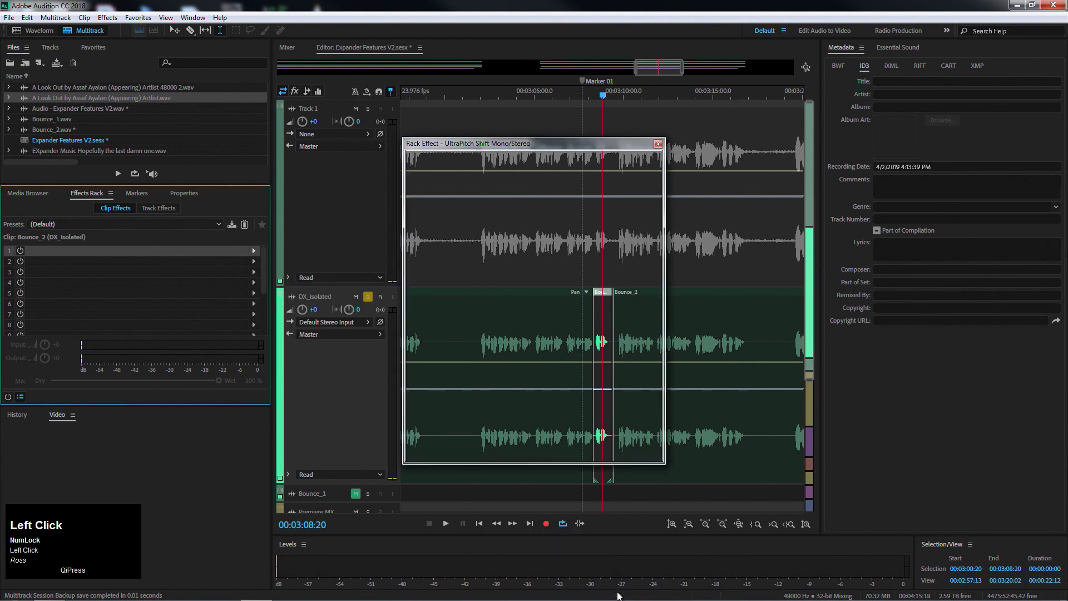
pyautogui.moveTo(496, 144); pyautogui.dragTo(834, 70)
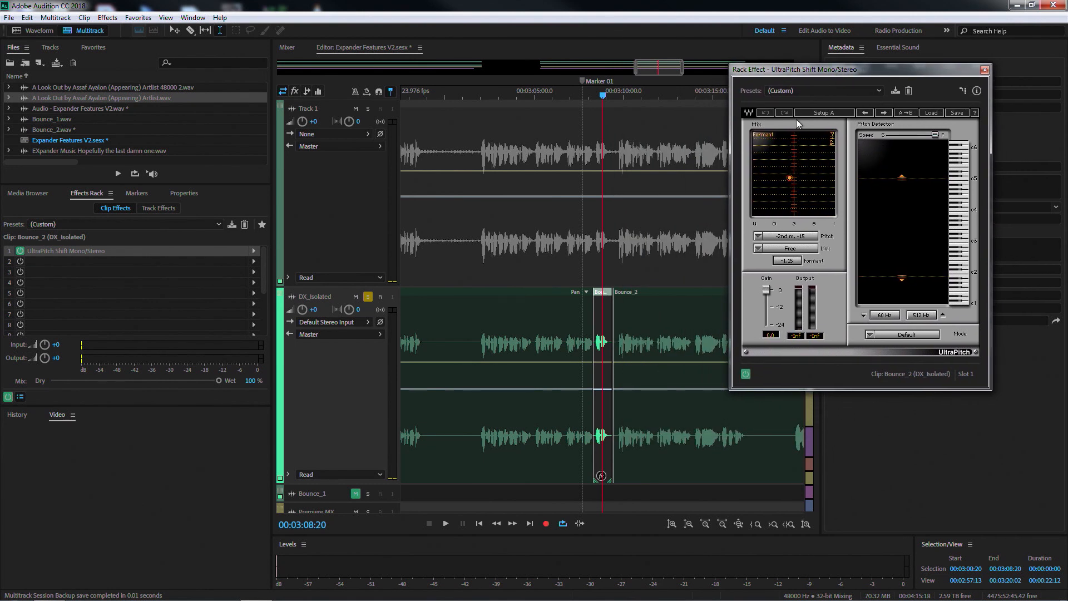
pyautogui.moveTo(809, 69); pyautogui.dragTo(848, 66)
# - Play the phrase through the UltraPitch-processed clip several times, starting from 00:03:06:17, 00:03:06:16 and 00:03:07:22
pyautogui.moveTo(603, 98); pyautogui.dragTo(565, 97)
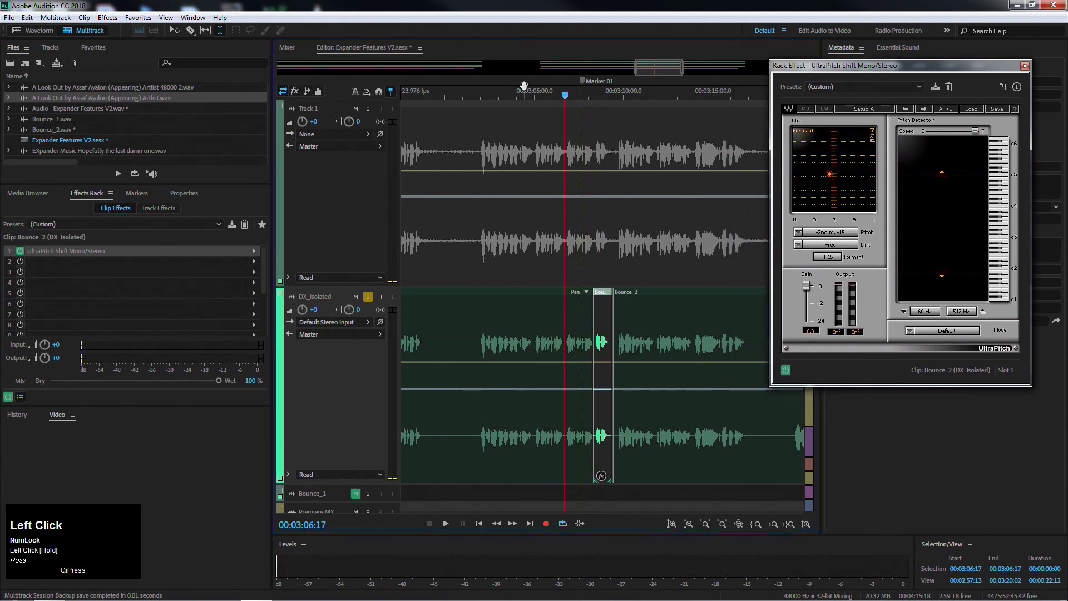
pyautogui.press('space')
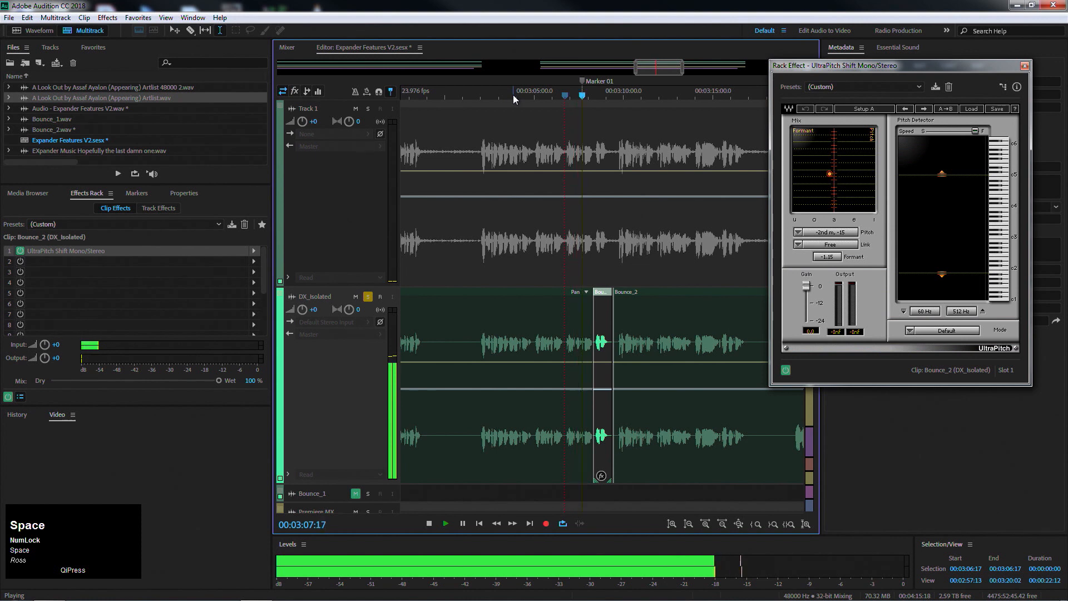
pyautogui.press('space')
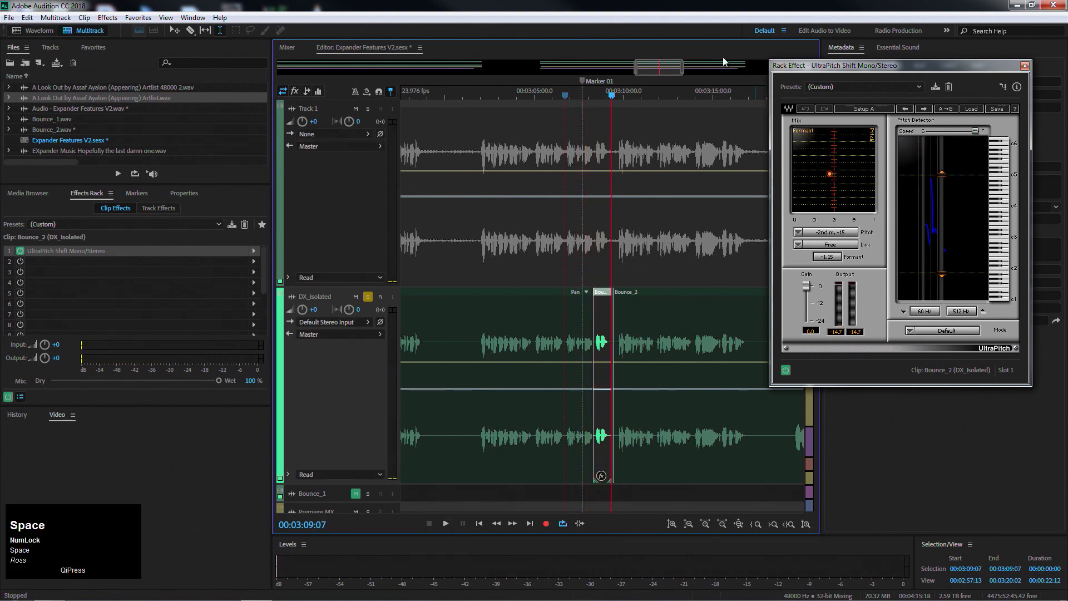
pyautogui.click(566, 102)
pyautogui.press('space')
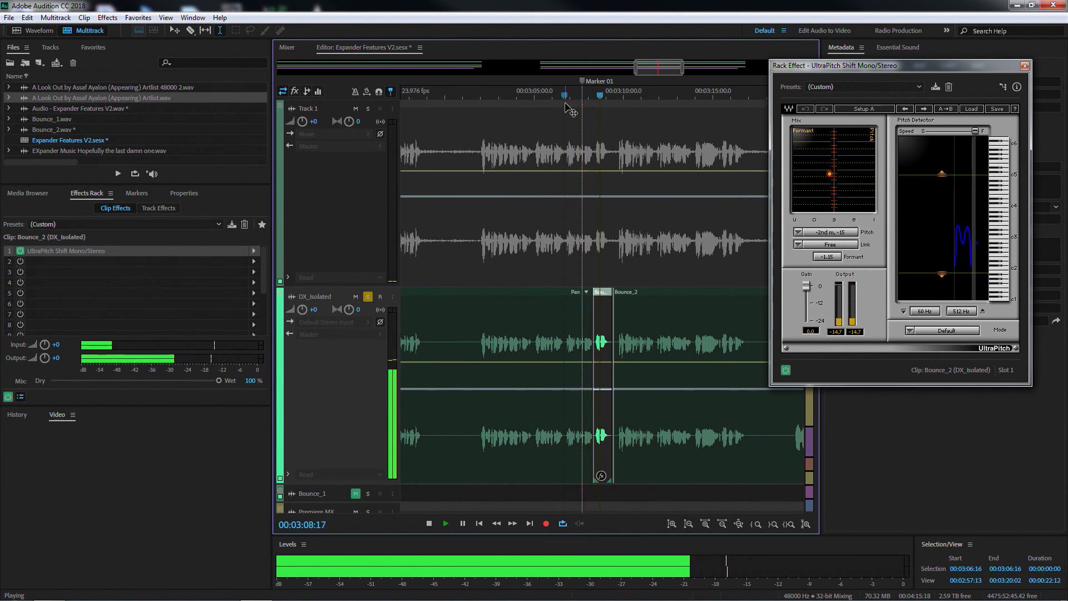
pyautogui.press('space')
pyautogui.click(586, 102)
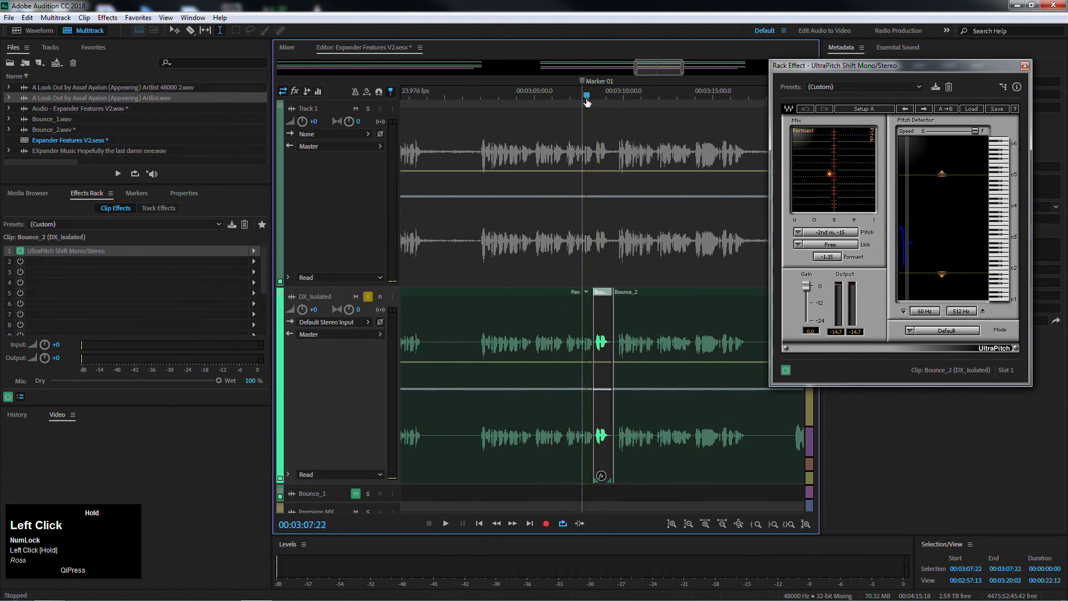
pyautogui.press('space')
pyautogui.press('space')
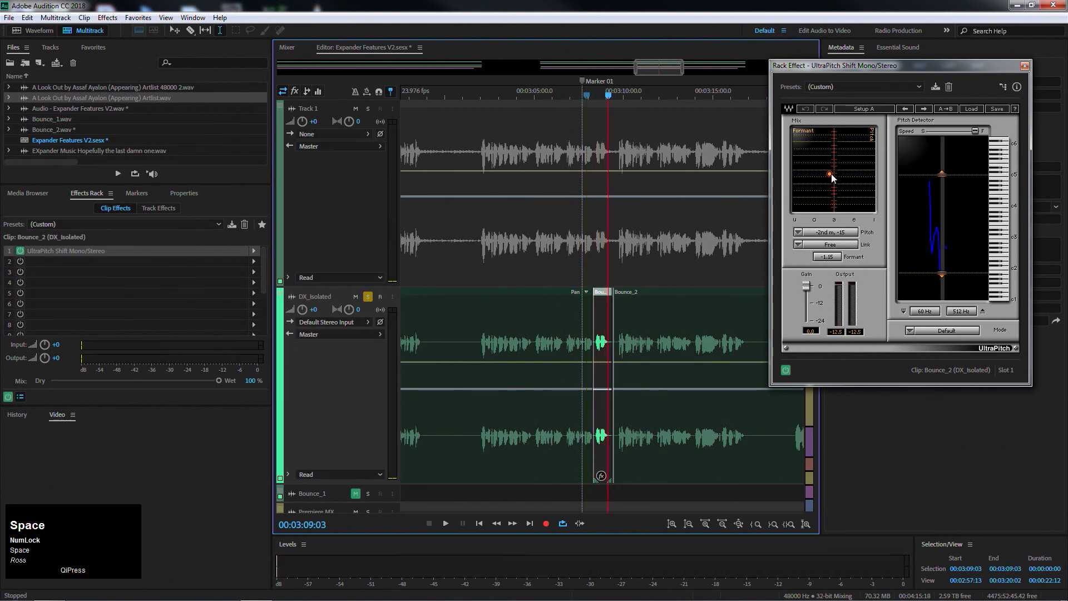
# - Set the UltraPitch formant to -1.05 and play the phrase from 00:03:06:01 through the short clip
pyautogui.moveTo(830, 173); pyautogui.dragTo(830, 173)
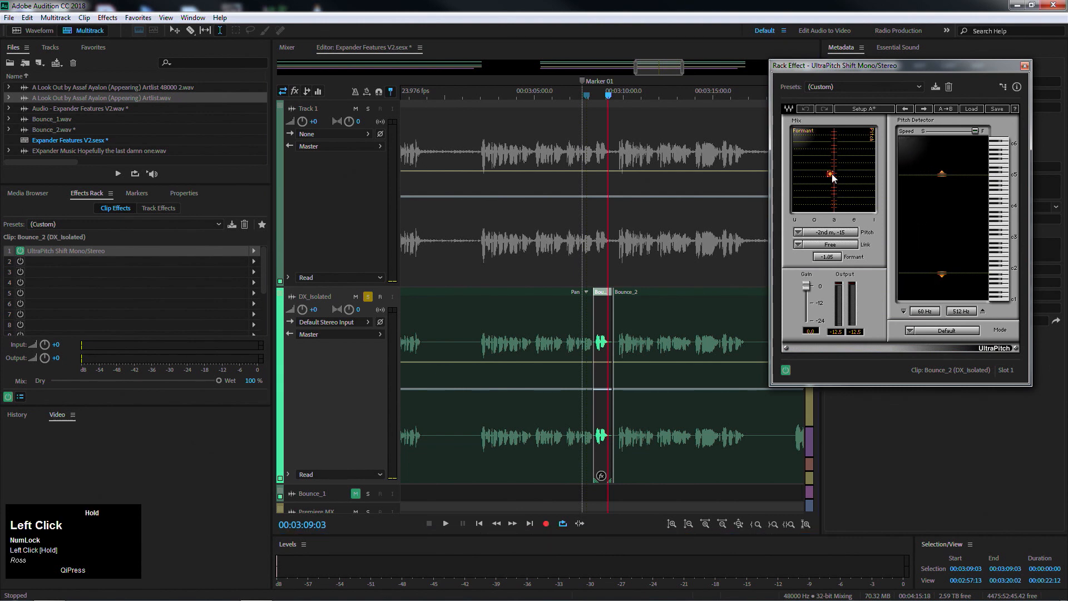
pyautogui.click(553, 115)
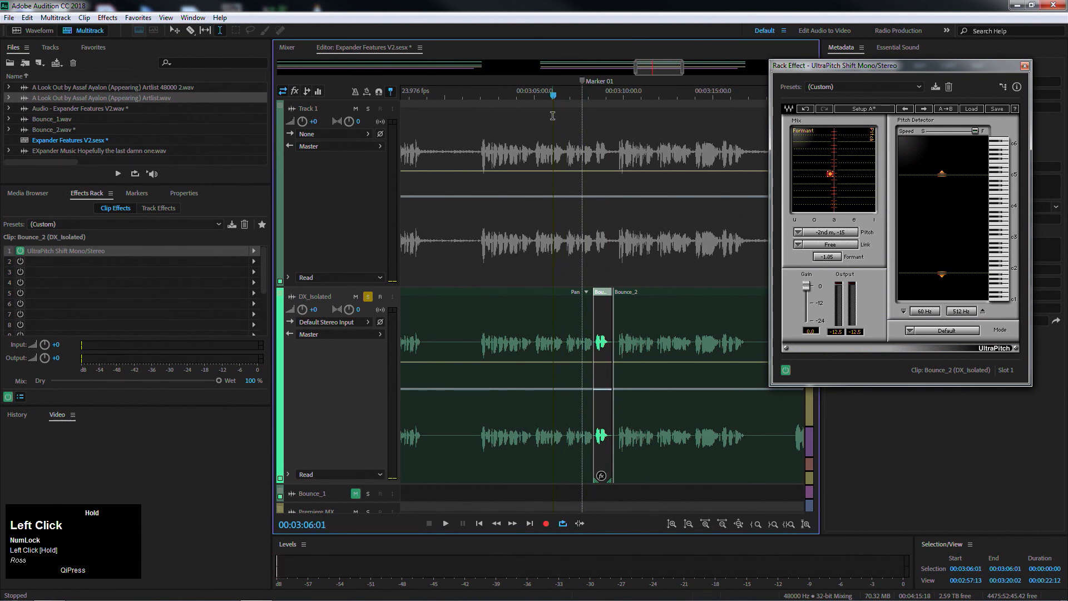
pyautogui.press('space')
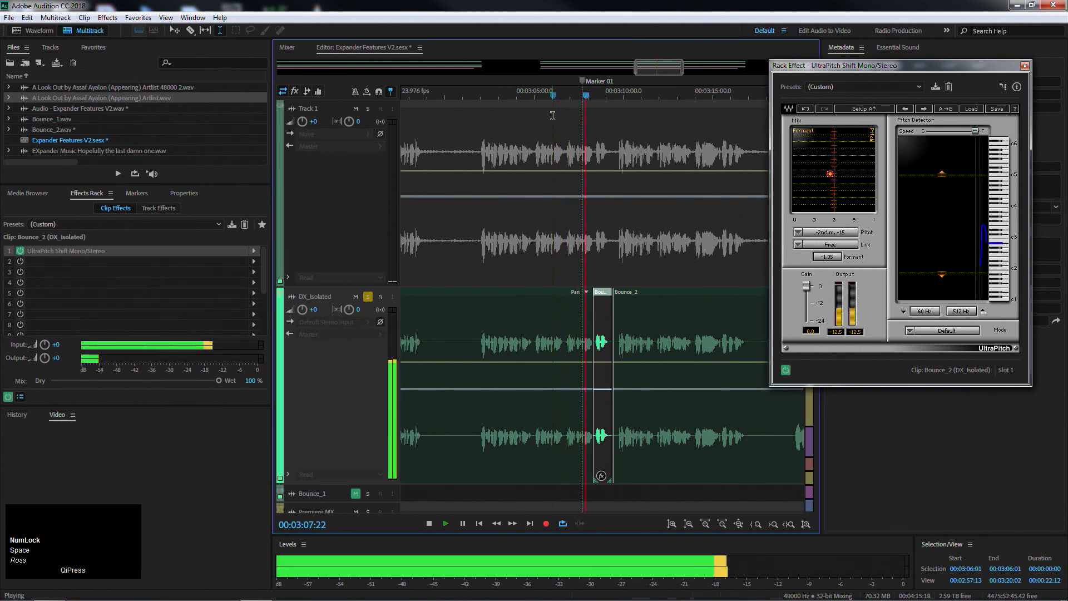
pyautogui.press('space')
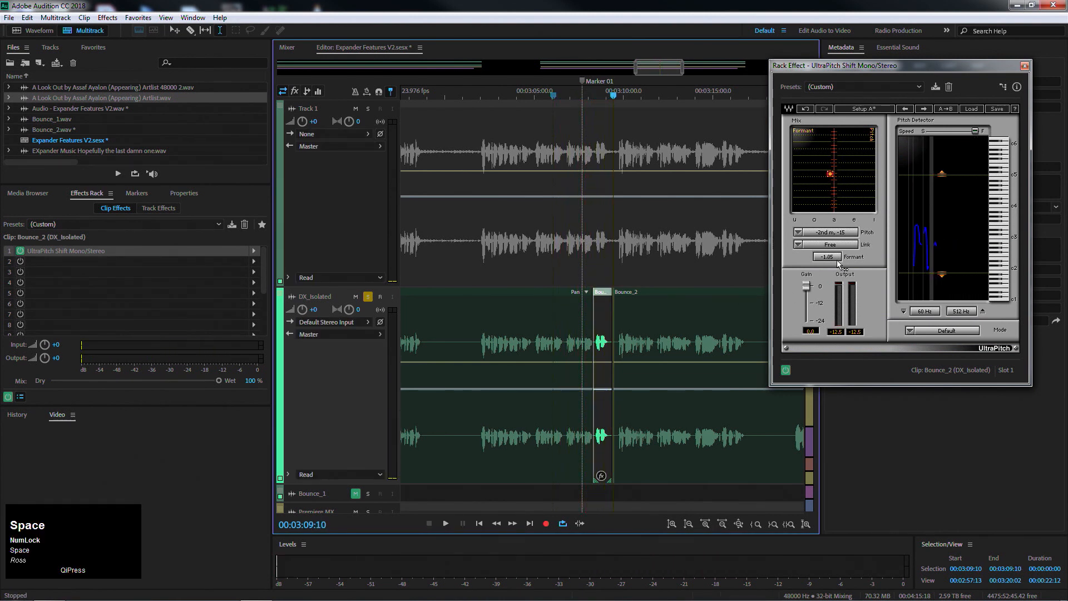
# - Set the UltraPitch formant to -0.60 and play the phrase from 00:03:07:08 and from 00:03:02:03
pyautogui.moveTo(827, 256); pyautogui.dragTo(827, 247)
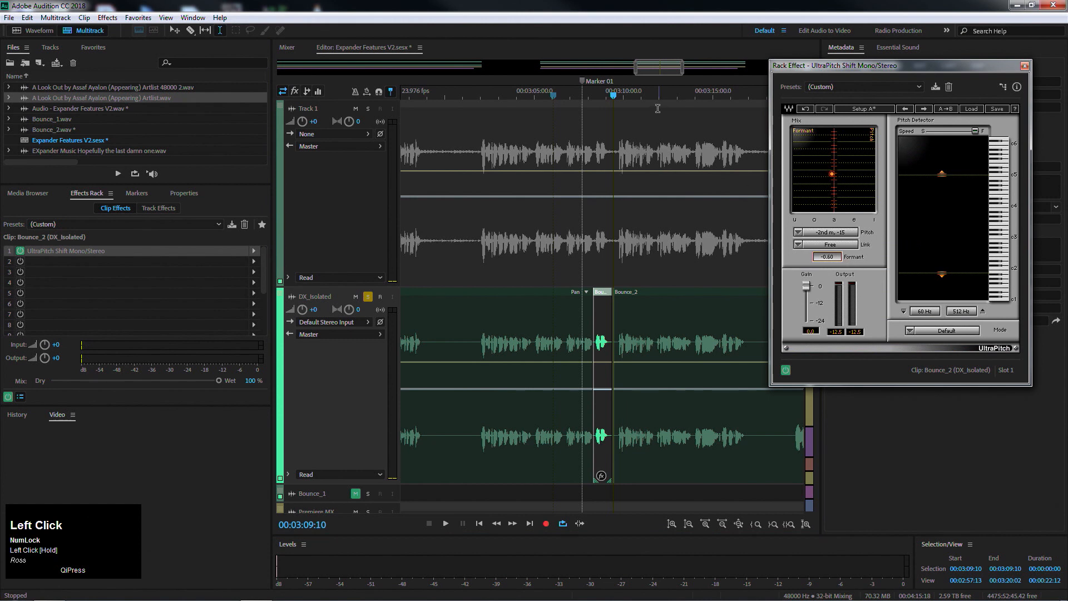
pyautogui.click(577, 108)
pyautogui.press('space')
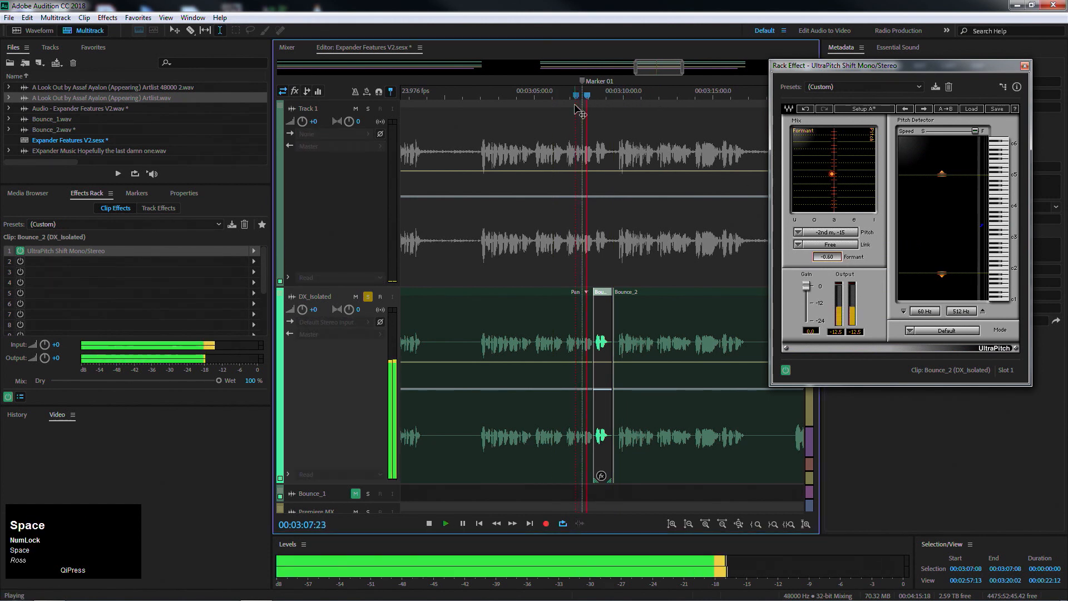
pyautogui.press('space')
pyautogui.click(483, 93)
pyautogui.press('space')
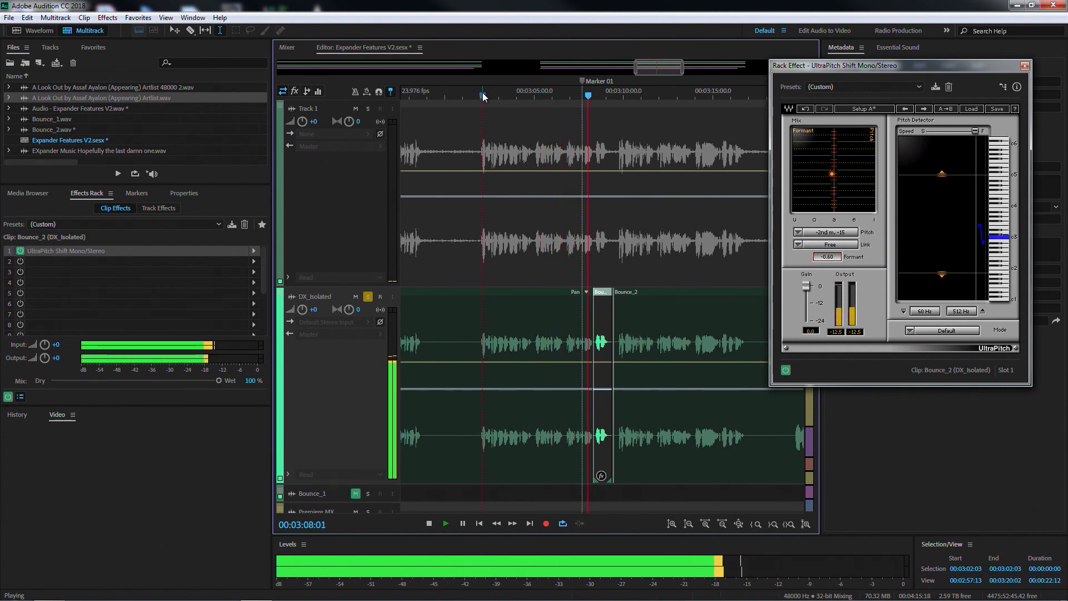
pyautogui.press('space')
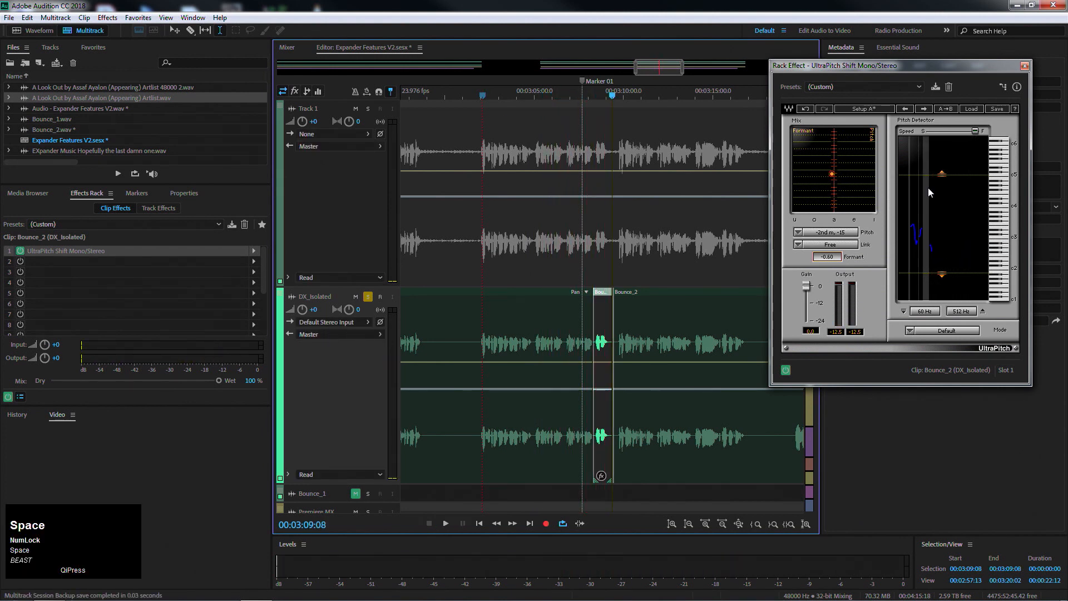
# - Close the UltraPitch window and play the narration from 00:03:01:22 through the end of the short clip
pyautogui.click(1024, 66)
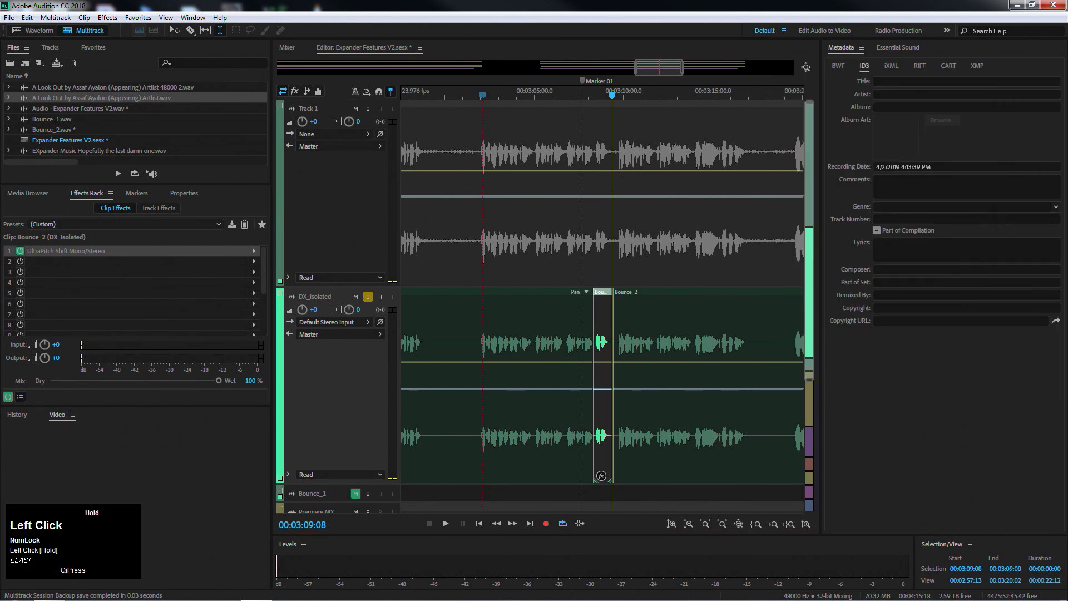
pyautogui.moveTo(1065, 111); pyautogui.dragTo(277, 57)
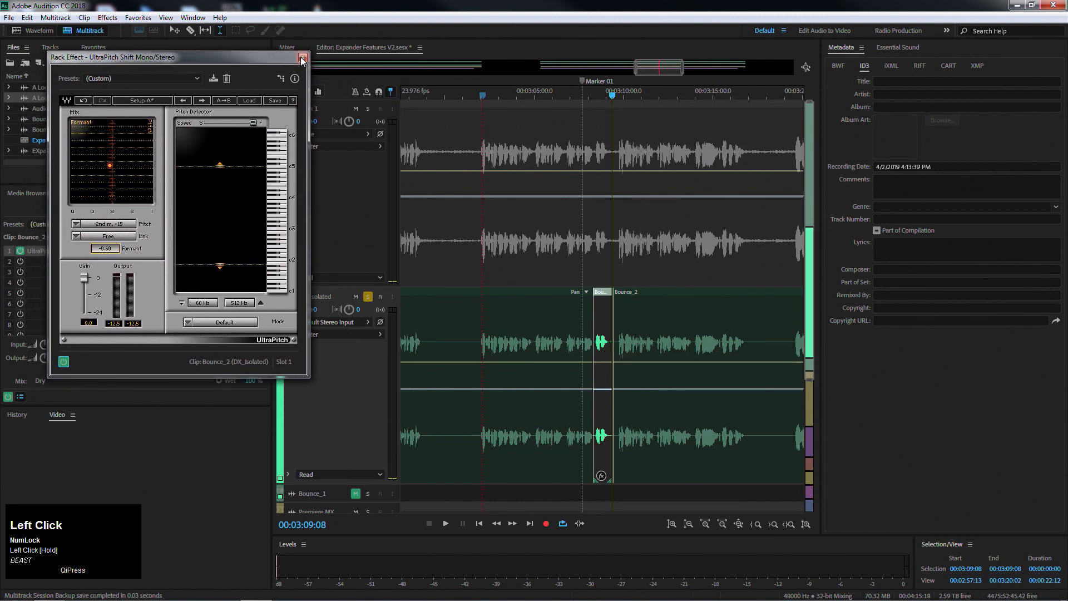
pyautogui.click(302, 57)
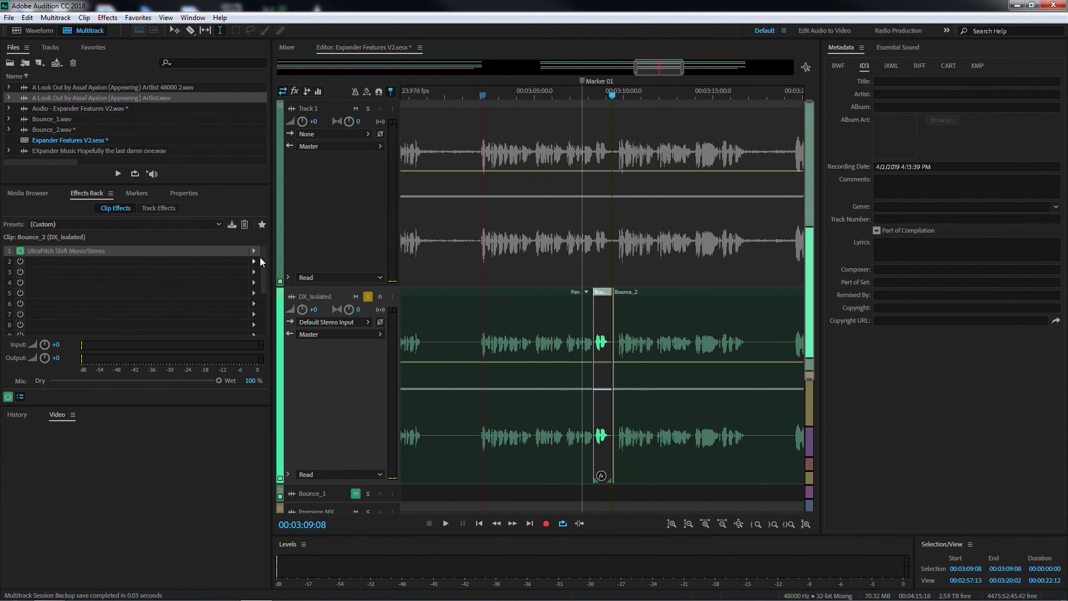
pyautogui.moveTo(568, 93); pyautogui.dragTo(479, 100)
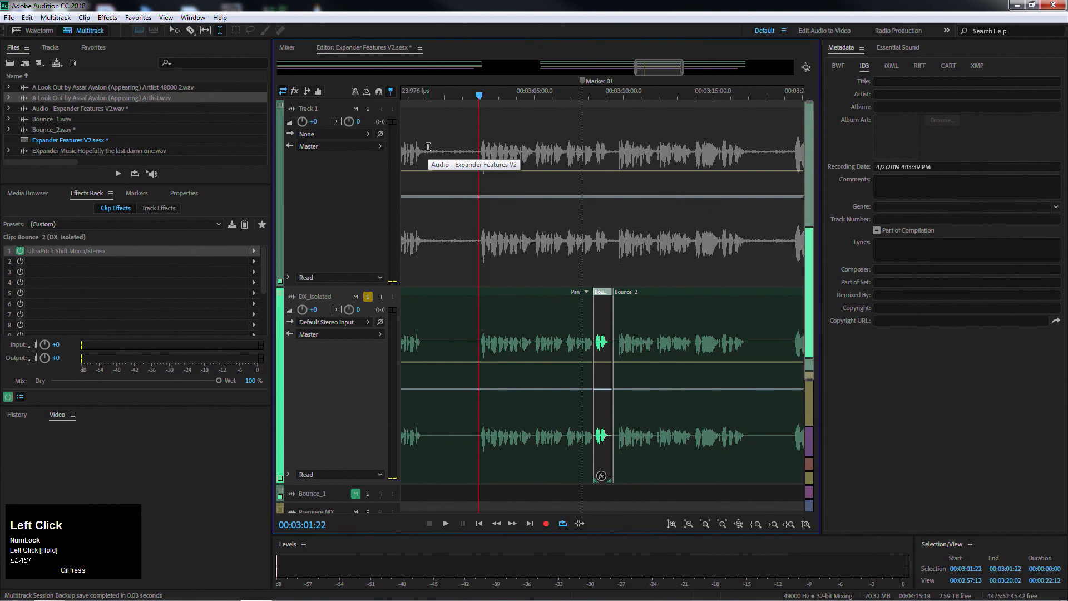
pyautogui.press('space')
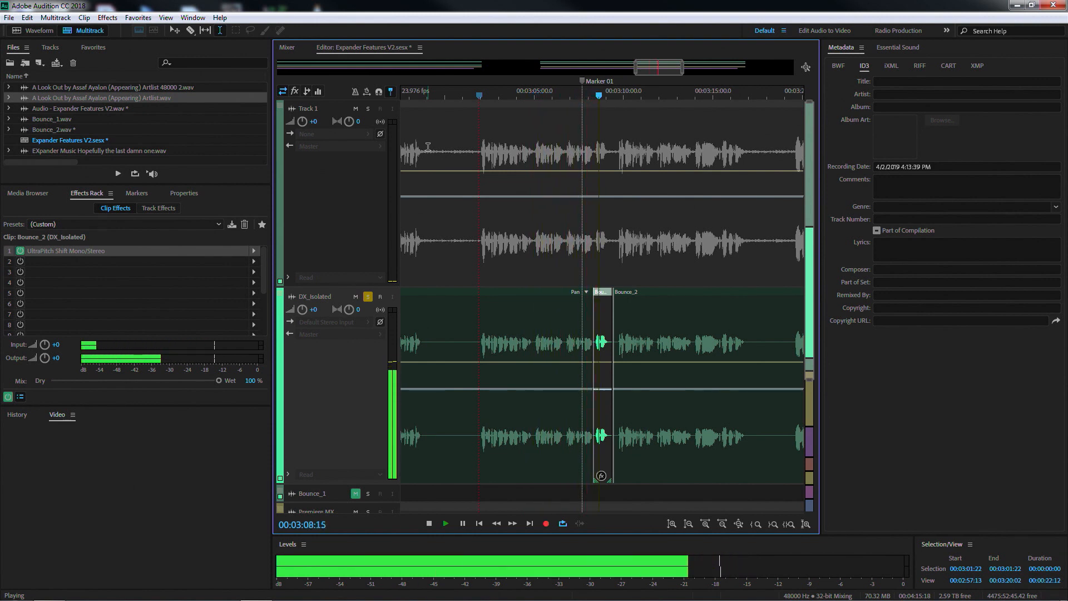
pyautogui.press('space')
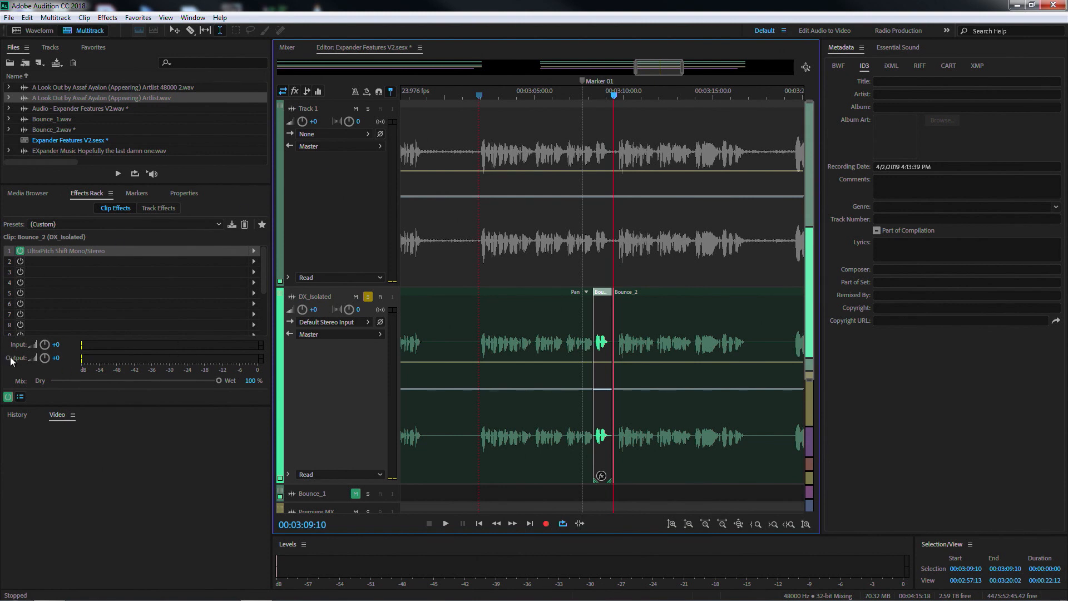
# - Enlarge the effects rack, add a Parametric Equalizer with the (Default) preset in the short clip's second slot, and move its window clear of the clip
pyautogui.scroll(-1, 20, 369)
pyautogui.moveTo(92, 407); pyautogui.dragTo(108, 433)
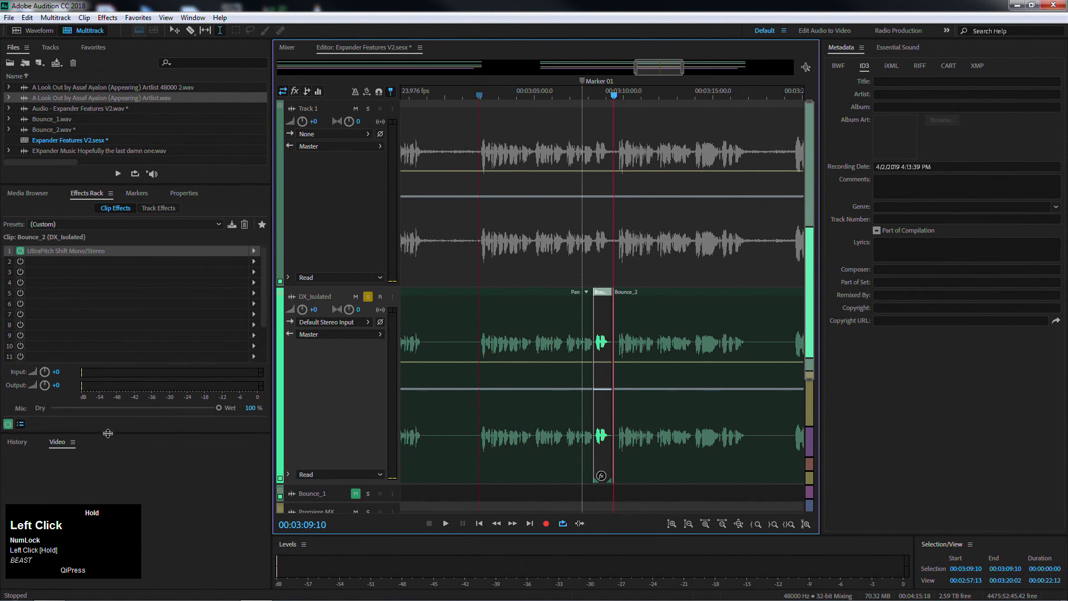
pyautogui.click(255, 262)
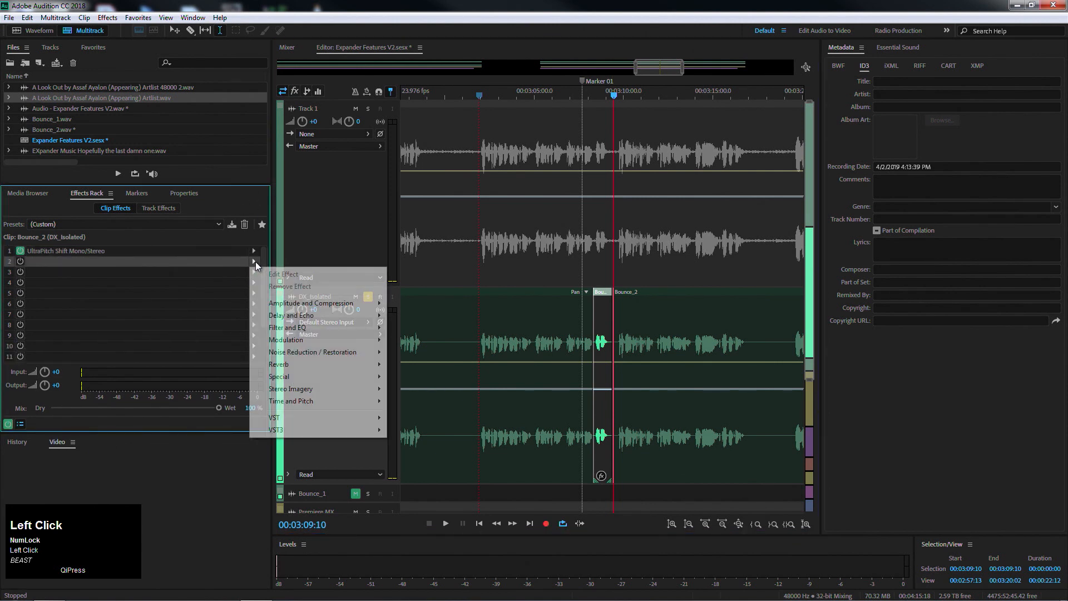
pyautogui.moveTo(321, 431)
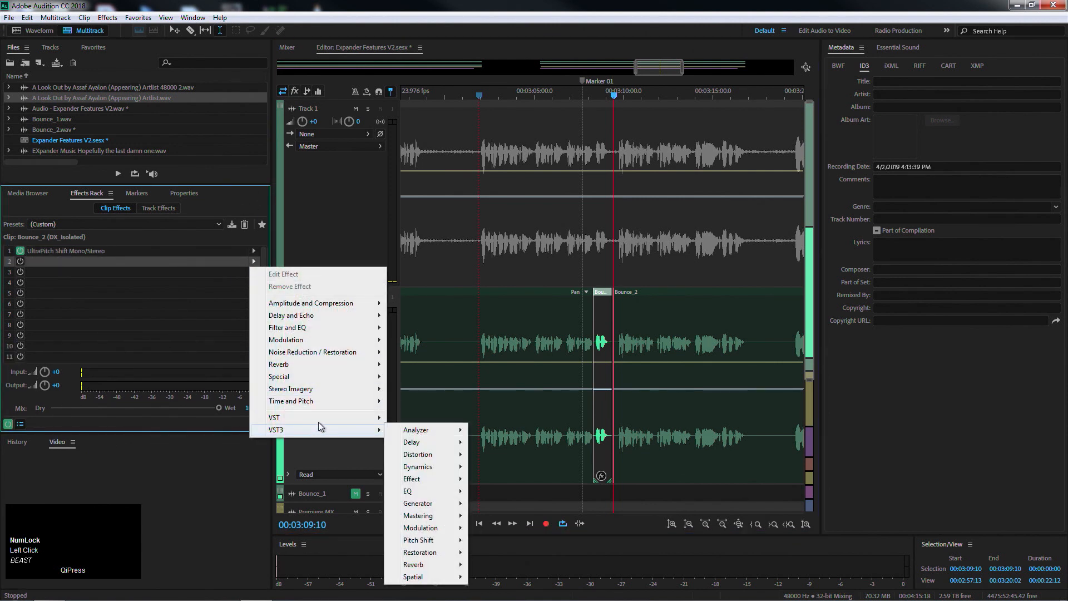
pyautogui.moveTo(347, 329)
pyautogui.click(436, 389)
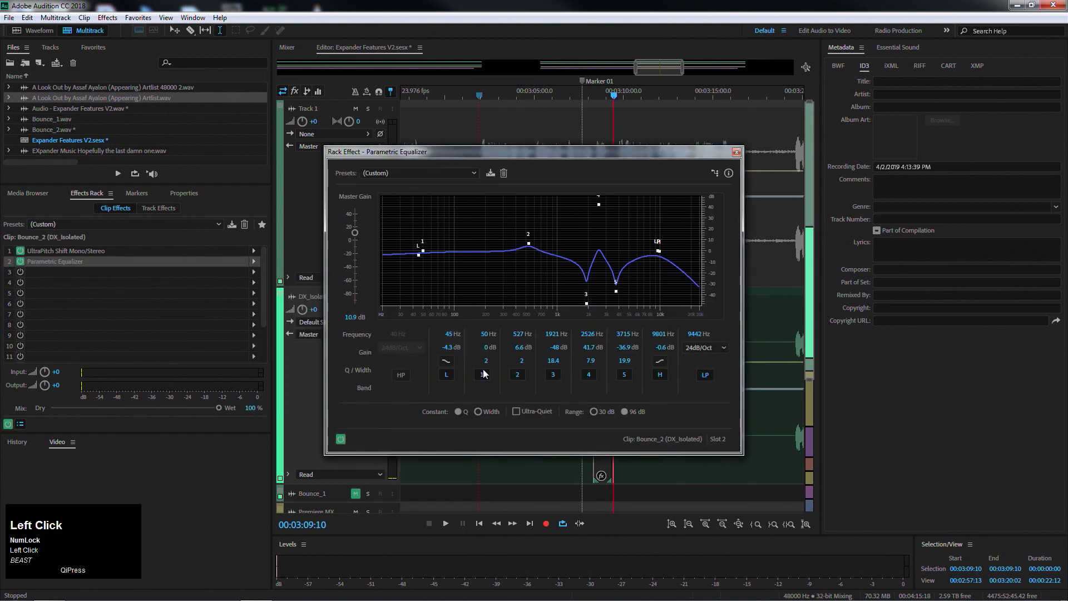
pyautogui.click(458, 172)
pyautogui.click(452, 183)
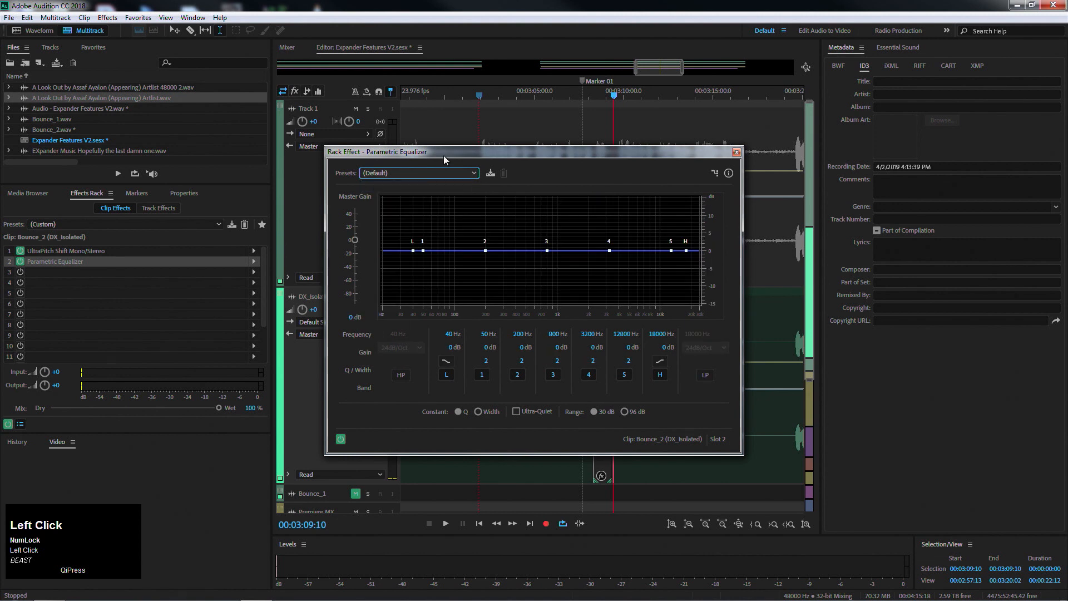
pyautogui.moveTo(444, 159); pyautogui.dragTo(826, 132)
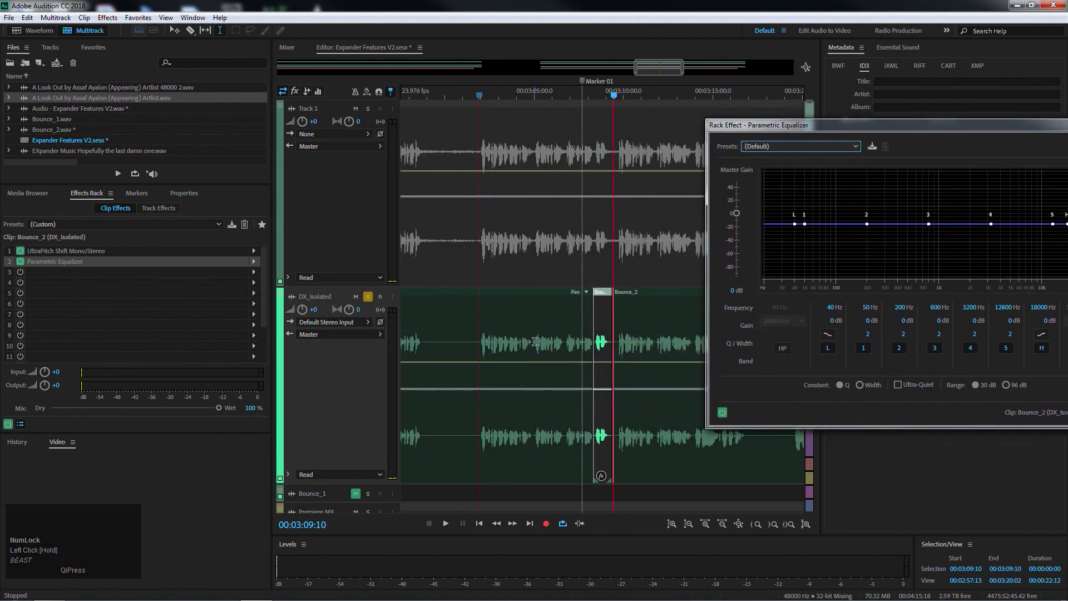
# - Select DX_Isolated from 00:03:04:14 to 00:03:11:10, move the equalizer window off the selection and start playback
pyautogui.moveTo(527, 341); pyautogui.dragTo(649, 348)
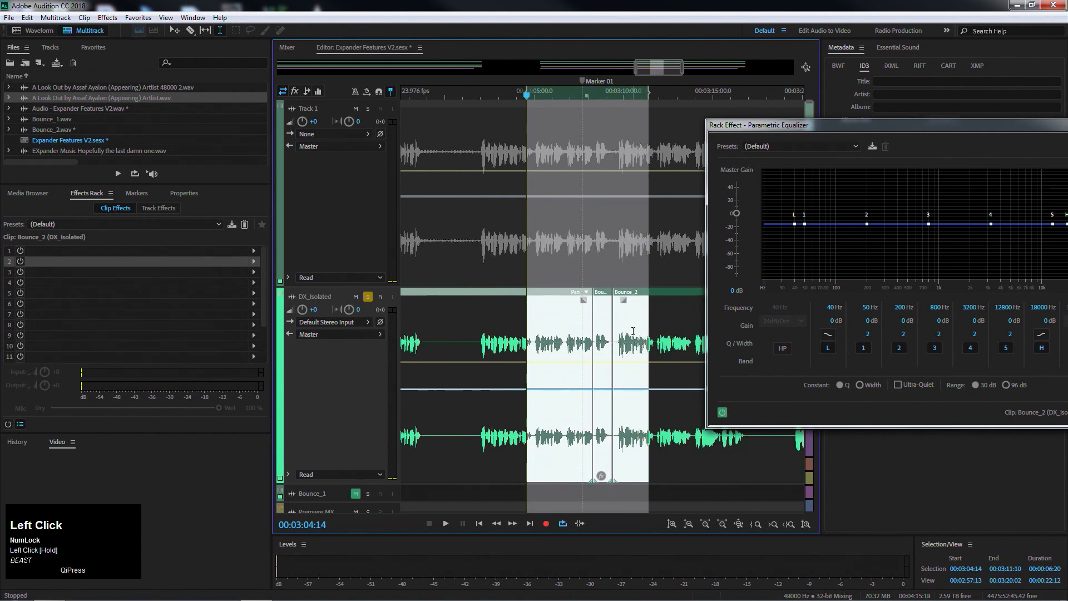
pyautogui.moveTo(808, 131); pyautogui.dragTo(188, 54)
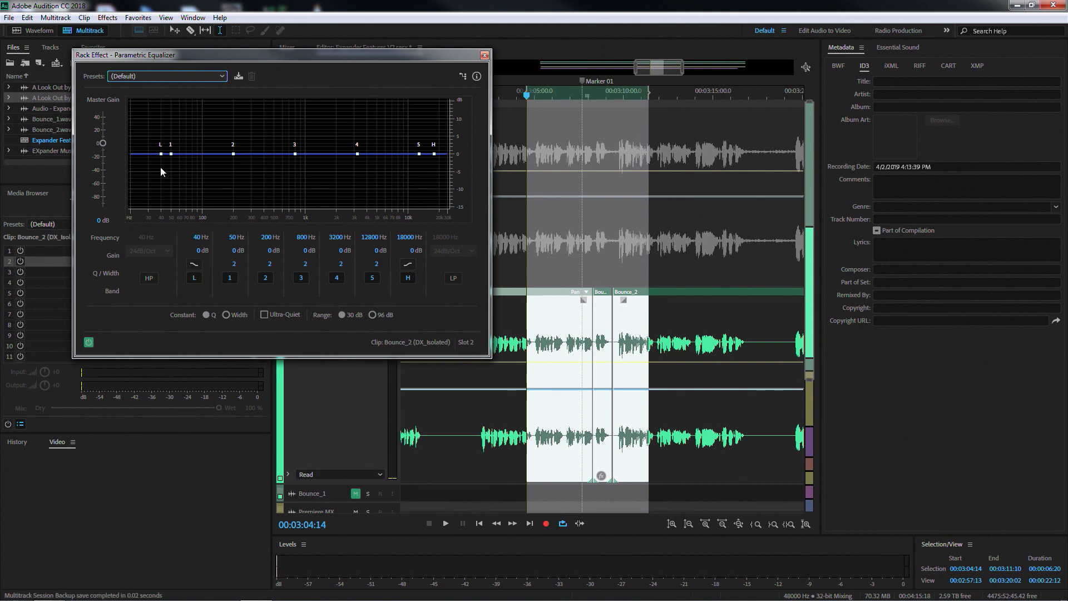
pyautogui.press('space')
# - Shape the EQ during playback: low shelf 154 Hz at 6.5 dB, high shelf 5069 Hz at 6.2 dB, band 3 775 Hz at -2.5 dB, band 4 2464 Hz at -2.4 dB
pyautogui.moveTo(161, 154); pyautogui.dragTo(221, 131)
pyautogui.moveTo(434, 154); pyautogui.dragTo(378, 132)
pyautogui.moveTo(296, 157); pyautogui.dragTo(345, 162)
pyautogui.moveTo(299, 167)
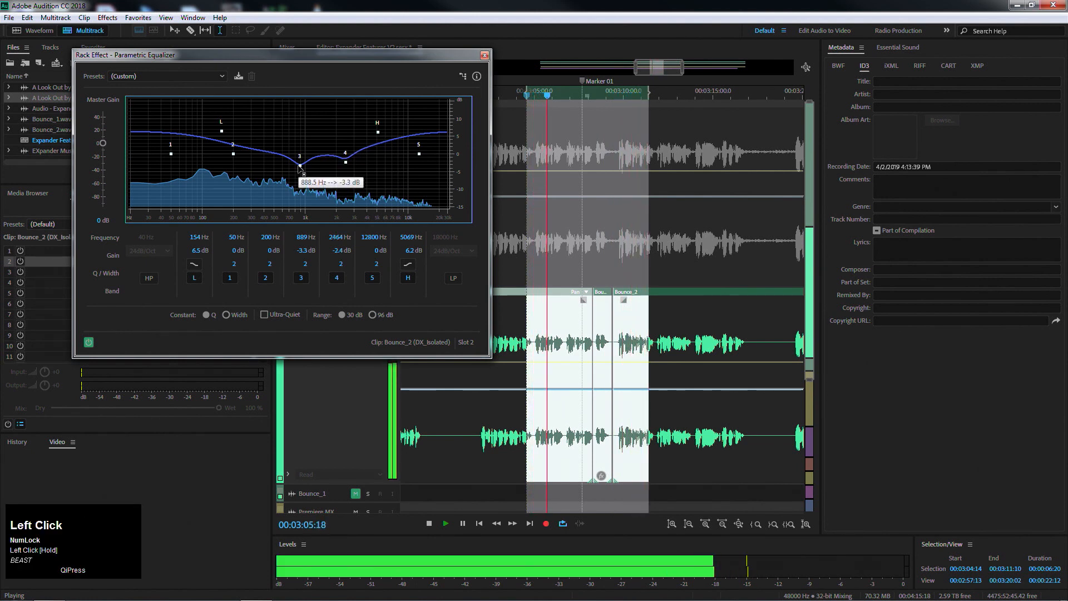
pyautogui.moveTo(301, 167); pyautogui.dragTo(294, 163)
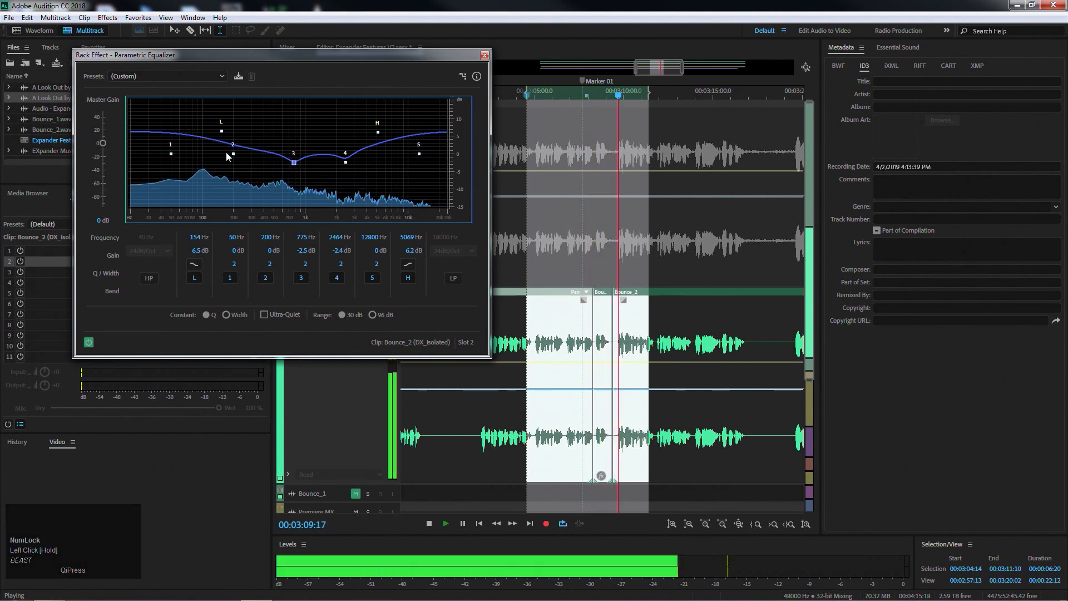
pyautogui.moveTo(234, 156)
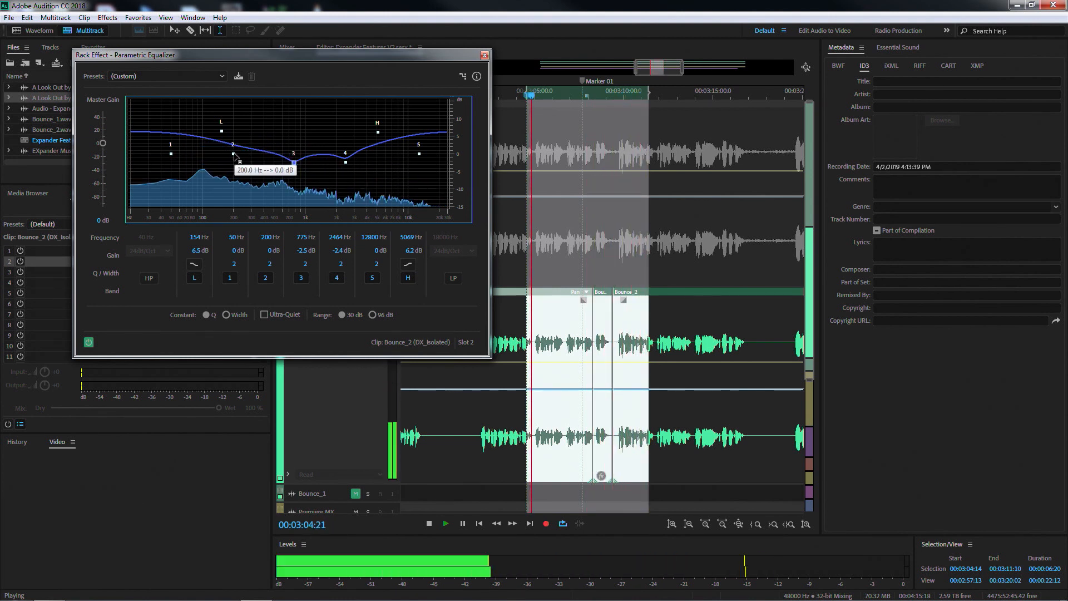
# - Refine the EQ to low shelf 253 Hz at 8.7 dB, band 3 747 Hz at -3.9 dB and band 4 2374 Hz at -4.1 dB, and stop playback
pyautogui.moveTo(222, 131); pyautogui.dragTo(244, 124)
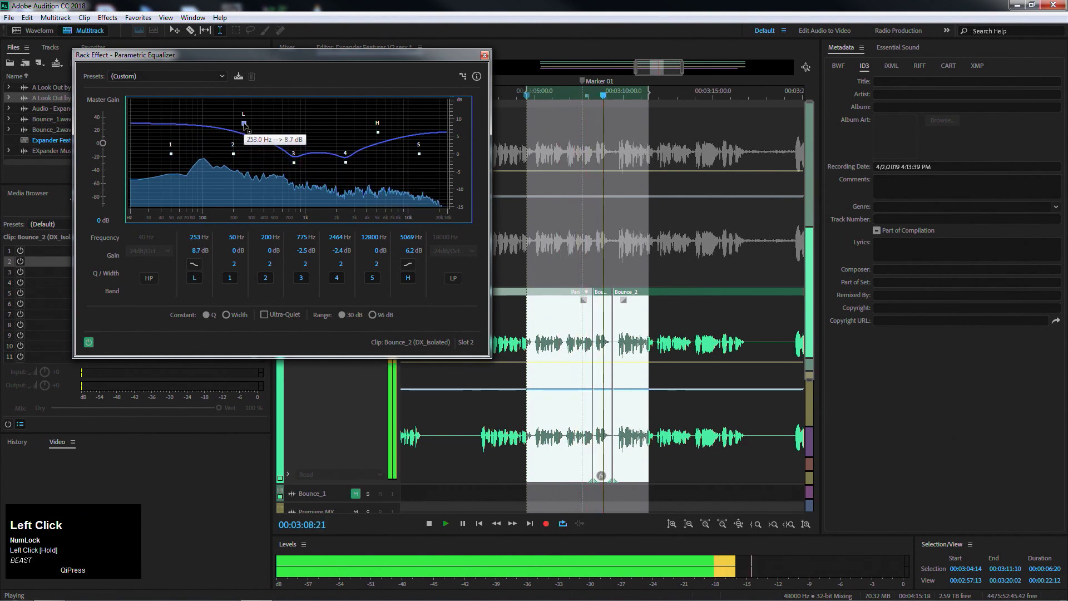
pyautogui.moveTo(294, 163)
pyautogui.mouseDown()
pyautogui.moveTo(344, 168)
pyautogui.moveTo(293, 169)
pyautogui.mouseUp()
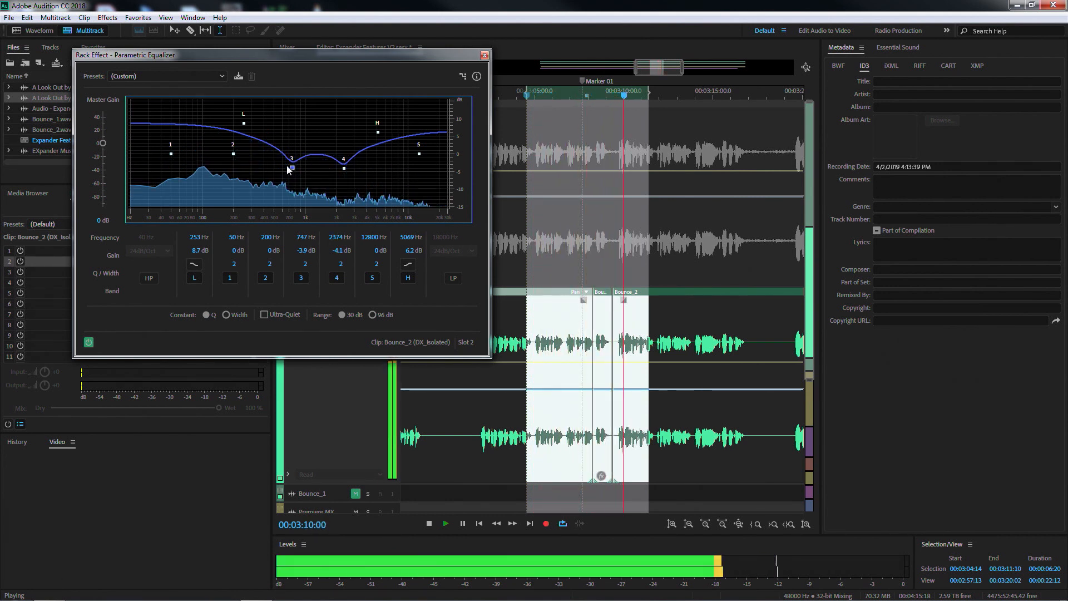
pyautogui.press('space')
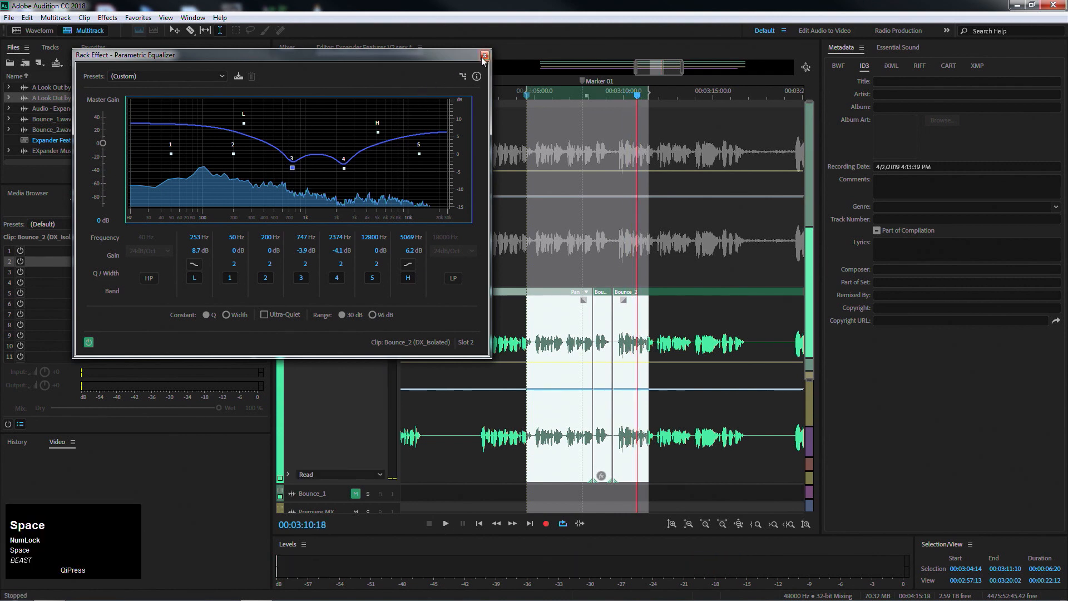
# - Close the equalizer window and show the clip effects of the short DX_Isolated clip, with the playhead at 00:03:08:21
pyautogui.click(484, 55)
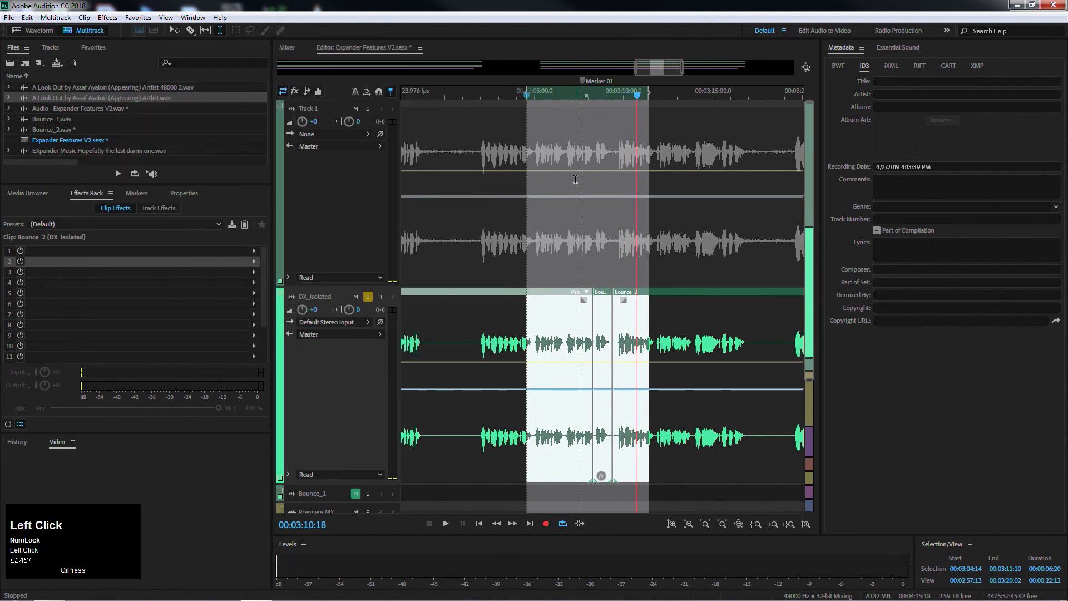
pyautogui.click(583, 320)
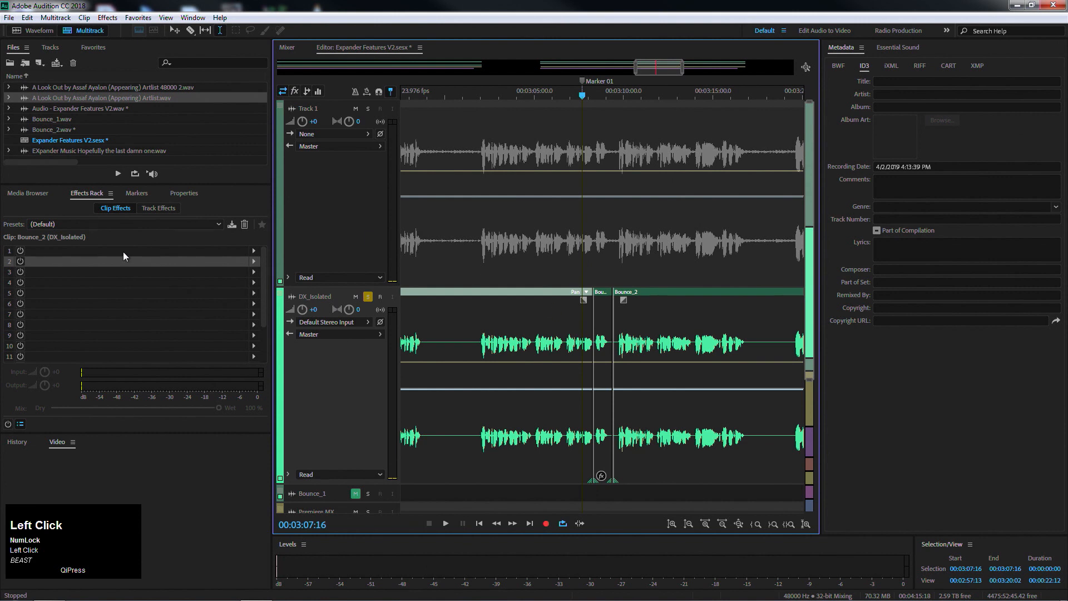
pyautogui.click(603, 317)
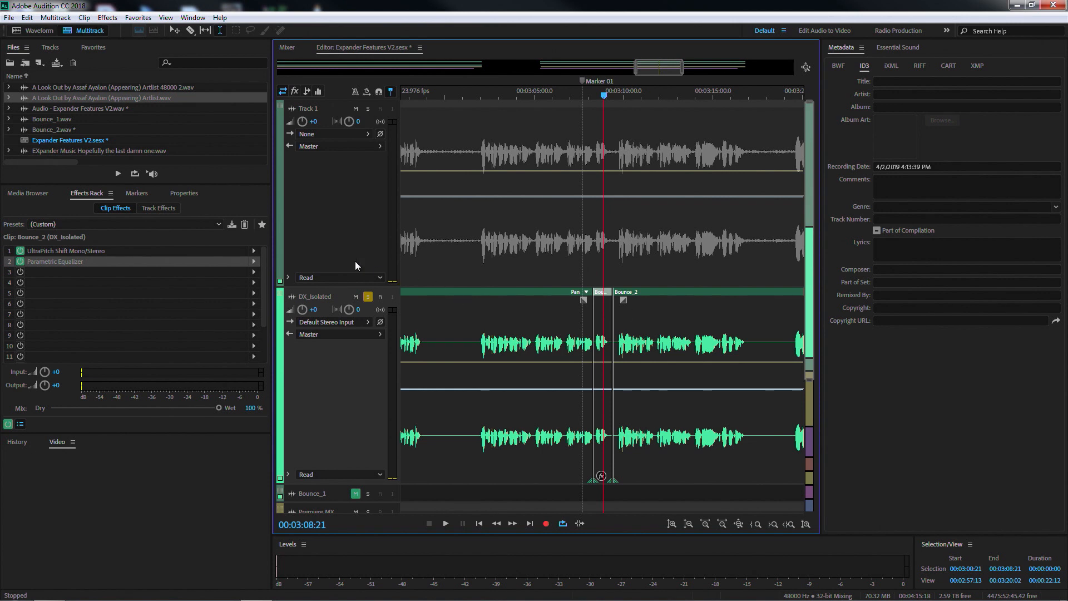
# - Widen the timeline view to include the complete clips and solo the Premiere MX track
pyautogui.moveTo(638, 68); pyautogui.dragTo(532, 68)
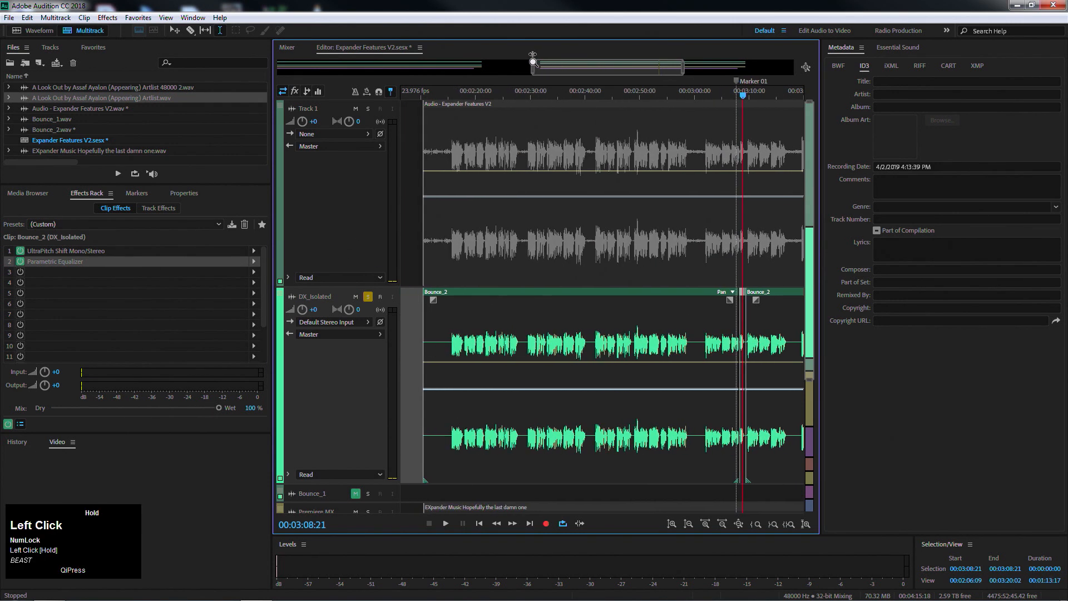
pyautogui.moveTo(683, 72); pyautogui.dragTo(794, 71)
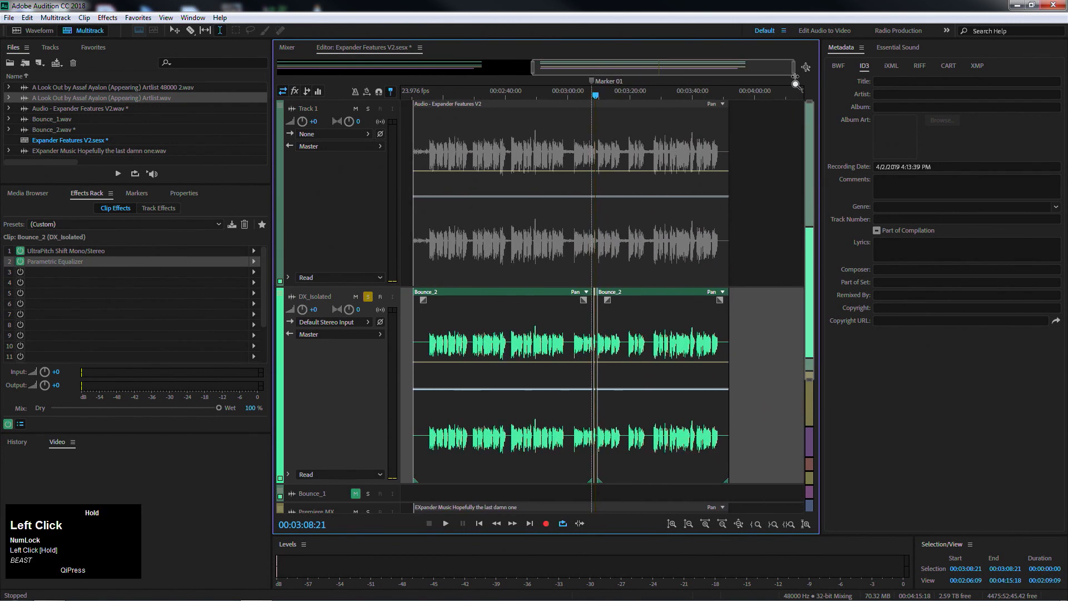
pyautogui.scroll(-1, 812, 251)
pyautogui.scroll(-3, 812, 251)
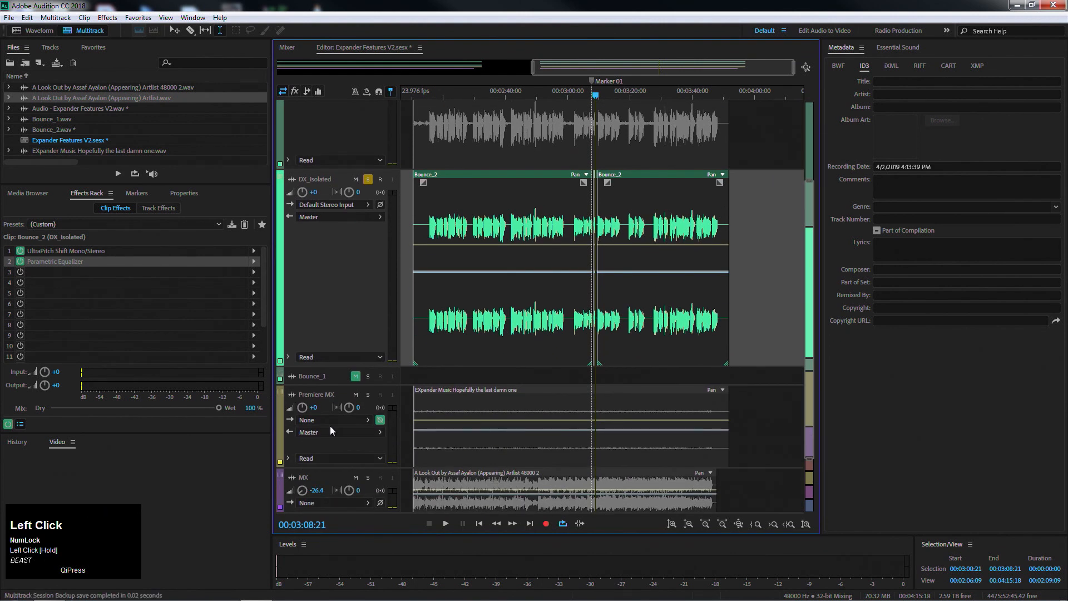
pyautogui.click(367, 395)
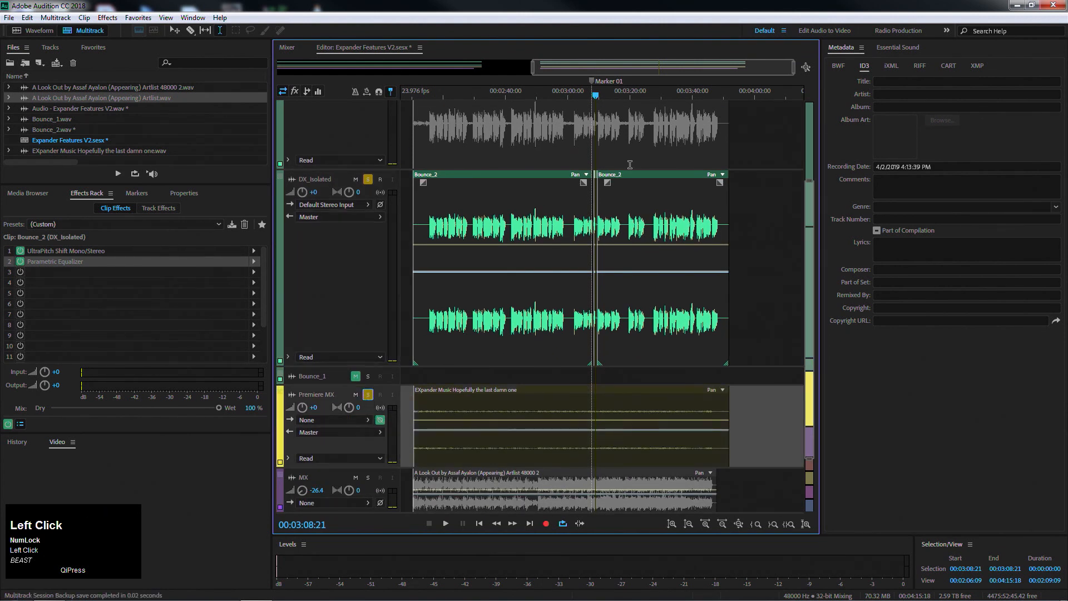
# - Play the isolated narration with the Premiere MX track from 00:03:00:23 through the short corrected clip
pyautogui.moveTo(598, 96); pyautogui.dragTo(571, 95)
pyautogui.press('space')
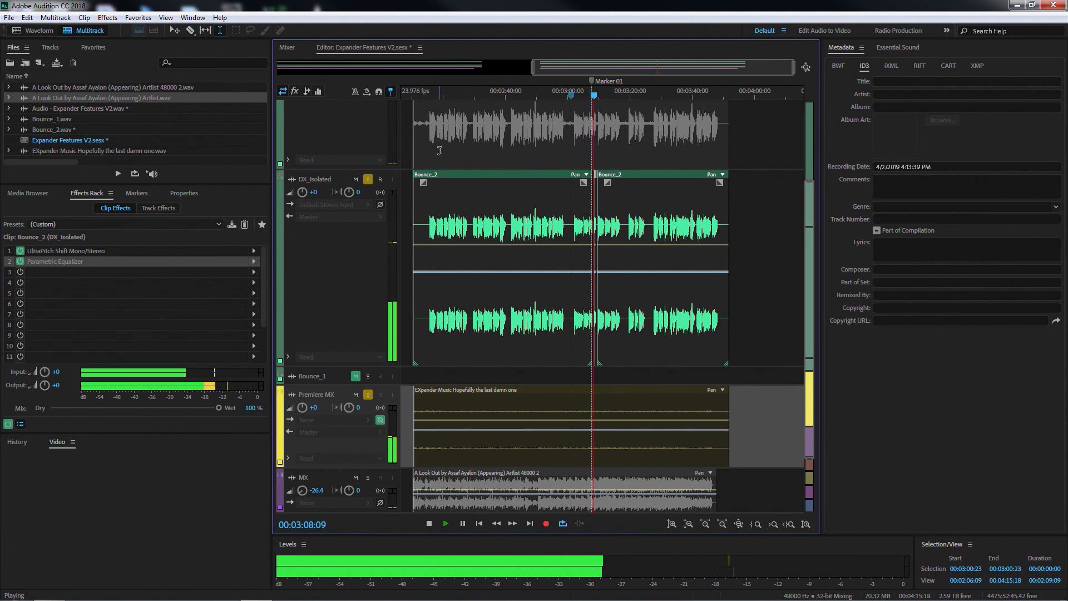
pyautogui.press('space')
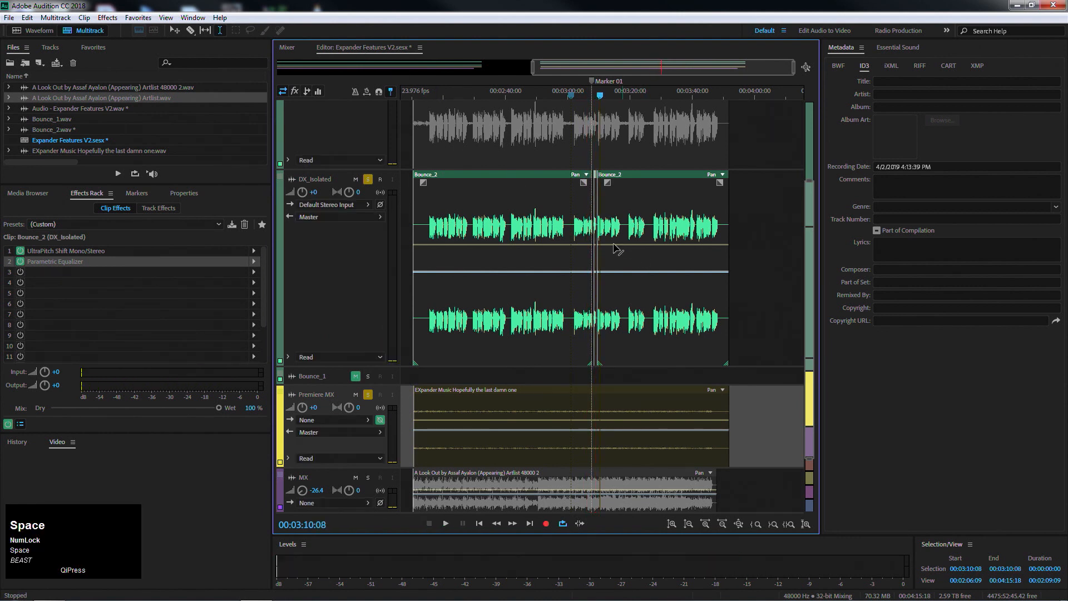
# - Lower the volume envelope of the short Bounce_2 clip on DX_Isolated with the Move tool
pyautogui.click(601, 96)
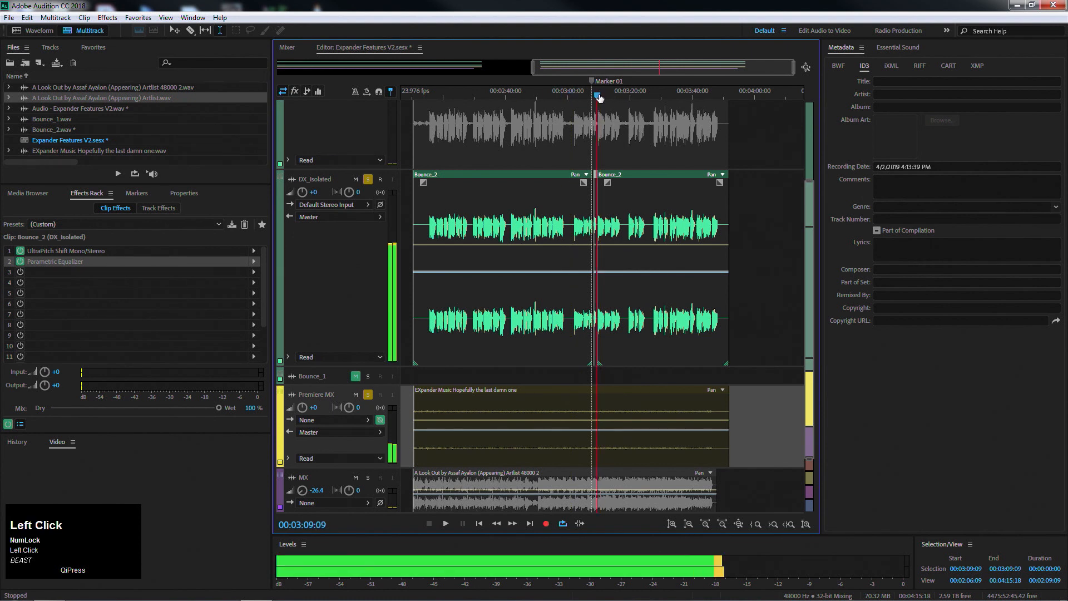
pyautogui.press('=')
pyautogui.press('=')
pyautogui.press('=')
pyautogui.press('=')
pyautogui.press('=')
pyautogui.press('=')
pyautogui.press('=')
pyautogui.press('=')
pyautogui.press('=')
pyautogui.press('=')
pyautogui.press('=')
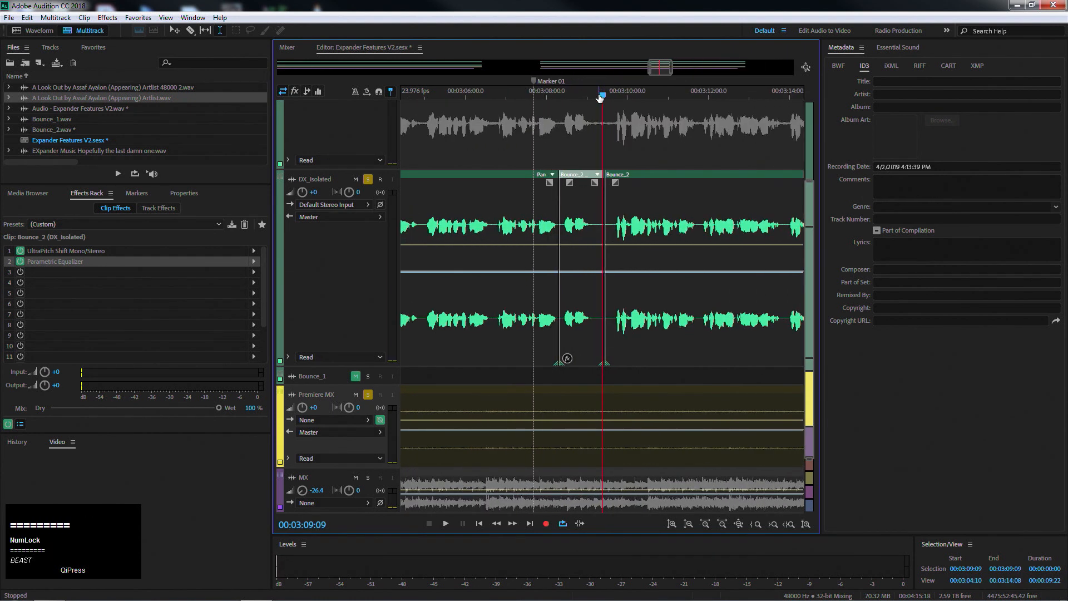
pyautogui.press('v')
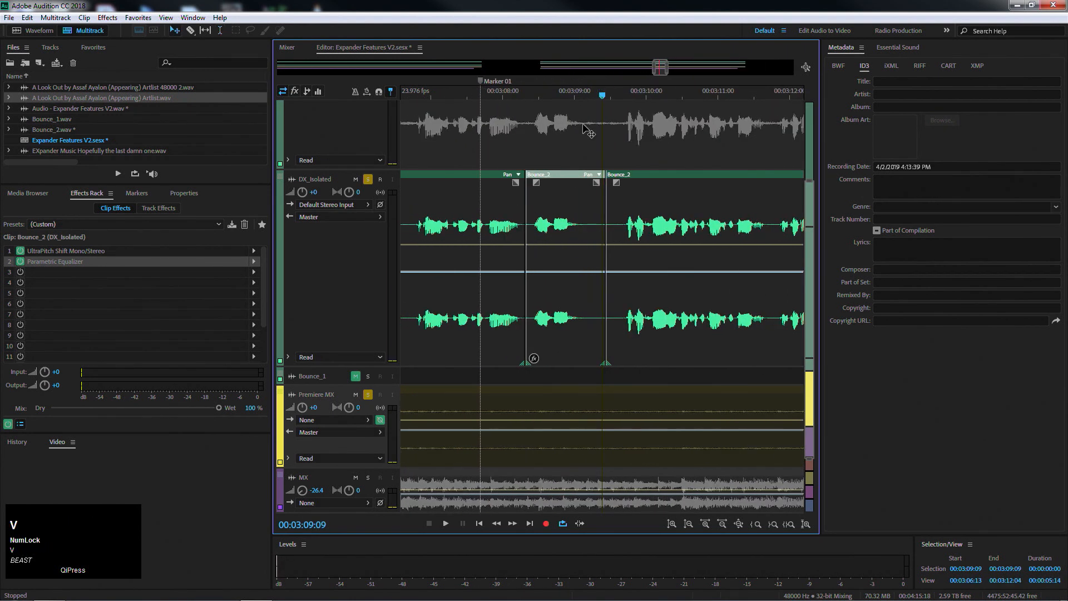
pyautogui.click(576, 249)
pyautogui.moveTo(573, 244); pyautogui.dragTo(573, 260)
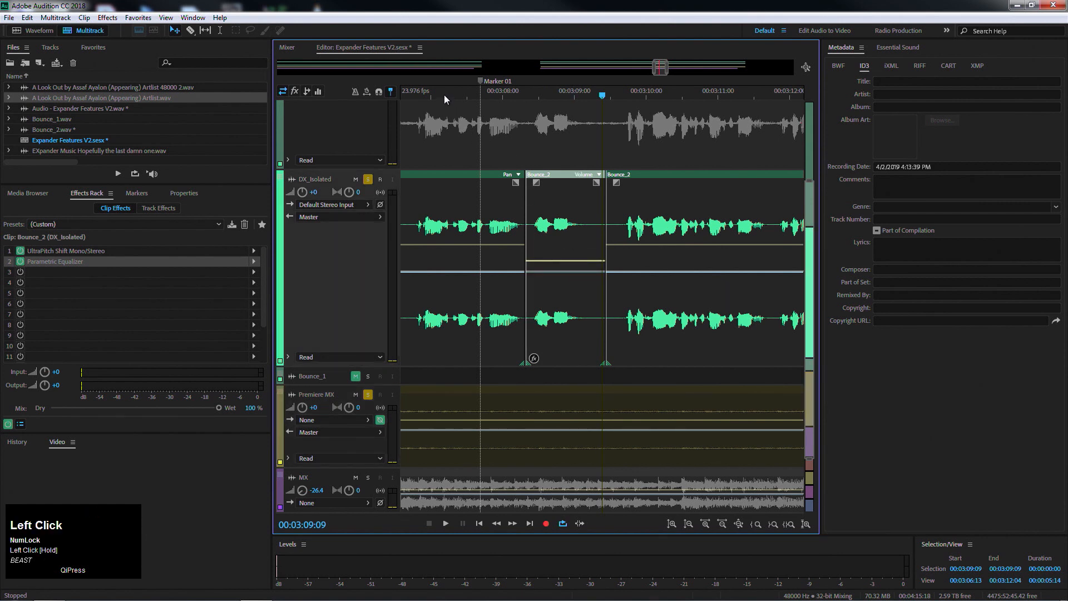
# - Play the short clip in context from 00:03:06:16, raise its volume envelope slightly and resume playback
pyautogui.click(409, 91)
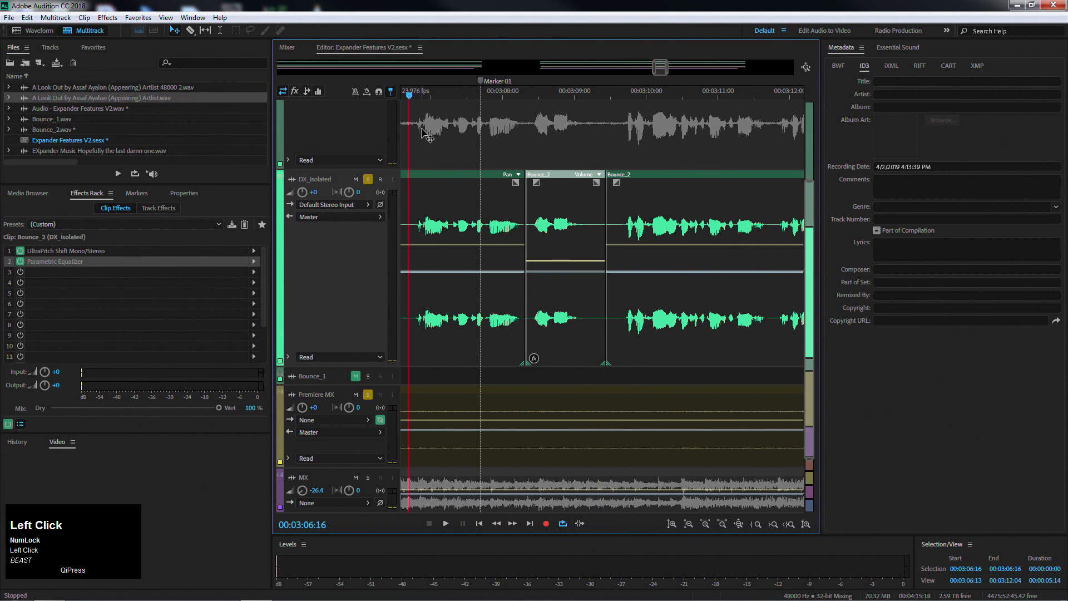
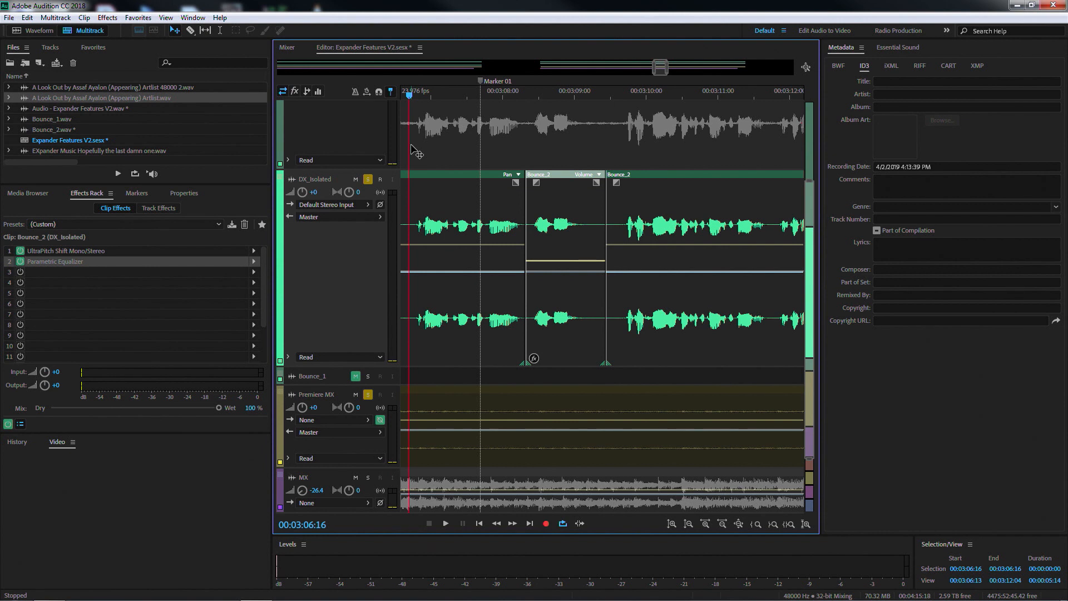
pyautogui.press('space')
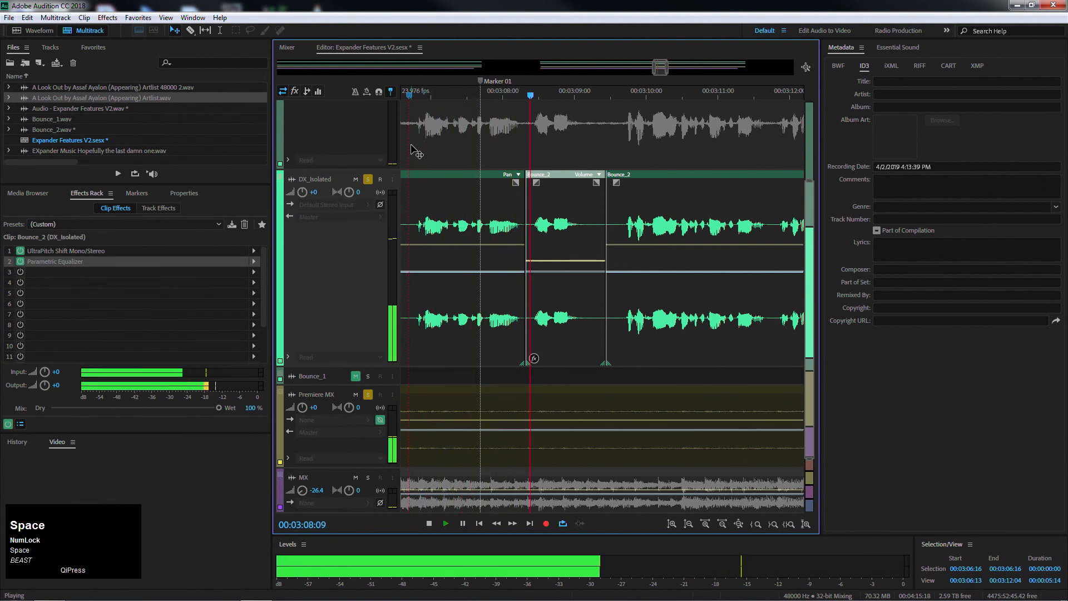
pyautogui.press('space')
pyautogui.click(580, 262)
pyautogui.moveTo(581, 263); pyautogui.dragTo(581, 260)
pyautogui.press('space')
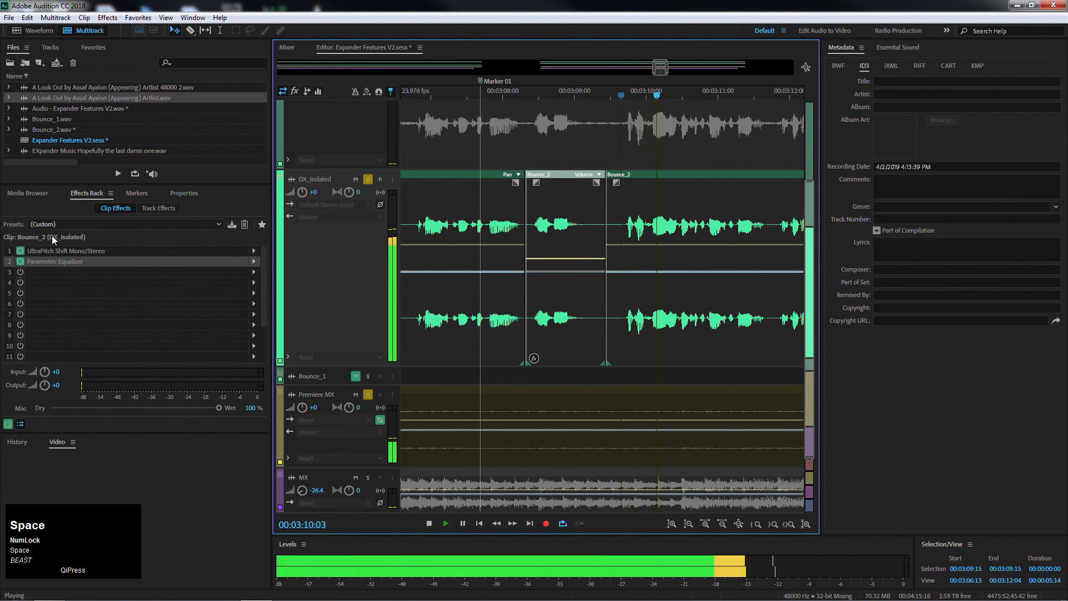
# - Open the short clip's UltraPitch Shift effect and set the pitch to -Unison, -85
pyautogui.doubleClick(65, 251)
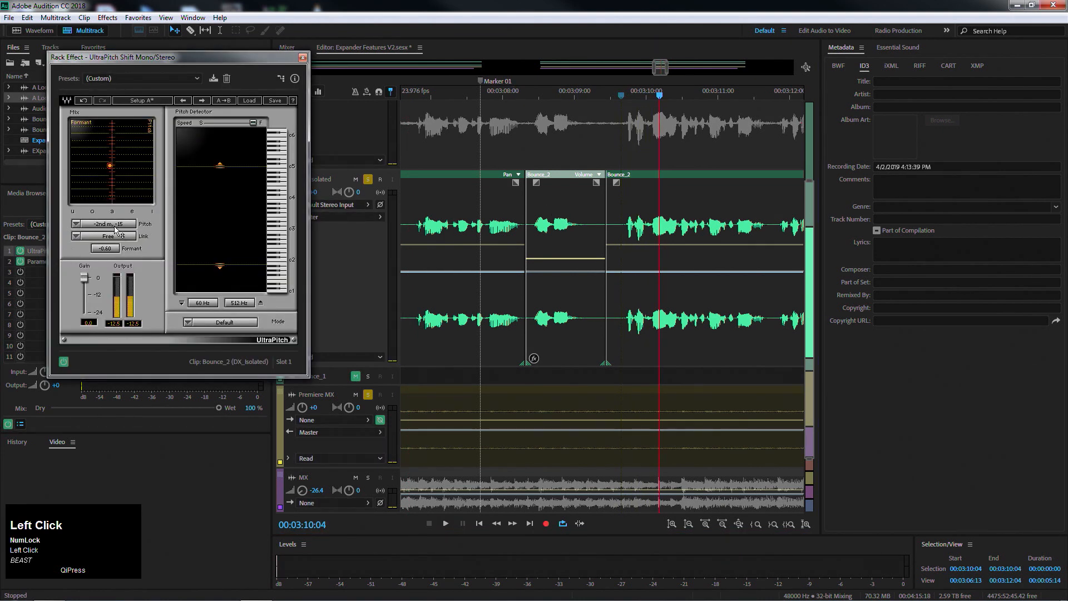
pyautogui.click(115, 229)
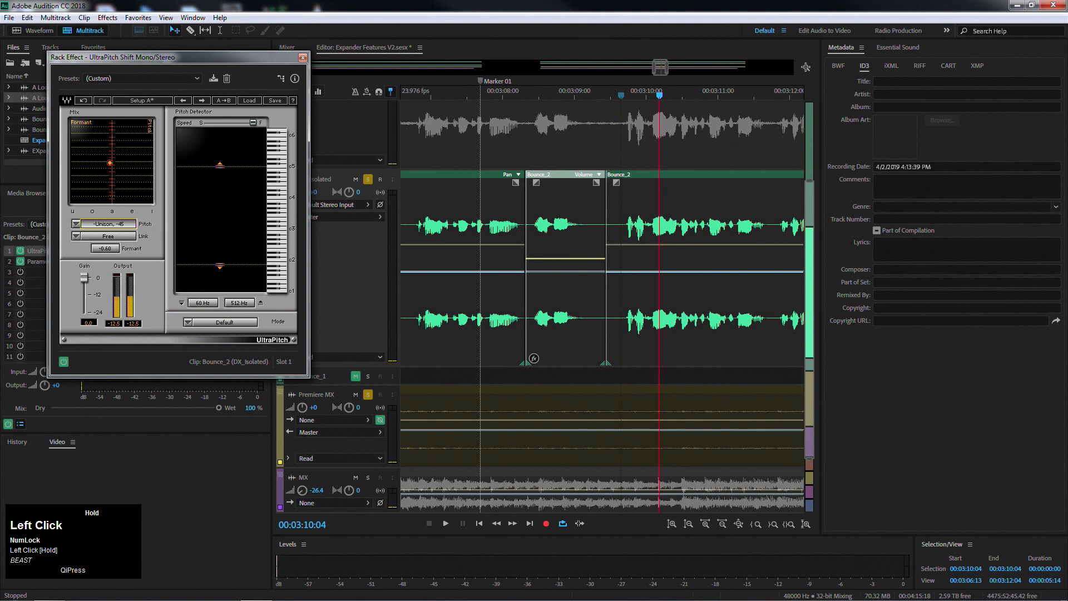
pyautogui.press('space')
pyautogui.press('space')
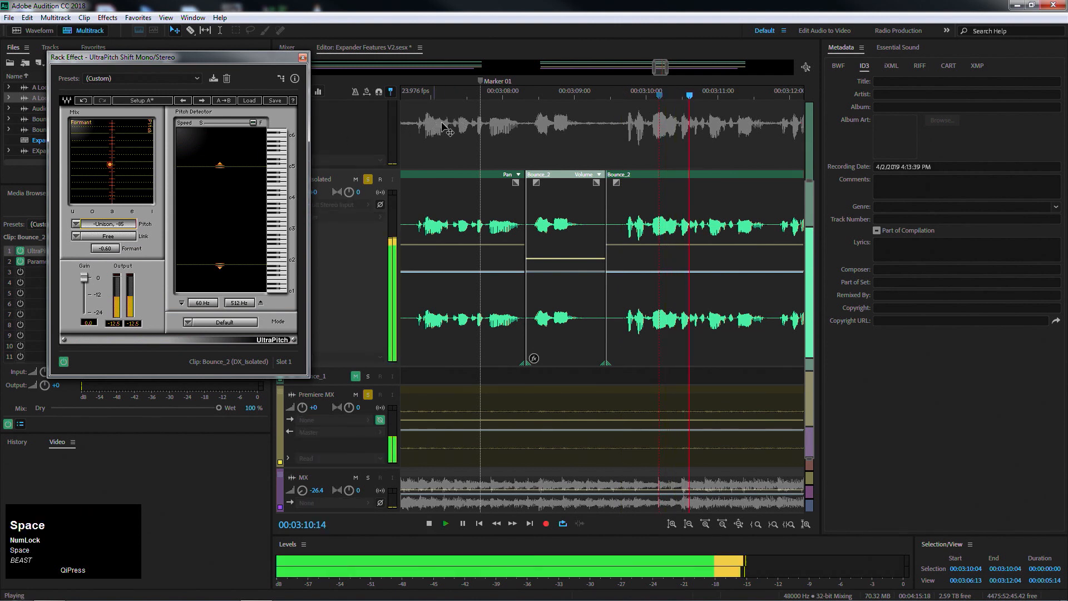
# - Play the retuned words from 00:03:07:10 and again from 00:03:07:15, and close the UltraPitch window
pyautogui.click(463, 96)
pyautogui.press('space')
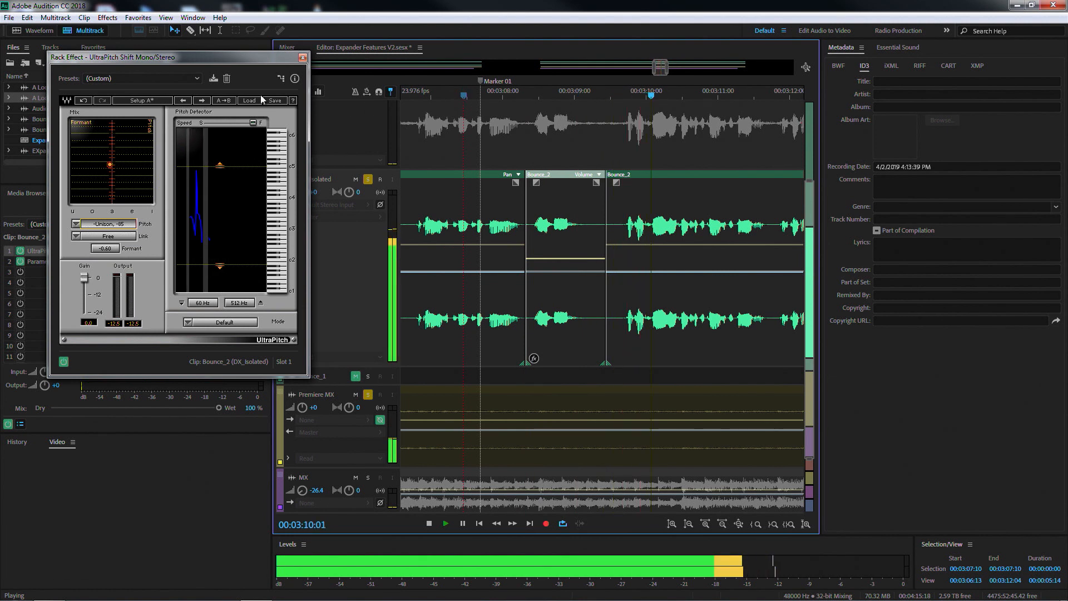
pyautogui.press('space')
pyautogui.click(478, 96)
pyautogui.press('space')
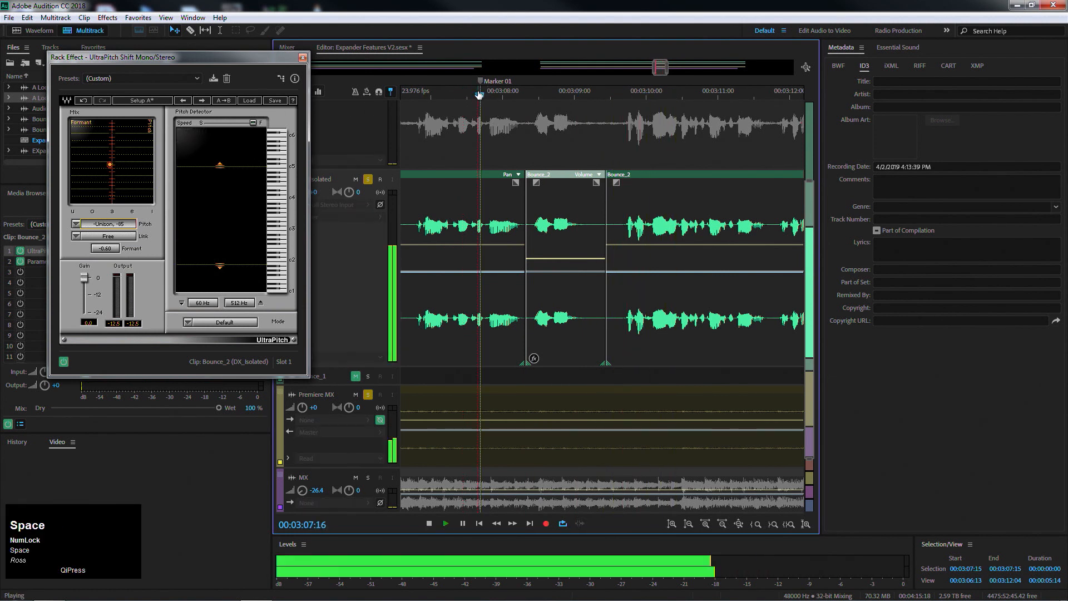
pyautogui.press('space')
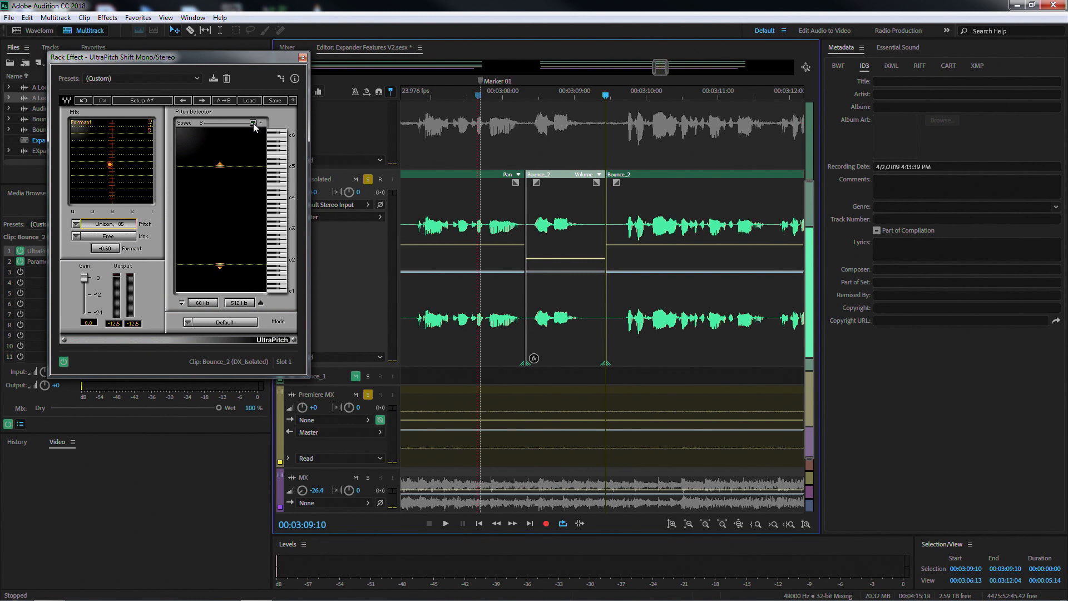
pyautogui.click(303, 58)
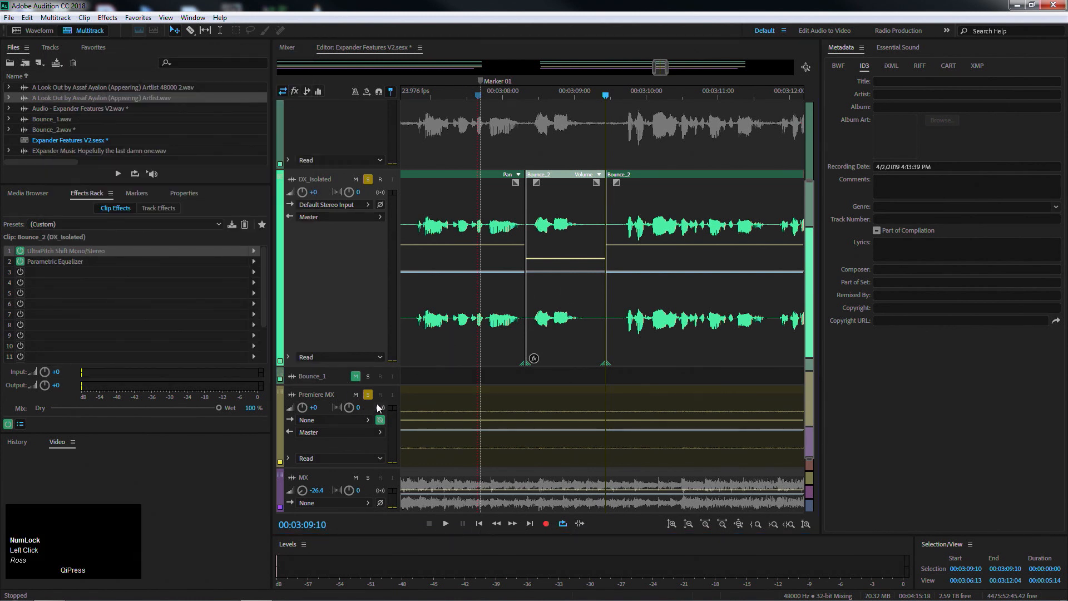
# - Set the Premiere MX track's volume to +3 and move the playhead to 00:03:06:15
pyautogui.moveTo(301, 410); pyautogui.dragTo(304, 408)
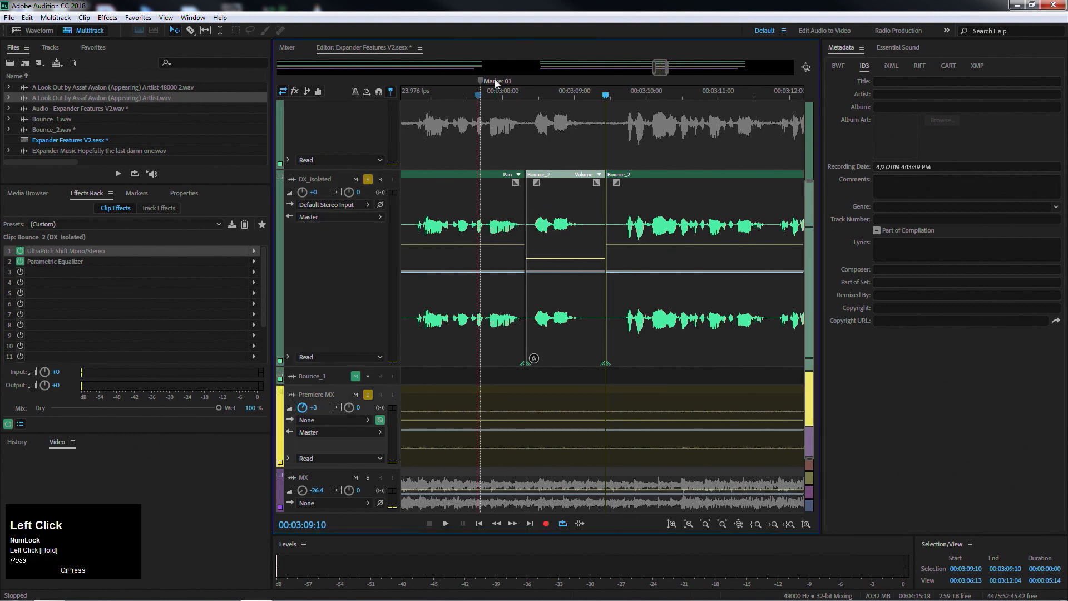
pyautogui.scroll(-10, 659, 67)
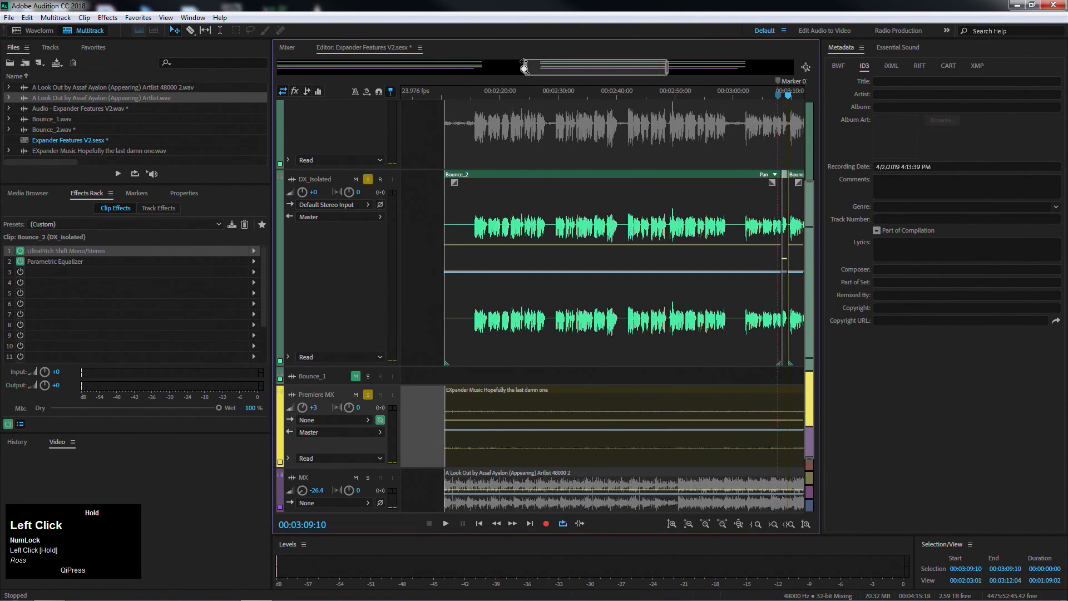
pyautogui.moveTo(665, 65); pyautogui.dragTo(794, 66)
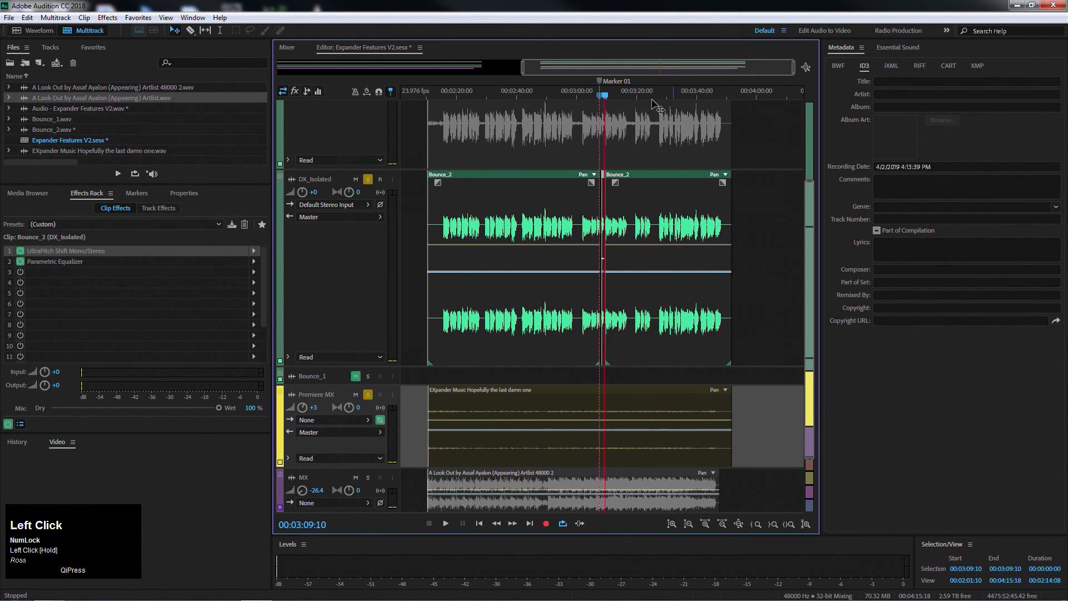
pyautogui.moveTo(601, 98); pyautogui.dragTo(596, 98)
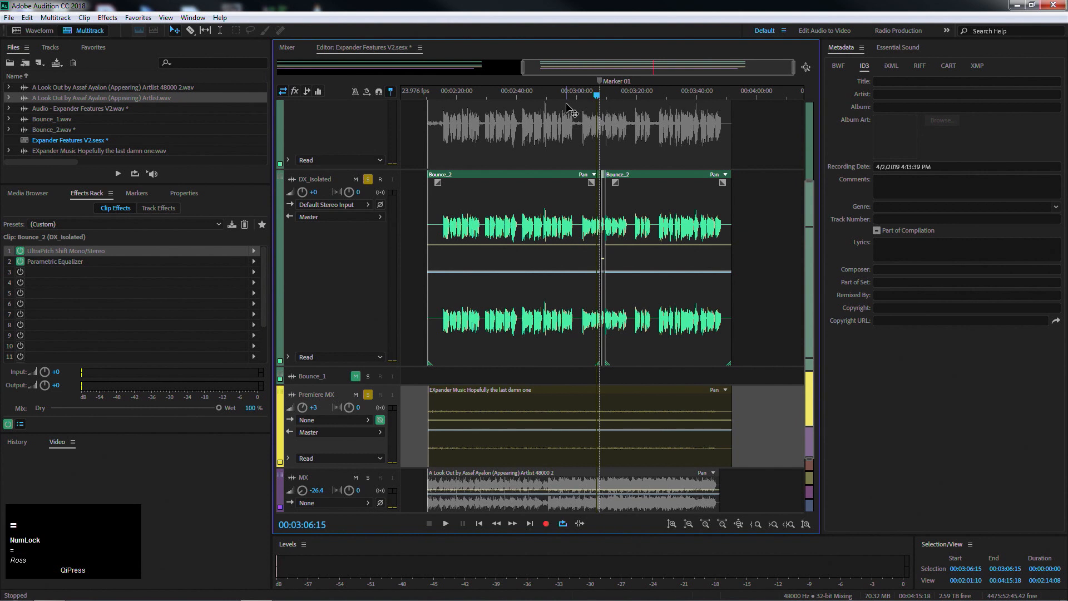
# - Play the corrected narration over the louder Premiere MX music from 00:03:04:13 until 00:03:11:07
pyautogui.press('=')
pyautogui.press('=')
pyautogui.press('=')
pyautogui.press('=')
pyautogui.press('=')
pyautogui.press('=')
pyautogui.press('=')
pyautogui.press('=')
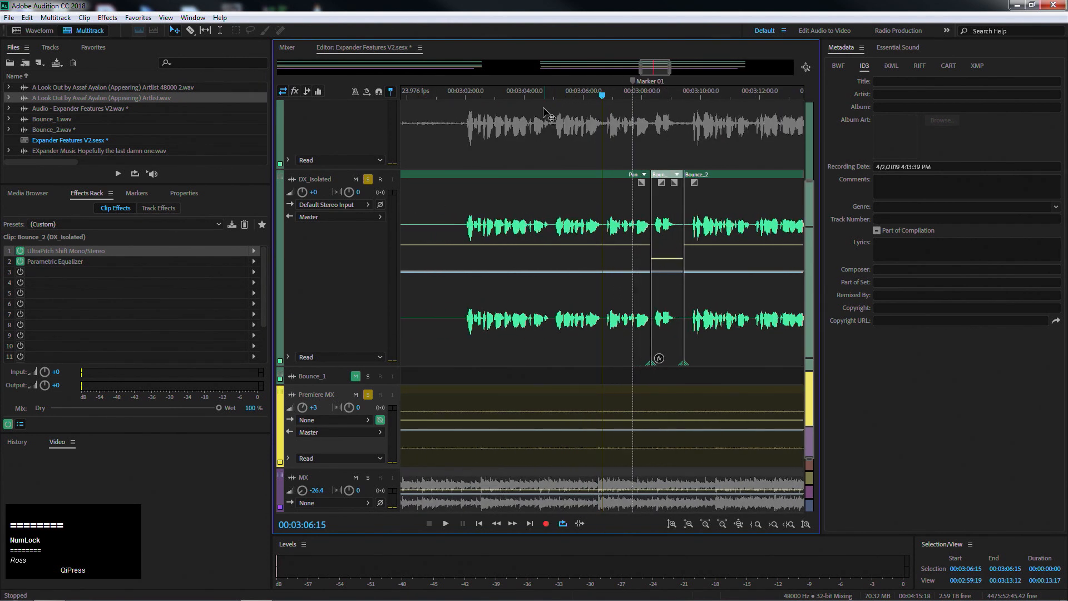
pyautogui.click(542, 96)
pyautogui.press('space')
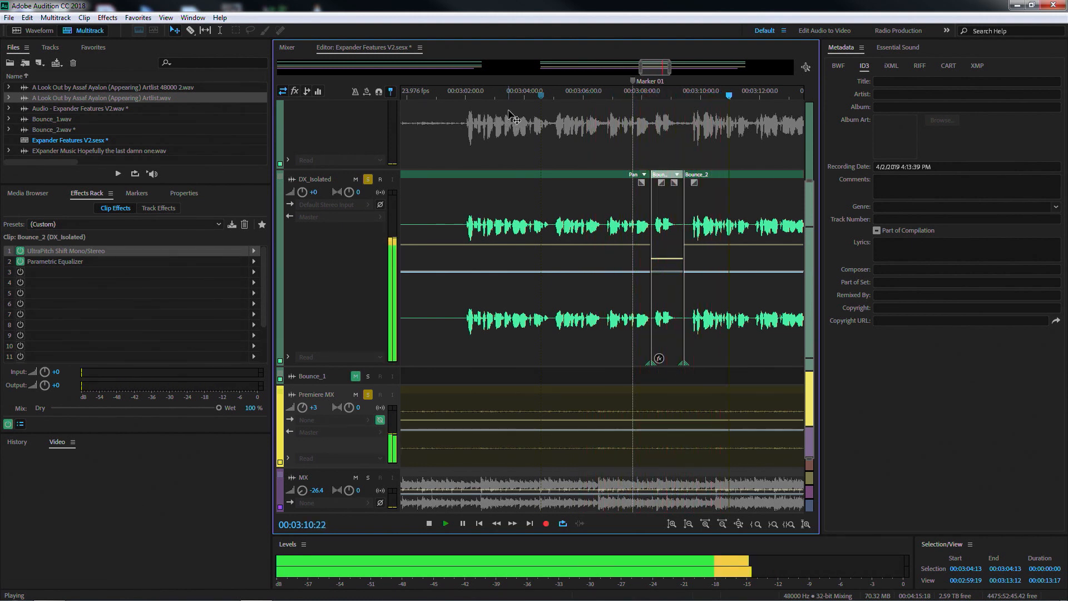
pyautogui.press('space')
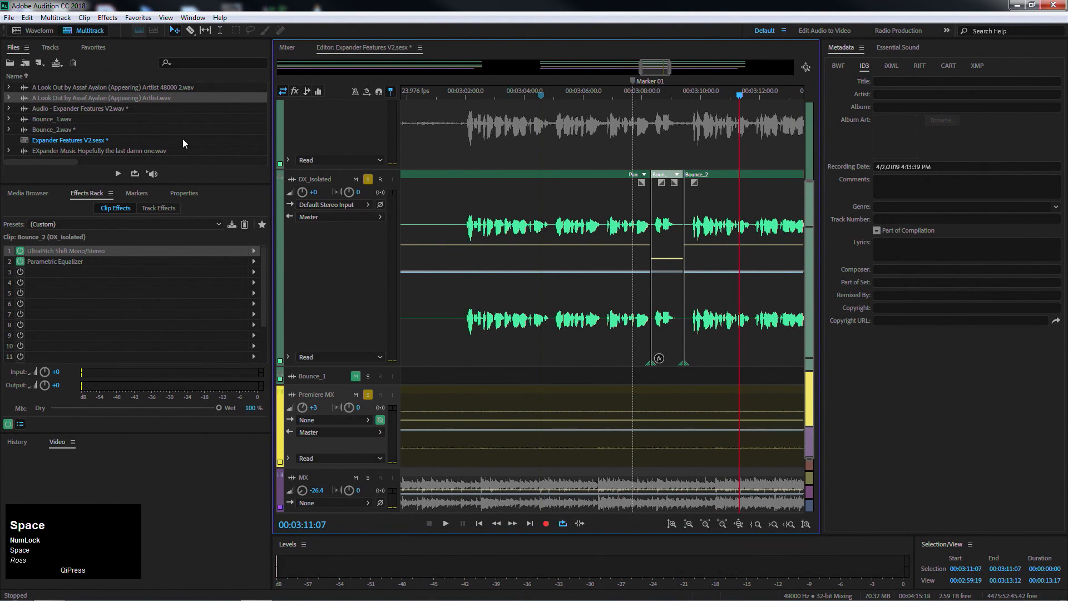
# - Place the playhead at 00:03:08:07, at the start of the short DX_Isolated clip, and show that spot enlarged
pyautogui.press('-')
pyautogui.press('-')
pyautogui.press('-')
pyautogui.press('-')
pyautogui.press('-')
pyautogui.press('-')
pyautogui.press('-')
pyautogui.press('-')
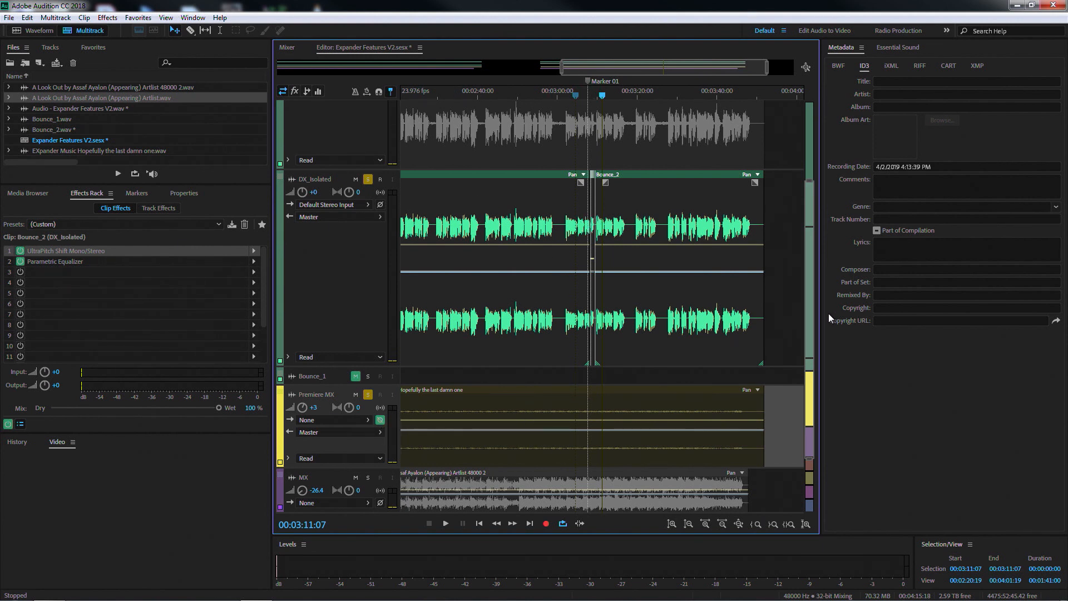
pyautogui.moveTo(809, 317); pyautogui.dragTo(829, 338)
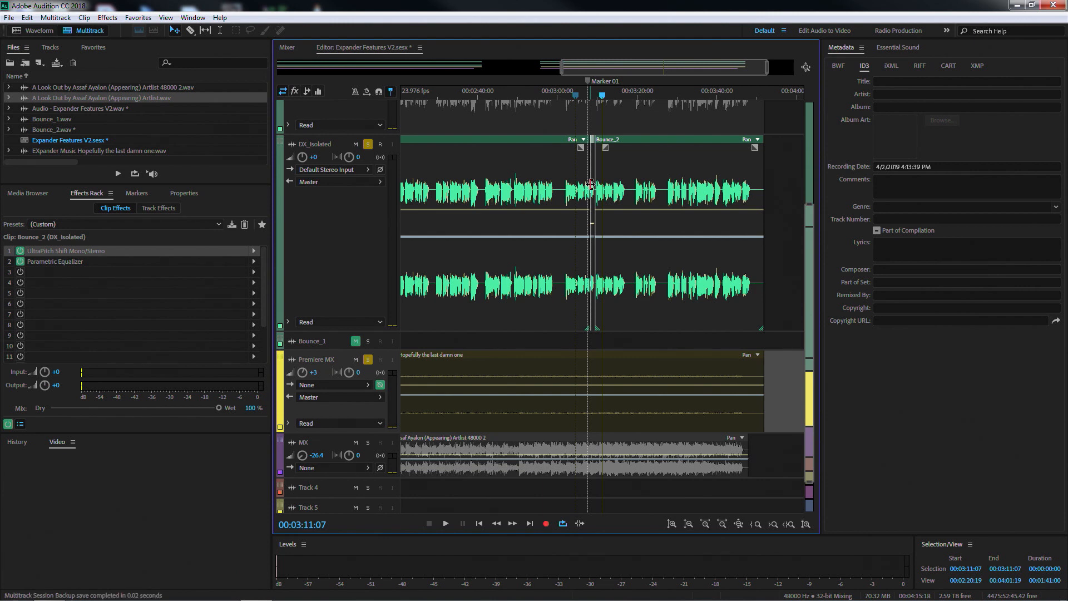
pyautogui.moveTo(587, 81); pyautogui.dragTo(591, 98)
pyautogui.press('=')
pyautogui.press('=')
pyautogui.press('=')
pyautogui.press('=')
pyautogui.press('=')
pyautogui.press('=')
pyautogui.press('=')
pyautogui.press('=')
pyautogui.press('=')
pyautogui.press('=')
pyautogui.press('=')
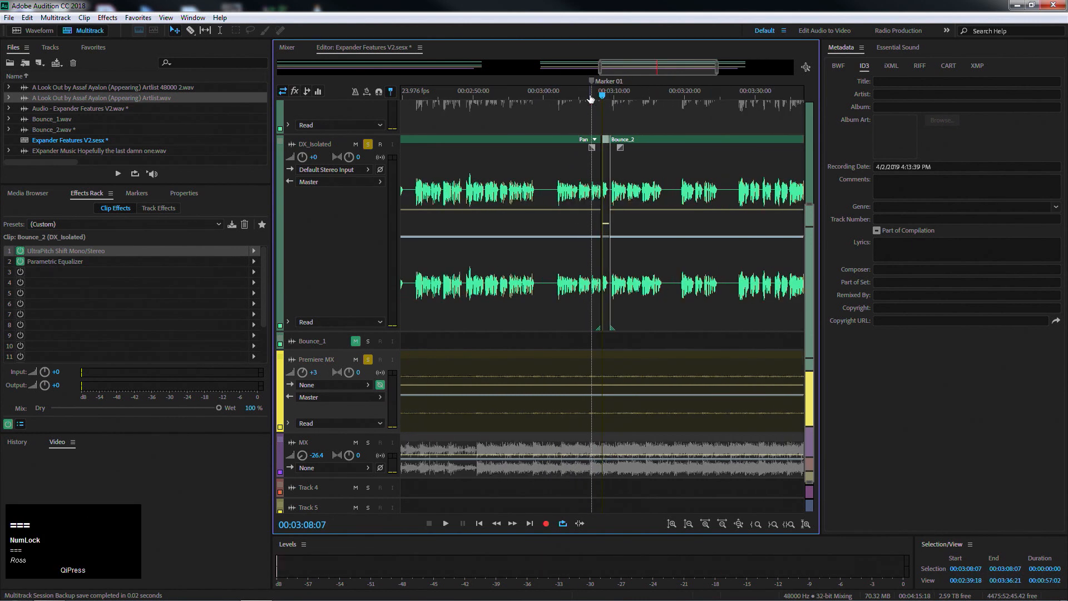